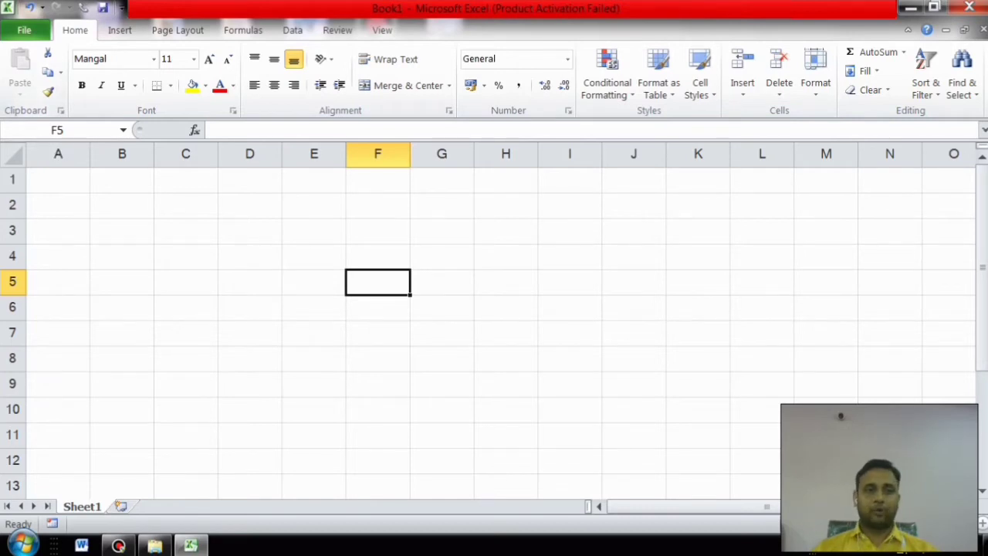
# Step: Enter rajan in cell C3
pyautogui.click(186, 231)
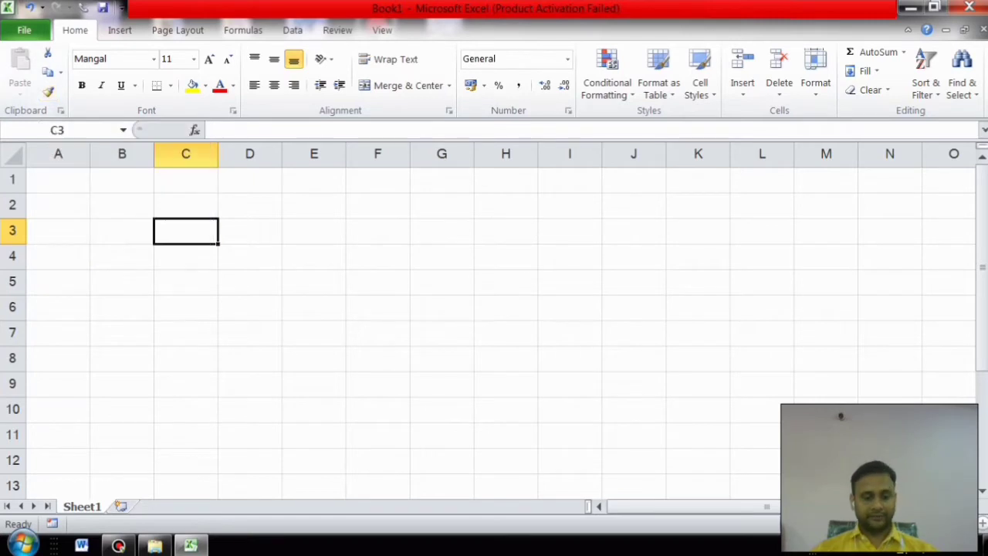
pyautogui.write('rajan')
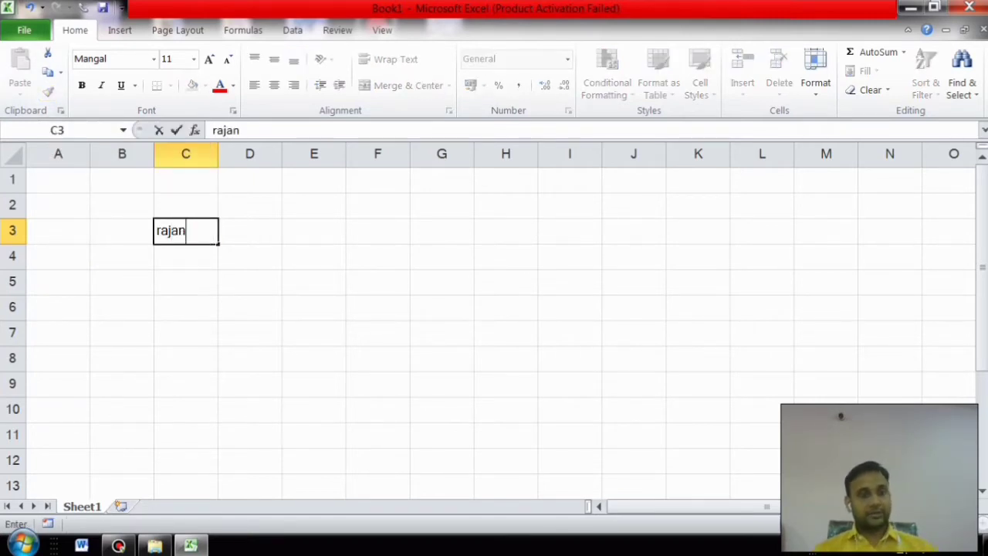
pyautogui.click(250, 257)
# Step: Copy rajan from C3 and paste it into E3
pyautogui.click(185, 231)
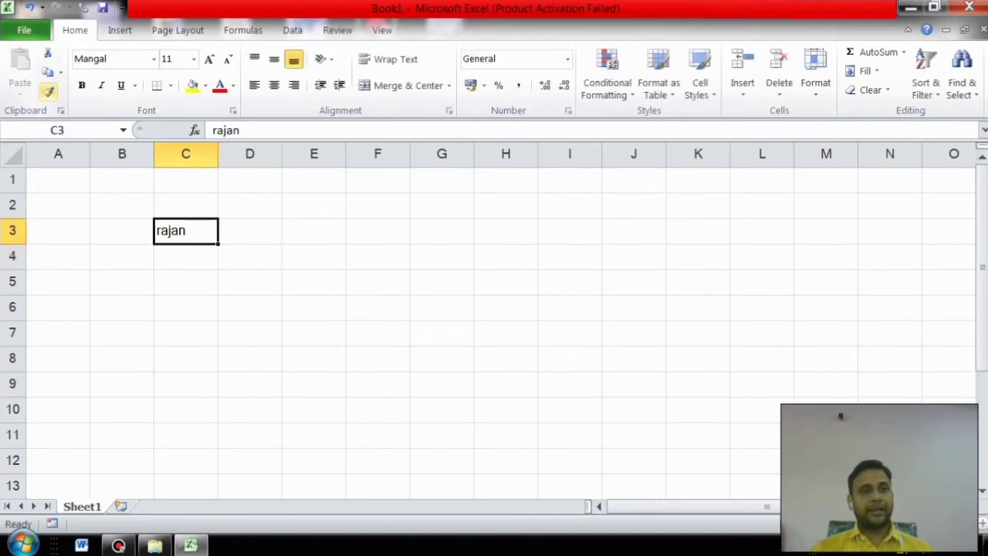
pyautogui.click(48, 72)
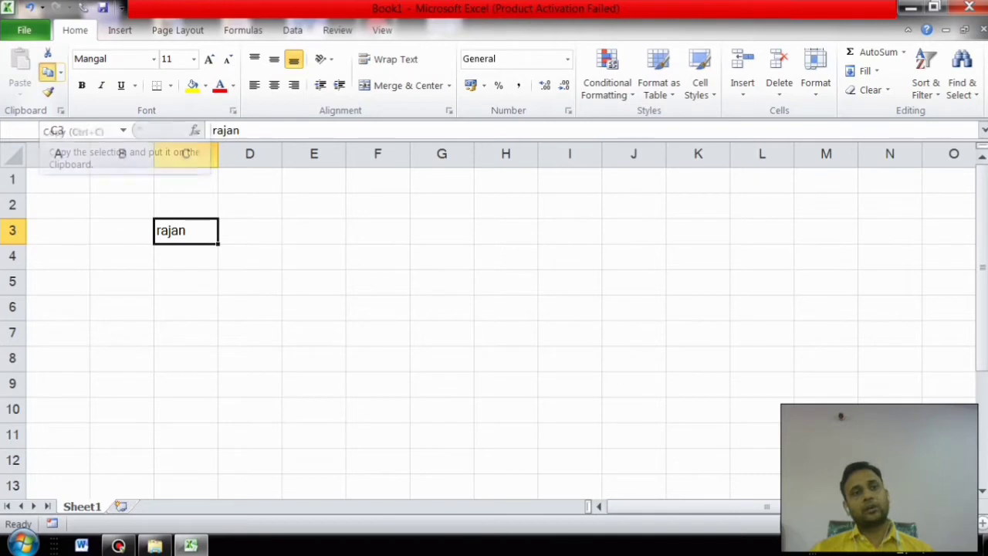
pyautogui.click(314, 230)
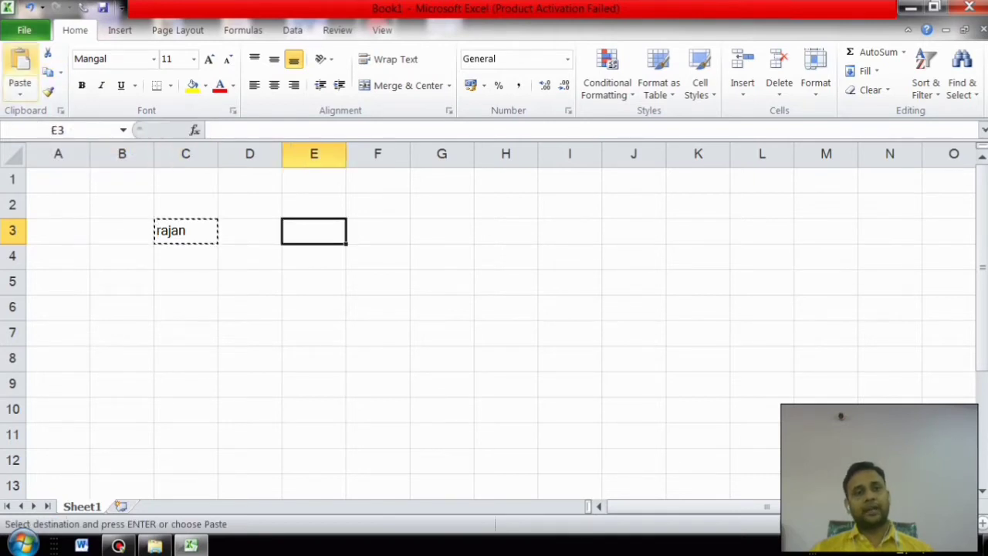
pyautogui.click(21, 62)
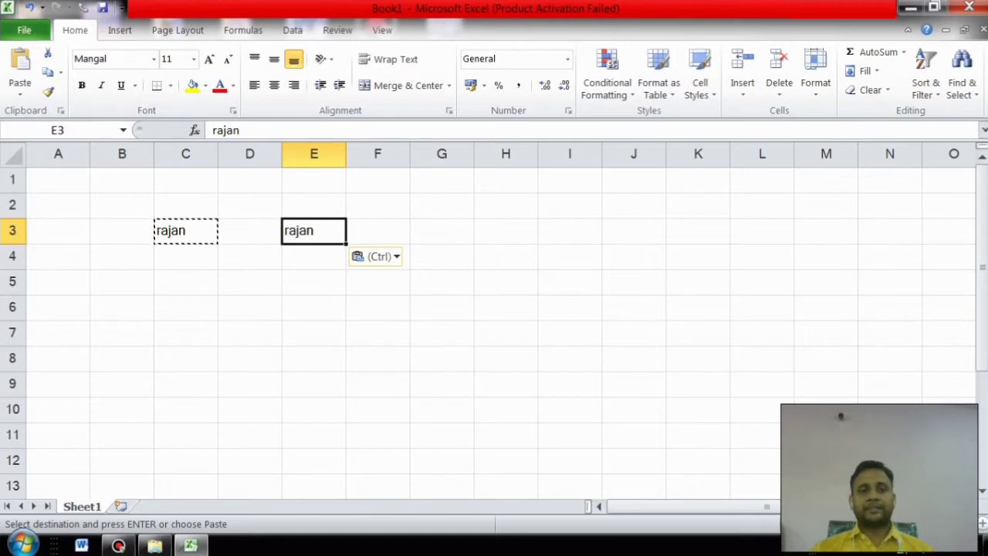
# Step: Cut rajan from C3 and paste it into E6, leaving C3 empty
pyautogui.click(185, 230)
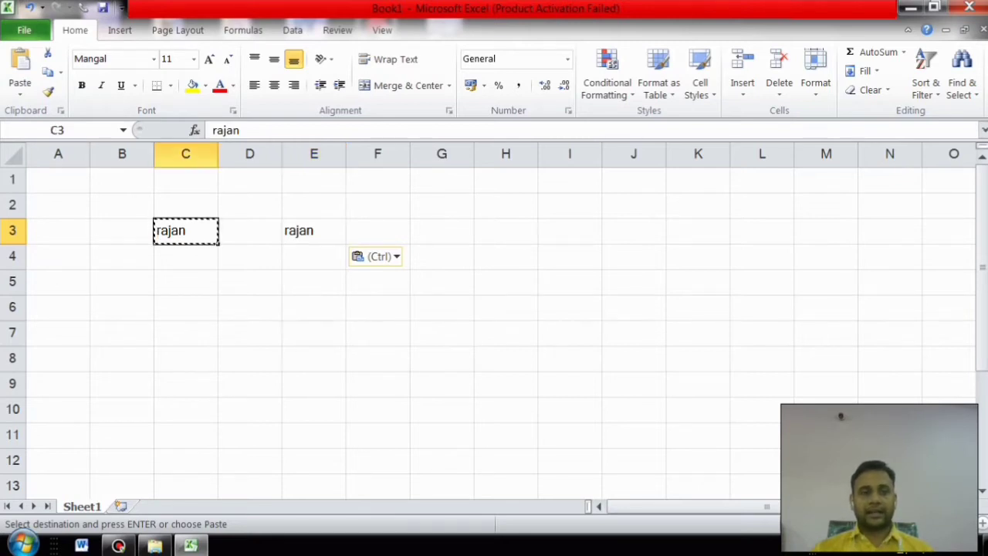
pyautogui.click(47, 52)
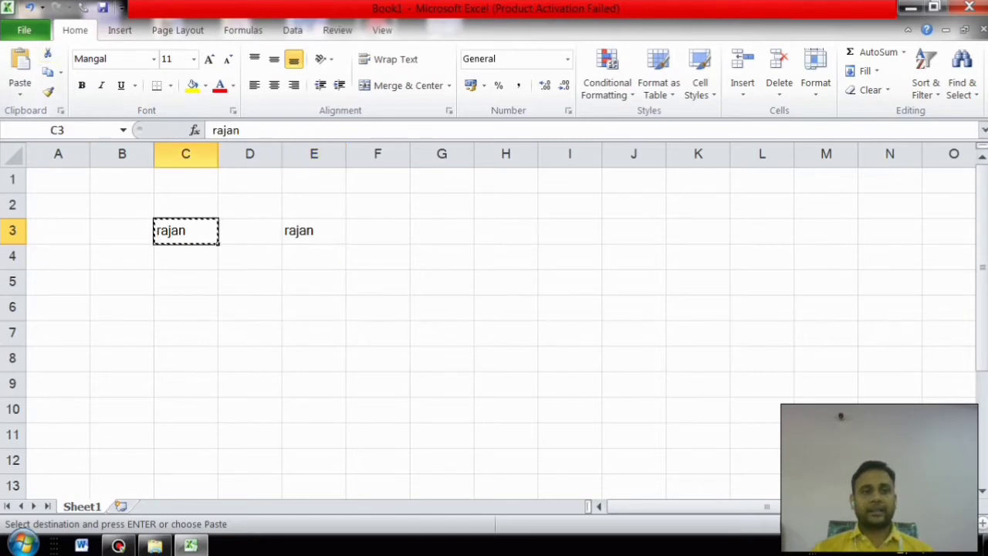
pyautogui.click(314, 307)
pyautogui.click(20, 61)
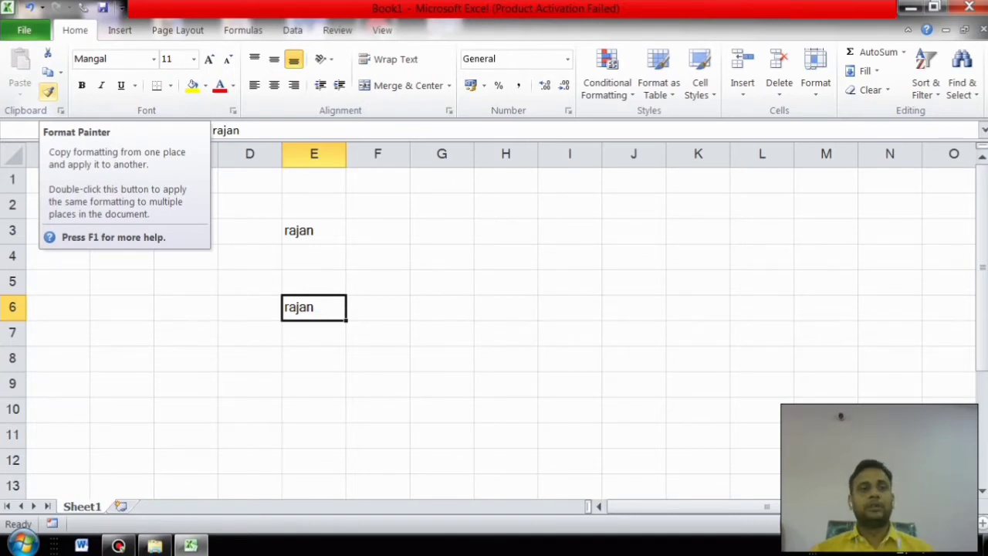
pyautogui.click(314, 231)
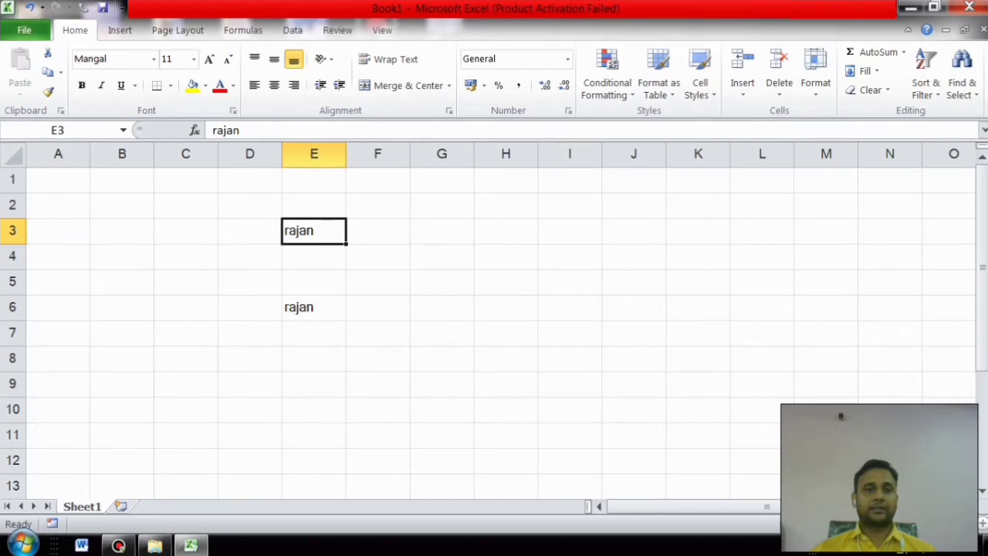
# Step: Make rajan in E3 bold, 18-point, red text on a yellow fill
pyautogui.click(81, 84)
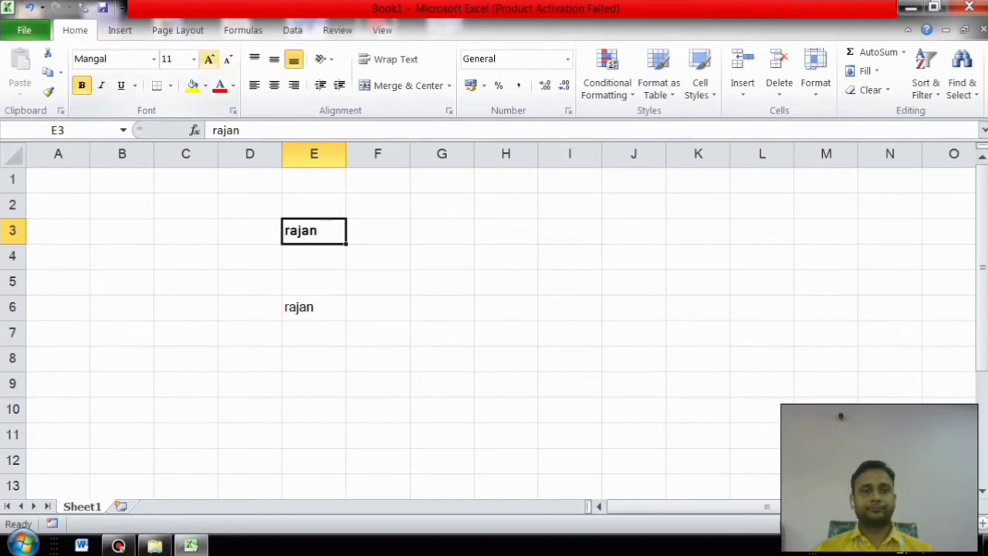
pyautogui.click(209, 58)
pyautogui.click(208, 59)
pyautogui.click(208, 59)
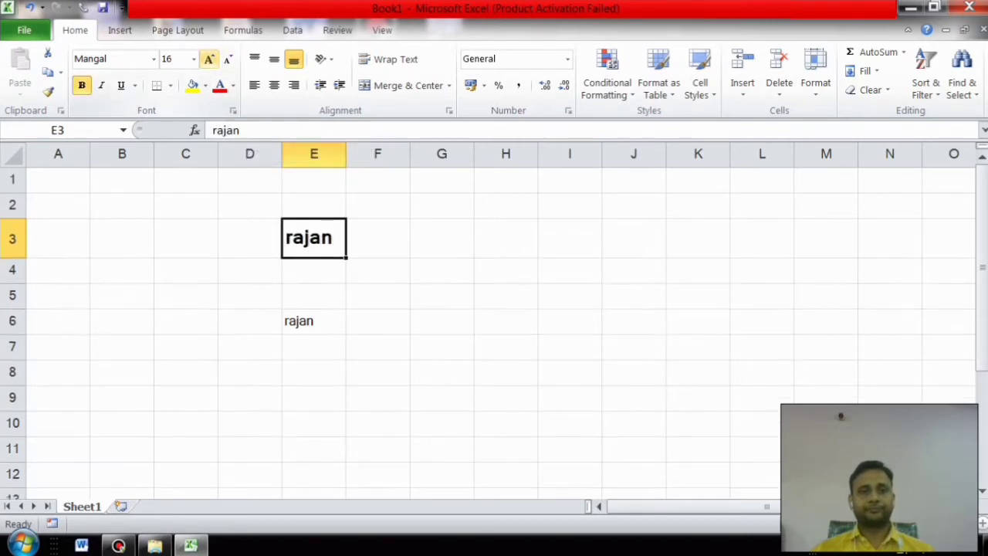
pyautogui.click(208, 59)
pyautogui.click(192, 85)
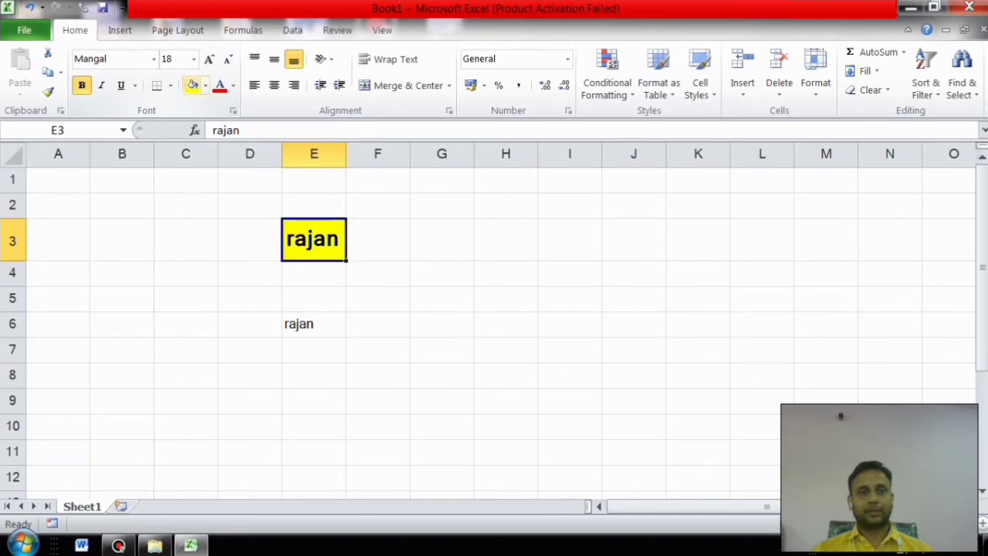
pyautogui.click(219, 84)
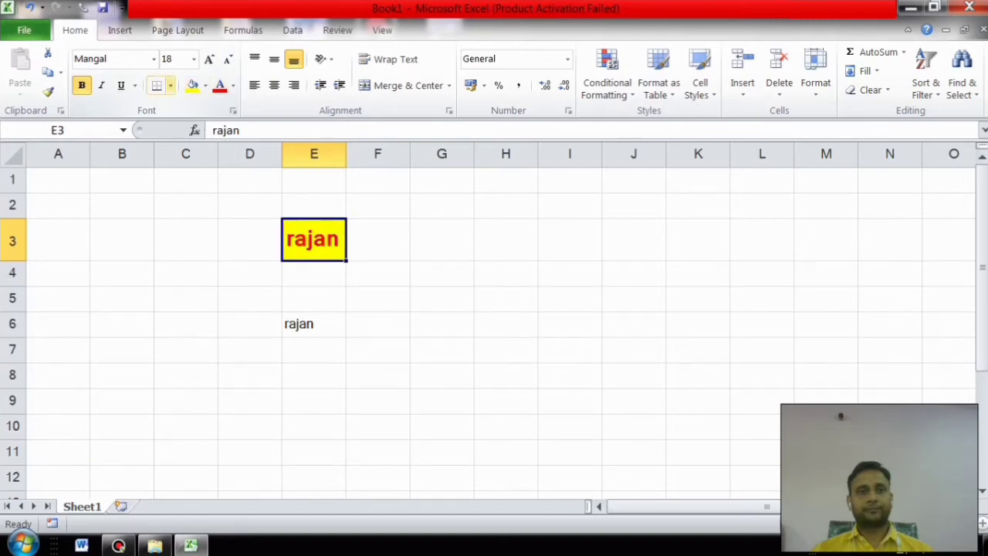
# Step: Set E3's font to Algerian and widen column E so RAJAN fits
pyautogui.click(154, 59)
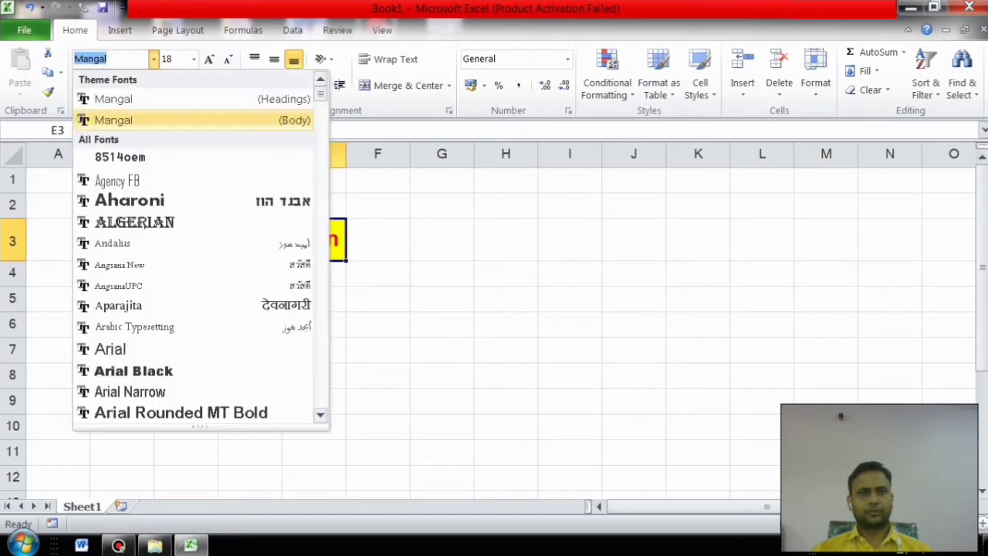
pyautogui.click(135, 222)
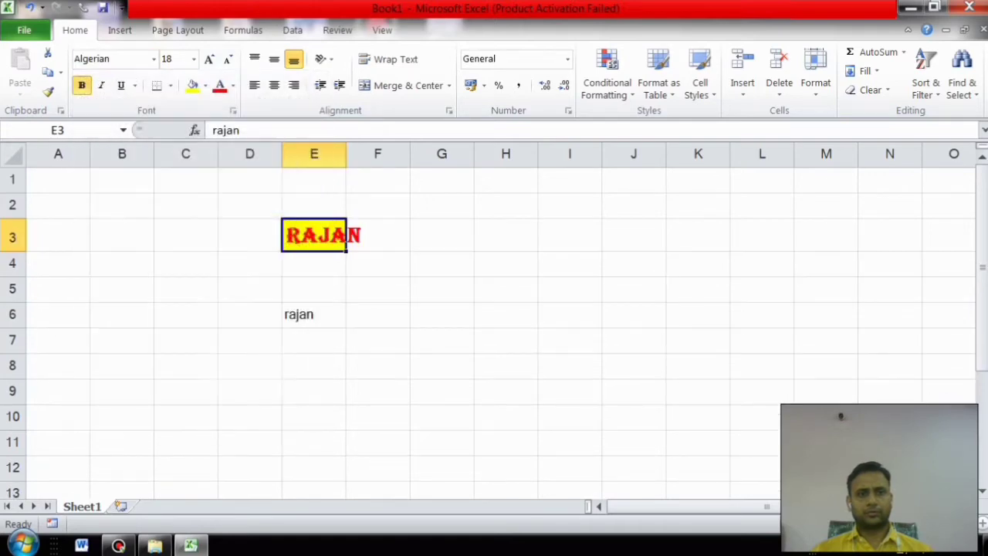
pyautogui.moveTo(346, 155); pyautogui.dragTo(385, 154)
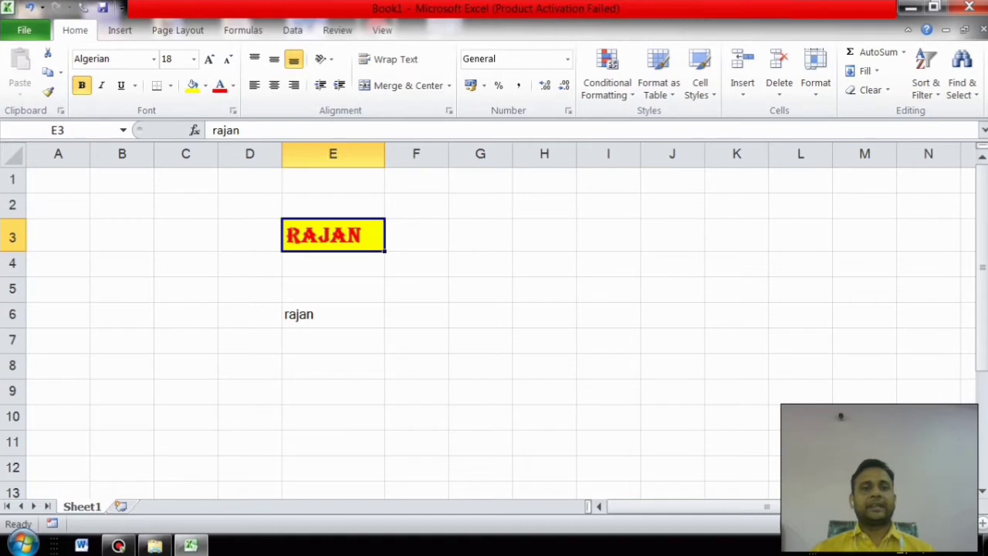
pyautogui.click(608, 315)
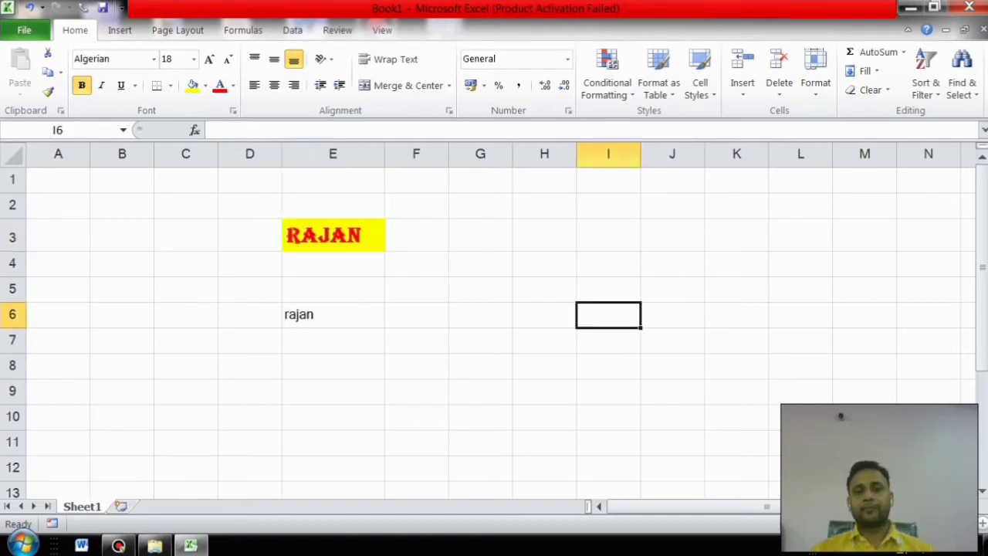
# Step: Type new shakti into I6 and autofit column I to its width
pyautogui.write('neew')
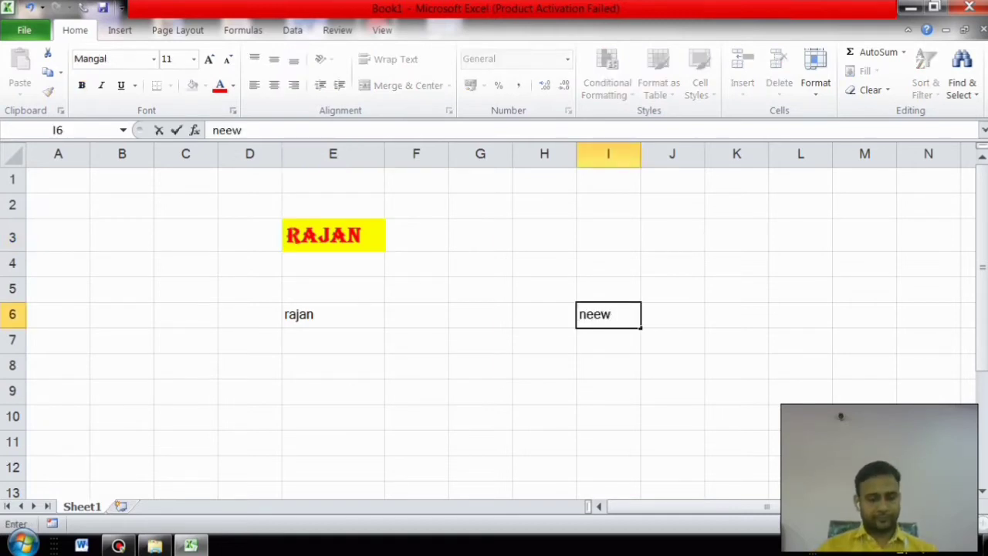
pyautogui.press('BackSpace')
pyautogui.press('BackSpace')
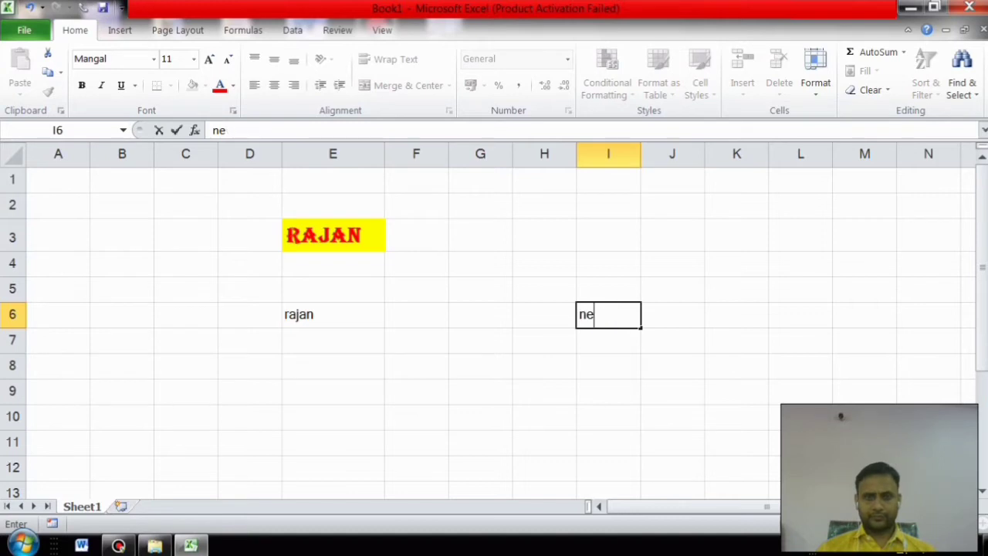
pyautogui.write('w shakti')
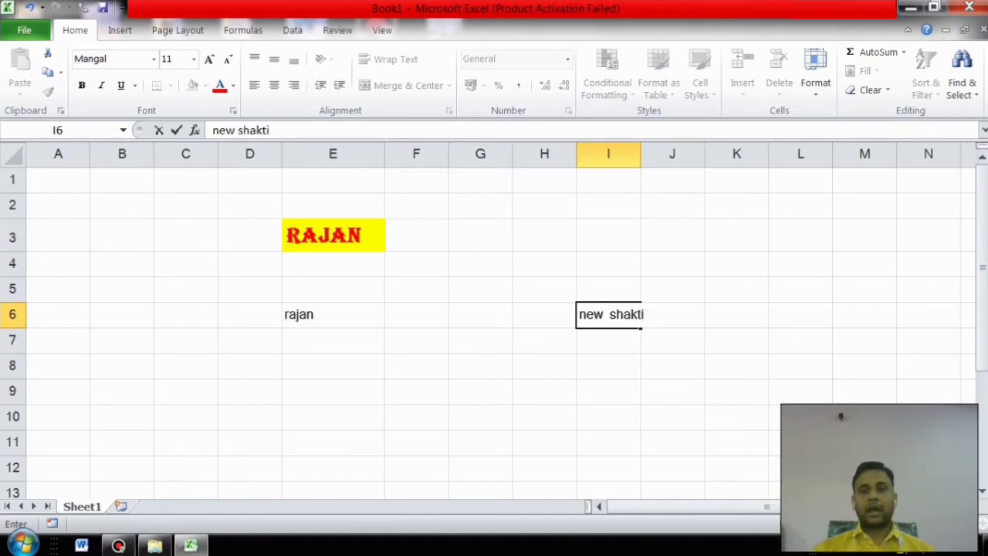
pyautogui.click(672, 340)
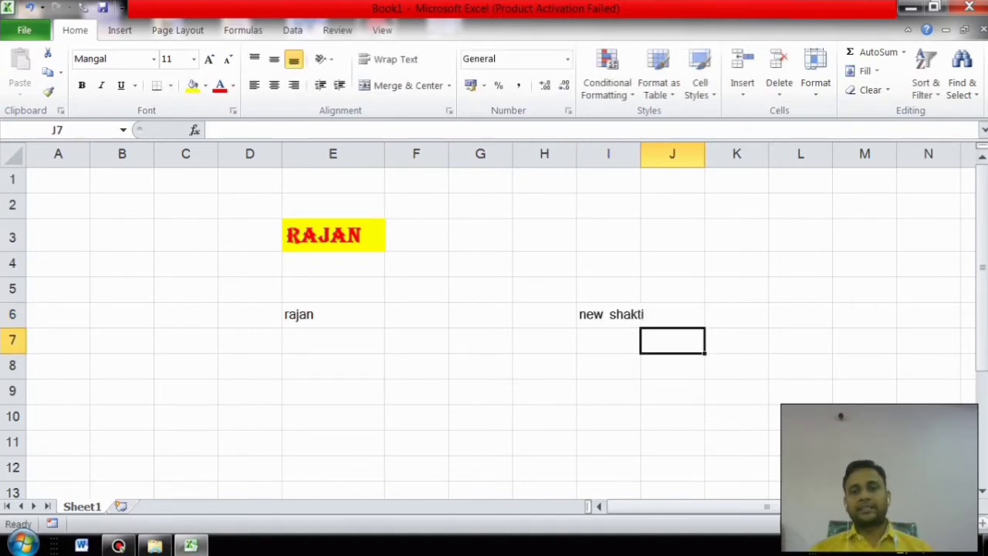
pyautogui.doubleClick(641, 155)
pyautogui.click(616, 315)
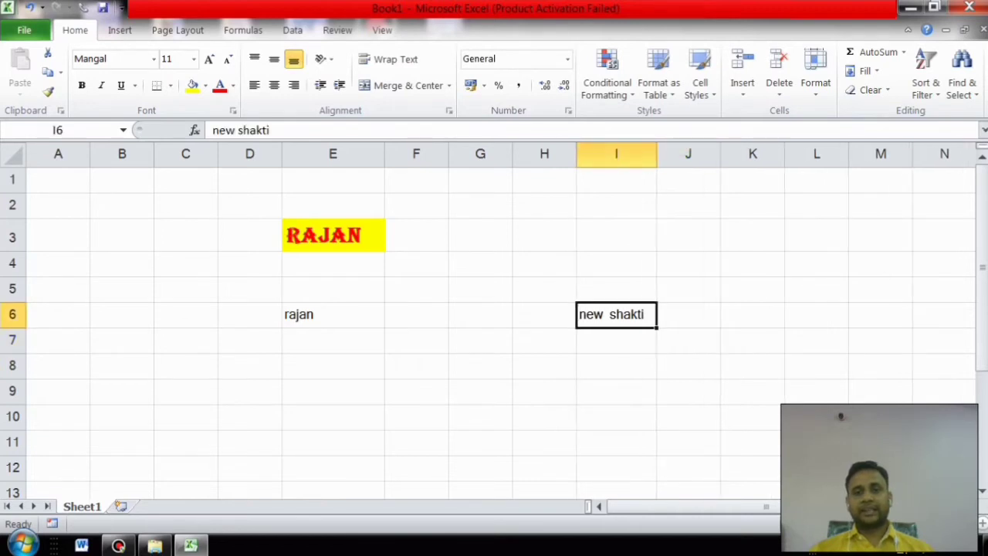
pyautogui.click(332, 236)
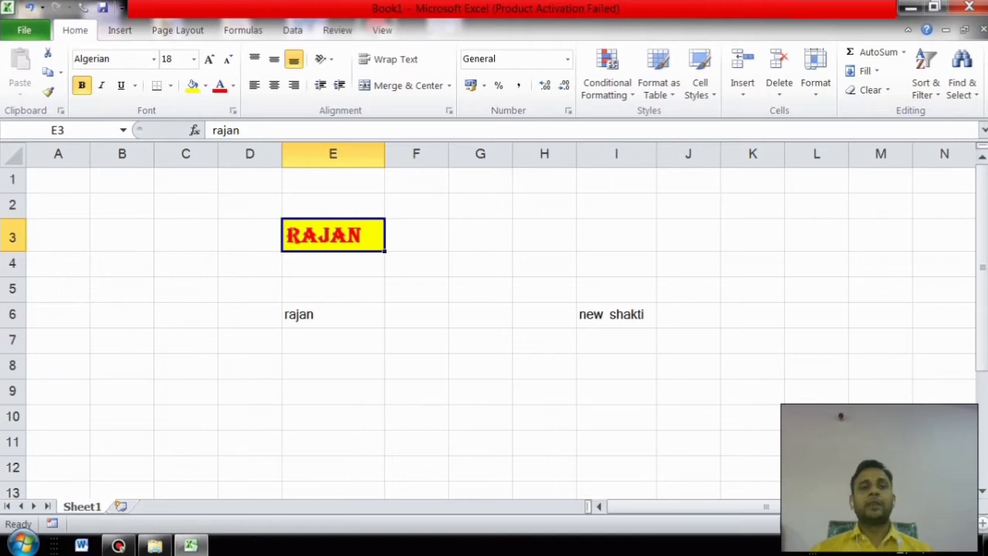
# Step: Copy E3's RAJAN formatting onto new shakti in I6 with Format Painter, then widen column I
pyautogui.click(48, 91)
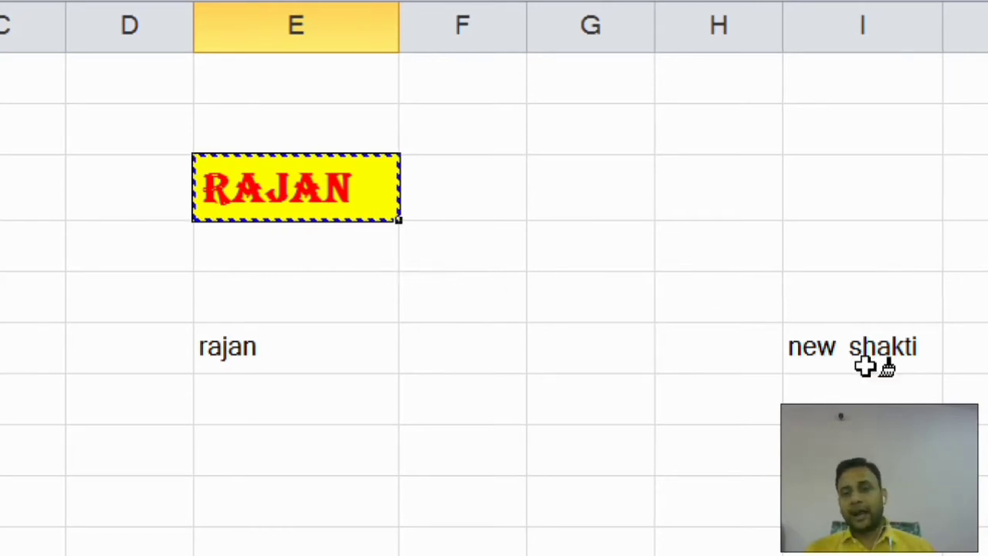
pyautogui.hscroll(1, 864, 364)
pyautogui.click(730, 349)
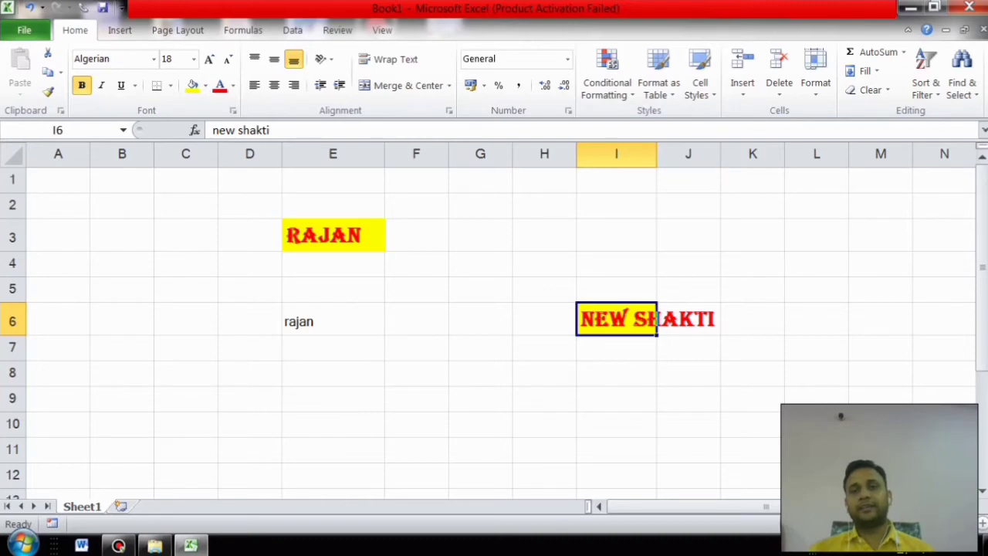
pyautogui.moveTo(656, 153); pyautogui.dragTo(720, 153)
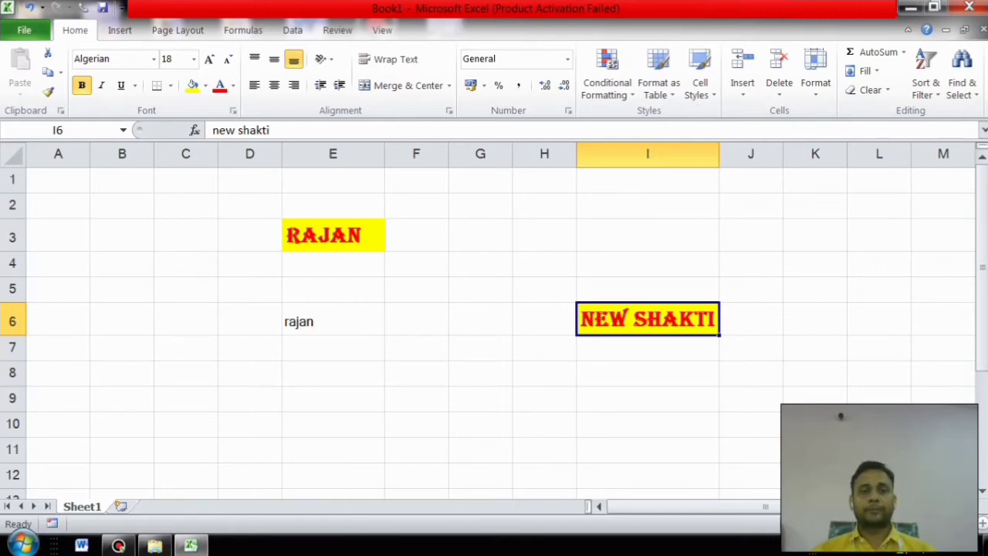
pyautogui.moveTo(186, 179); pyautogui.dragTo(878, 398)
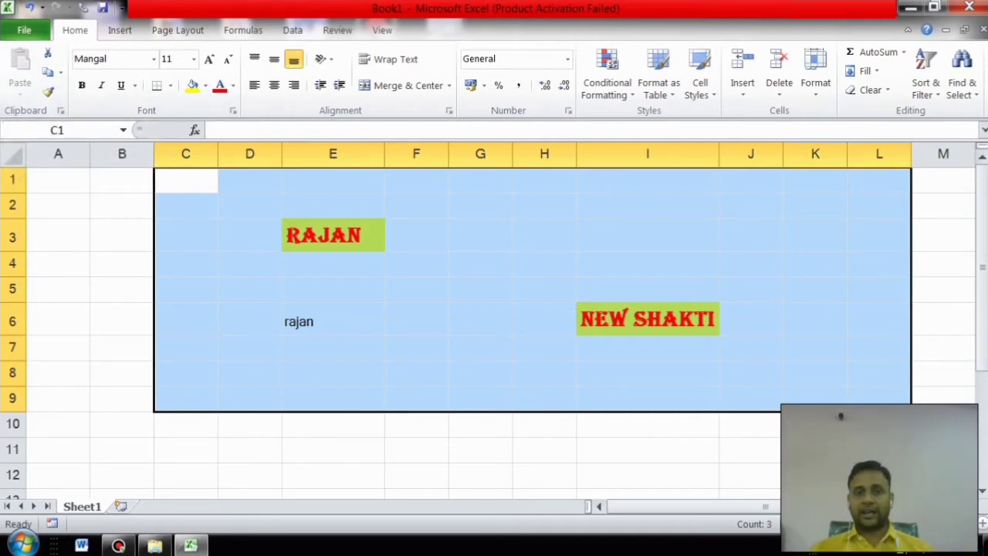
pyautogui.click(870, 89)
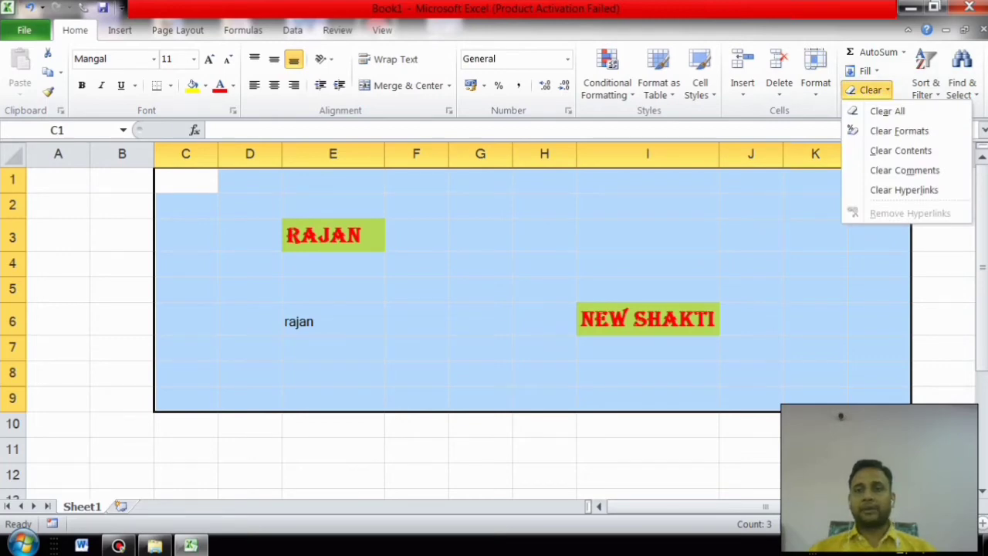
pyautogui.click(887, 112)
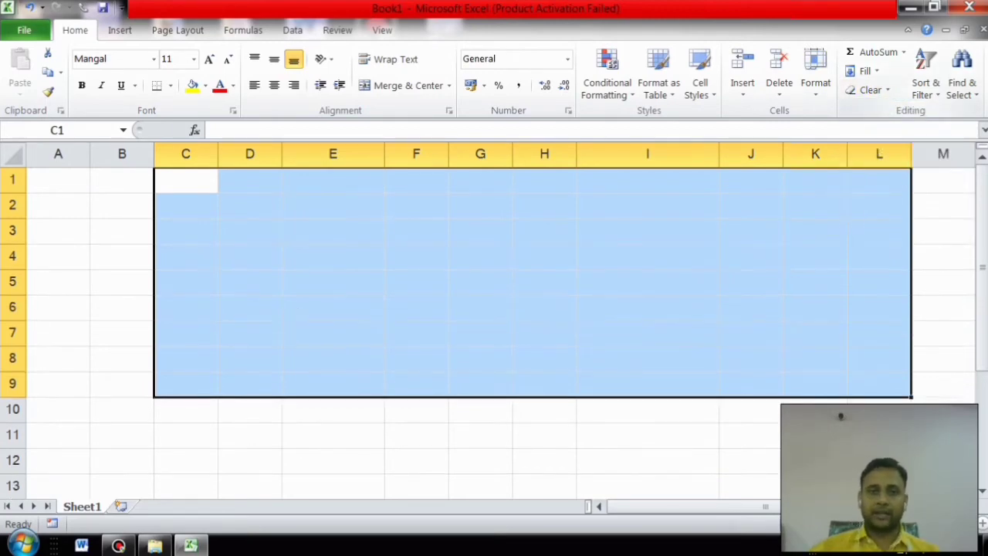
pyautogui.hotkey('ctrl', 'z')
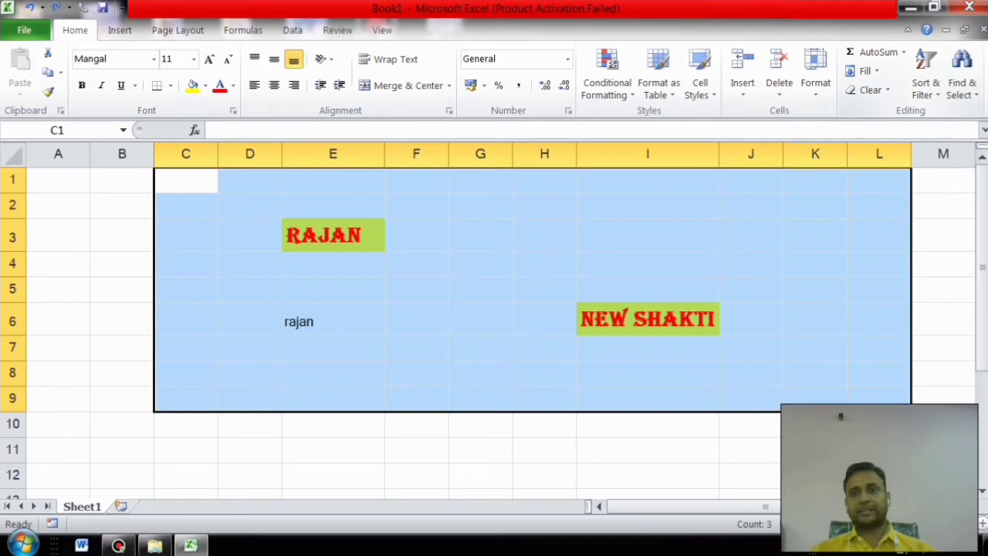
pyautogui.click(866, 90)
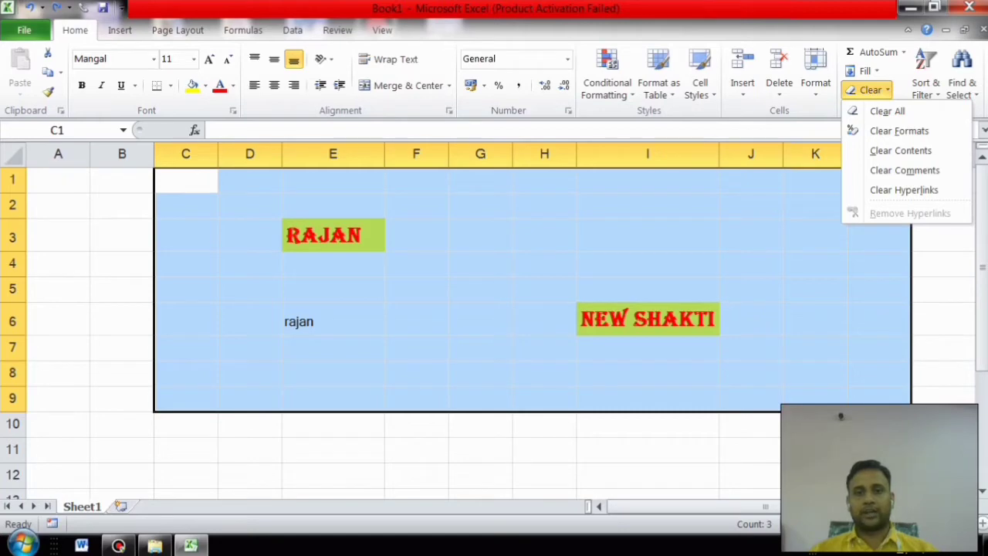
pyautogui.click(899, 130)
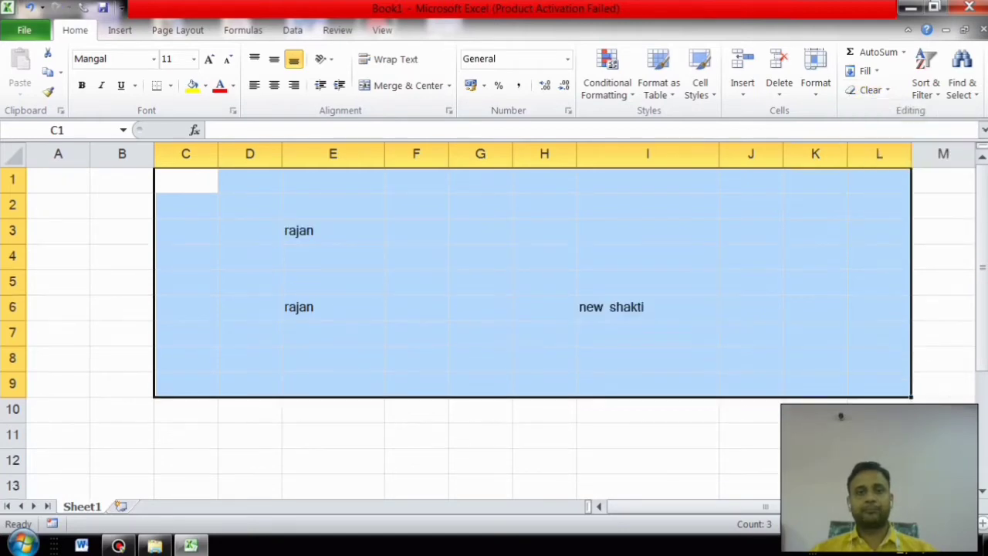
pyautogui.hotkey('ctrl', 'z')
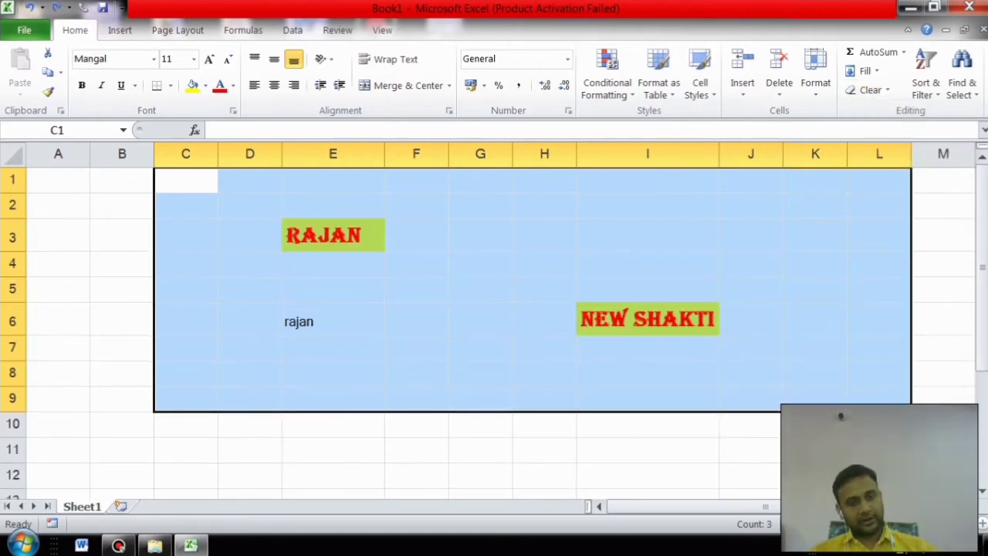
pyautogui.click(868, 90)
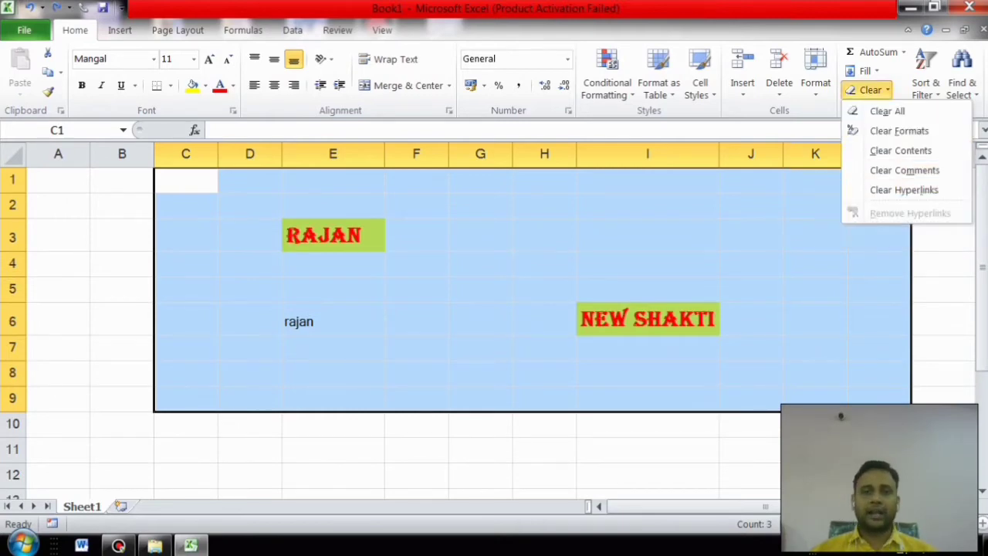
pyautogui.press('Escape')
pyautogui.click(416, 347)
pyautogui.click(333, 235)
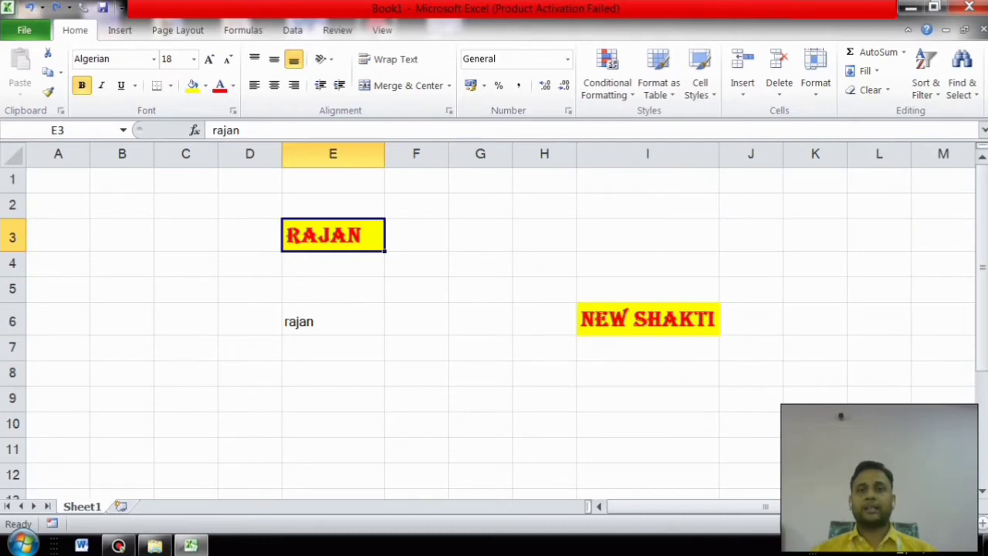
# Step: Add a comment reading 'hallo how are you' to cell E3
pyautogui.click(338, 29)
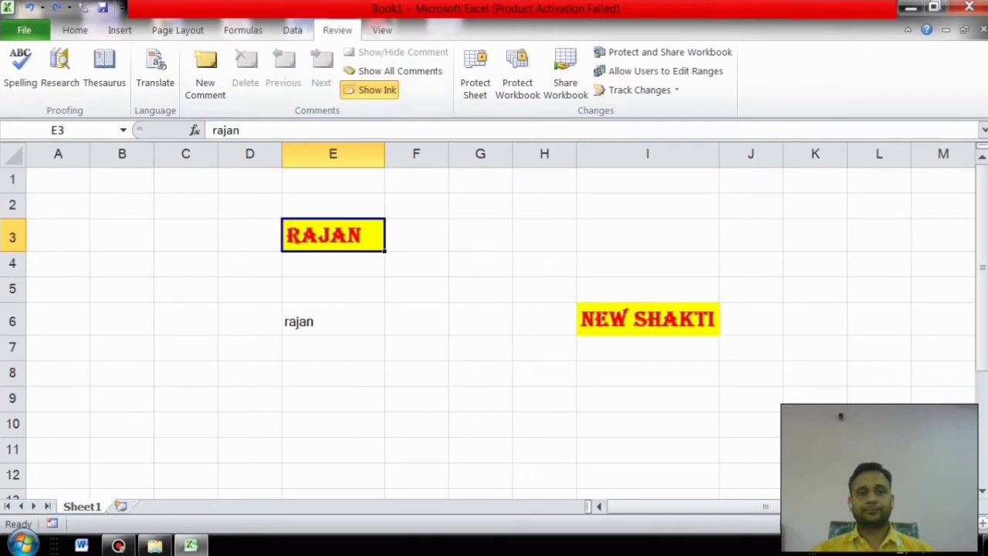
pyautogui.click(205, 73)
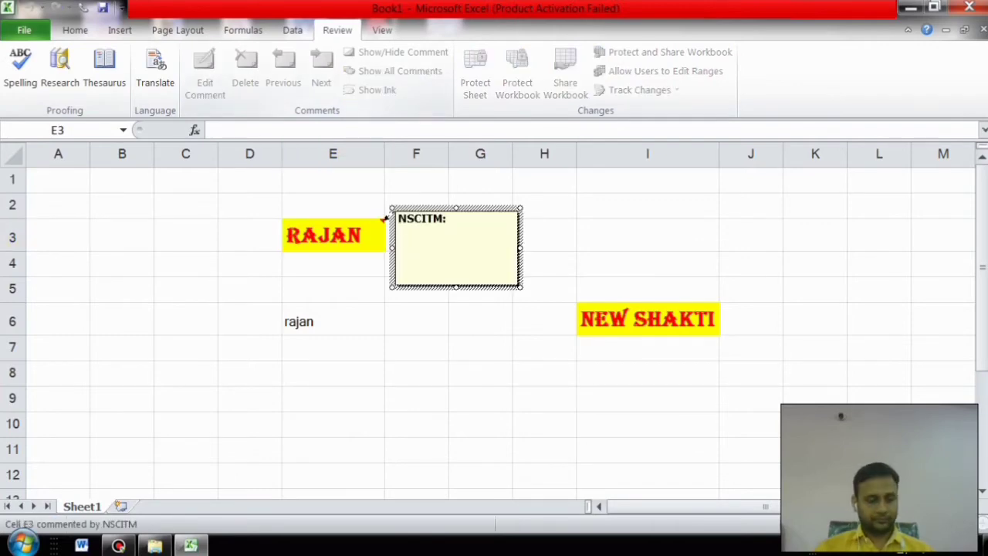
pyautogui.write('ara')
pyautogui.press('BackSpace')
pyautogui.press('BackSpace')
pyautogui.press('BackSpace')
pyautogui.press('BackSpace')
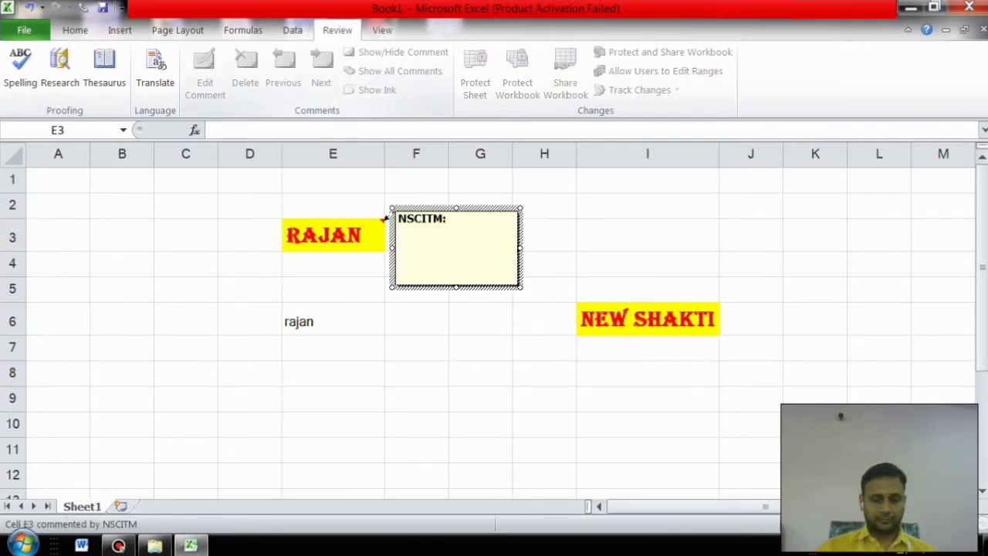
pyautogui.write('hallo')
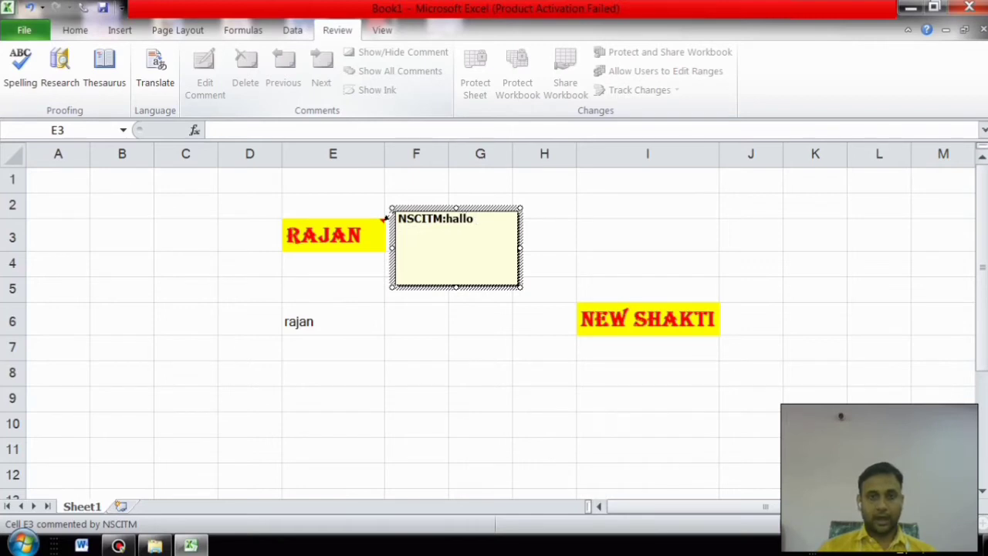
pyautogui.write(' how a')
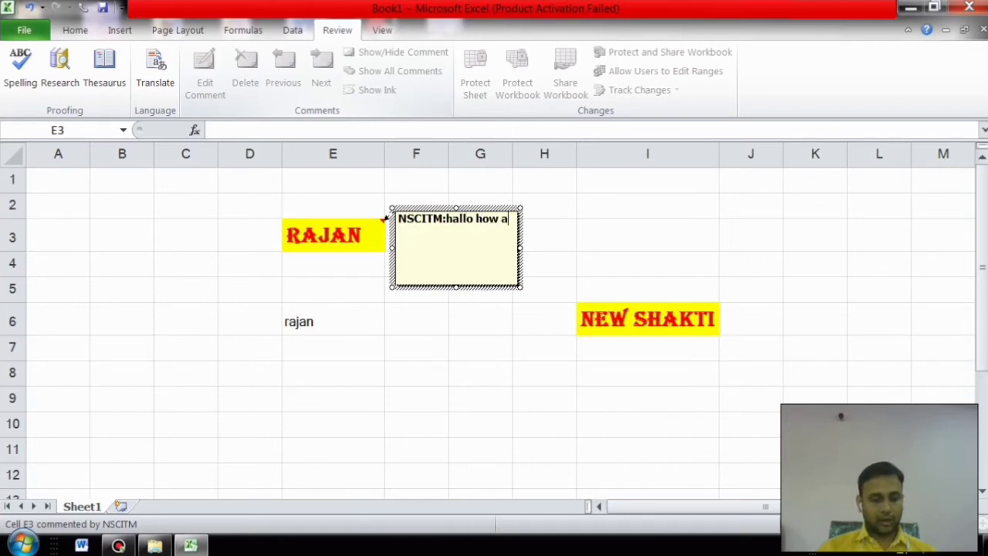
pyautogui.write('re you')
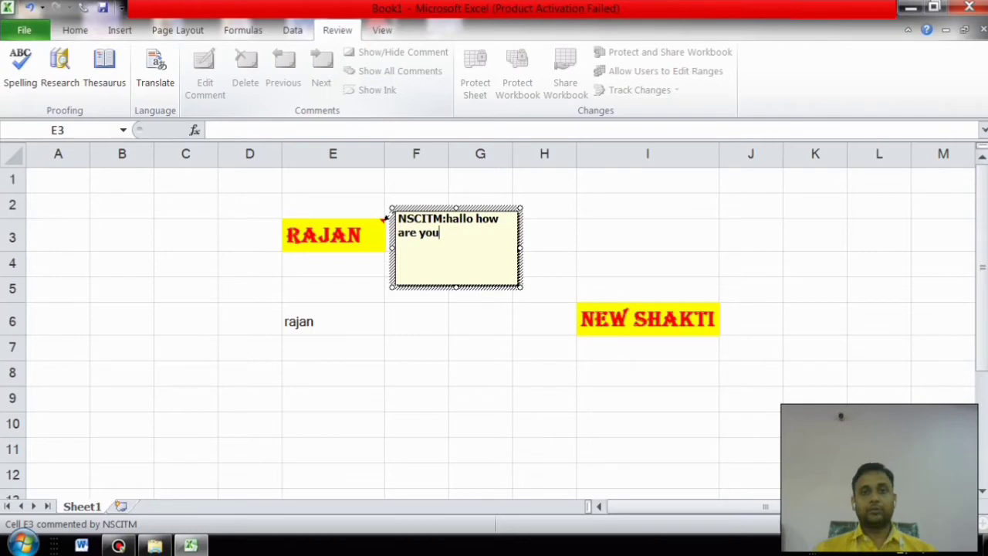
pyautogui.click(417, 319)
pyautogui.moveTo(385, 218)
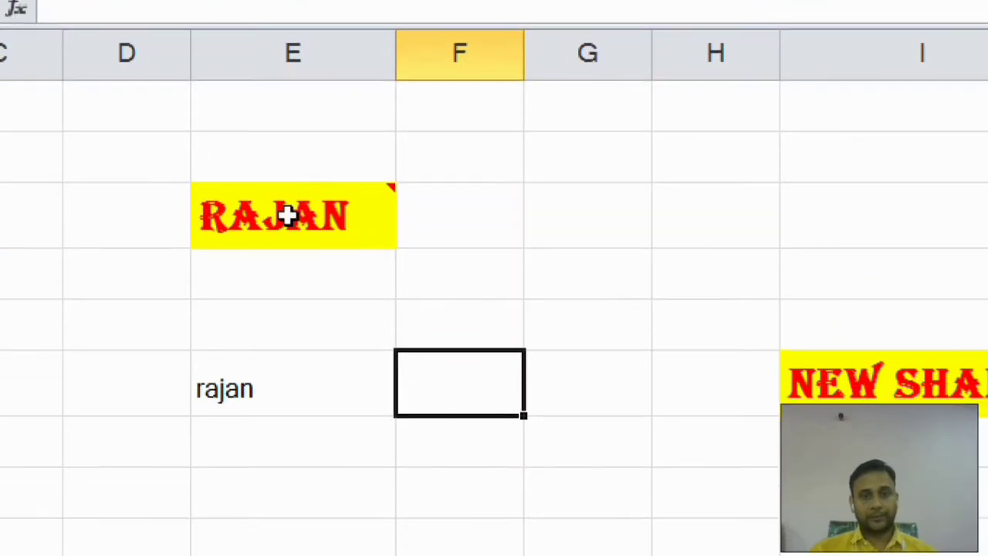
pyautogui.moveTo(319, 227)
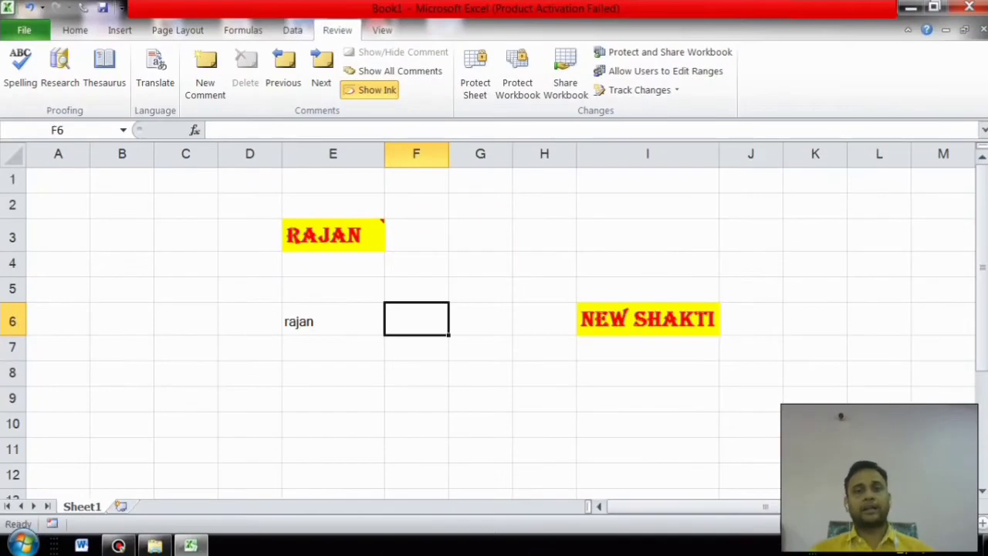
pyautogui.moveTo(250, 205); pyautogui.dragTo(695, 373)
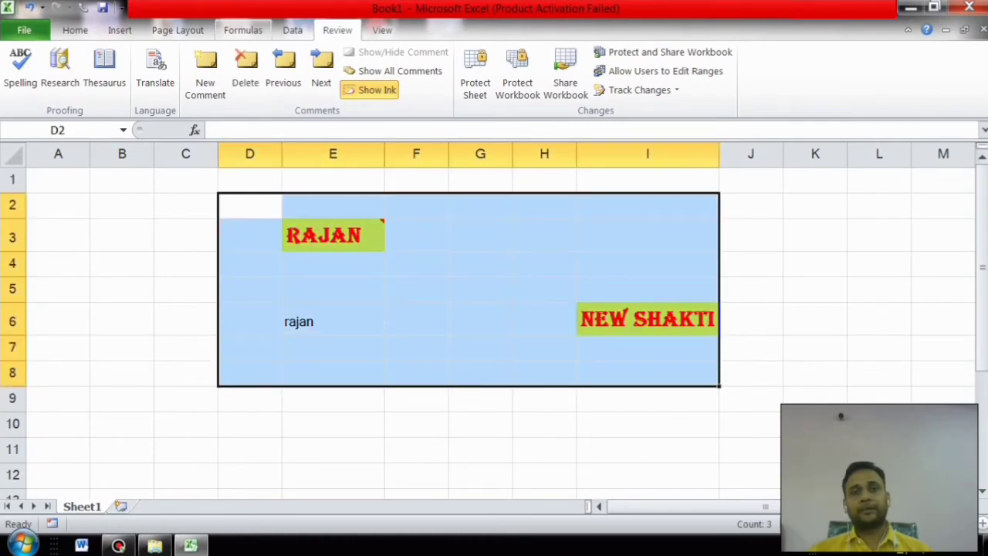
# Step: Clear the comments from the selected range D2:I8
pyautogui.click(75, 30)
pyautogui.click(870, 89)
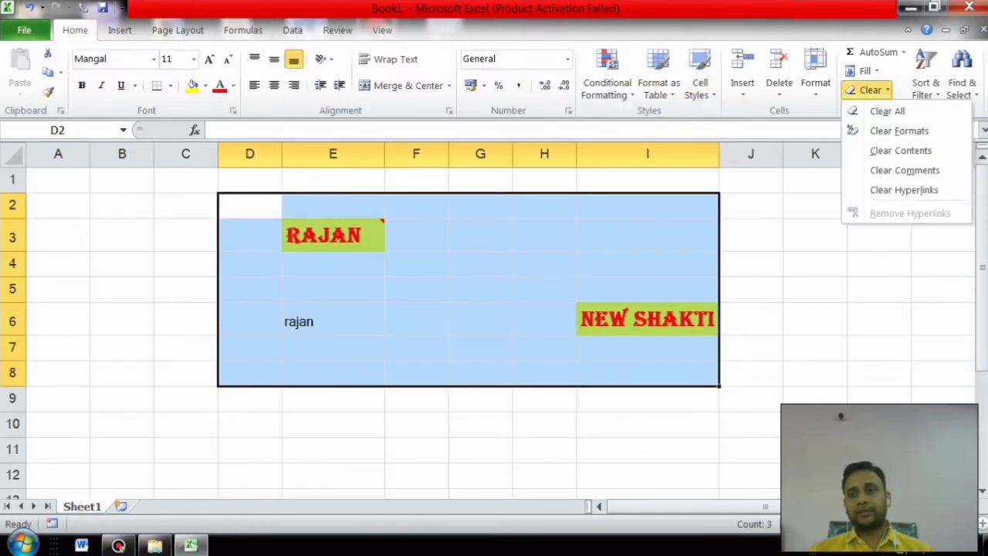
pyautogui.click(904, 169)
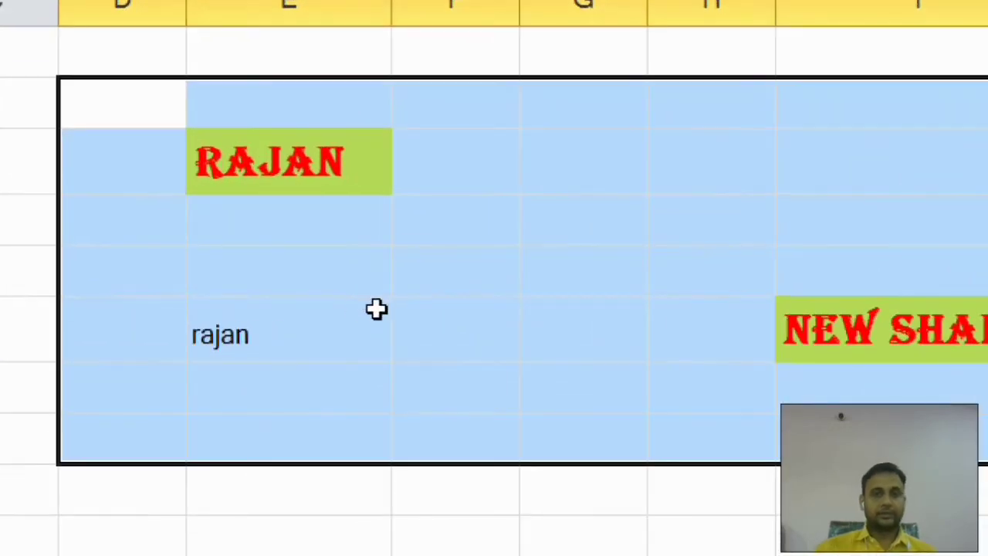
pyautogui.click(378, 310)
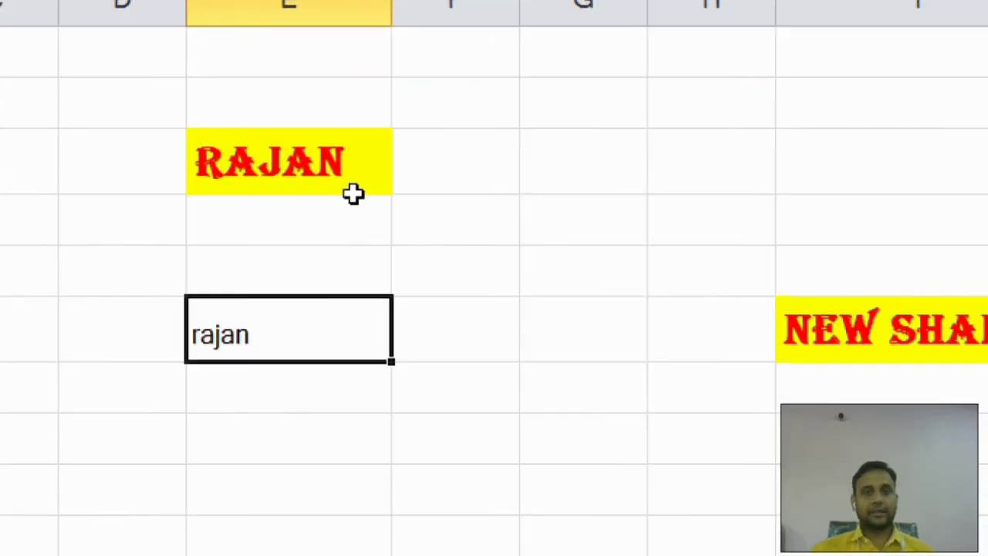
pyautogui.click(374, 144)
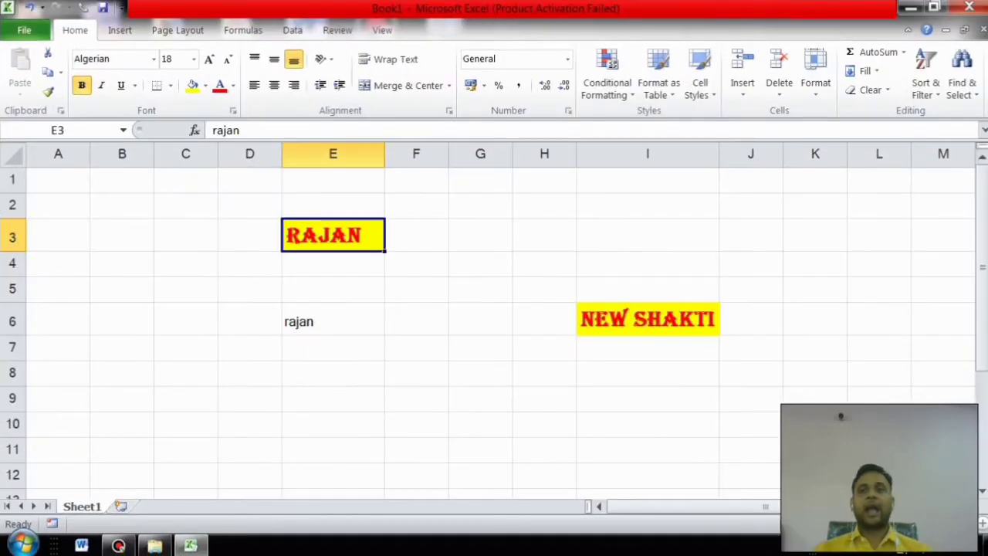
# Step: Browse the Clear options and Insert tab, cancel closing the workbook, then select C2:J11
pyautogui.click(869, 90)
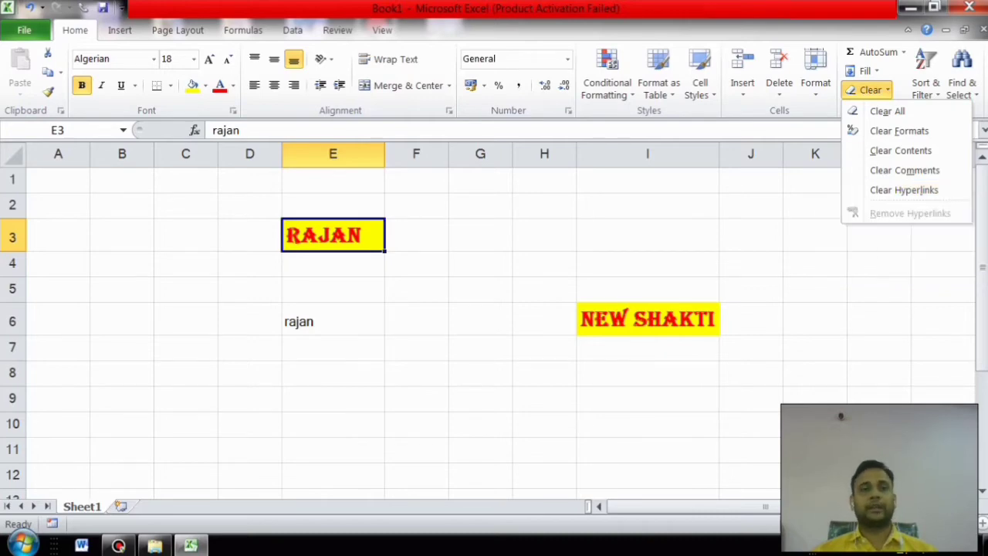
pyautogui.click(120, 30)
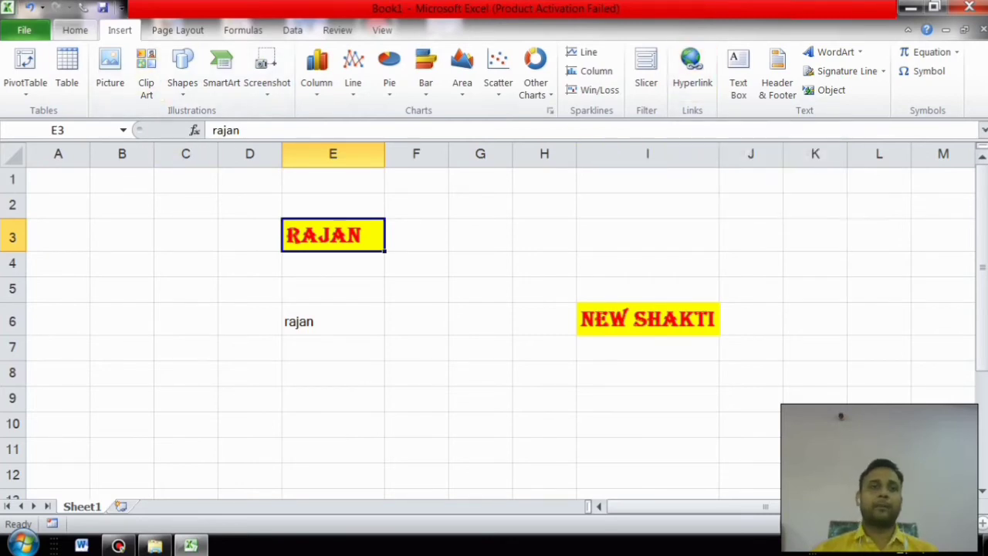
pyautogui.click(75, 30)
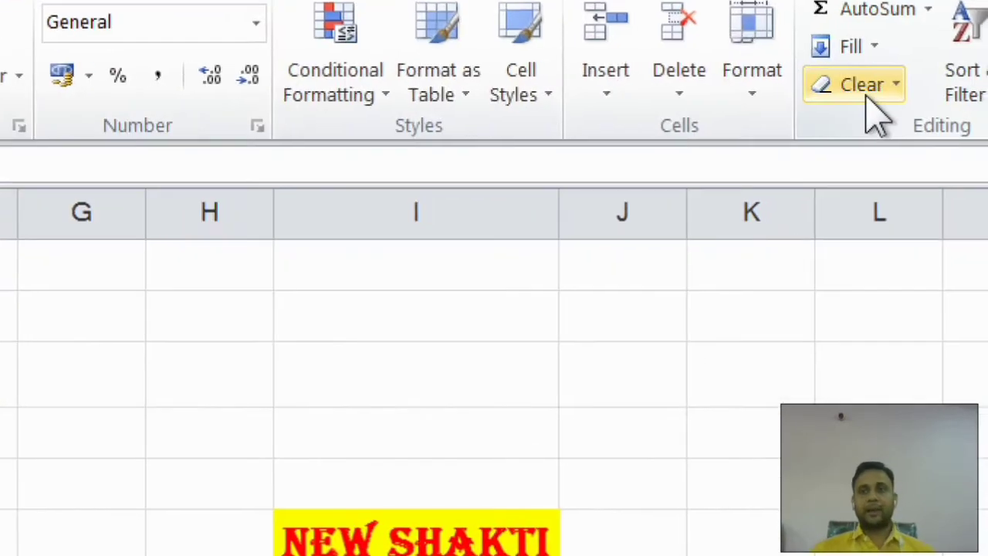
pyautogui.hotkey('alt', 'F4')
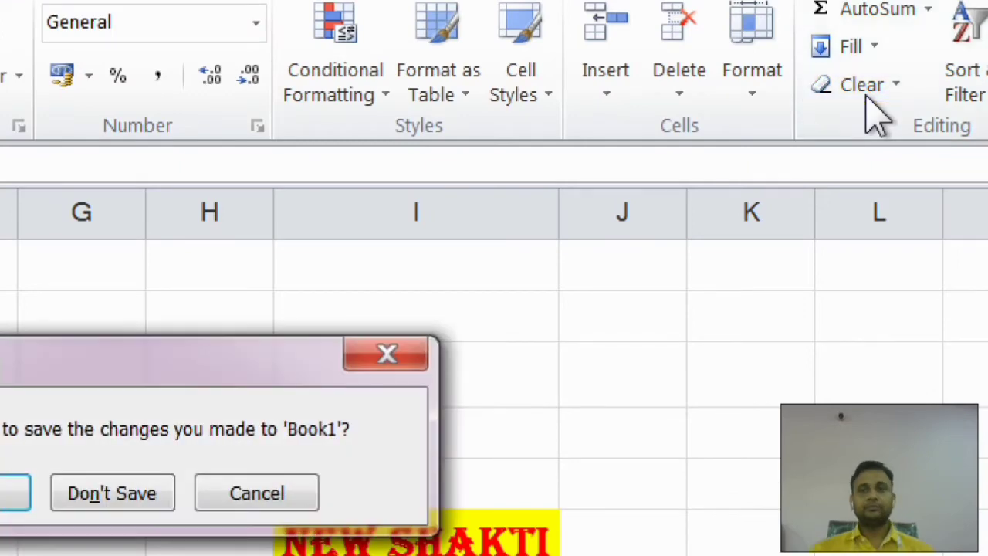
pyautogui.press('Escape')
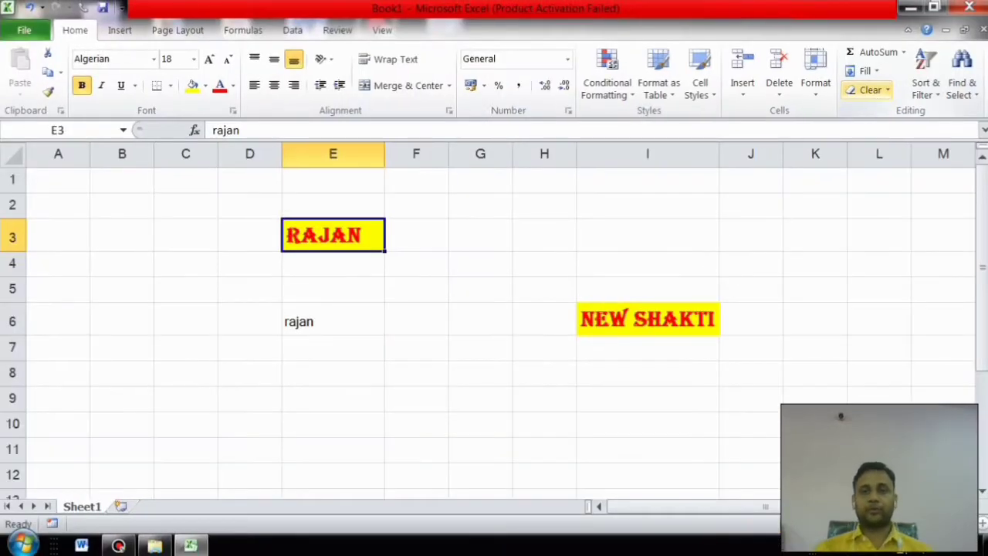
pyautogui.moveTo(186, 206); pyautogui.dragTo(746, 449)
# Step: Clear all contents and formats from C2:J11
pyautogui.click(870, 90)
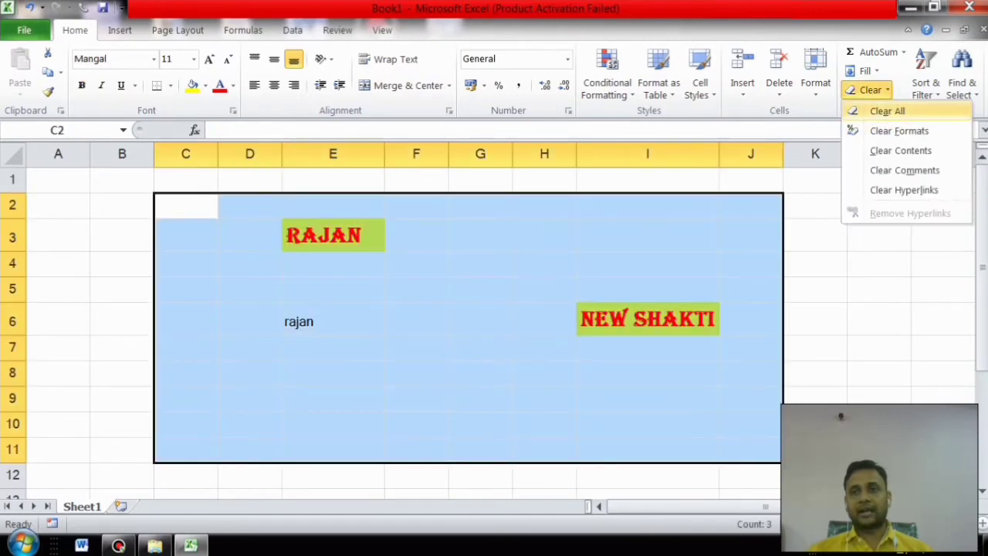
pyautogui.click(880, 108)
pyautogui.click(249, 282)
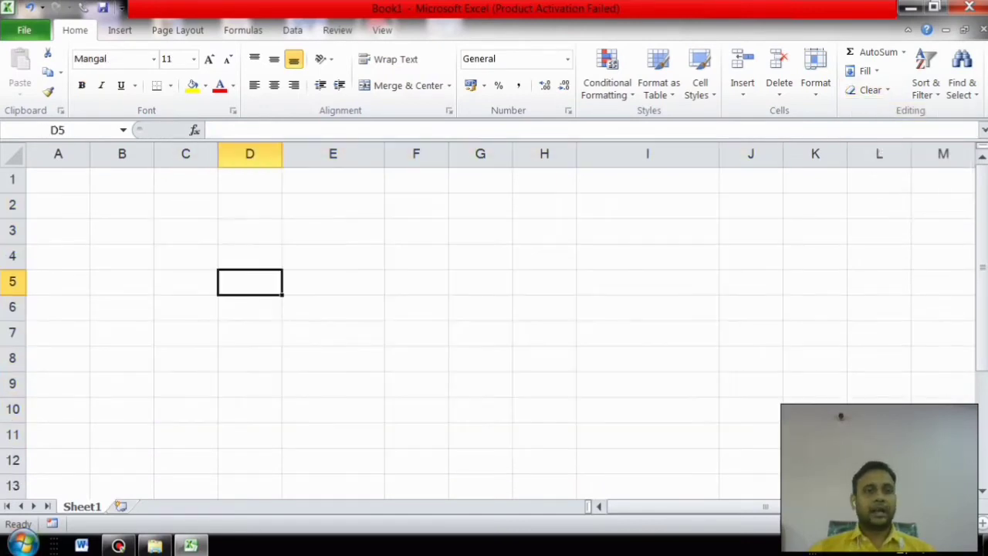
# Step: Enter 'hallo how are you' in C3 and widen column C to fit it
pyautogui.click(186, 231)
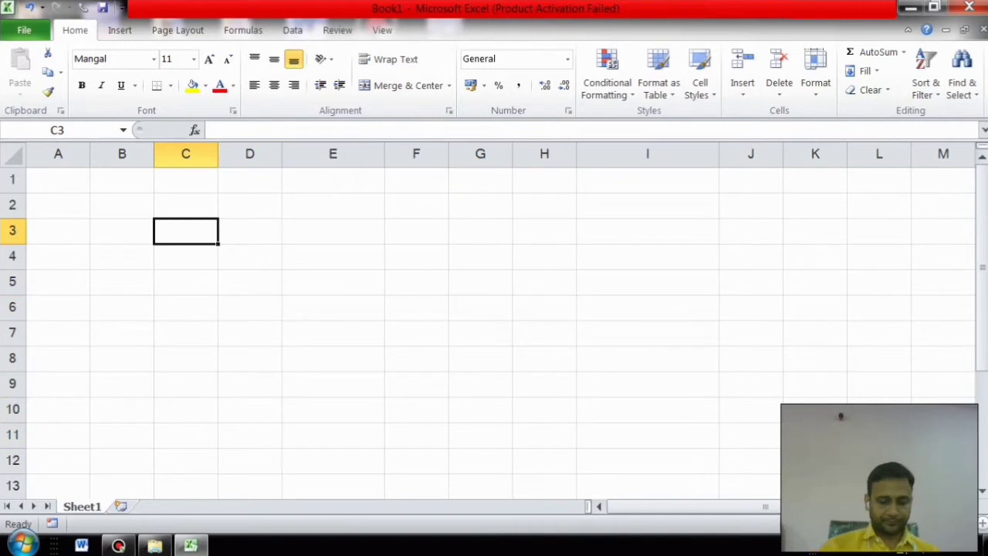
pyautogui.write('haloo')
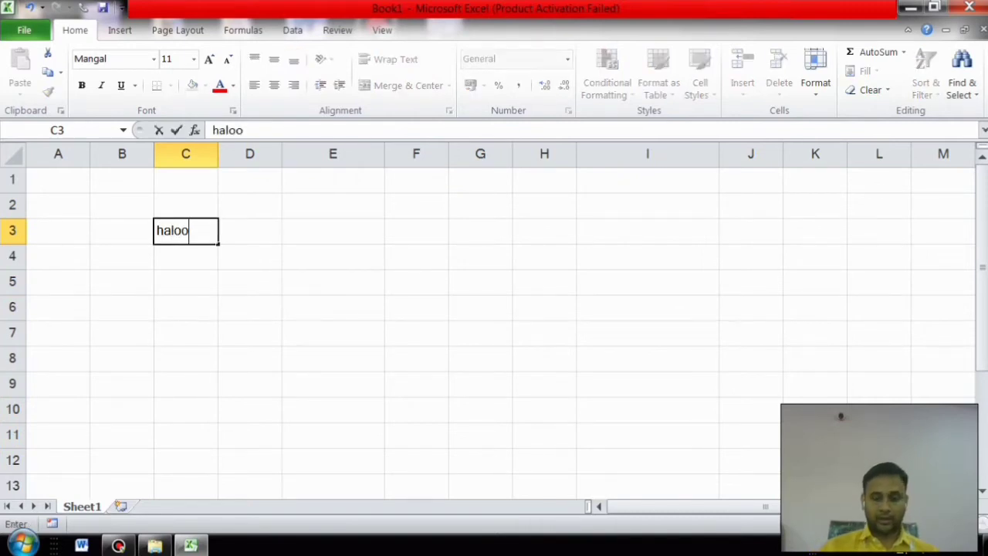
pyautogui.press('BackSpace')
pyautogui.press('BackSpace')
pyautogui.write('lo ')
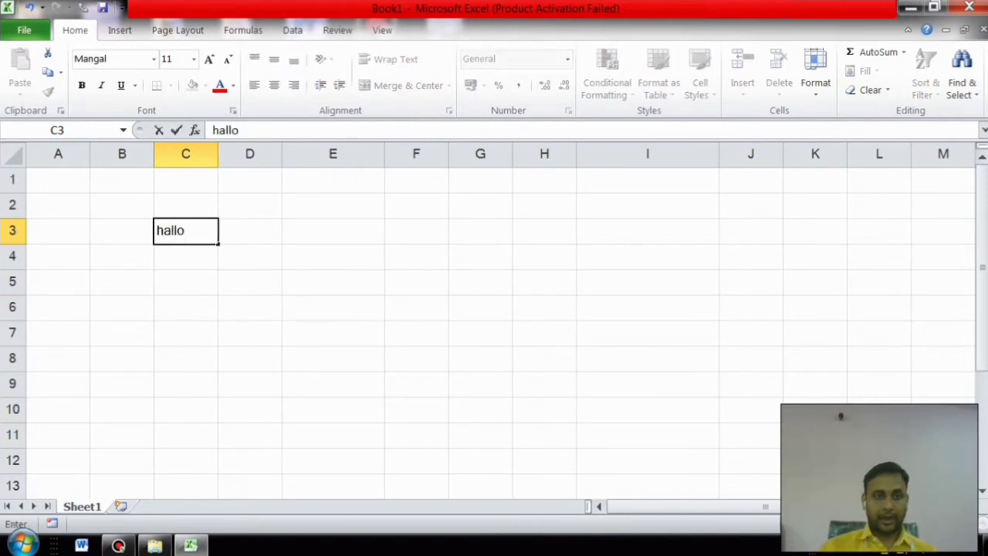
pyautogui.write('ho')
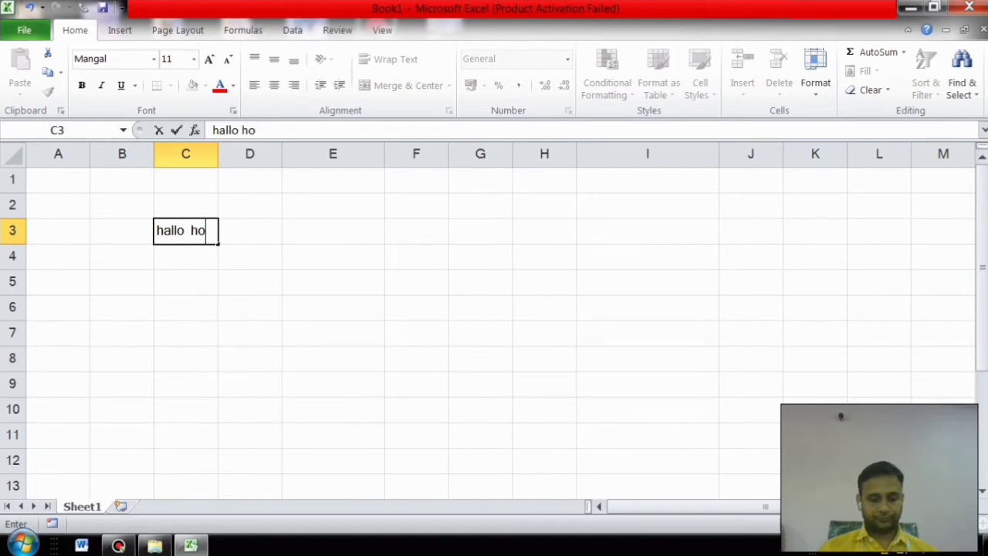
pyautogui.write('w are yo')
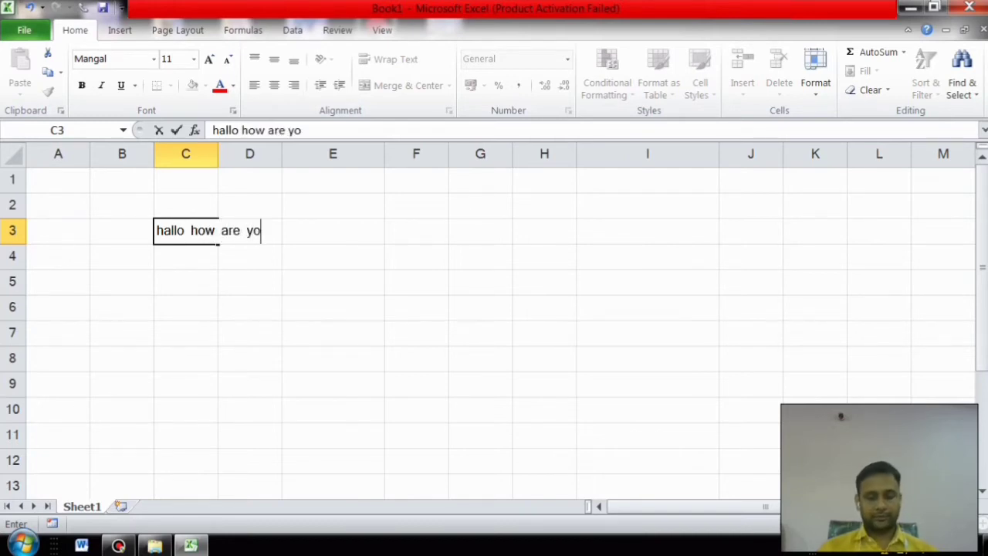
pyautogui.write('u')
pyautogui.click(249, 307)
pyautogui.click(185, 231)
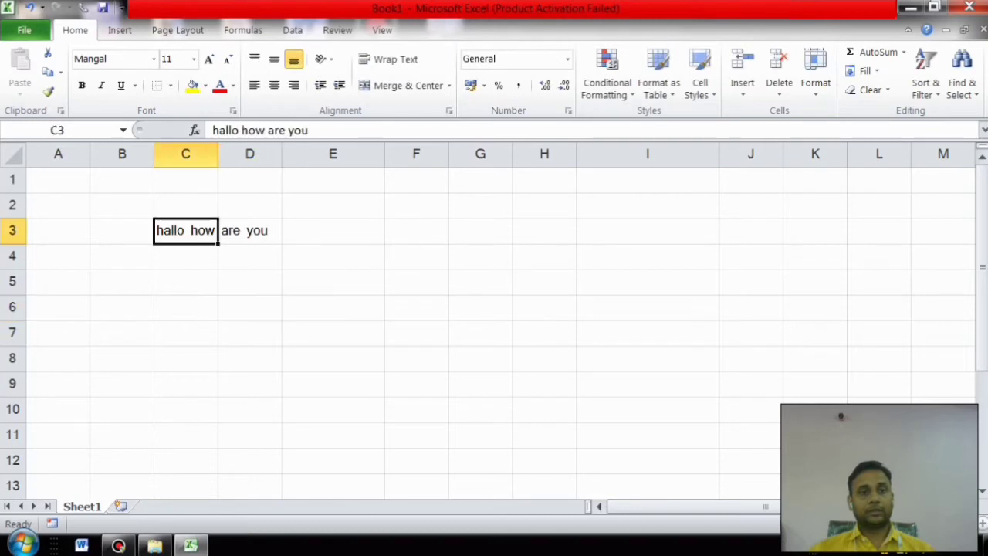
pyautogui.moveTo(219, 153); pyautogui.dragTo(394, 154)
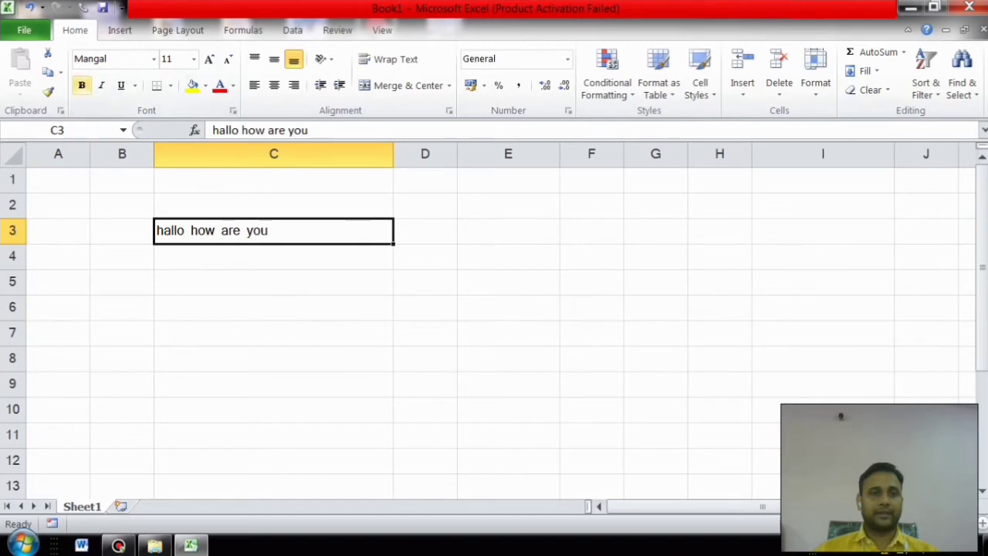
# Step: Make 'hallo how are you' in C3 bold, italic, underlined red text on yellow fill at 12 point
pyautogui.click(81, 85)
pyautogui.click(100, 85)
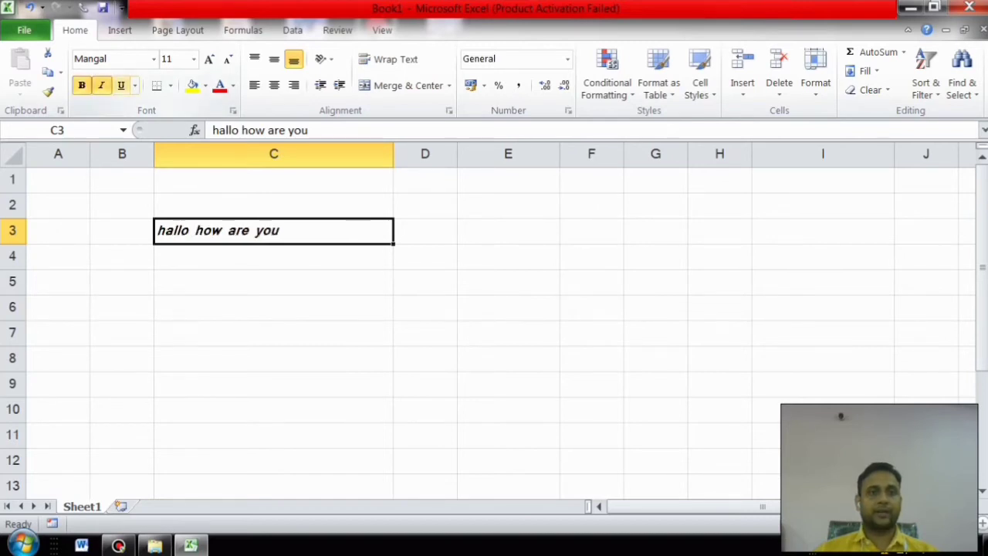
pyautogui.click(121, 86)
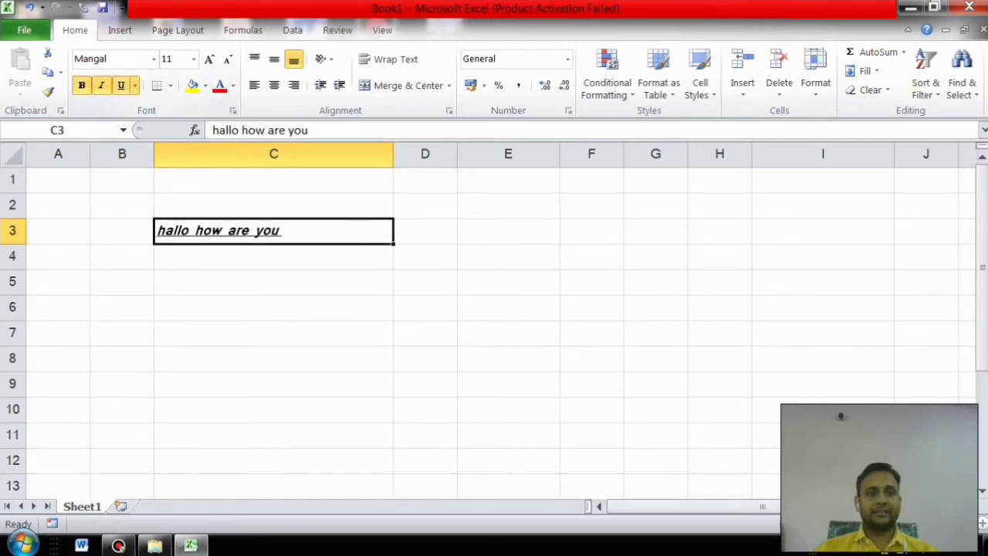
pyautogui.click(193, 85)
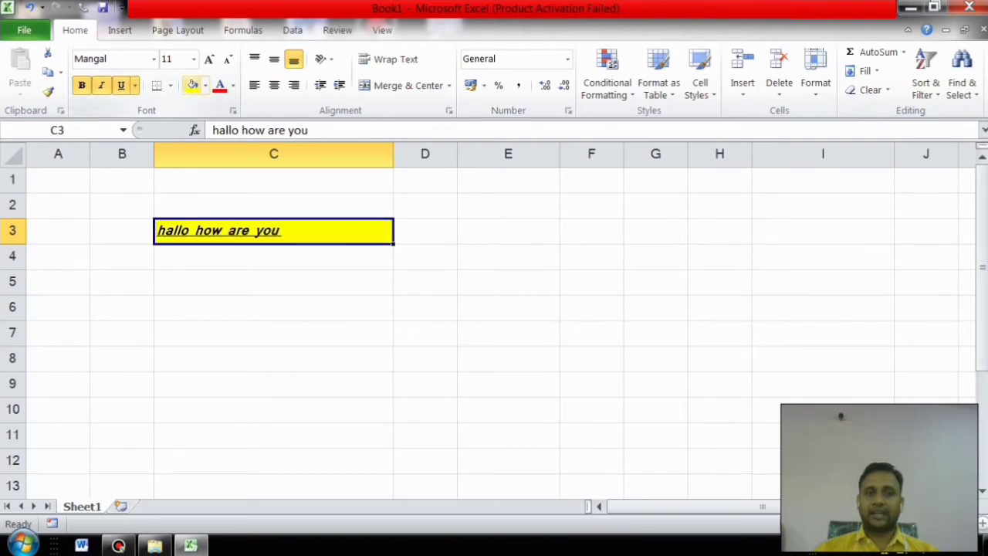
pyautogui.click(220, 85)
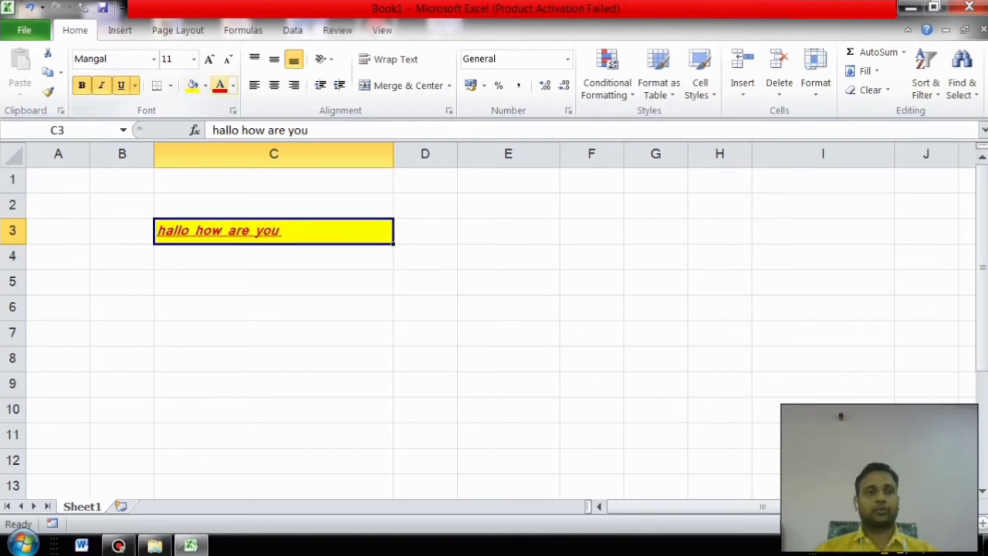
pyautogui.click(208, 58)
pyautogui.click(209, 59)
pyautogui.click(228, 59)
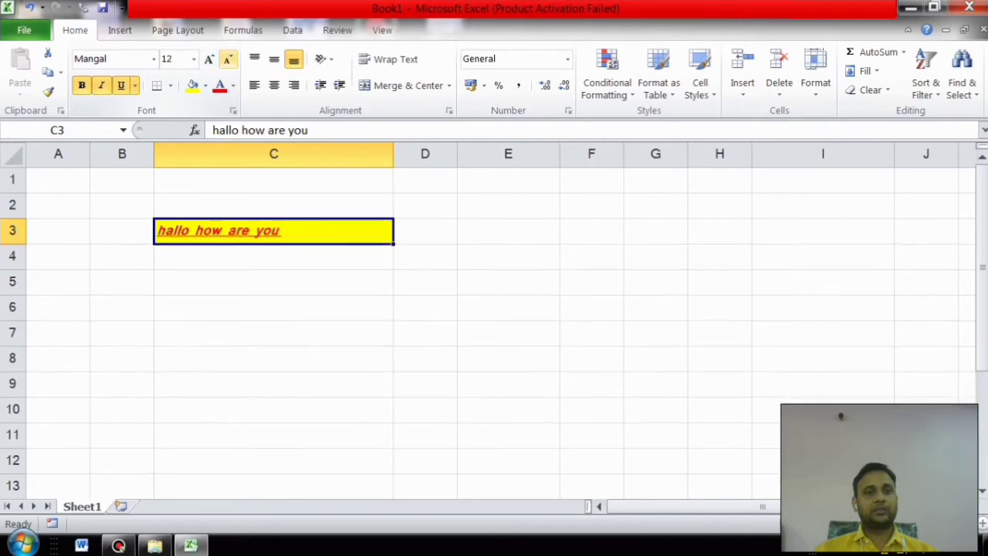
pyautogui.click(274, 307)
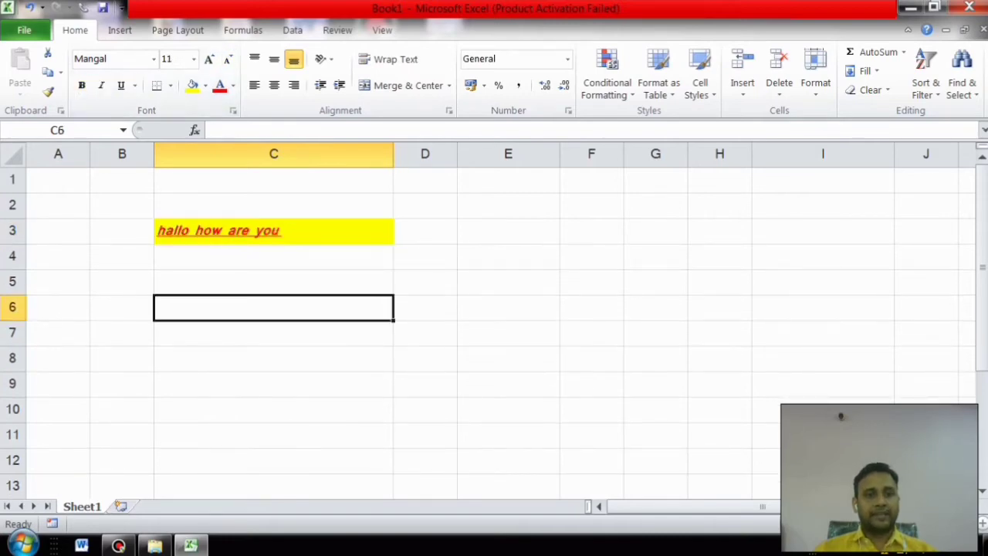
pyautogui.click(274, 230)
# Step: Give C3 a thick box border, then reapply a thick solid outline through More Borders
pyautogui.click(171, 85)
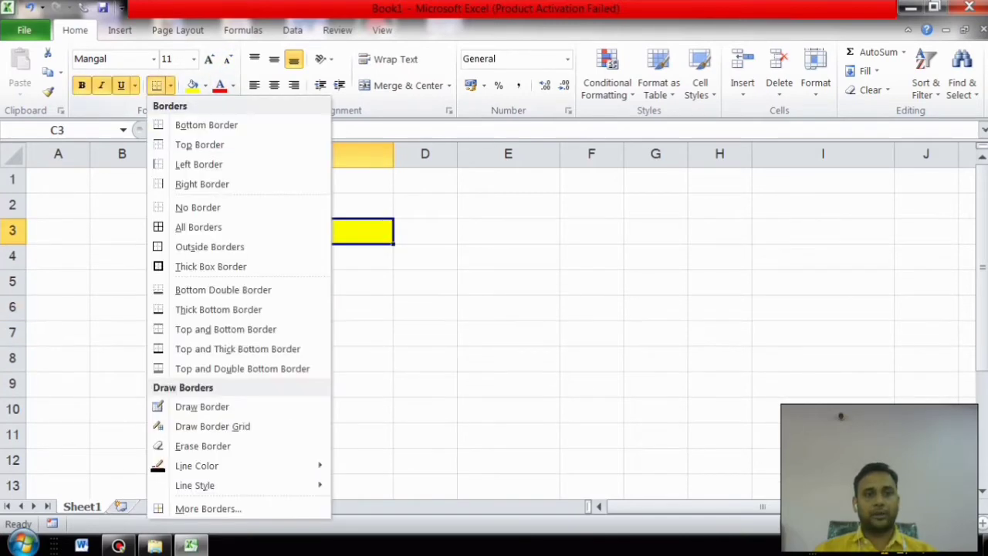
pyautogui.click(210, 266)
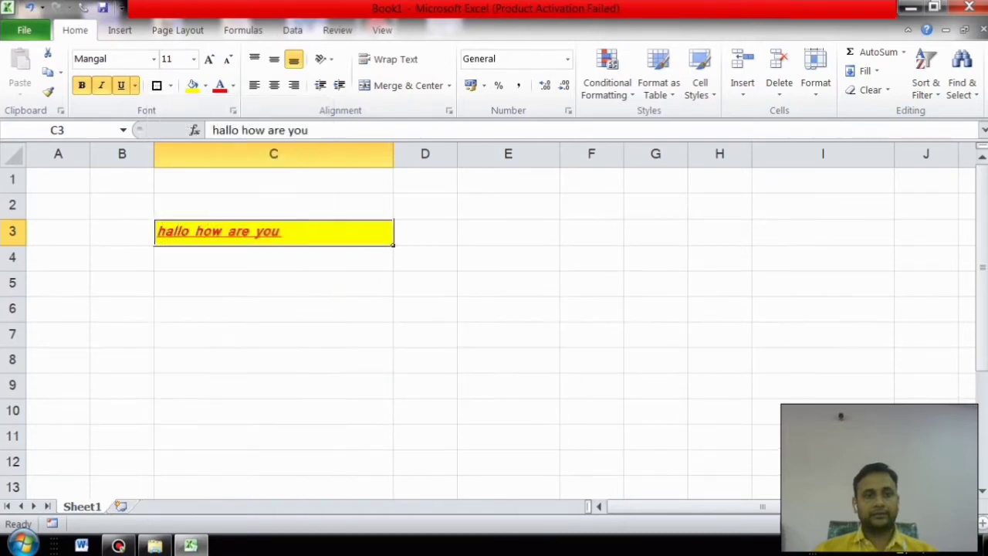
pyautogui.click(171, 85)
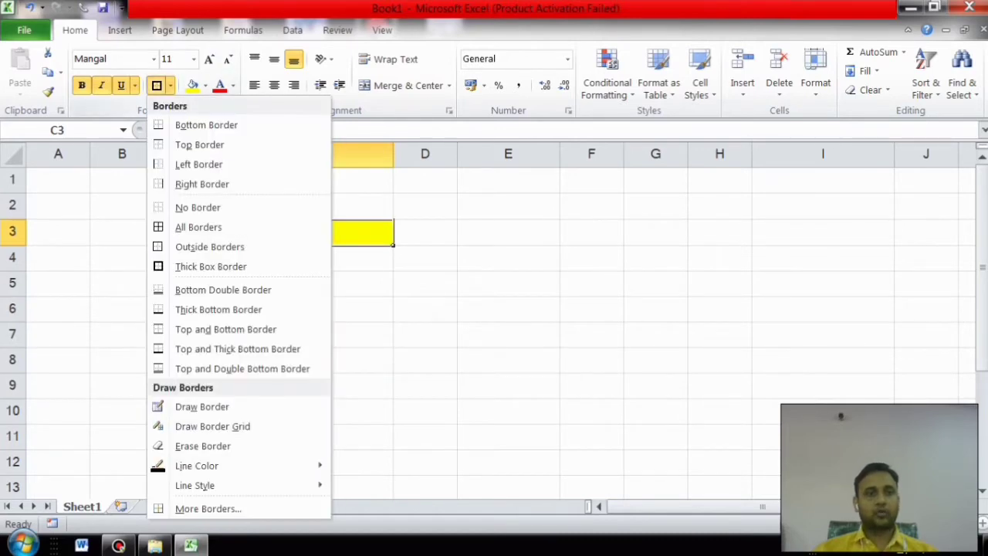
pyautogui.click(207, 509)
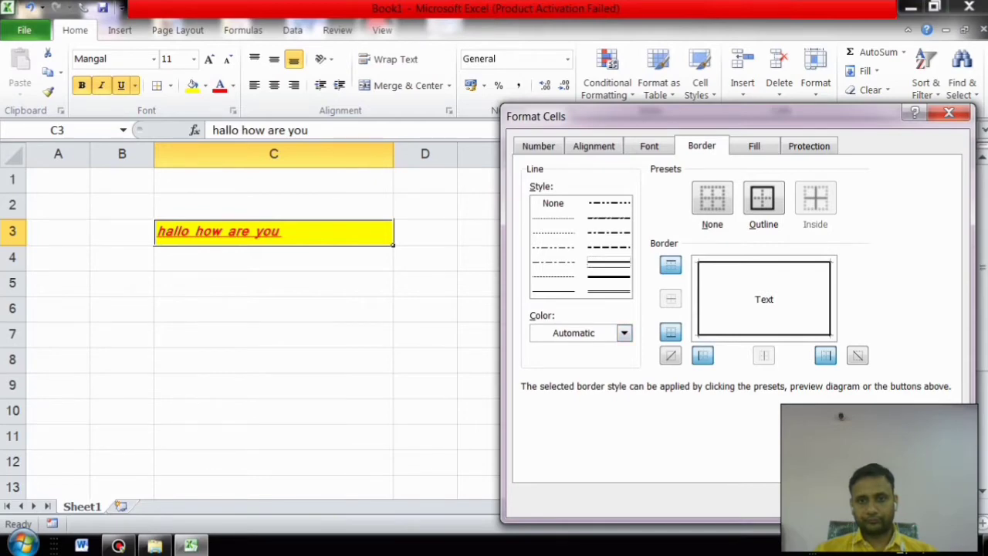
pyautogui.click(623, 333)
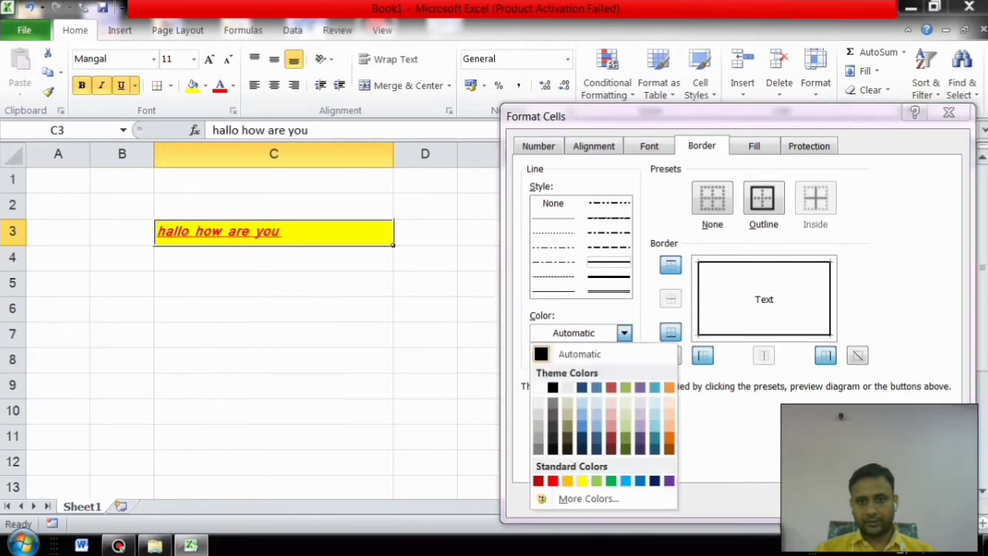
pyautogui.press('Escape')
pyautogui.click(609, 276)
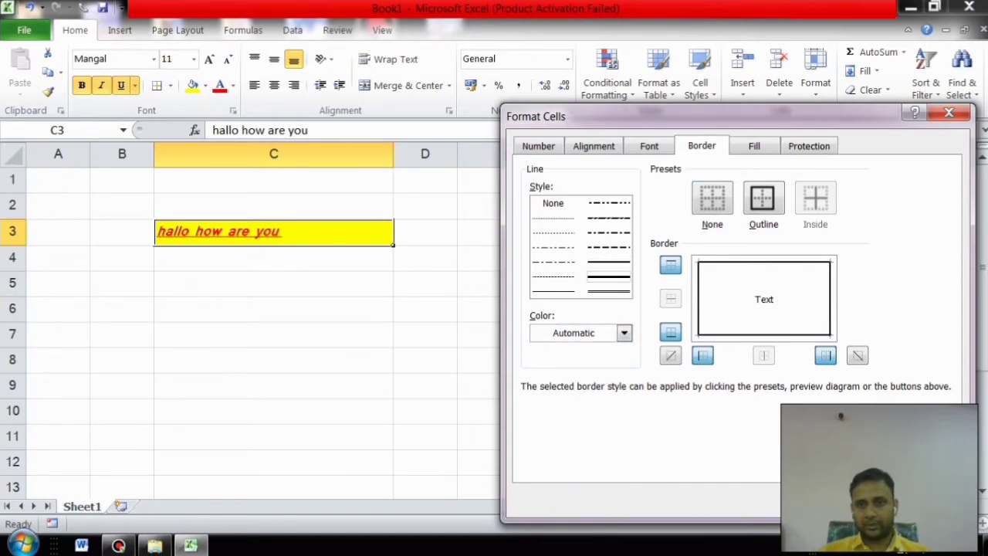
pyautogui.click(862, 501)
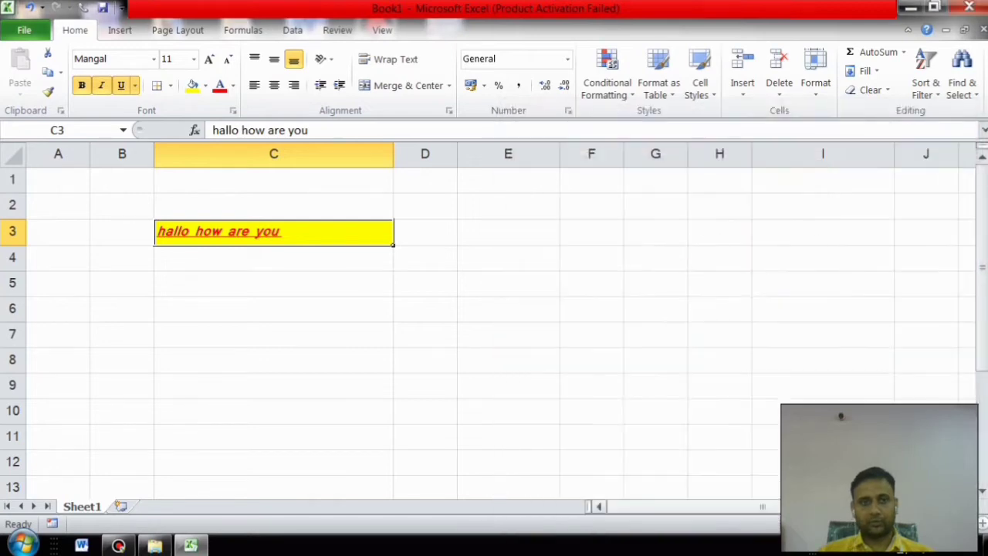
pyautogui.click(508, 284)
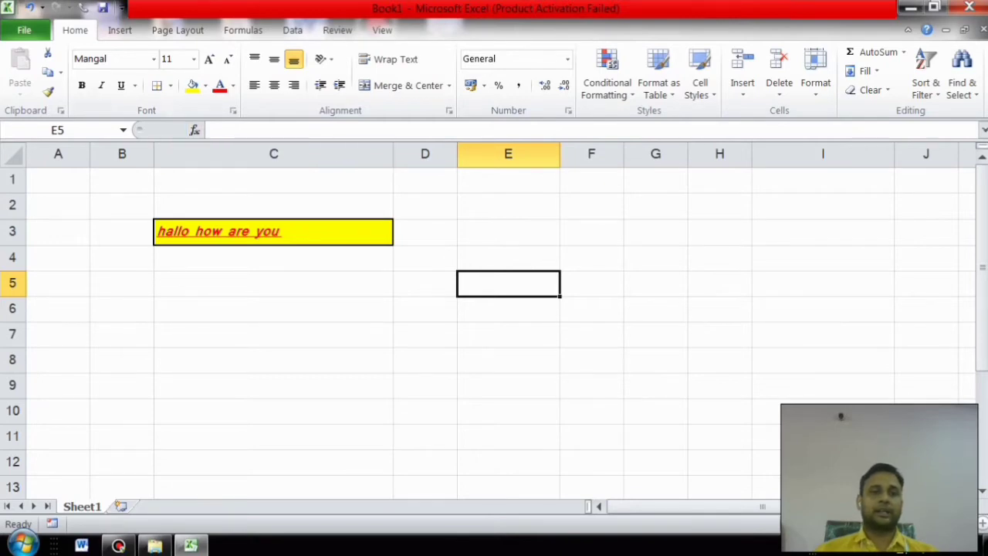
# Step: Open E5's border settings, close them unchanged, and reselect C3
pyautogui.click(171, 85)
pyautogui.click(208, 508)
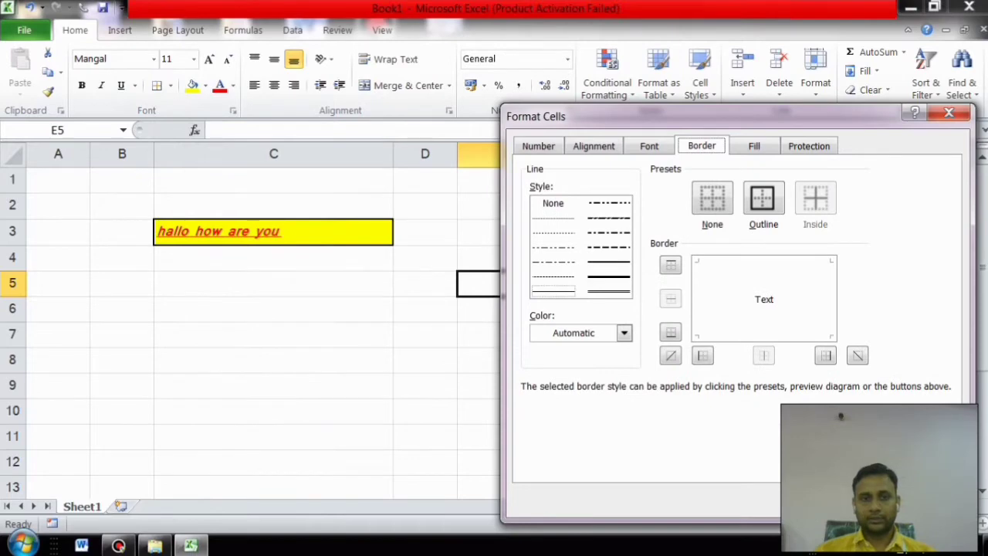
pyautogui.press('Escape')
pyautogui.click(273, 232)
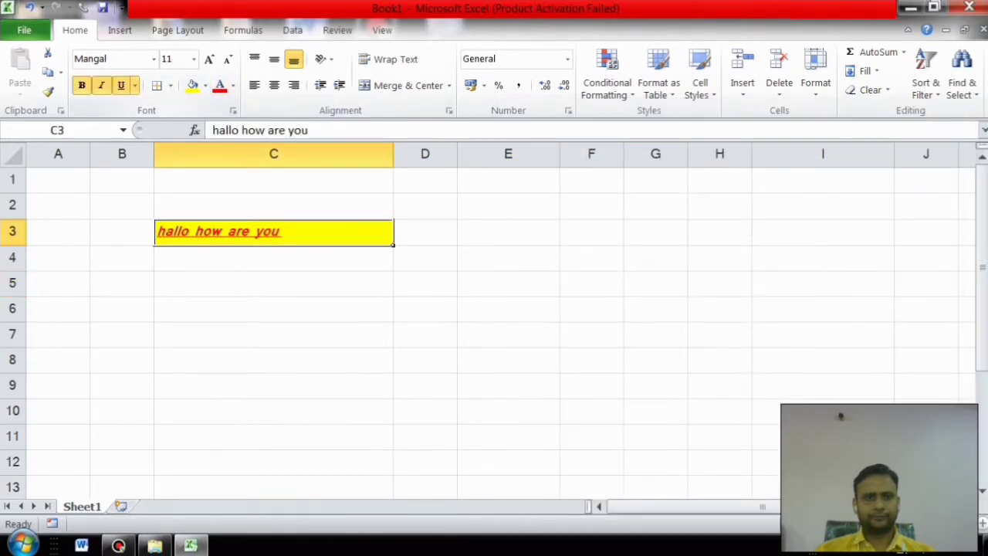
# Step: Change the outline border color of C3 to dark blue
pyautogui.click(169, 85)
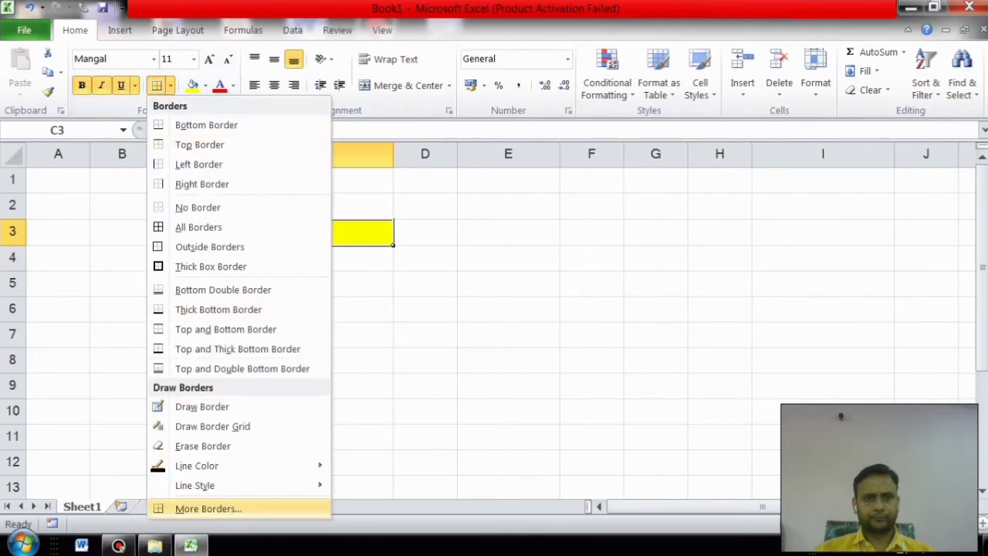
pyautogui.click(208, 508)
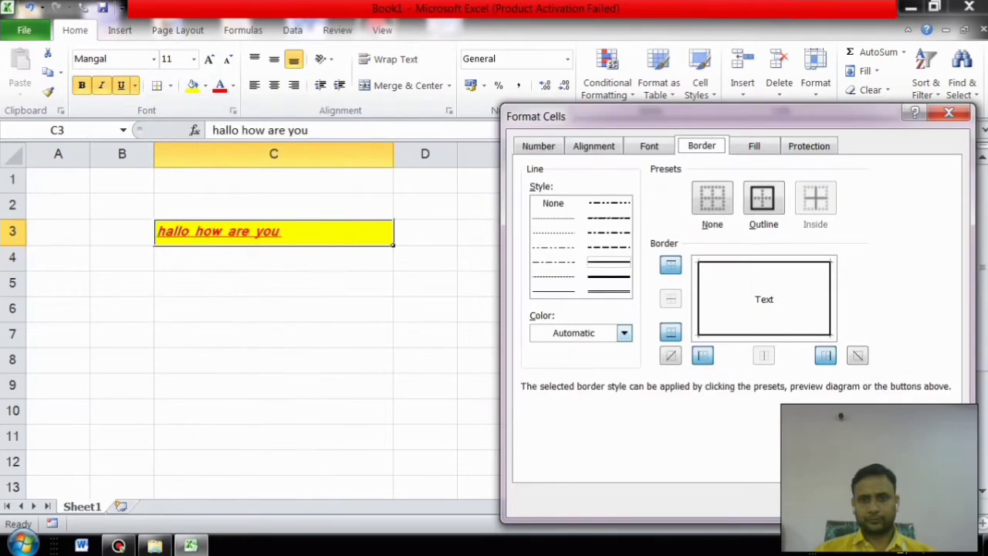
pyautogui.click(624, 333)
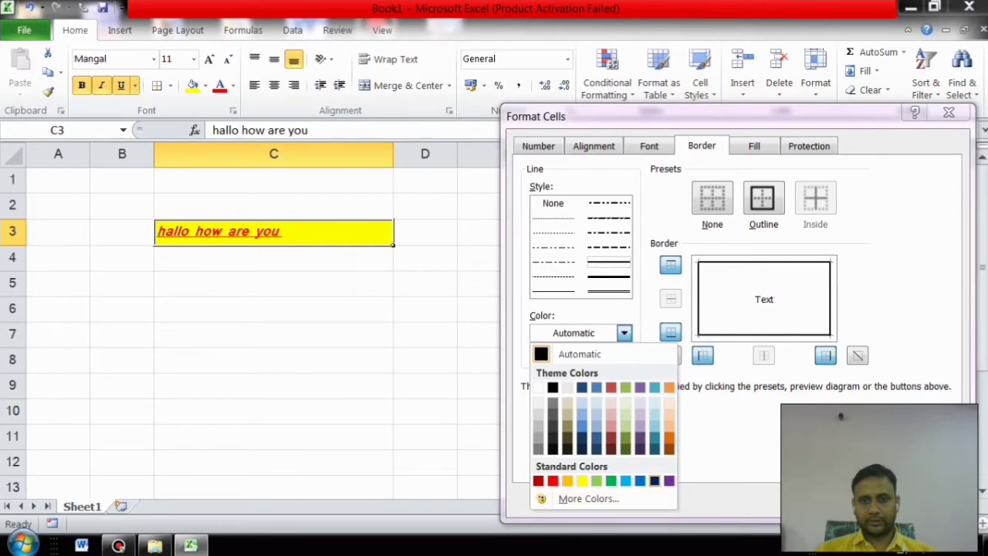
pyautogui.click(654, 481)
pyautogui.click(854, 502)
pyautogui.click(507, 308)
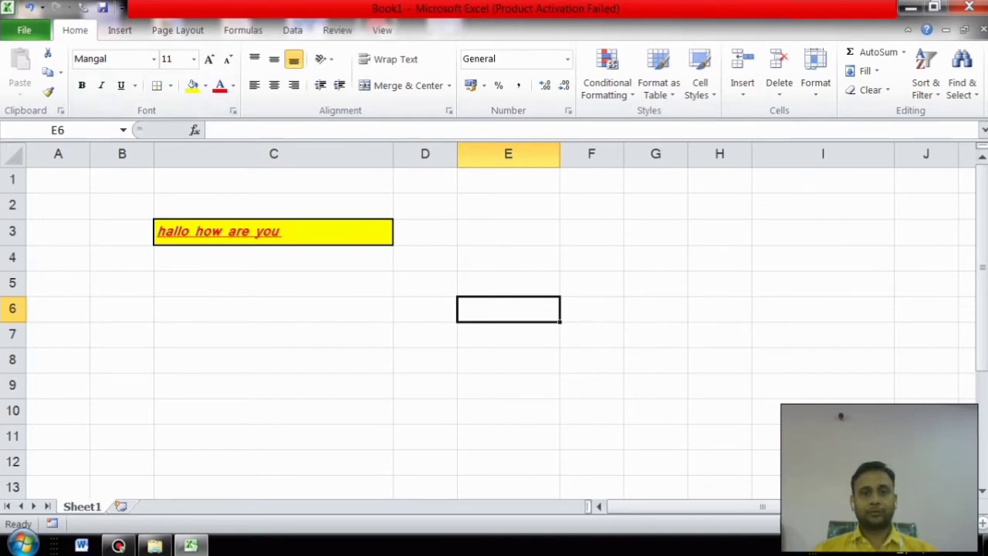
# Step: Widen column C, stretch row 3 much taller, and top-align the greeting in C3
pyautogui.moveTo(393, 154); pyautogui.dragTo(423, 154)
pyautogui.click(288, 232)
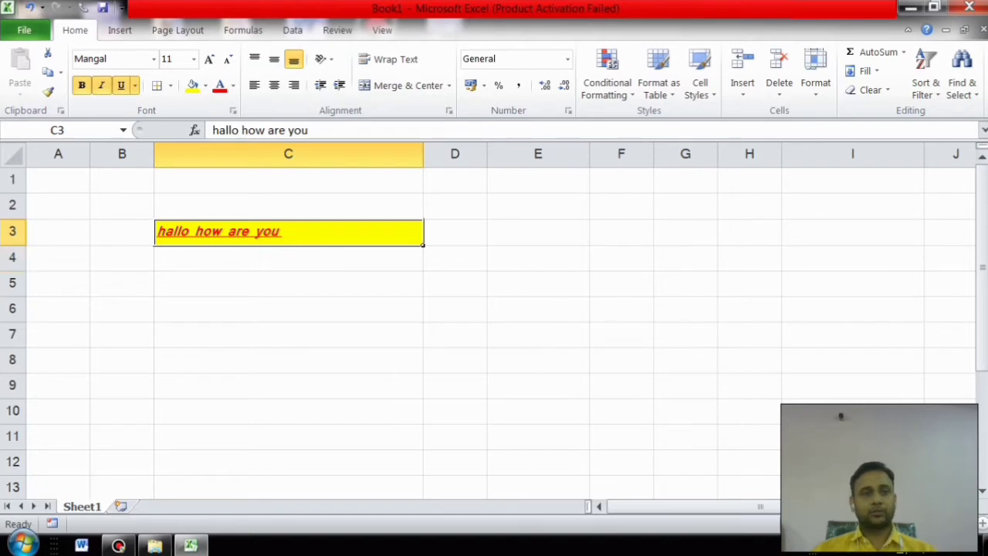
pyautogui.moveTo(12, 245); pyautogui.dragTo(12, 314)
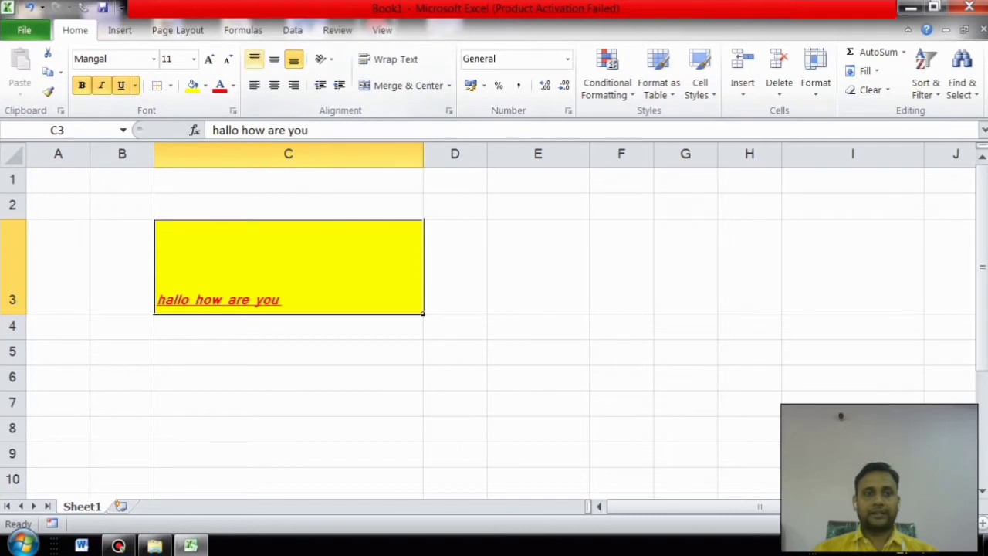
pyautogui.click(253, 58)
# Step: Try the vertical and horizontal alignments, leaving the greeting centred and middle-aligned in C3
pyautogui.click(274, 59)
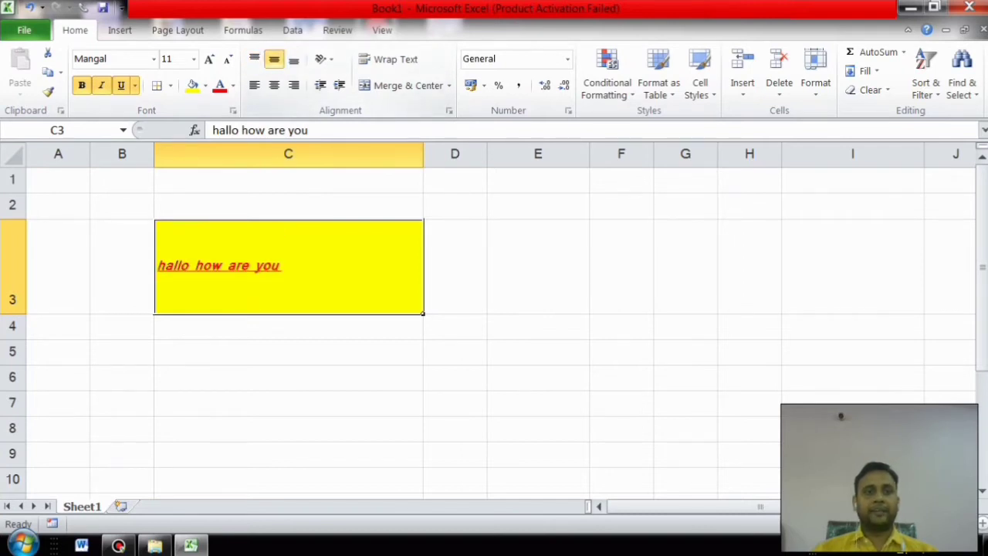
pyautogui.click(293, 58)
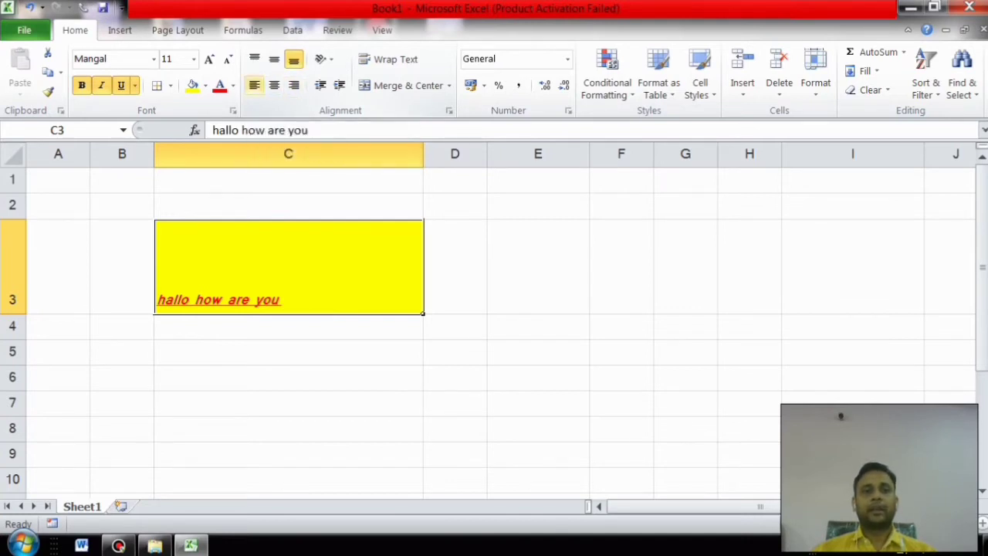
pyautogui.click(274, 85)
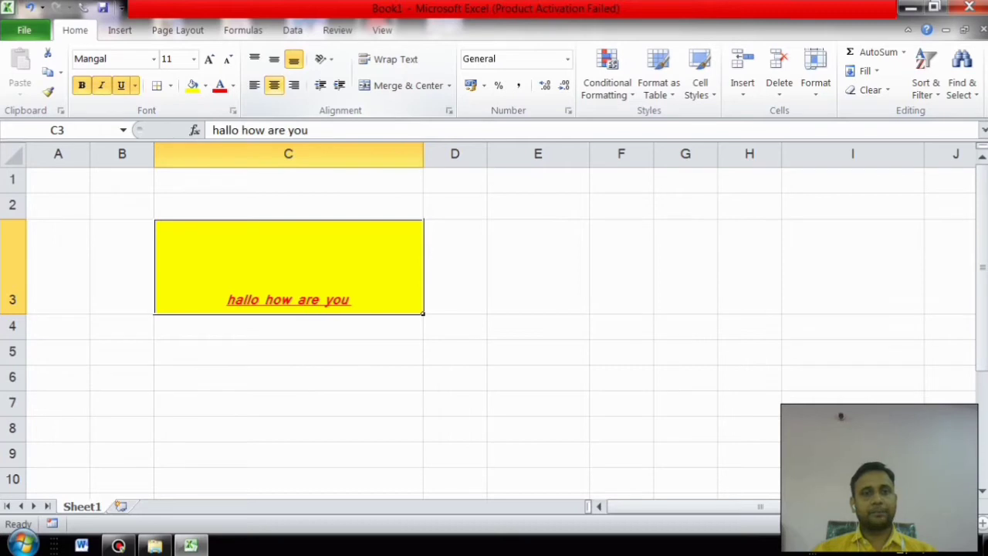
pyautogui.click(293, 85)
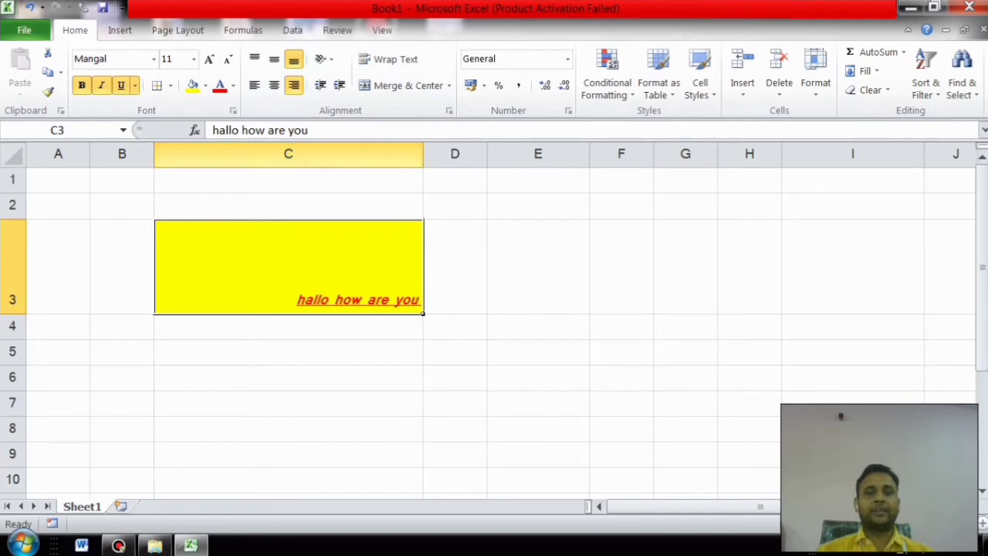
pyautogui.click(274, 86)
pyautogui.click(274, 59)
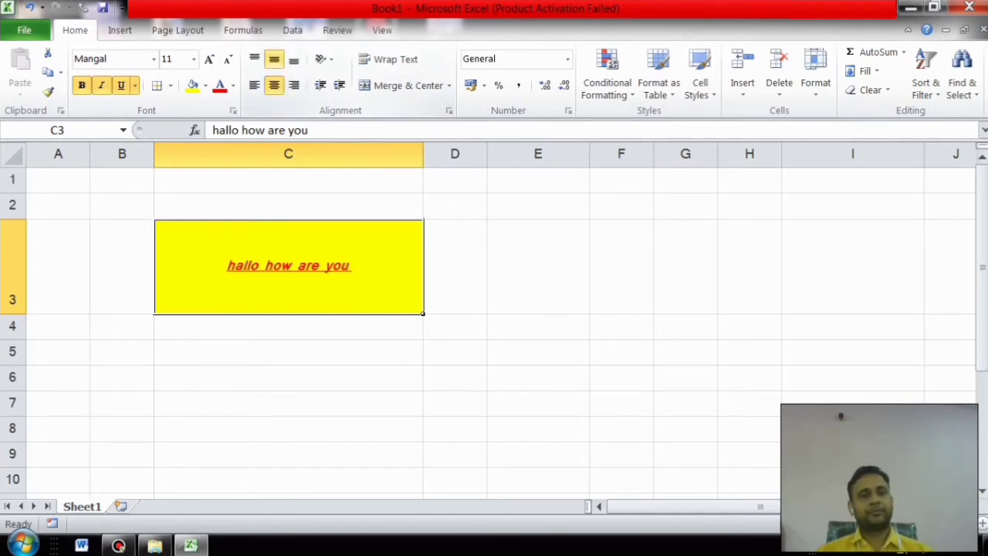
pyautogui.click(322, 60)
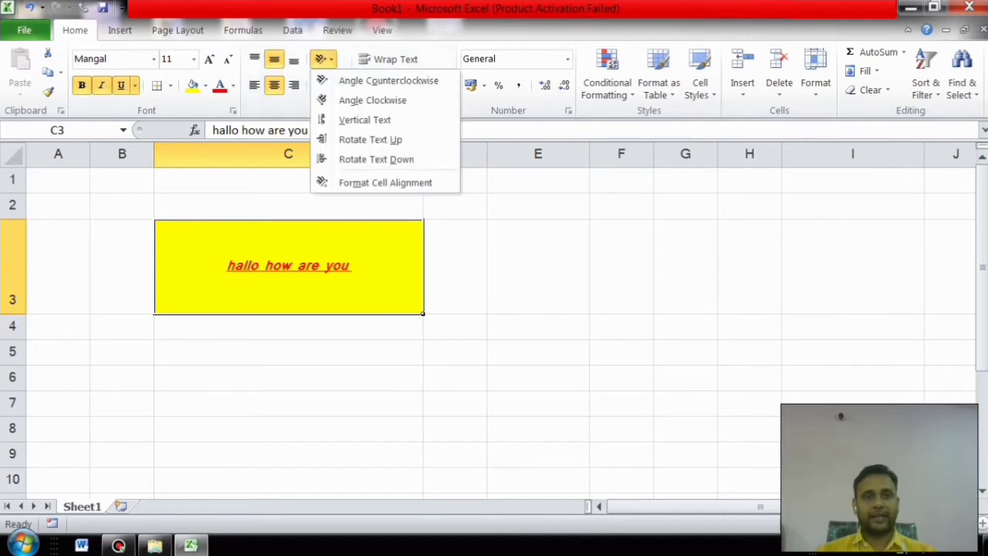
# Step: Angle the greeting clockwise and rotate it upward, then undo back to horizontal text
pyautogui.click(372, 100)
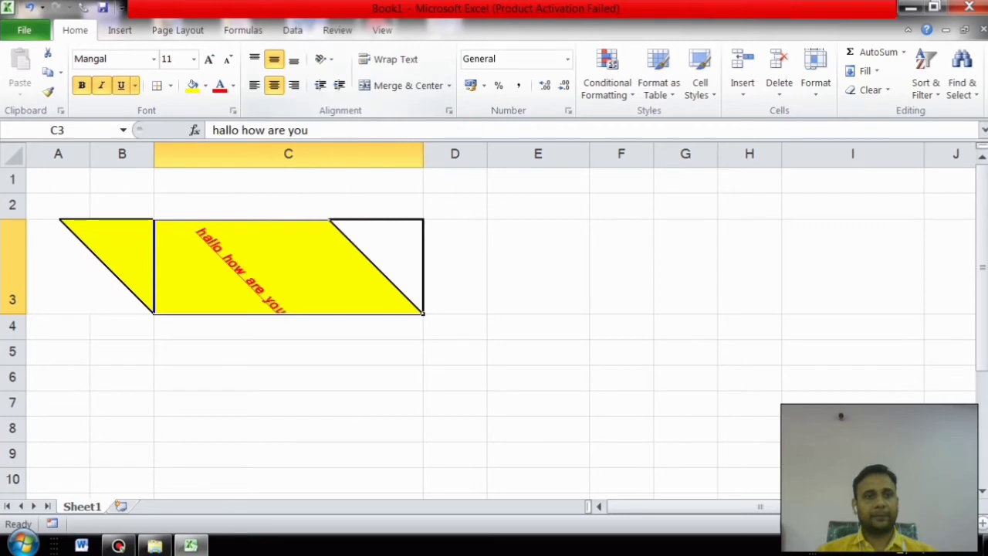
pyautogui.click(323, 59)
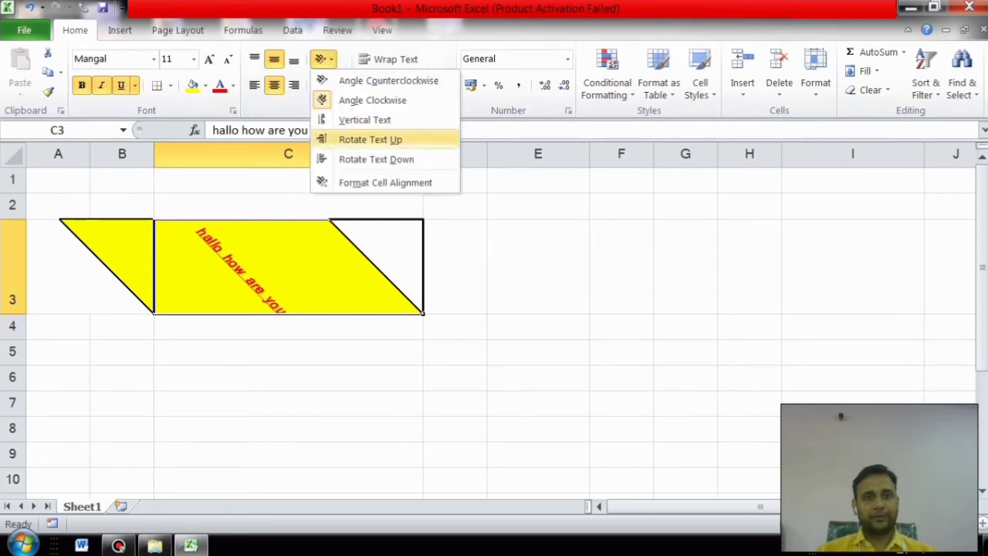
pyautogui.click(370, 139)
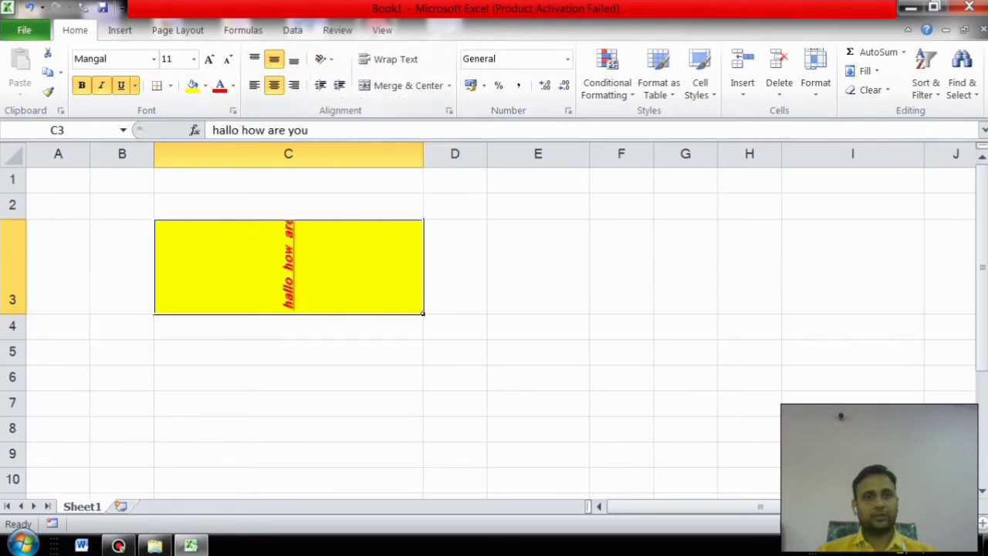
pyautogui.hotkey('ctrl', 'z')
pyautogui.hotkey('ctrl', 'z')
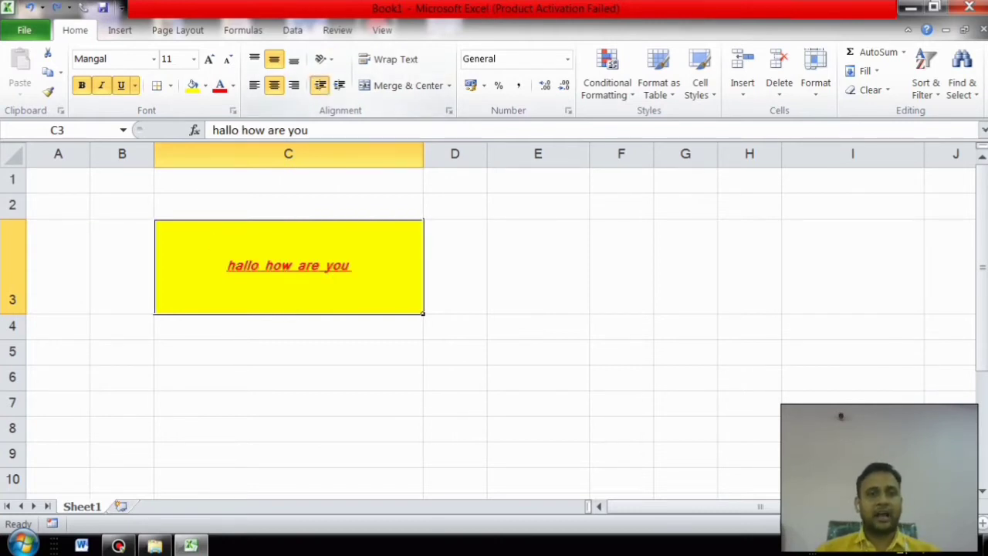
# Step: Increase the C3 indent five times, then decrease it four times for a slight indent
pyautogui.click(339, 85)
pyautogui.click(339, 85)
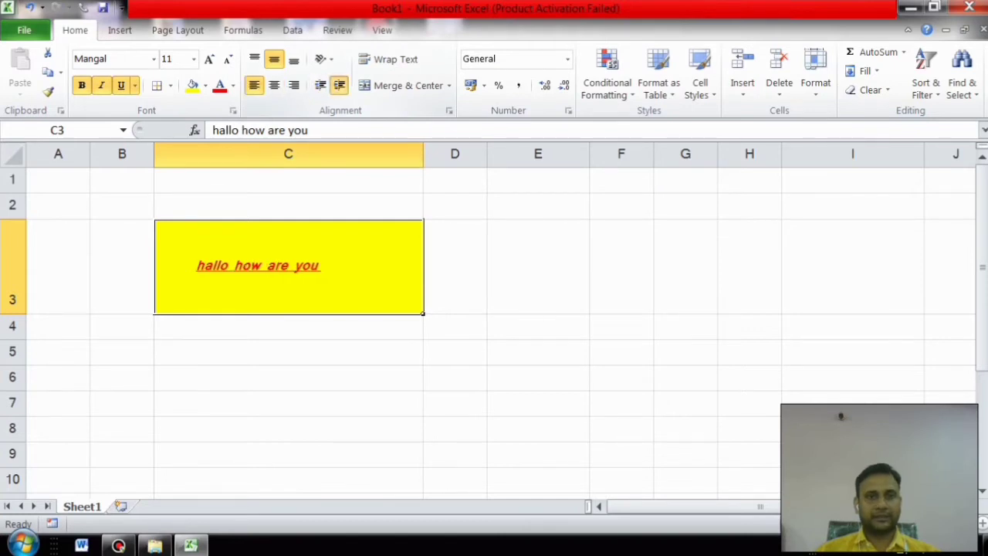
pyautogui.click(338, 85)
pyautogui.click(338, 85)
pyautogui.click(339, 85)
pyautogui.click(339, 85)
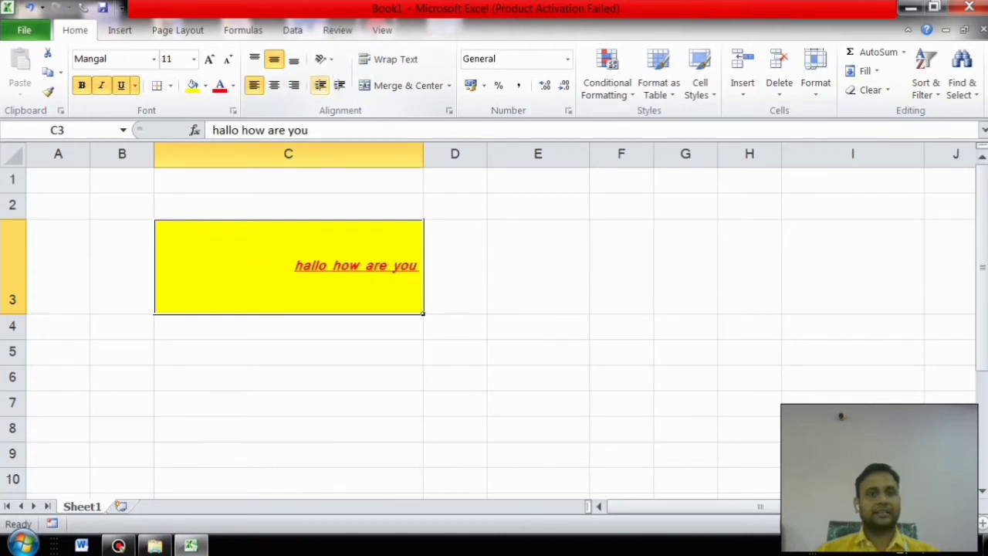
pyautogui.click(320, 85)
pyautogui.click(320, 85)
pyautogui.click(320, 85)
pyautogui.click(320, 85)
pyautogui.click(321, 85)
pyautogui.click(320, 85)
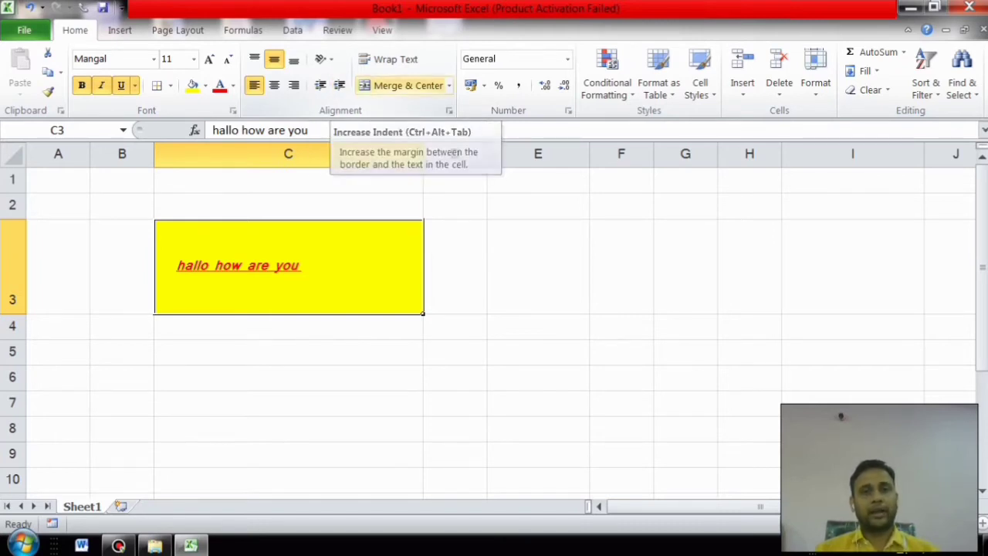
# Step: Append 'there are so many students in my class ok' to the greeting in C3
pyautogui.press('F2')
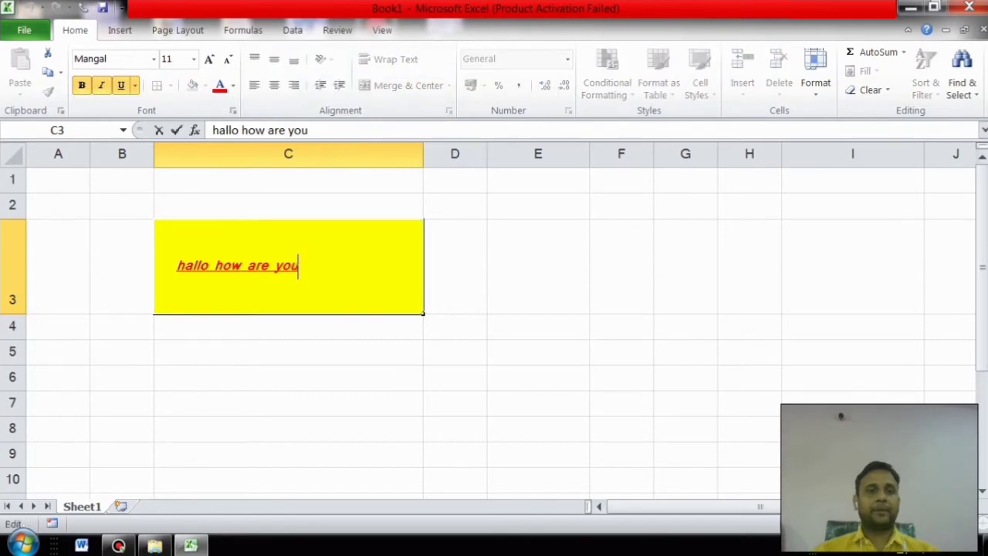
pyautogui.write('th')
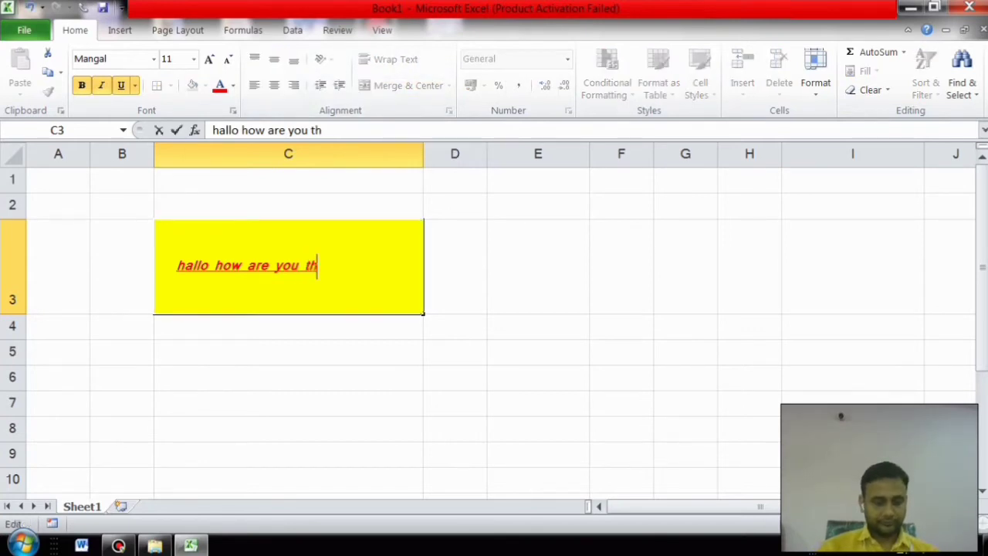
pyautogui.write('ere are')
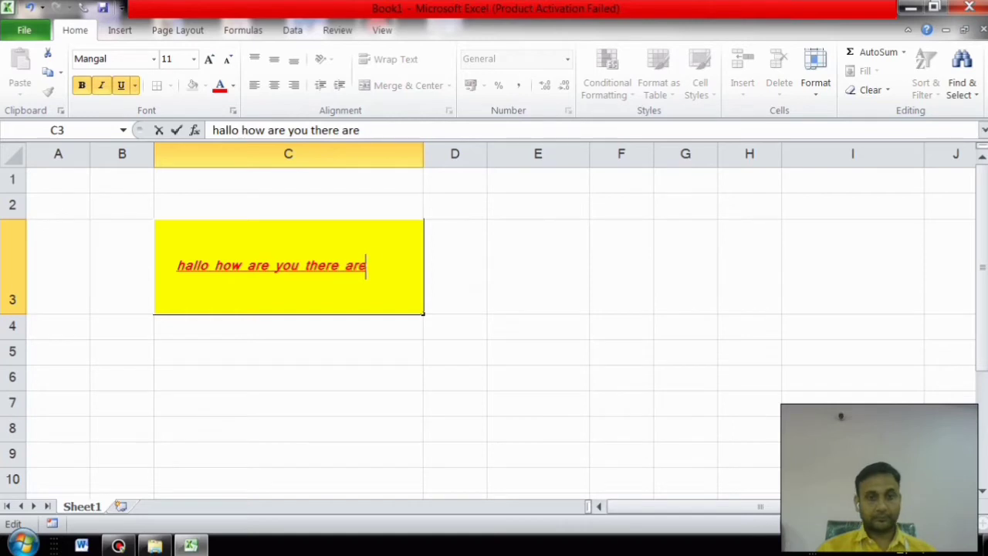
pyautogui.write(' so many stu')
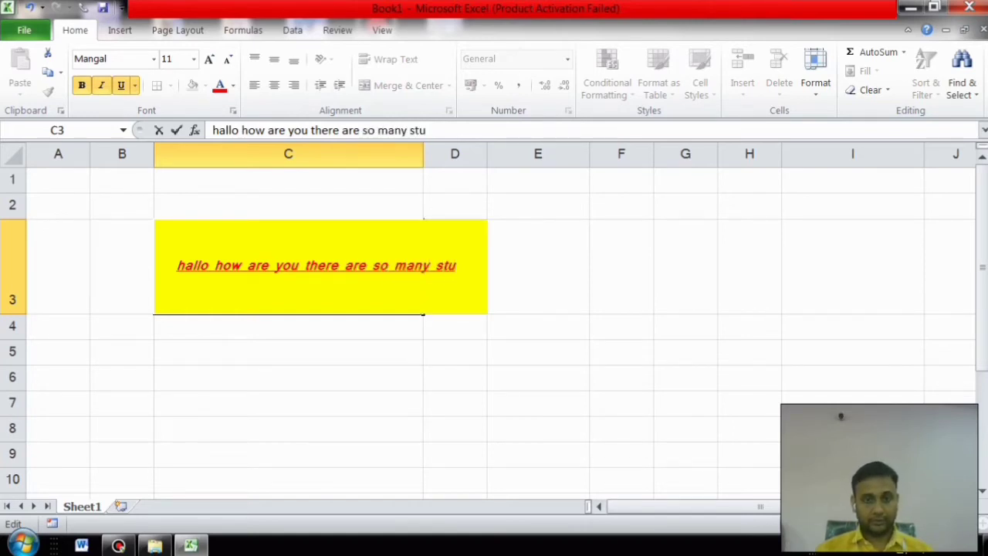
pyautogui.write('dents i')
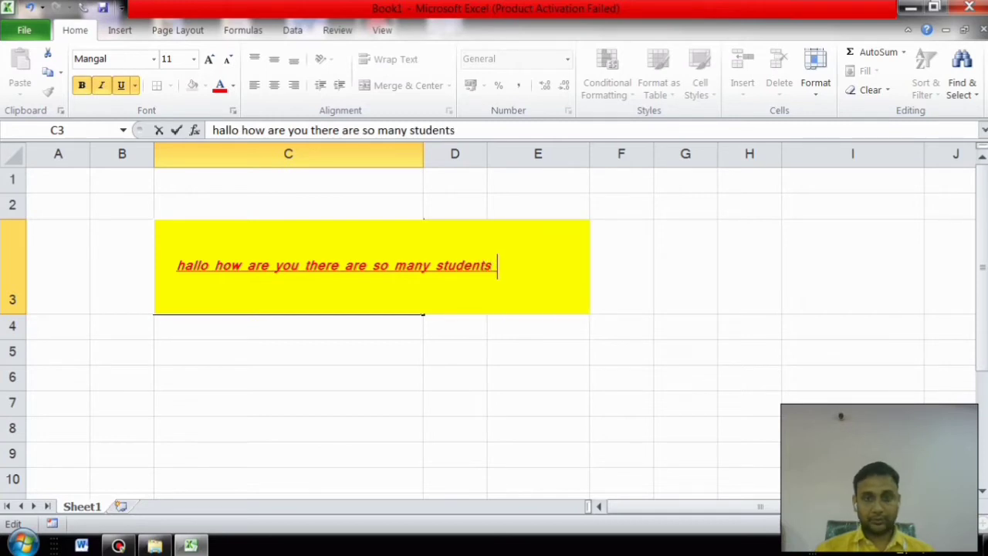
pyautogui.write('n ')
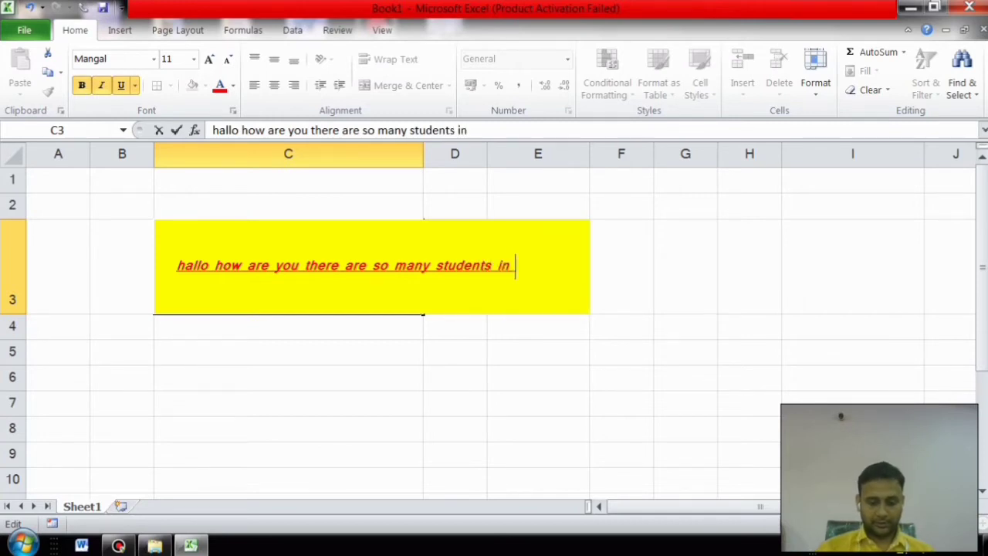
pyautogui.write('my class')
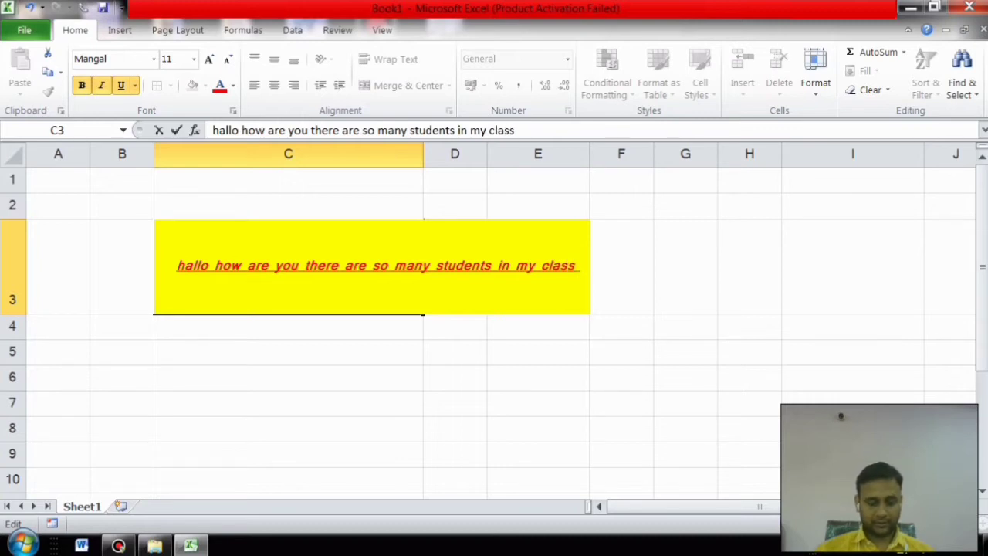
pyautogui.write(' ok')
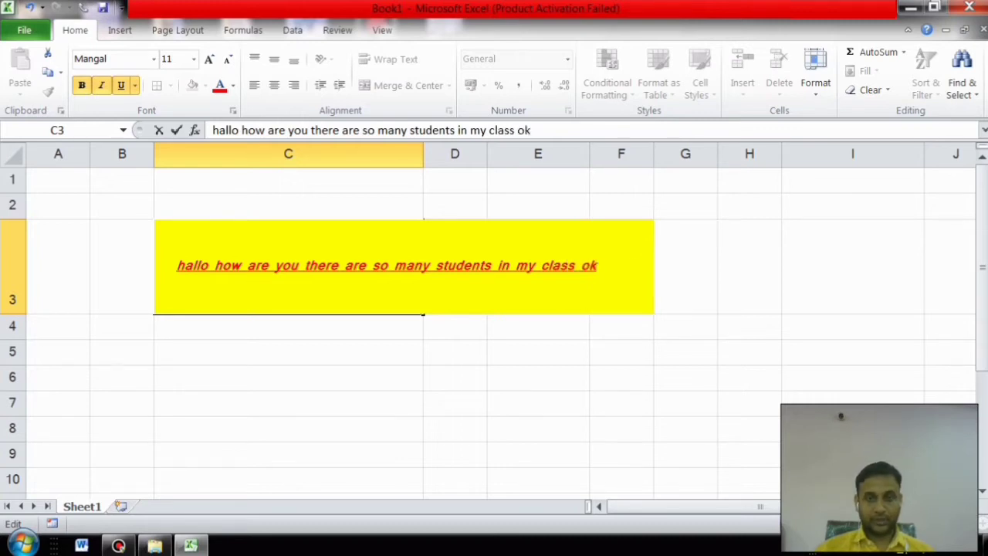
pyautogui.click(455, 378)
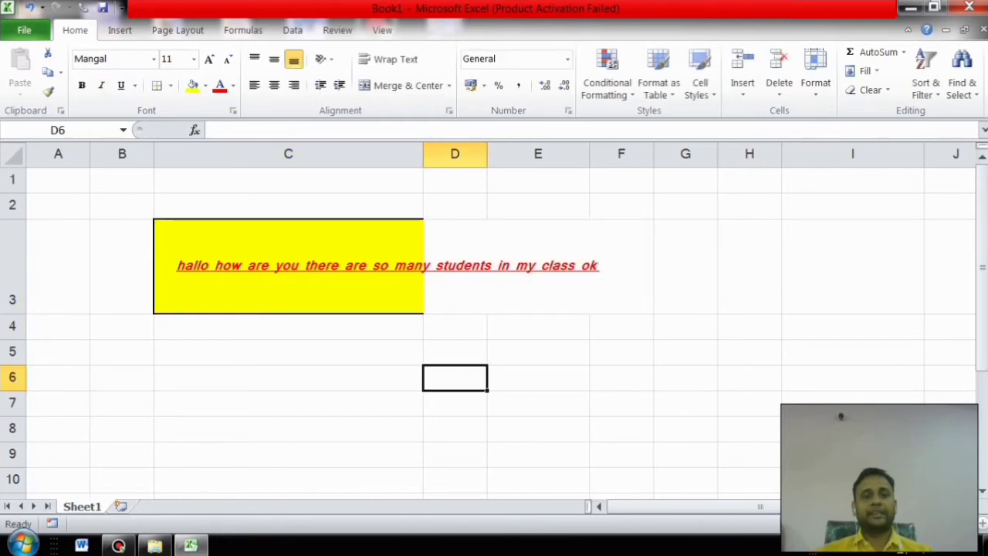
# Step: Apply Wrap Text to C3 so the long sentence fits on two lines
pyautogui.click(489, 265)
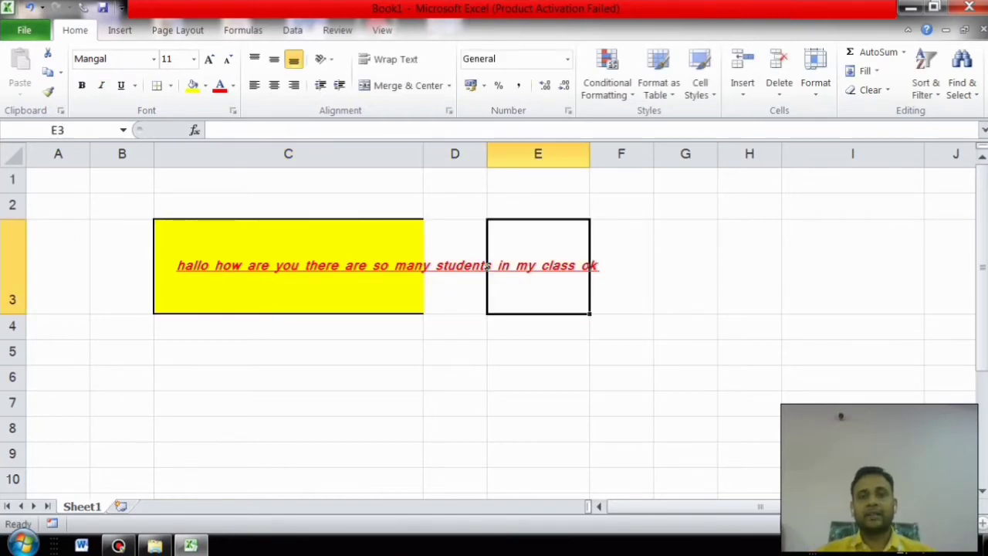
pyautogui.press('Left')
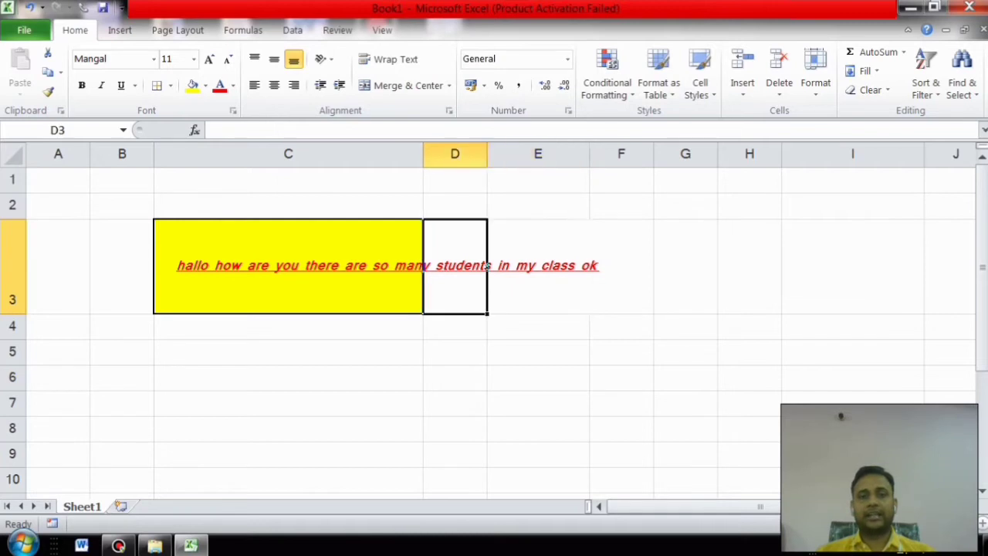
pyautogui.press('Left')
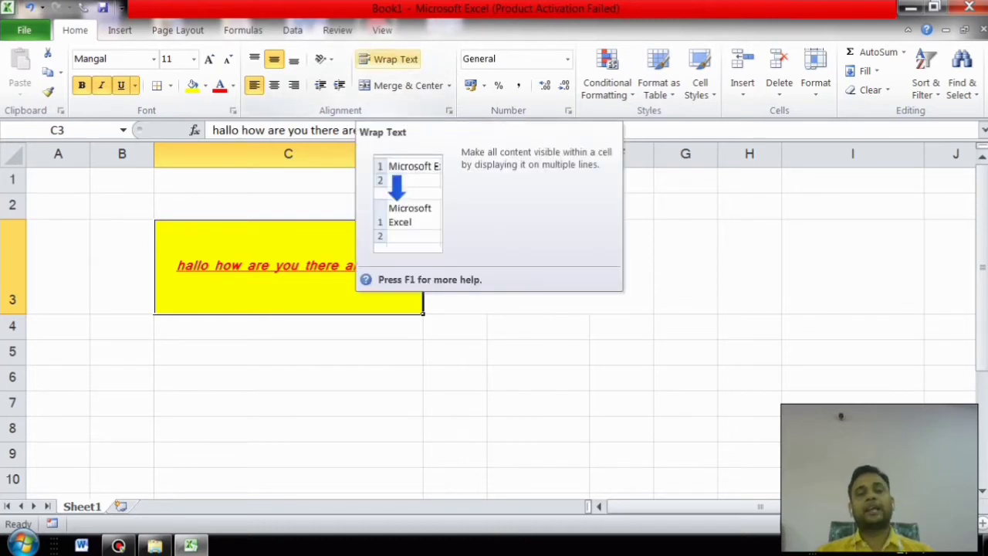
pyautogui.click(389, 58)
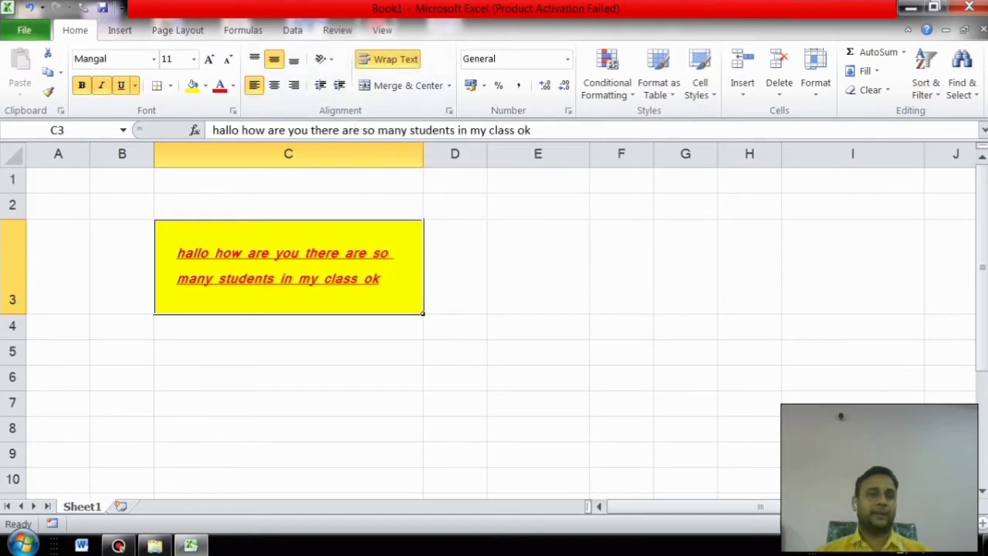
pyautogui.moveTo(122, 326); pyautogui.dragTo(849, 456)
pyautogui.click(538, 495)
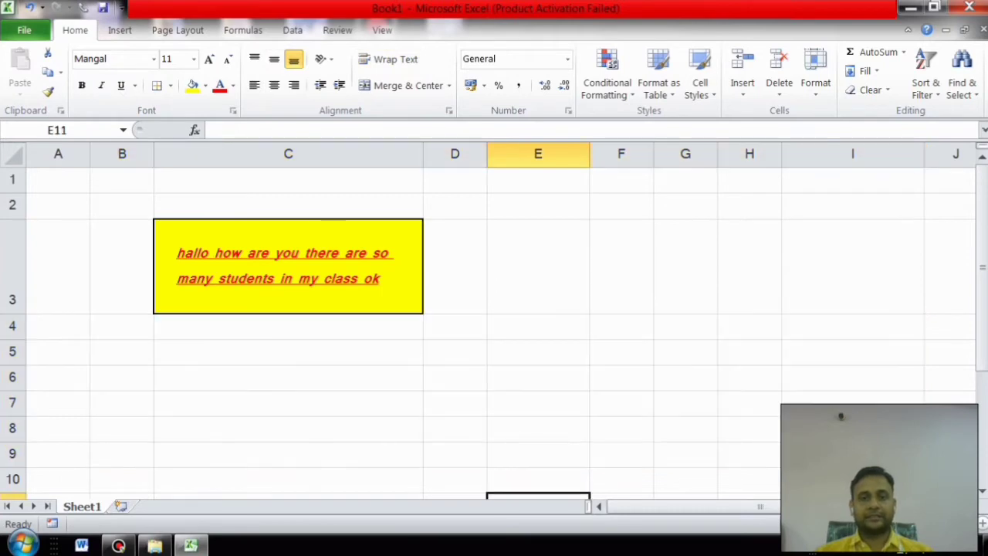
# Step: Apply All Borders to B4:I10 to form a grid
pyautogui.moveTo(122, 326); pyautogui.dragTo(849, 479)
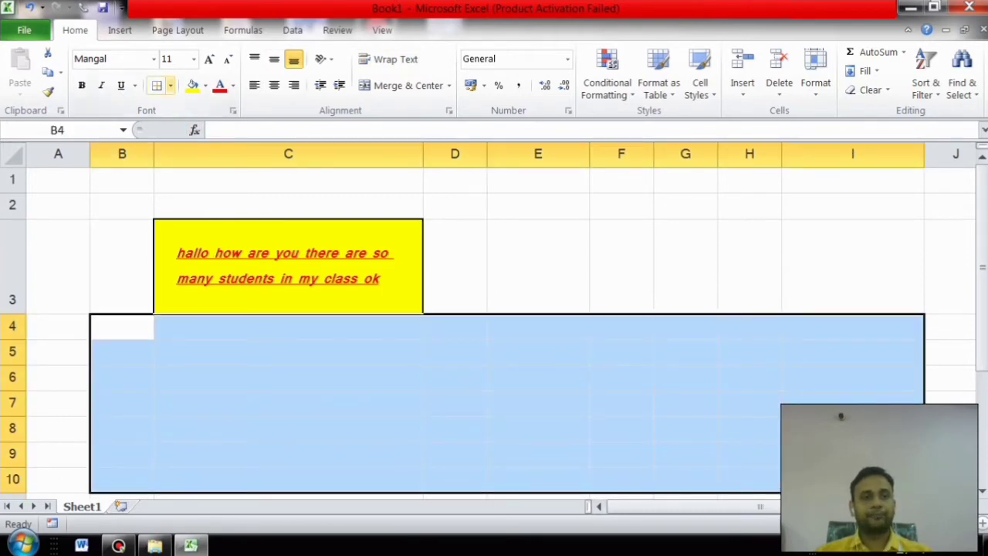
pyautogui.click(169, 85)
pyautogui.click(198, 227)
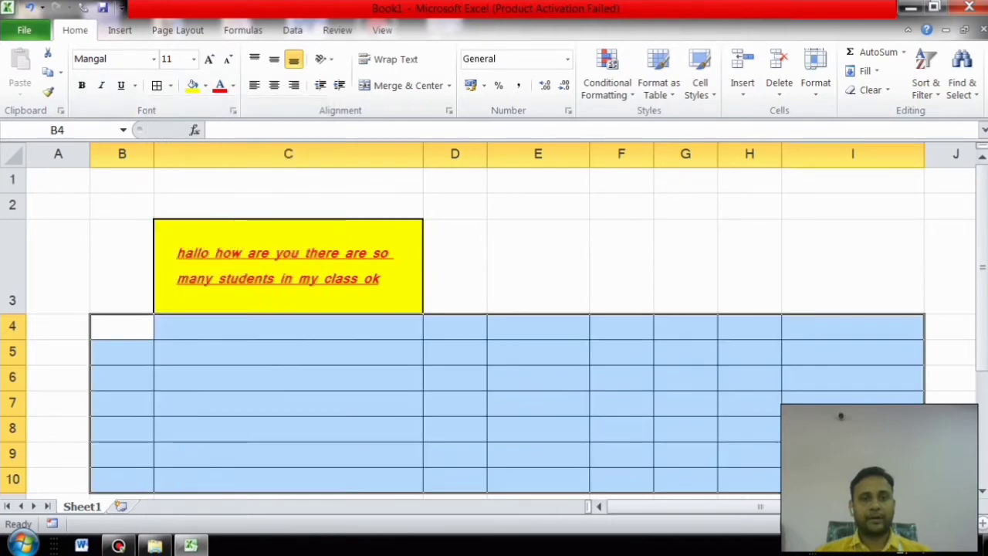
pyautogui.click(685, 266)
pyautogui.click(455, 403)
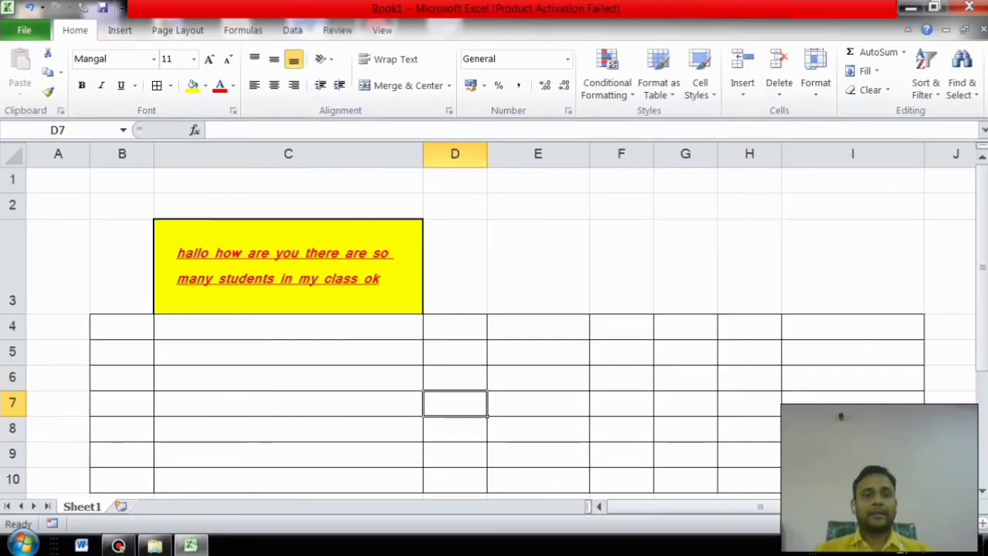
pyautogui.moveTo(288, 351); pyautogui.dragTo(288, 428)
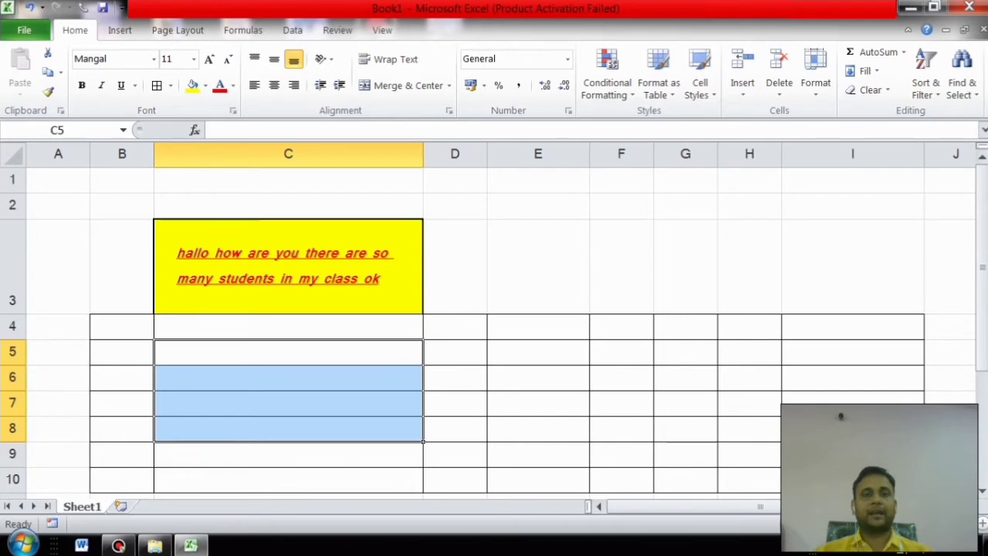
pyautogui.click(449, 85)
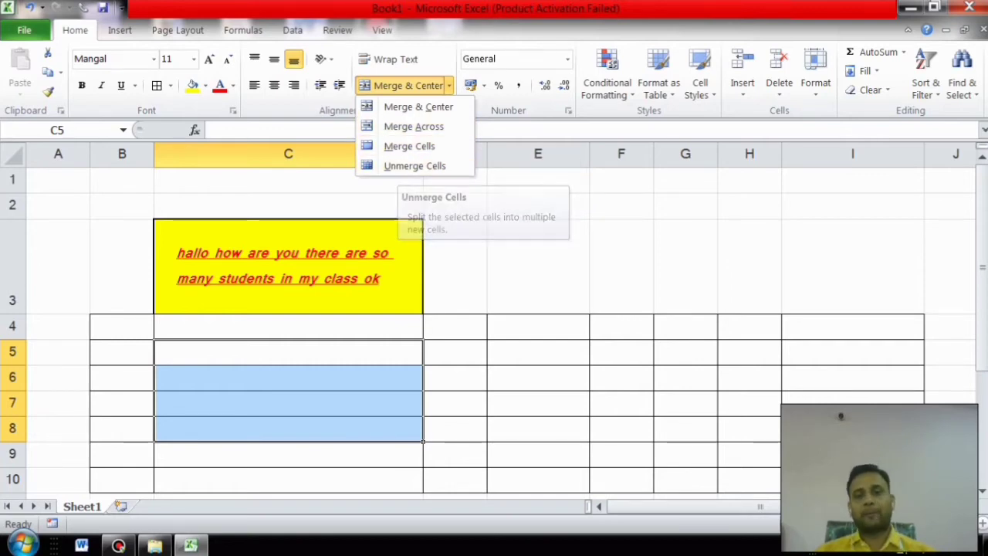
pyautogui.press('Escape')
pyautogui.moveTo(622, 326); pyautogui.dragTo(748, 402)
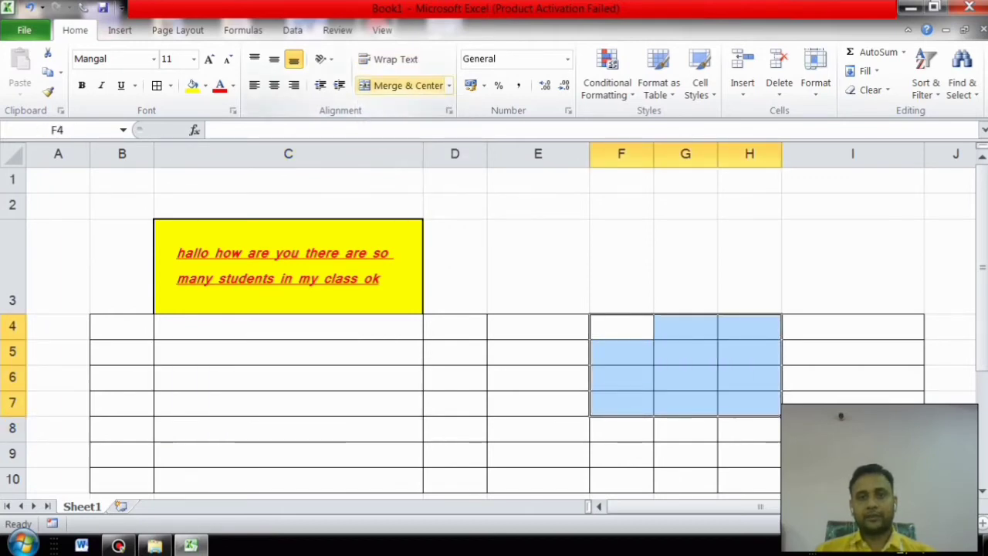
# Step: Merge and centre F4:H7, enter 'ram', then undo the entry and merge
pyautogui.click(449, 85)
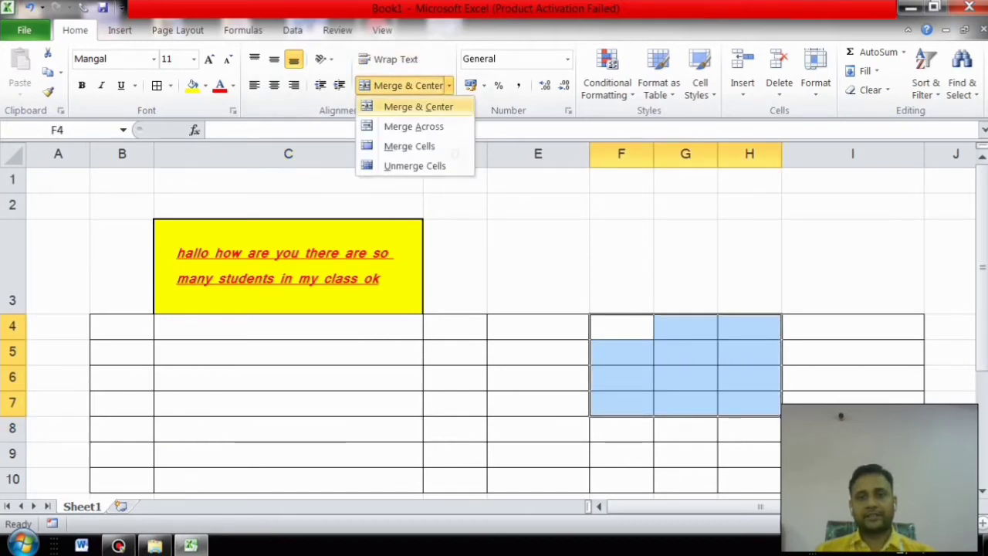
pyautogui.click(418, 106)
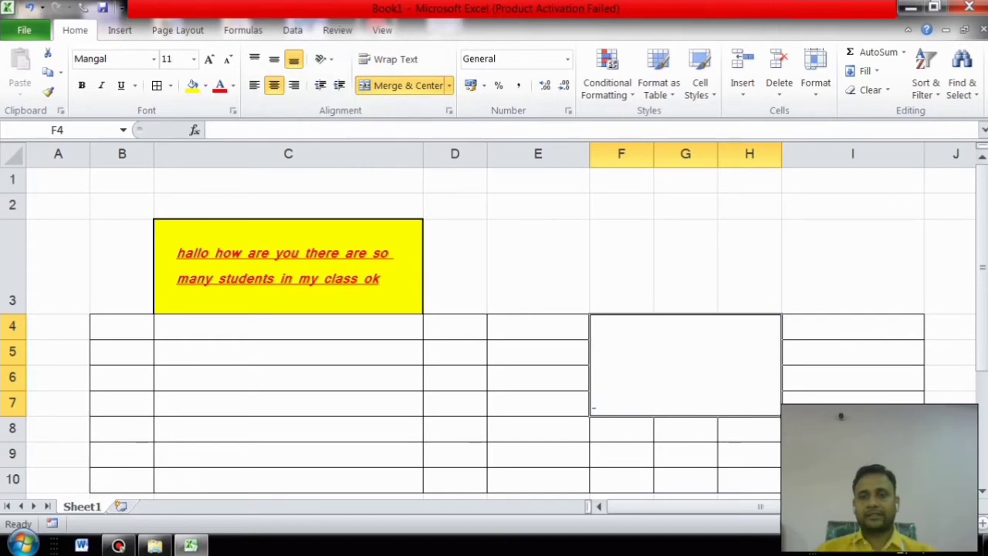
pyautogui.write('ram')
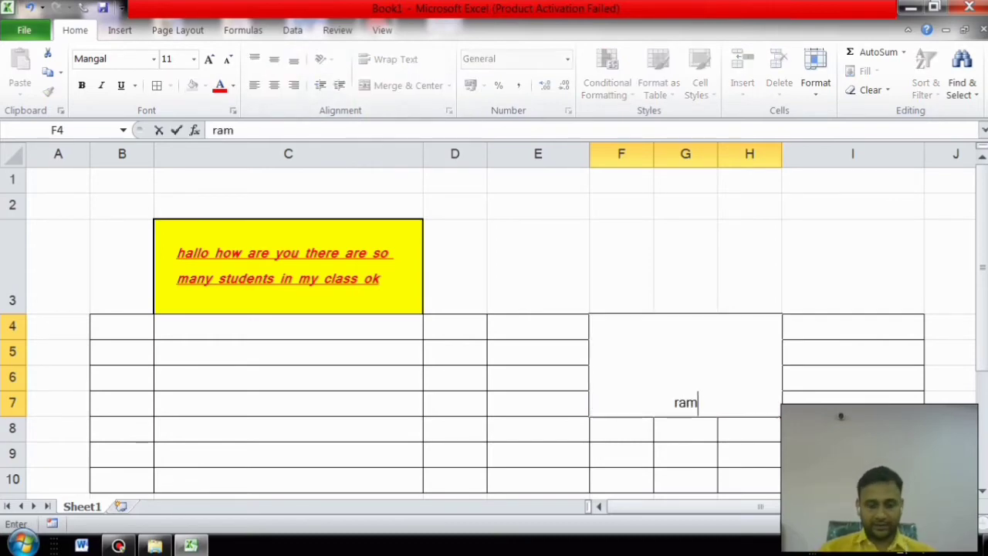
pyautogui.click(686, 454)
pyautogui.click(686, 377)
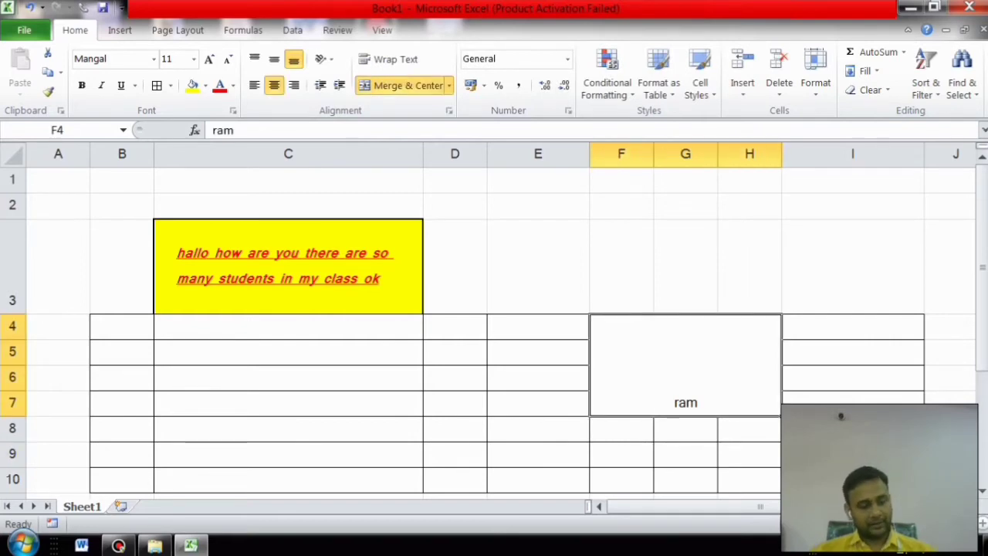
pyautogui.hotkey('ctrl', 'z')
pyautogui.hotkey('ctrl', 'z')
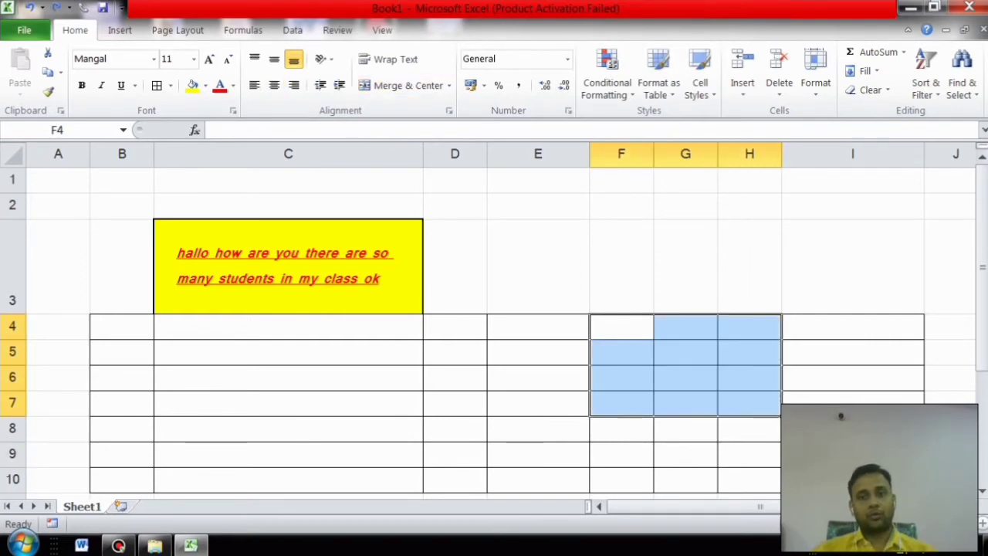
# Step: Merge F4:H7 without centring, enter 'ram', then undo the merged block
pyautogui.click(448, 84)
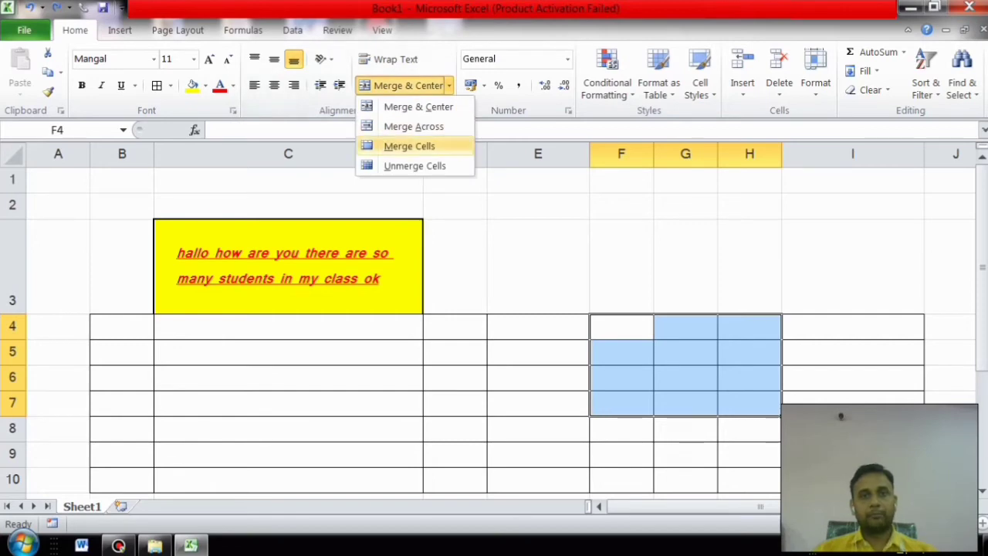
pyautogui.click(409, 146)
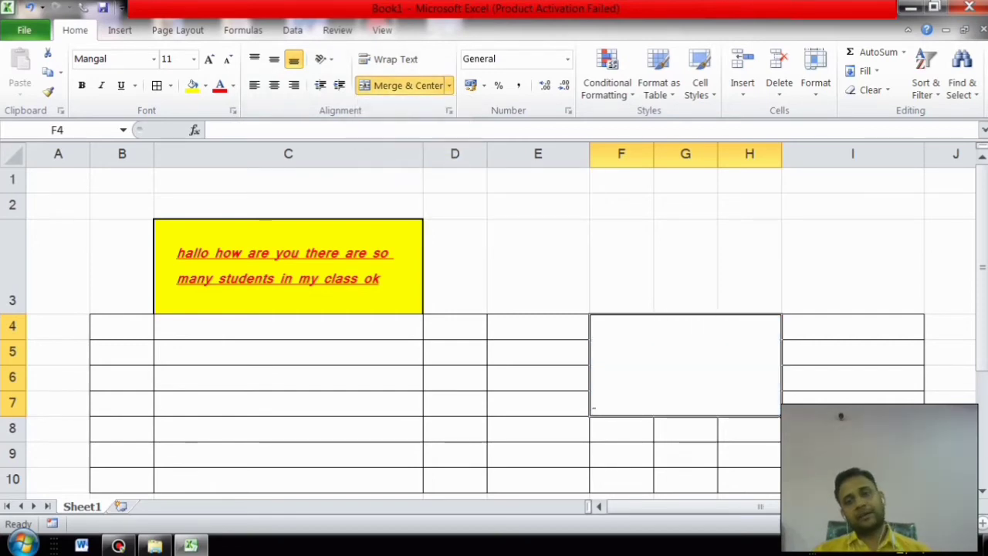
pyautogui.write('ra')
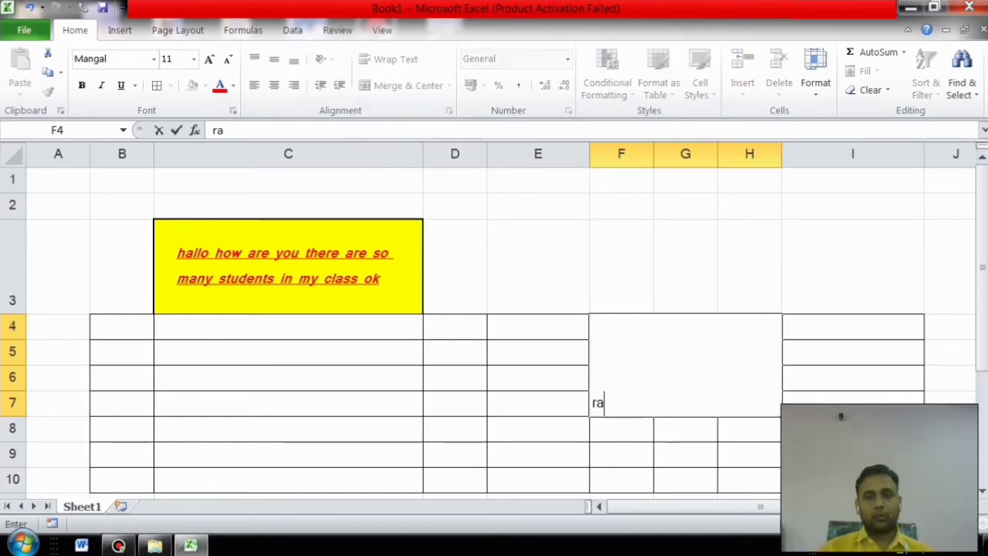
pyautogui.write('m')
pyautogui.click(852, 406)
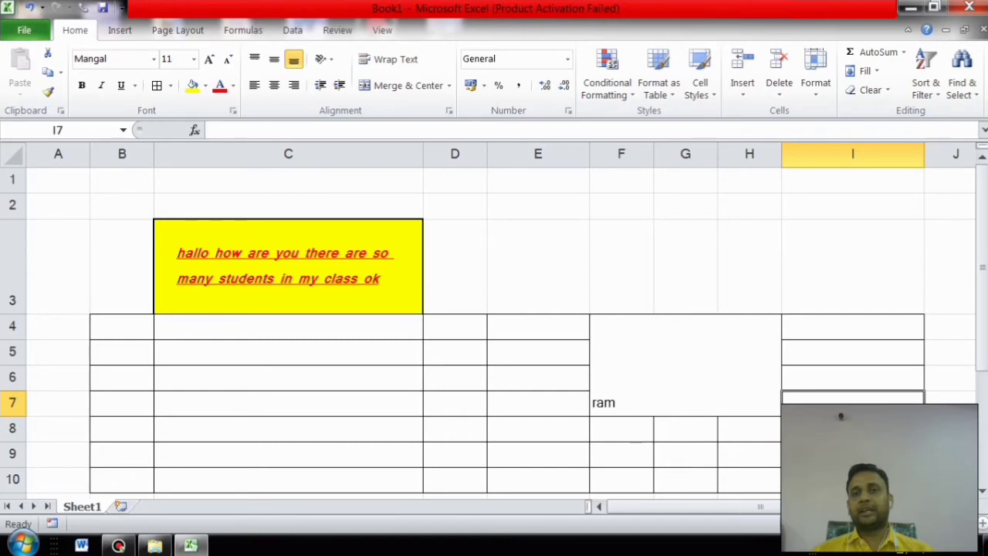
pyautogui.click(448, 85)
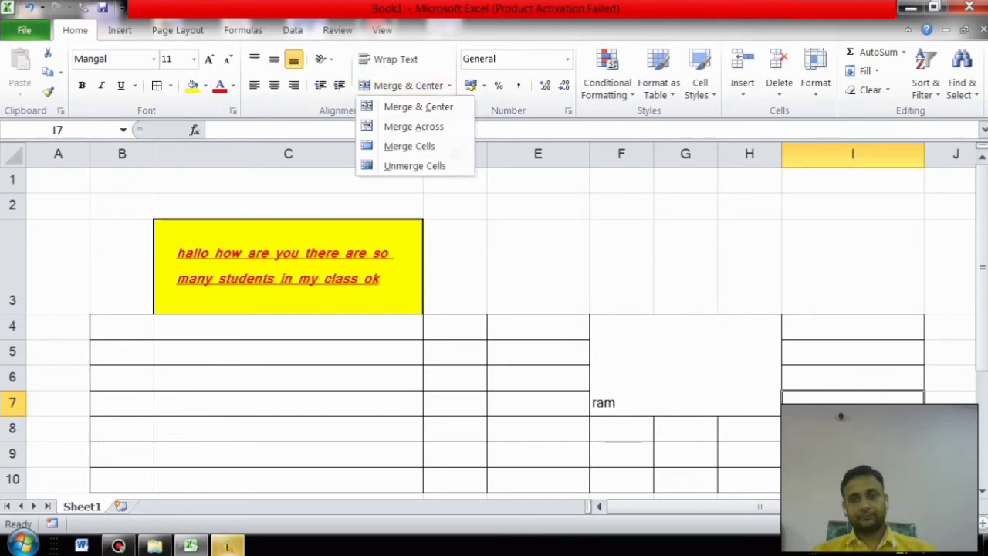
pyautogui.hotkey('ctrl', 'z')
pyautogui.hotkey('ctrl', 'z')
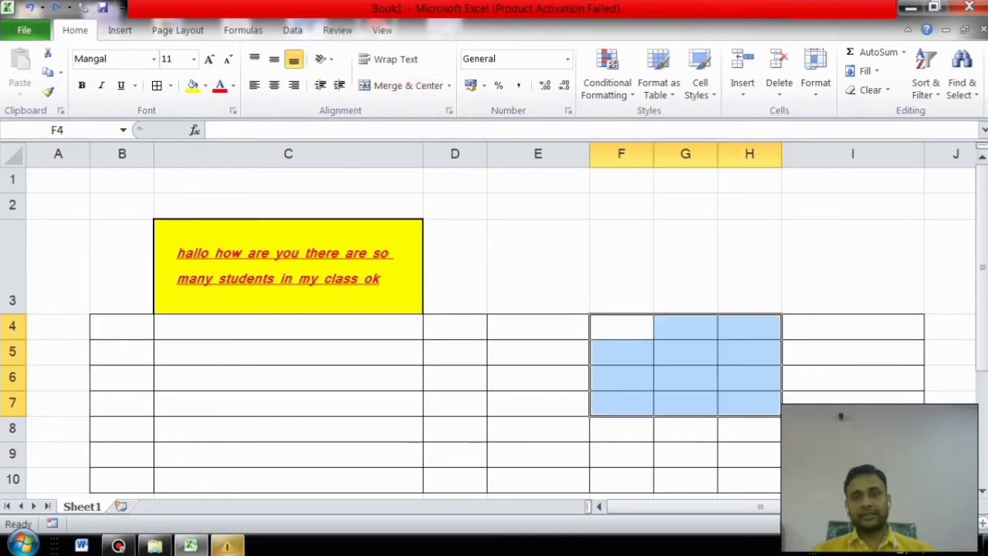
# Step: Apply Merge Across to F4:H7 and check each merged row from 4 to 7
pyautogui.click(448, 85)
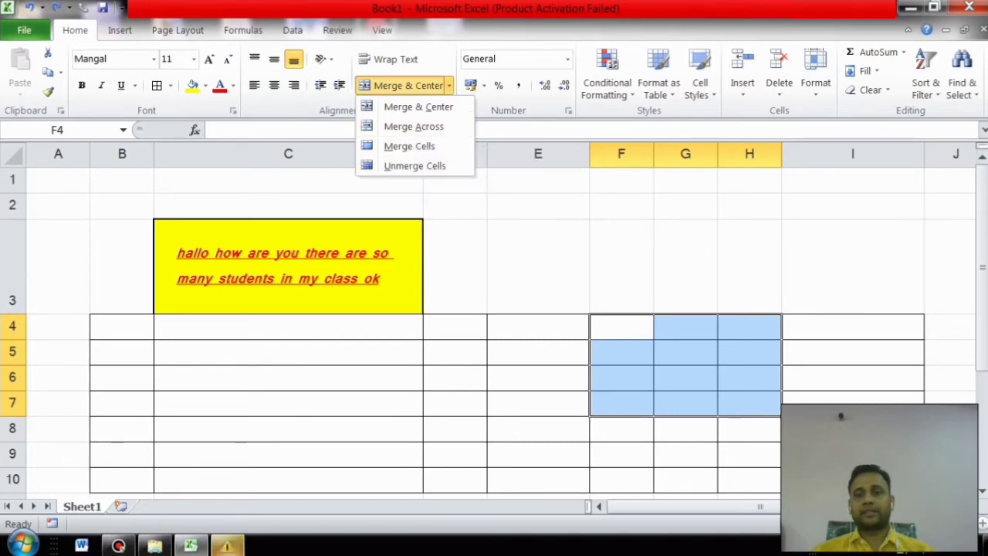
pyautogui.click(414, 126)
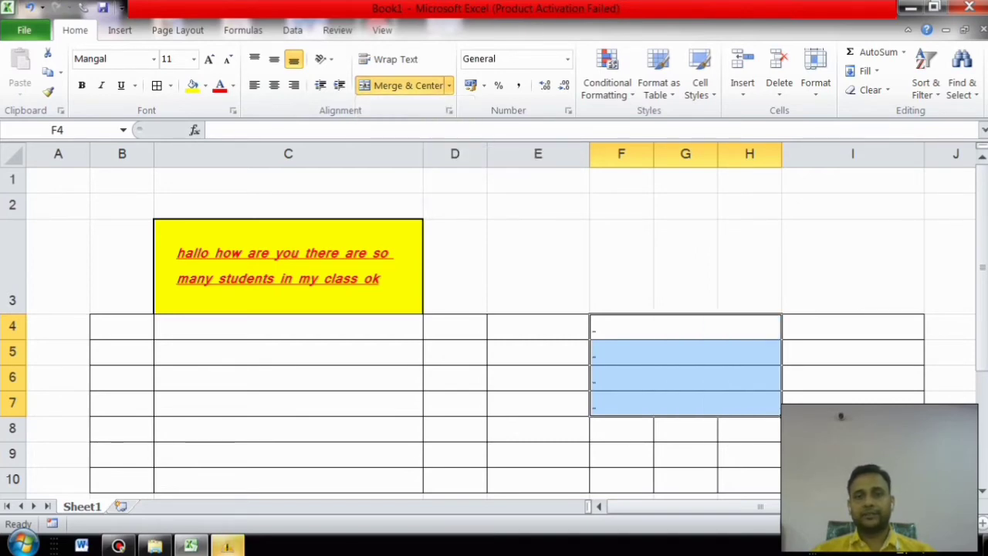
pyautogui.click(686, 326)
pyautogui.click(686, 352)
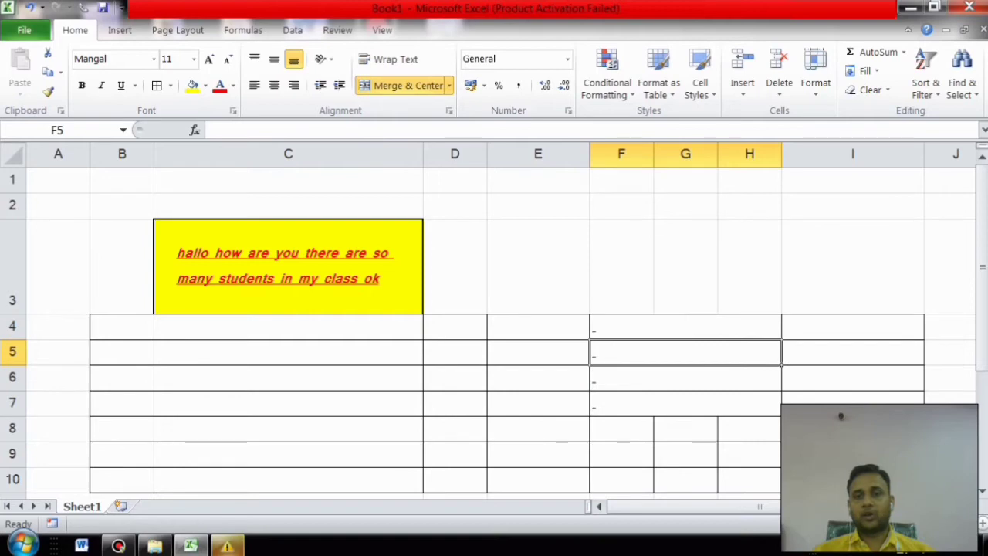
pyautogui.click(686, 377)
pyautogui.click(685, 403)
# Step: Step through the merged rows with arrow keys and clicks, then reselect rows 4 to 7
pyautogui.press('Up')
pyautogui.press('Up')
pyautogui.press('Up')
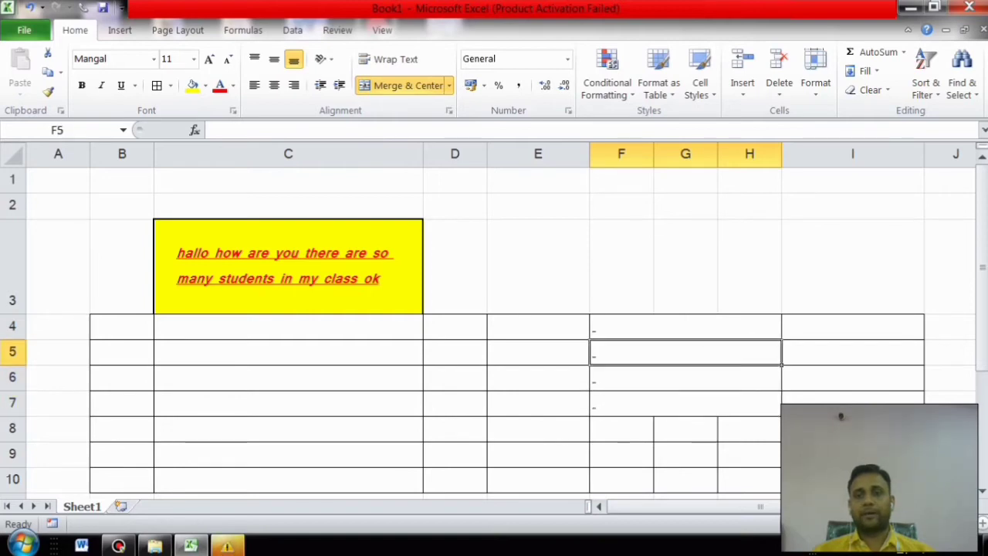
pyautogui.press('Down')
pyautogui.press('Down')
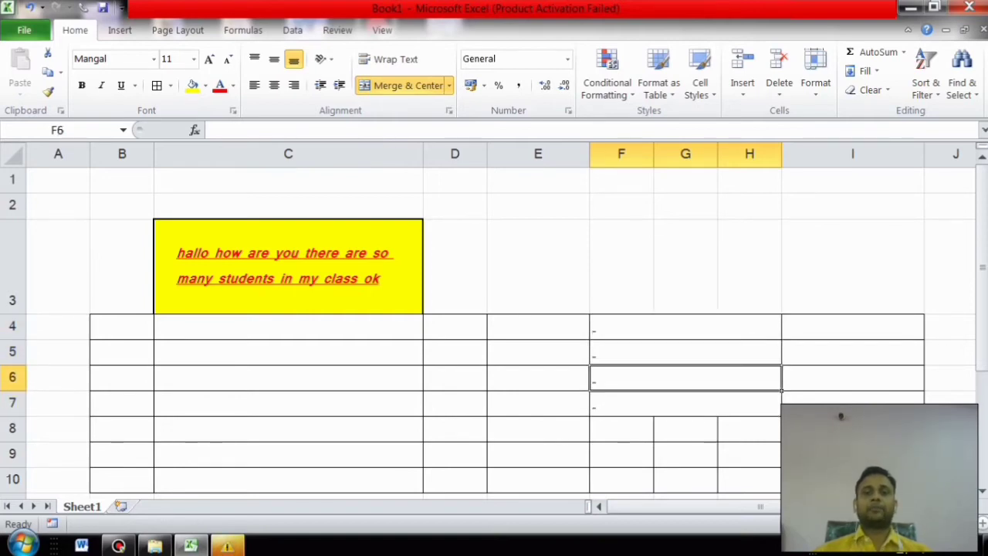
pyautogui.press('Up')
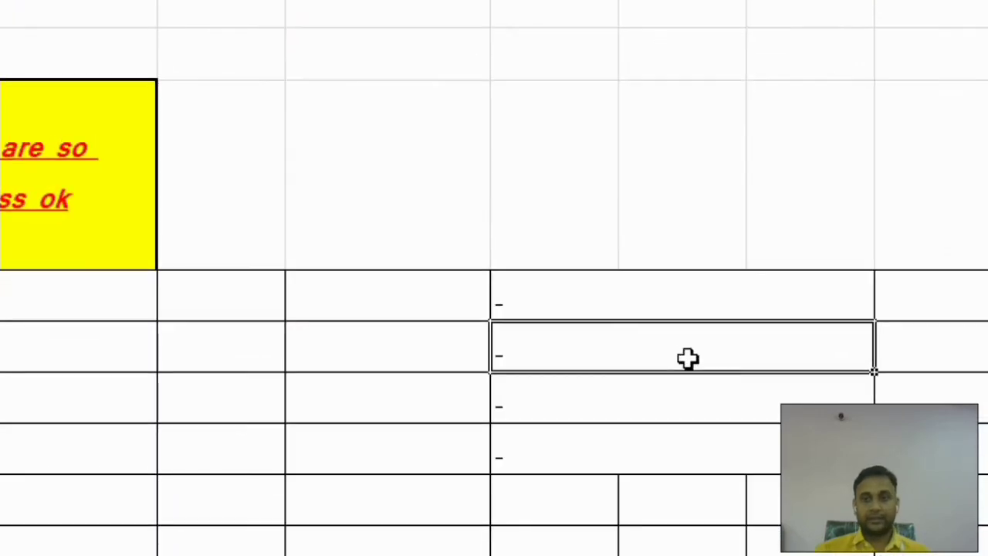
pyautogui.click(569, 291)
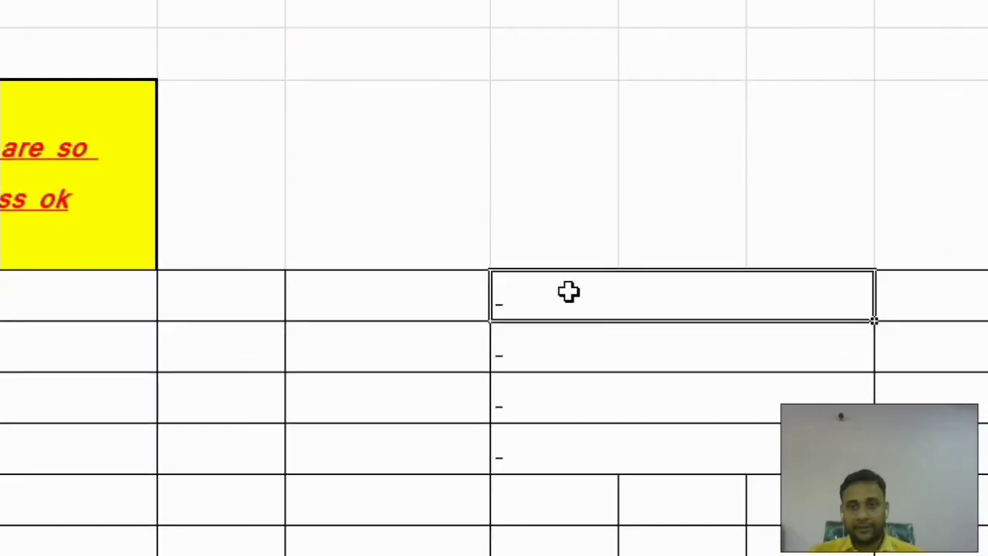
pyautogui.click(630, 350)
pyautogui.click(626, 410)
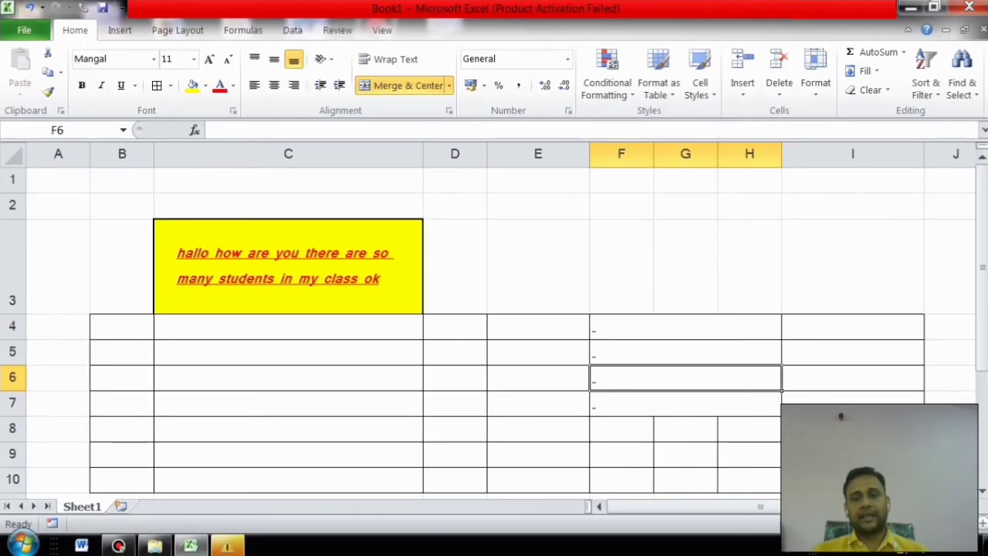
pyautogui.moveTo(679, 326); pyautogui.dragTo(679, 402)
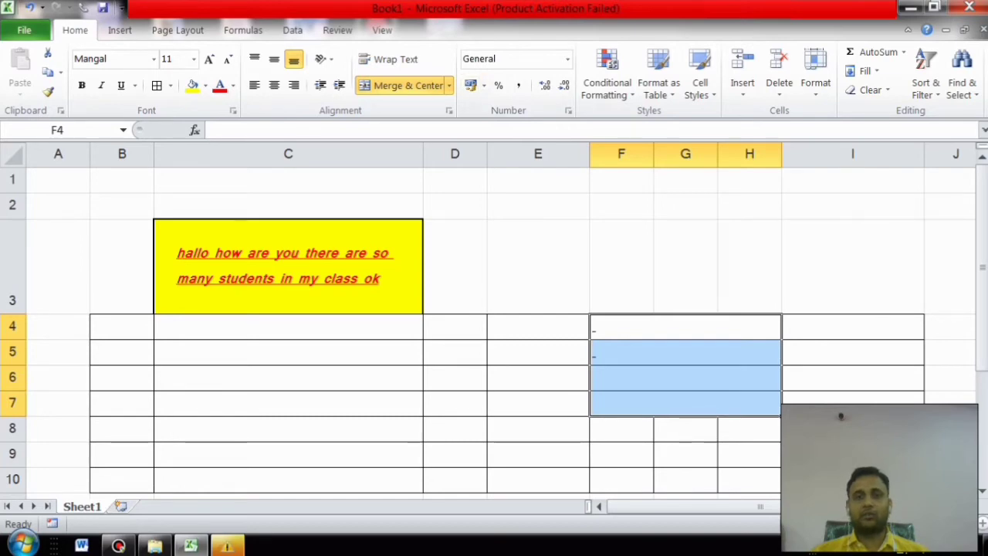
# Step: Unmerge F4:H7 and confirm F4 and G4 are separate cells again
pyautogui.click(449, 85)
pyautogui.click(403, 165)
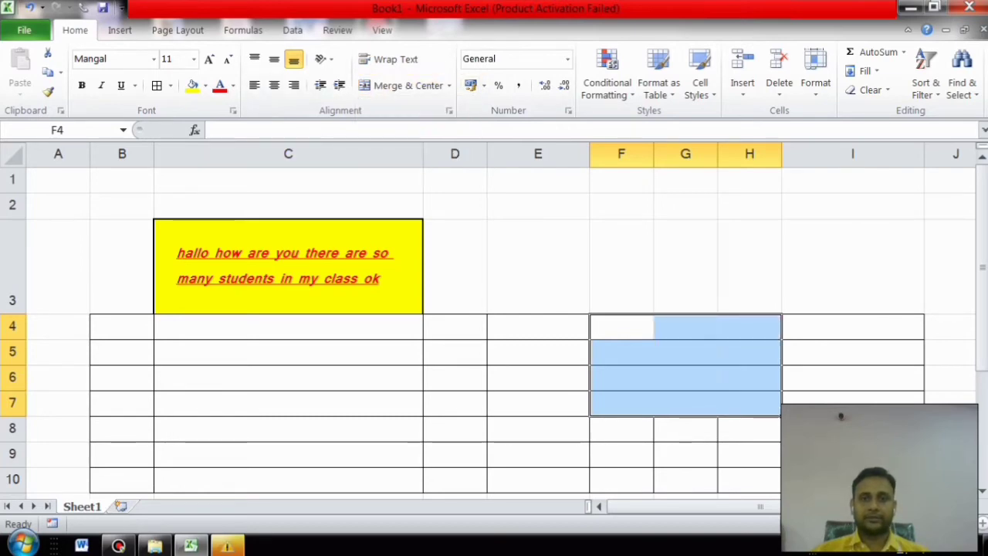
pyautogui.click(621, 376)
pyautogui.click(621, 326)
pyautogui.click(685, 327)
pyautogui.moveTo(621, 326); pyautogui.dragTo(749, 402)
# Step: Reselect F4:H7, then select the whole A1:I10 sample table
pyautogui.click(288, 327)
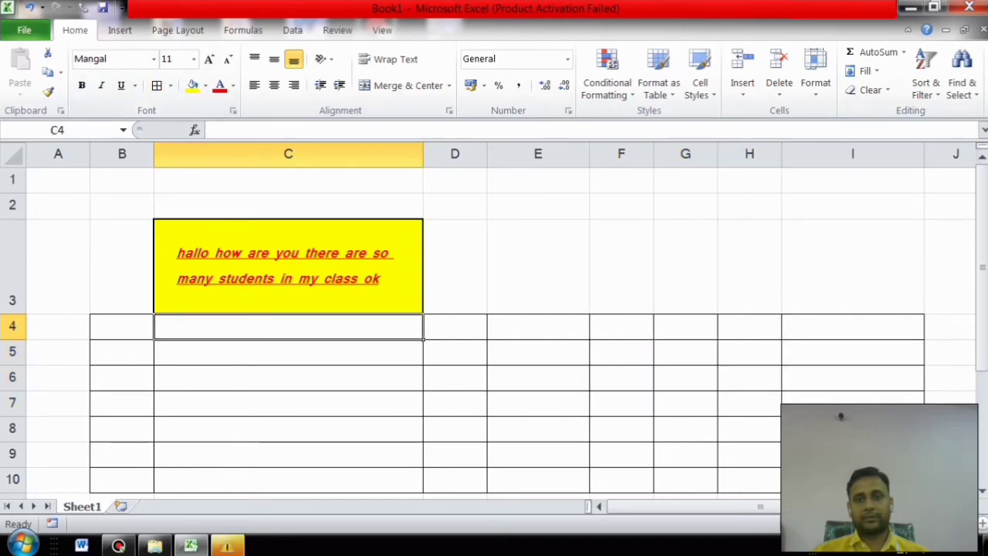
pyautogui.moveTo(622, 327); pyautogui.dragTo(749, 402)
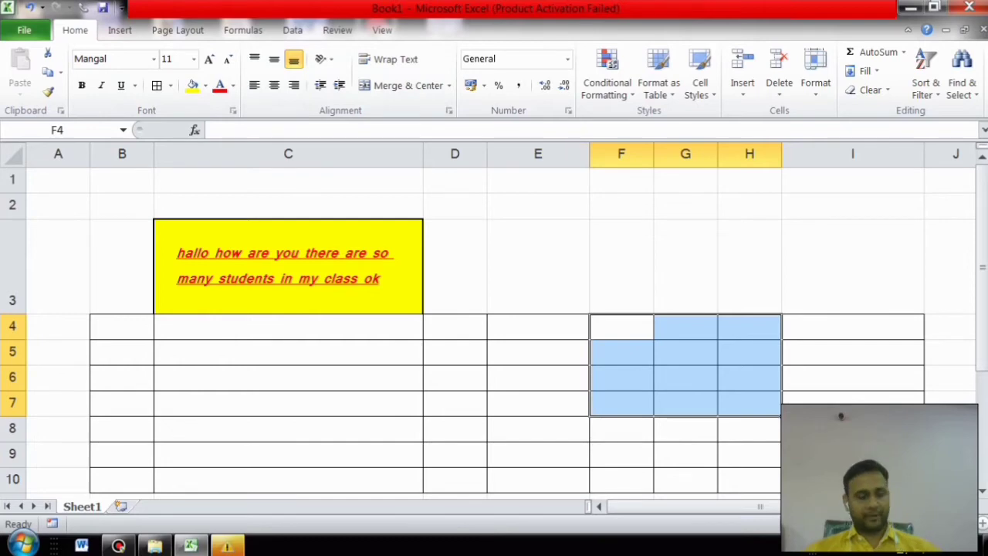
pyautogui.moveTo(58, 181); pyautogui.dragTo(833, 478)
# Step: Clear contents, fill and borders from A1:I10 with Clear All
pyautogui.click(870, 90)
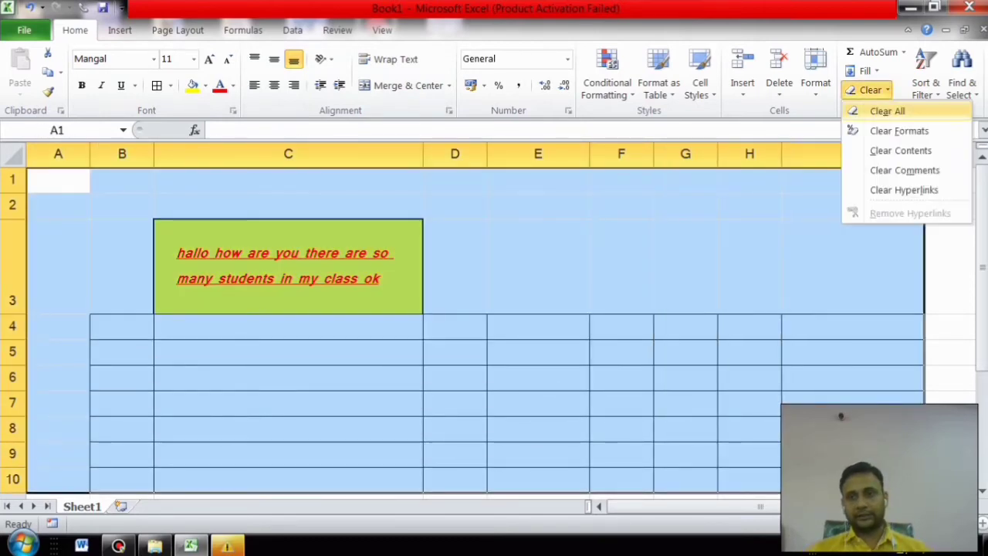
pyautogui.click(883, 111)
pyautogui.click(122, 326)
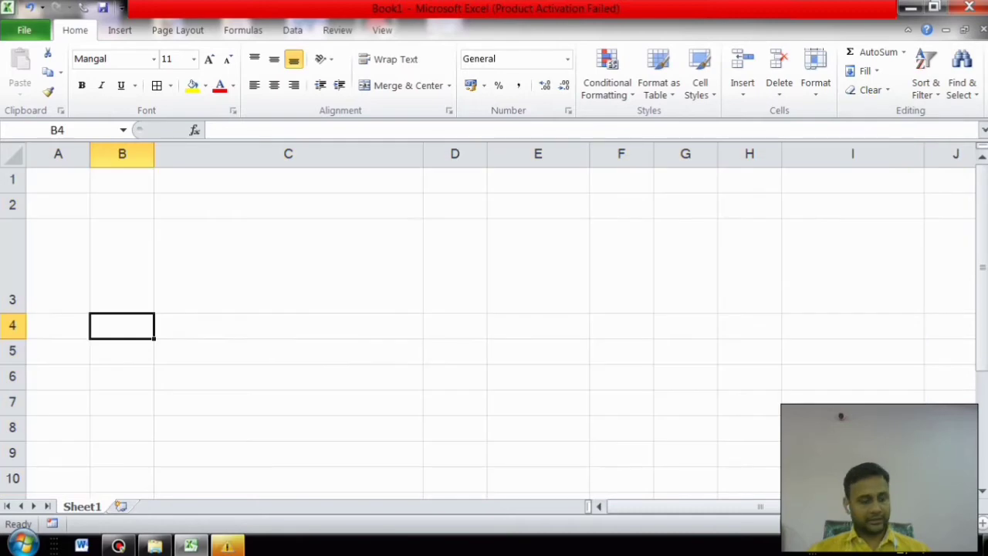
# Step: Across the whole sheet, set every row to 41.40 high and all columns to one width
pyautogui.hotkey('ctrl', 'a')
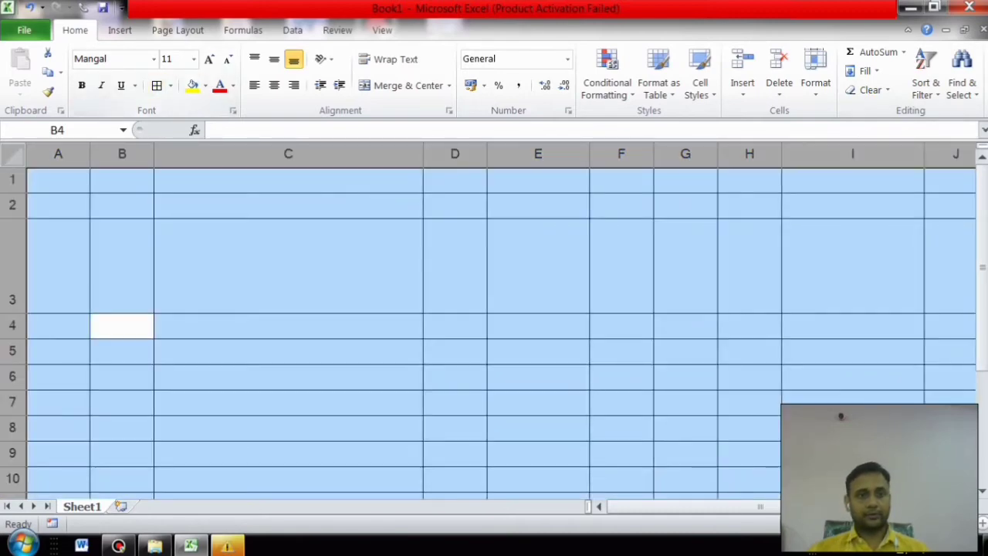
pyautogui.moveTo(12, 312); pyautogui.dragTo(13, 269)
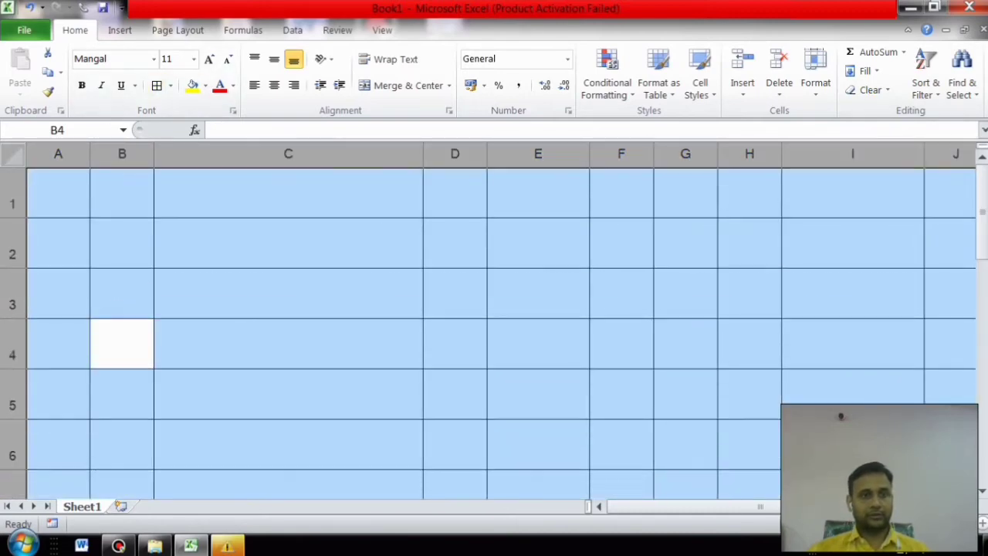
pyautogui.moveTo(423, 153); pyautogui.dragTo(259, 154)
pyautogui.click(286, 243)
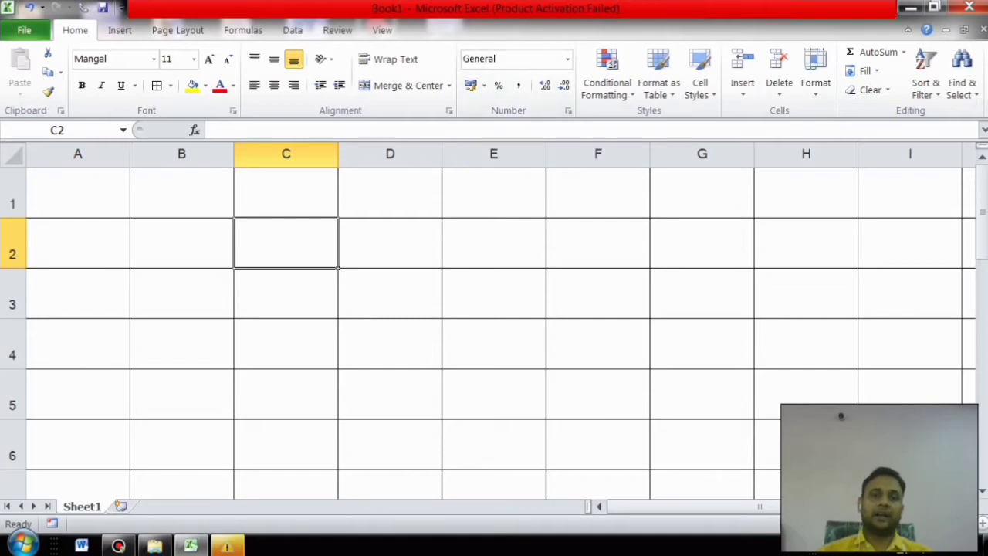
# Step: Select D1:D6 and browse the number format list, leaving the format unchanged
pyautogui.moveTo(390, 193); pyautogui.dragTo(390, 448)
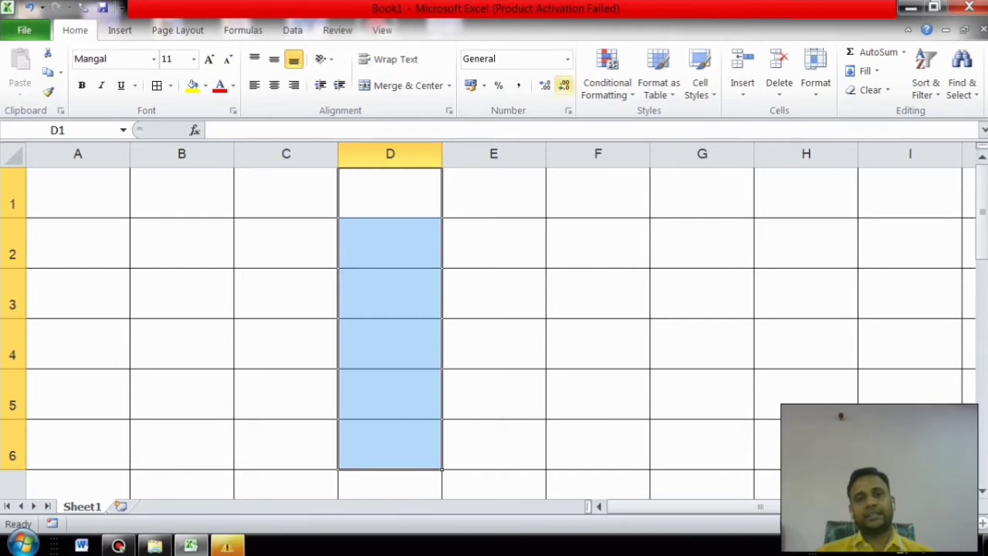
pyautogui.click(567, 59)
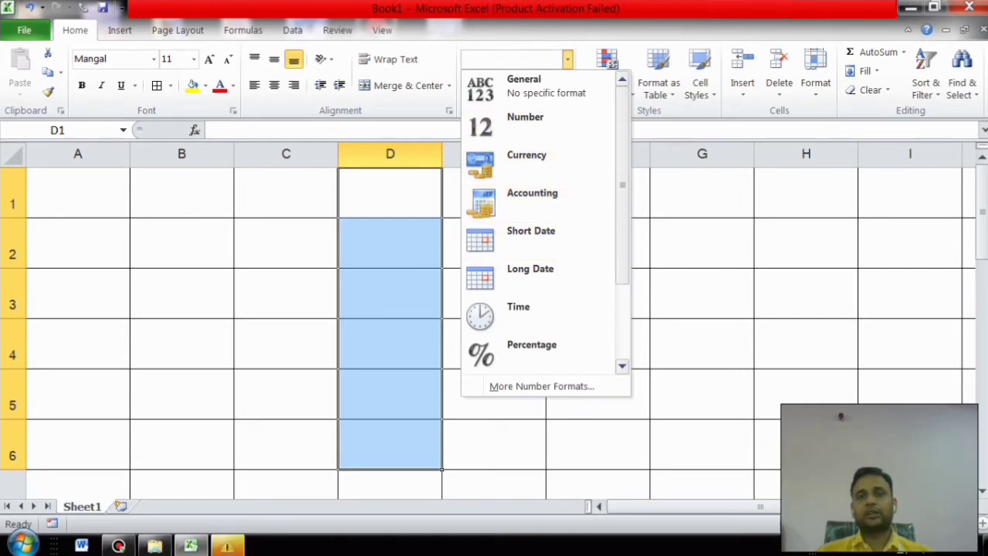
pyautogui.press('Escape')
# Step: Fill D2, D3, D4 and D5 with 12, 34, 11 and 45
pyautogui.click(390, 244)
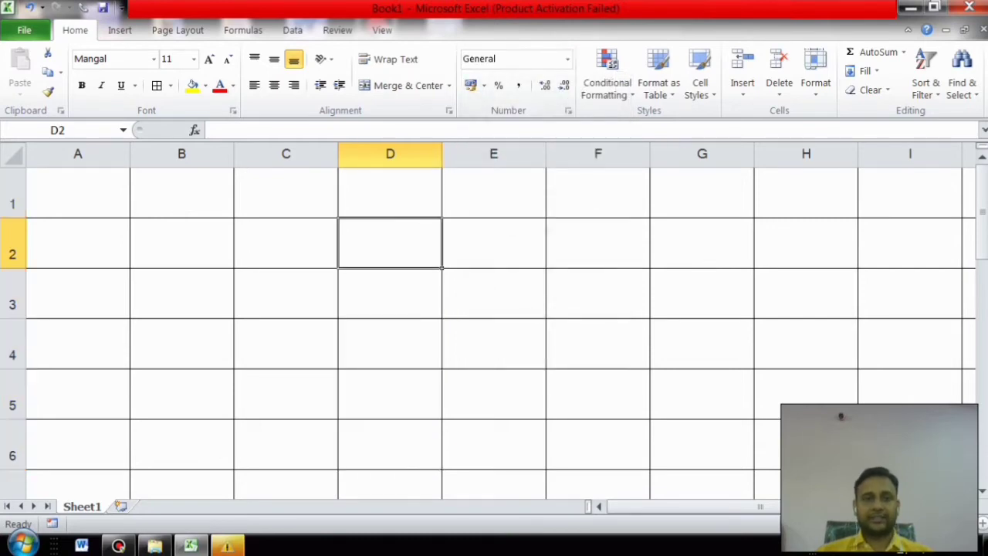
pyautogui.write('12')
pyautogui.press('Return')
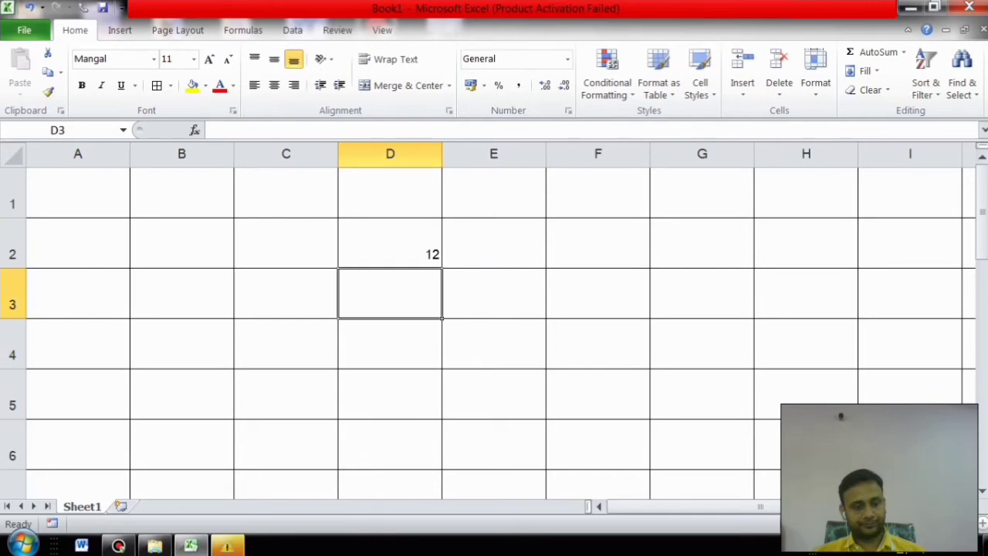
pyautogui.write('34')
pyautogui.press('Return')
pyautogui.write('11')
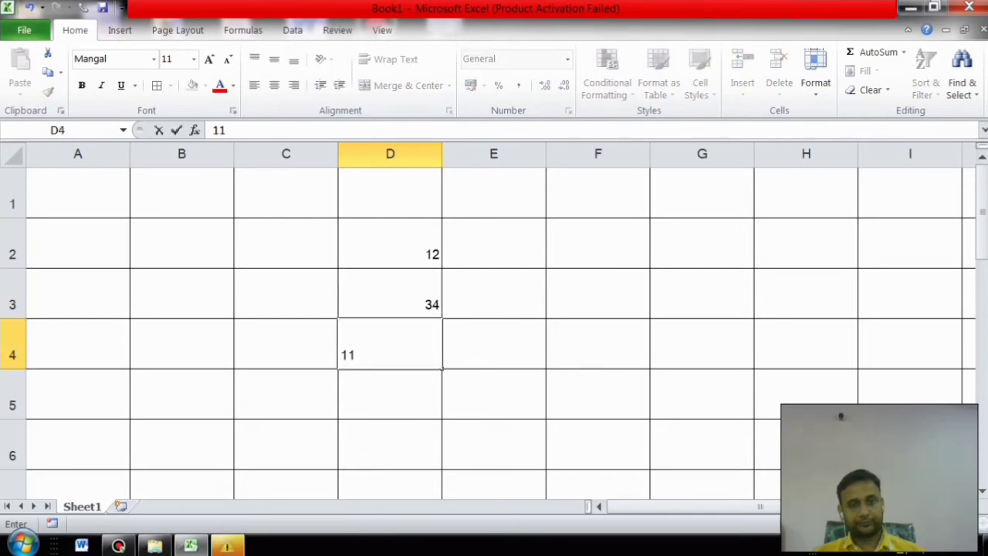
pyautogui.press('Return')
pyautogui.write('45')
pyautogui.press('Tab')
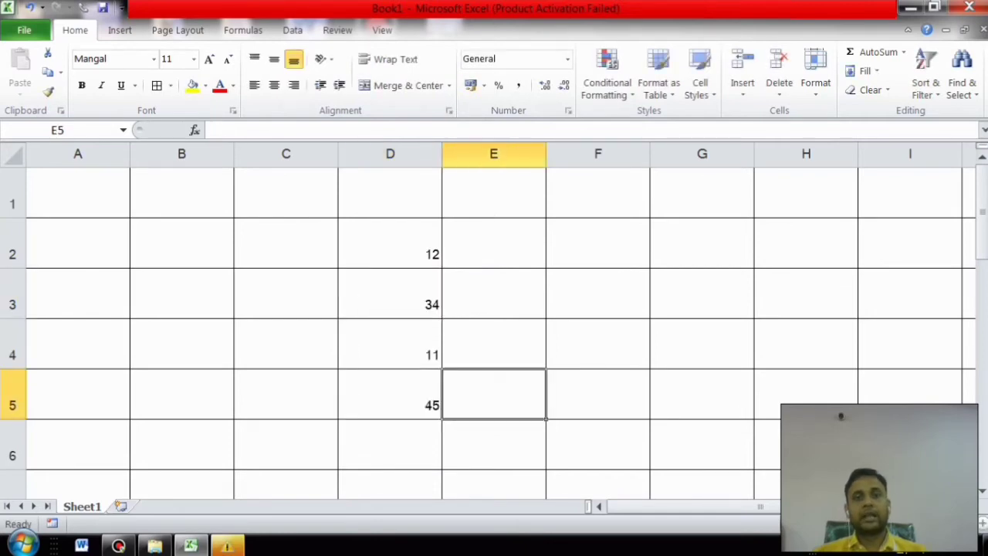
# Step: Apply Currency format to D2:D5, then undo it back to General
pyautogui.moveTo(389, 243); pyautogui.dragTo(390, 398)
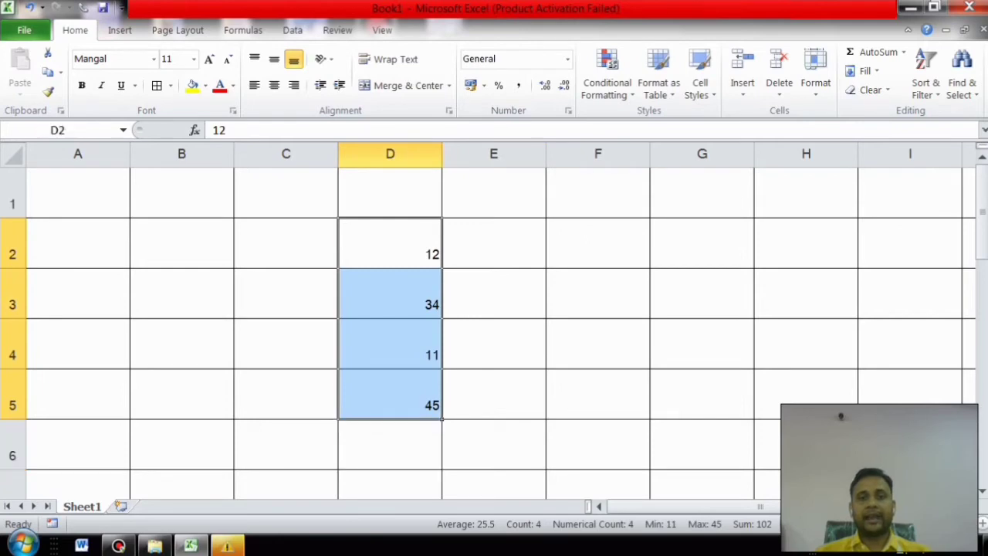
pyautogui.click(567, 58)
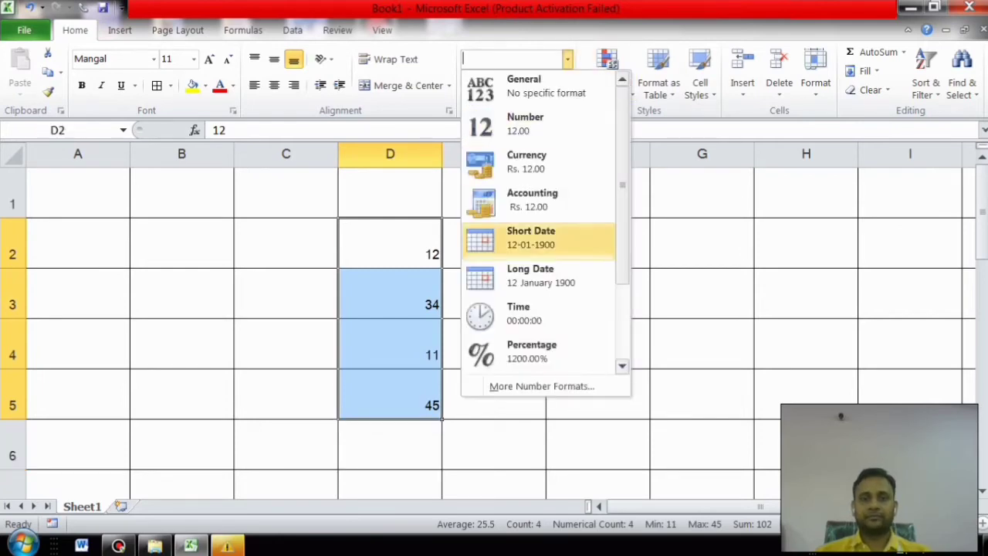
pyautogui.click(532, 161)
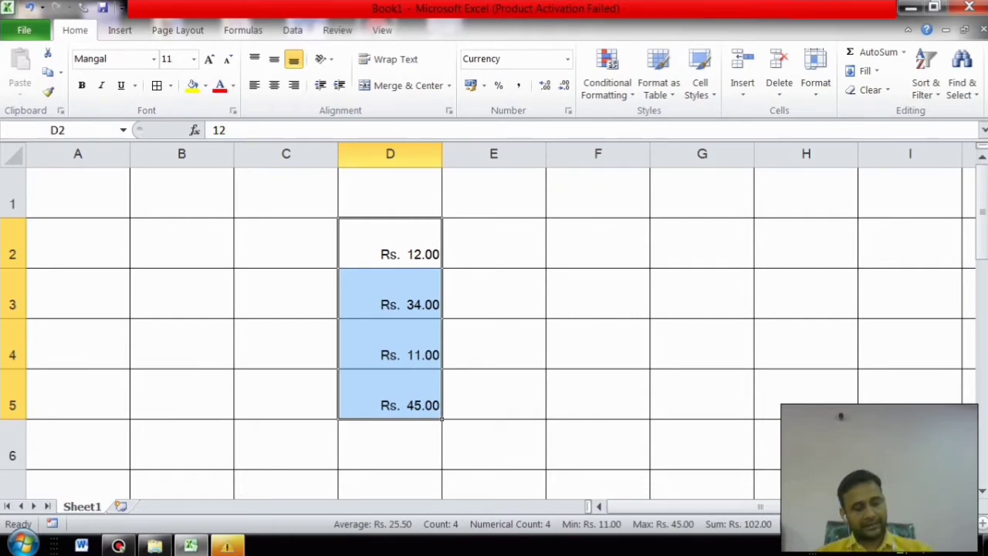
pyautogui.hotkey('ctrl', 'z')
pyautogui.click(598, 153)
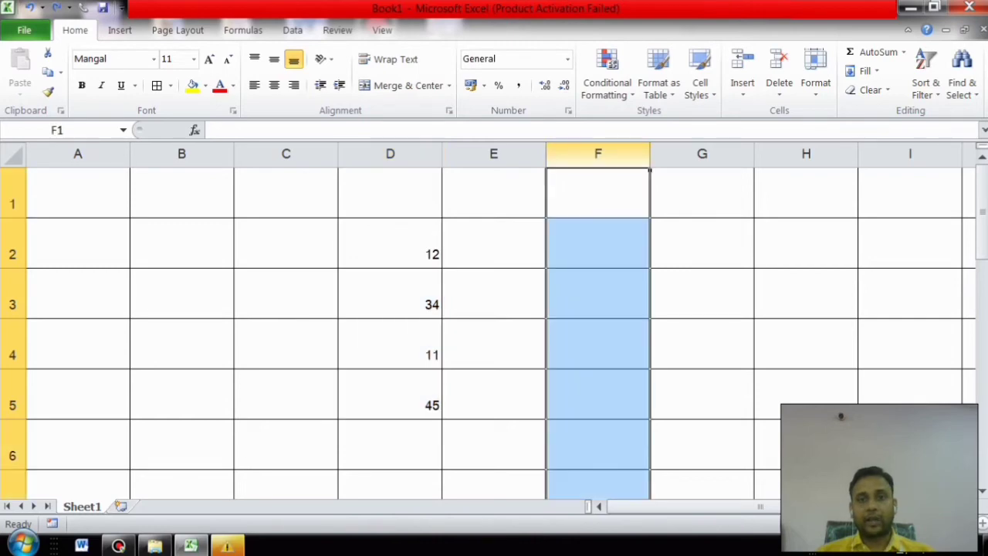
# Step: Format column F as Currency, enter 100 in F2, then undo that entry
pyautogui.click(568, 59)
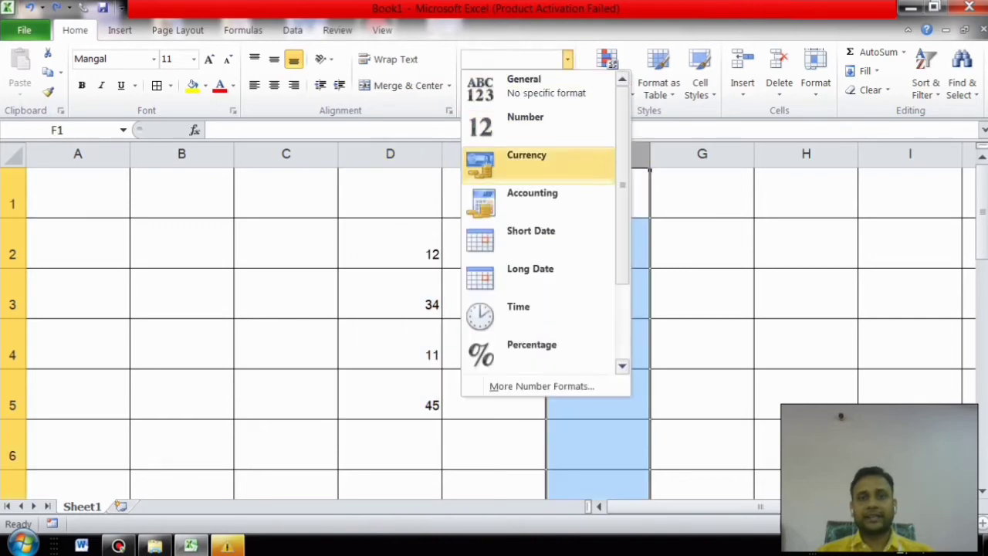
pyautogui.click(525, 157)
pyautogui.click(598, 243)
pyautogui.write('100')
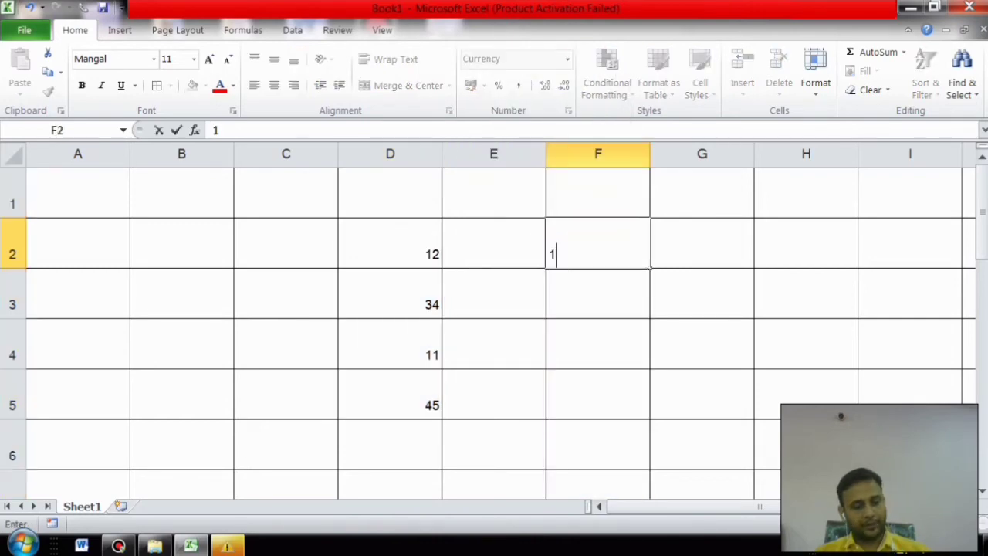
pyautogui.click(910, 344)
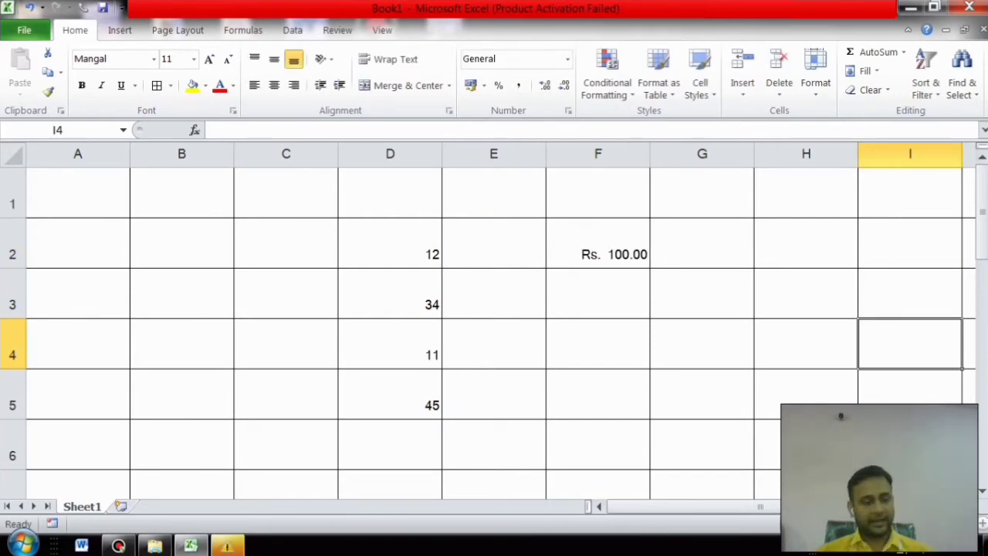
pyautogui.hotkey('ctrl', 'z')
pyautogui.hotkey('ctrl', 'z')
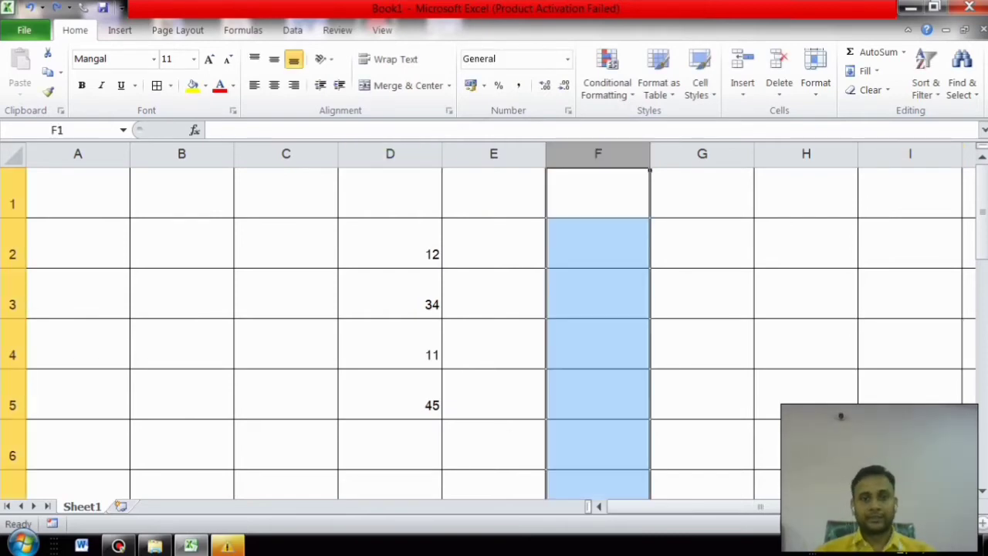
# Step: Format D2:D5 as Percentage from the number format list
pyautogui.moveTo(390, 244); pyautogui.dragTo(390, 393)
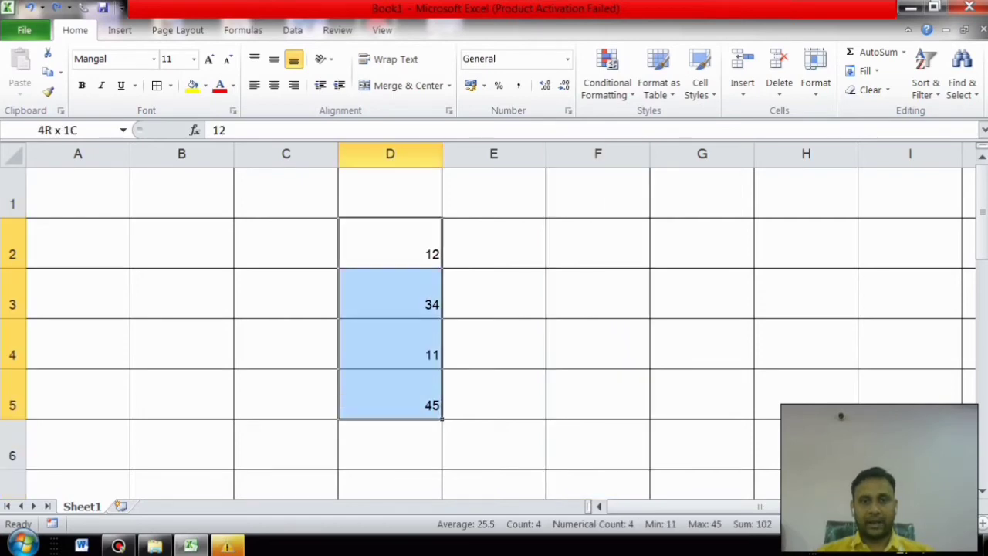
pyautogui.click(567, 59)
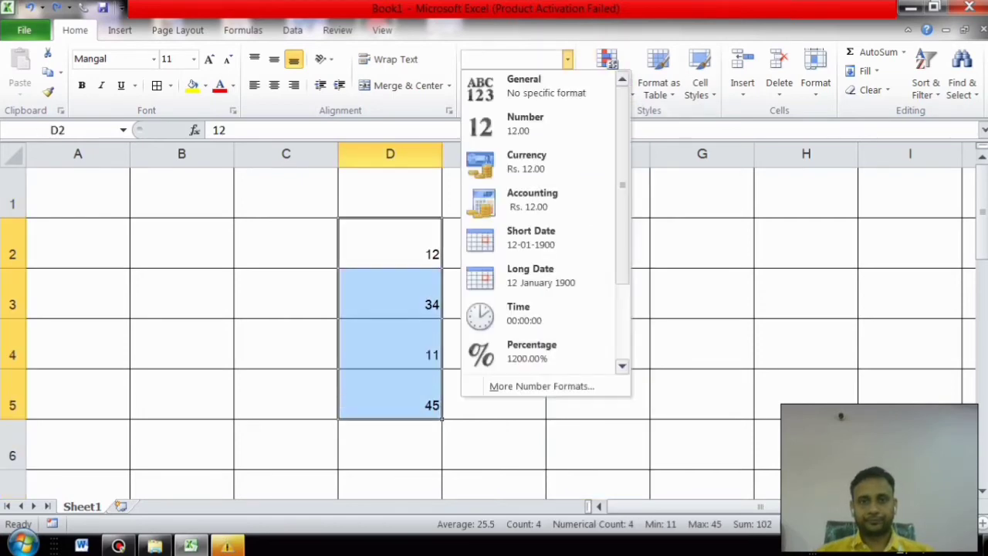
pyautogui.click(567, 59)
pyautogui.click(567, 60)
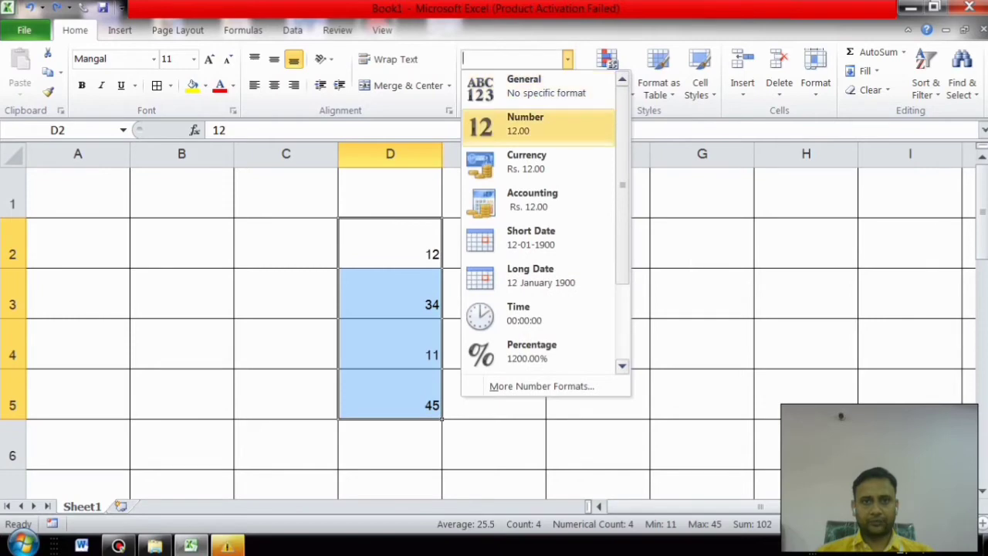
pyautogui.click(538, 87)
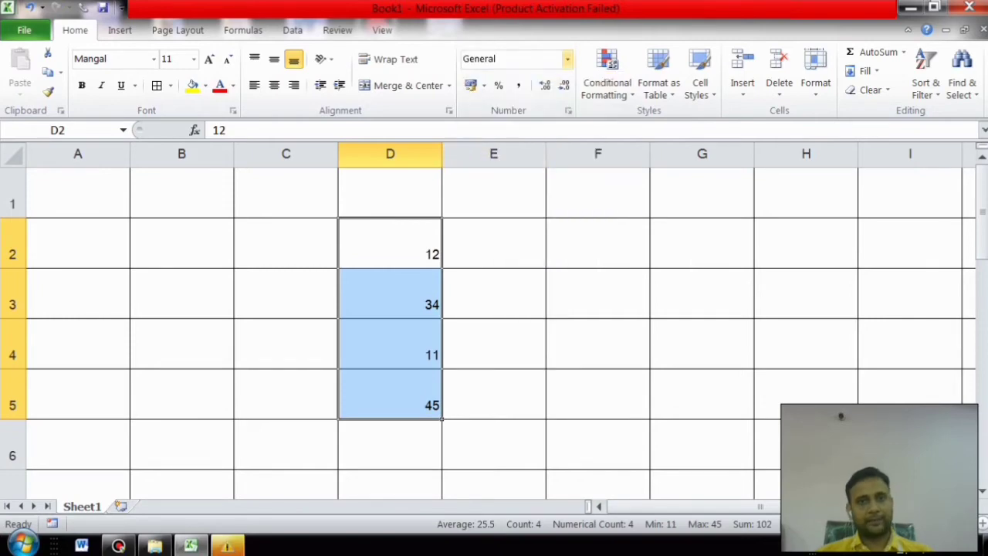
pyautogui.click(567, 60)
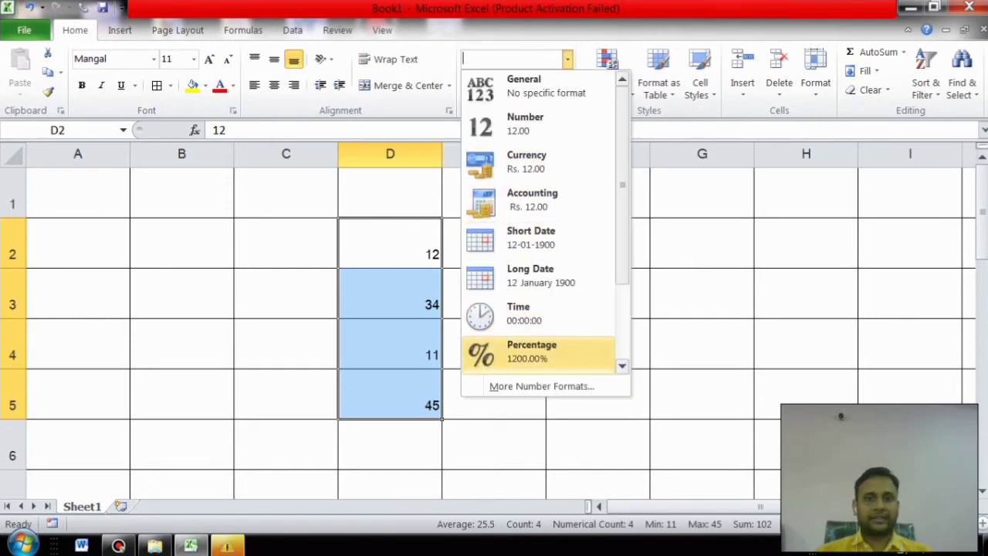
pyautogui.click(532, 352)
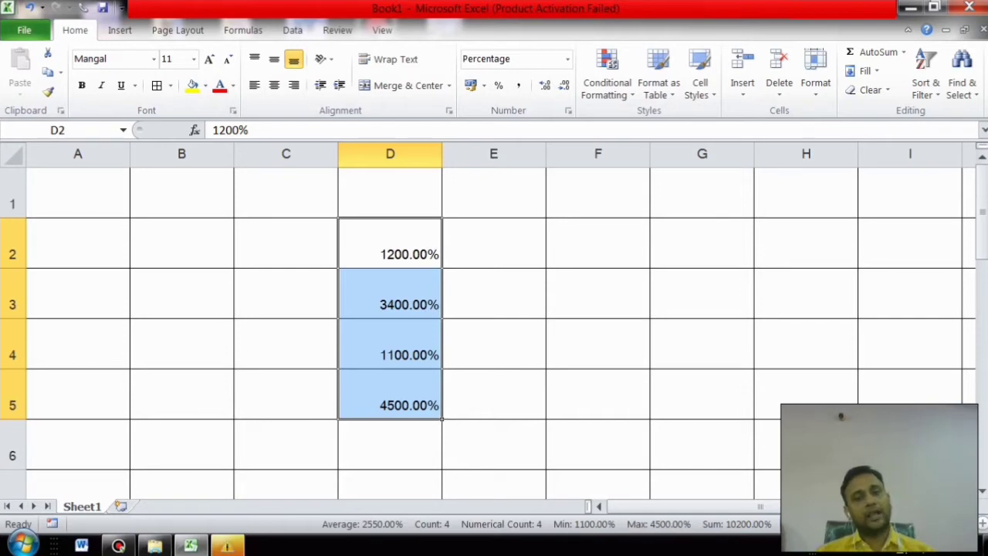
# Step: Enter 20 in F2 and format it as Percentage so it reads 2000.00%
pyautogui.click(597, 243)
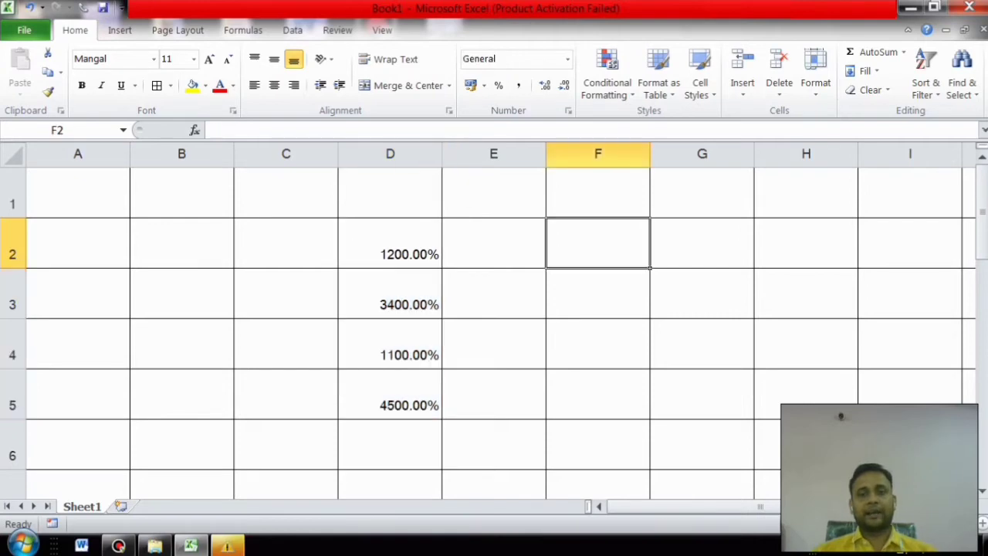
pyautogui.write('20')
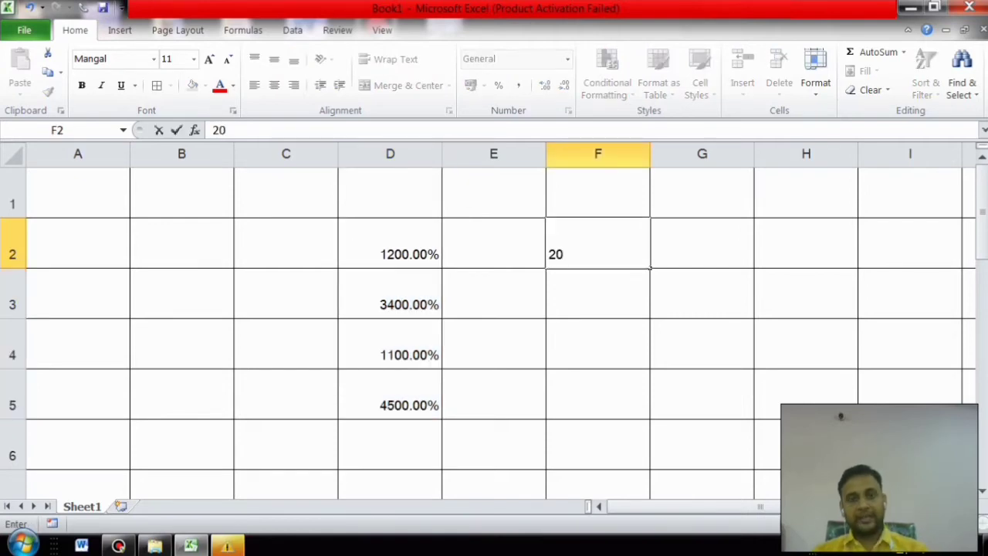
pyautogui.press('Return')
pyautogui.click(597, 243)
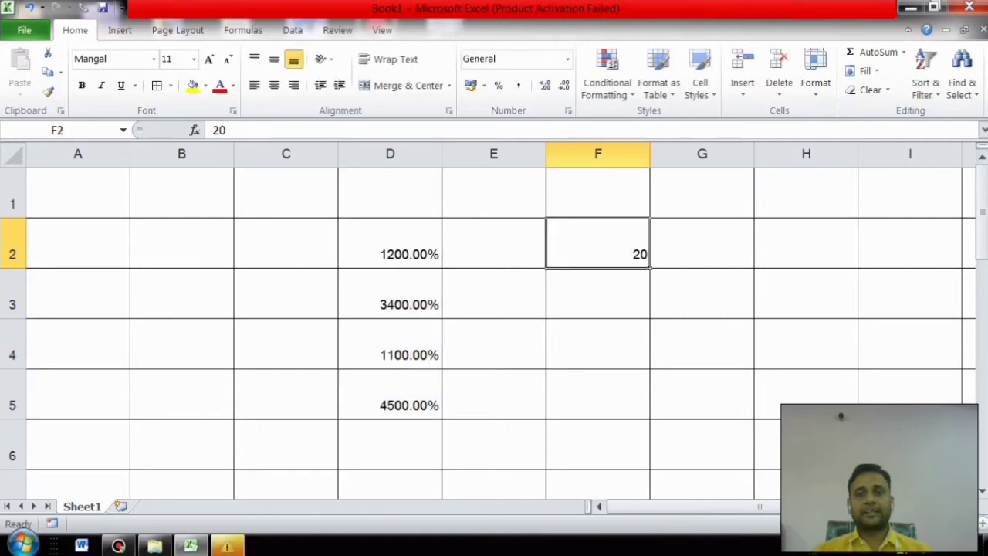
pyautogui.click(567, 60)
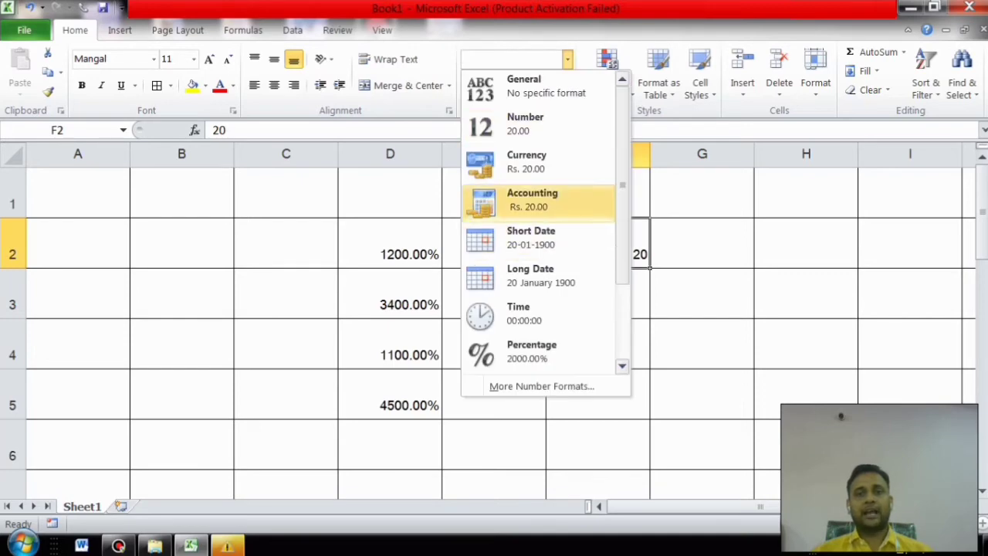
pyautogui.click(531, 351)
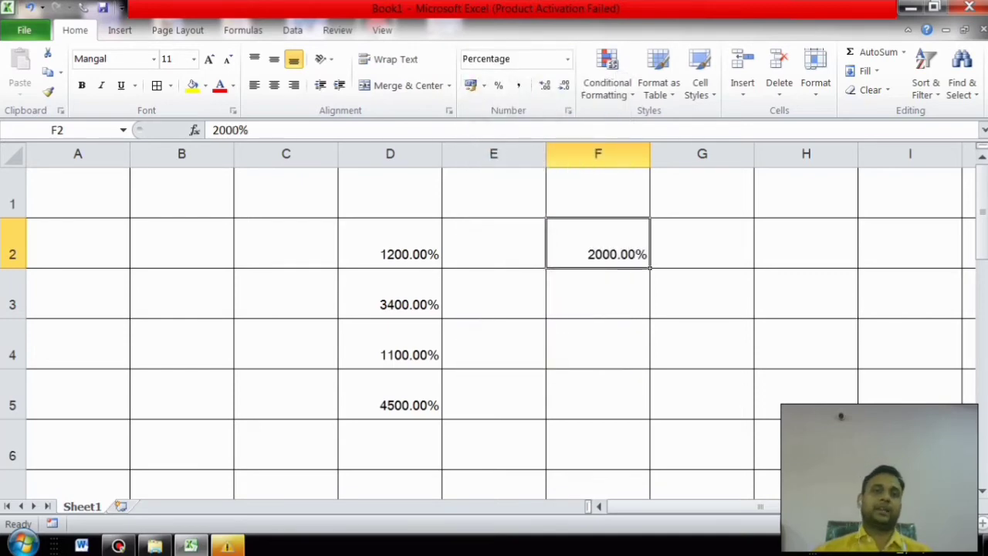
# Step: Enter 20 in F3 and apply Percent Style so it reads 2000%
pyautogui.click(598, 293)
pyautogui.write('20')
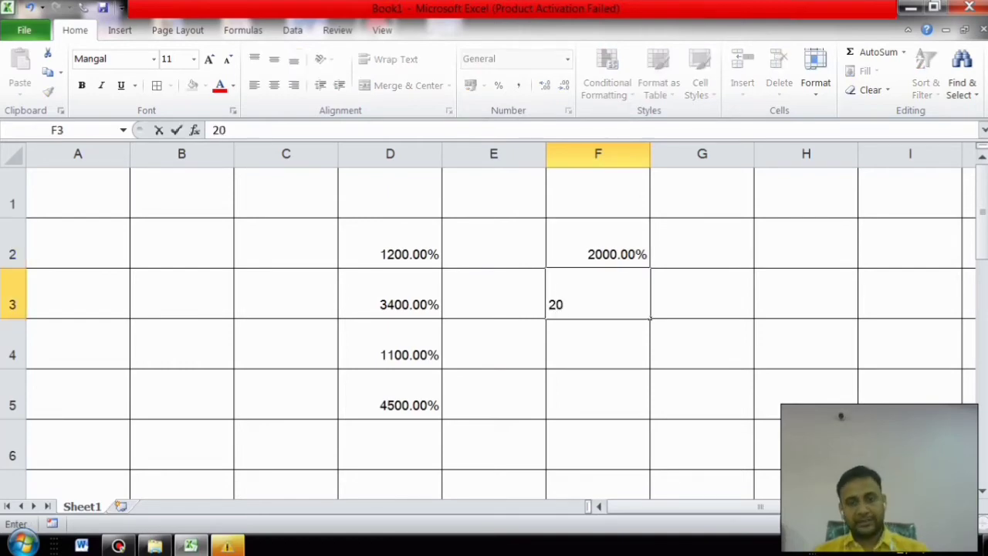
pyautogui.click(598, 445)
pyautogui.click(598, 293)
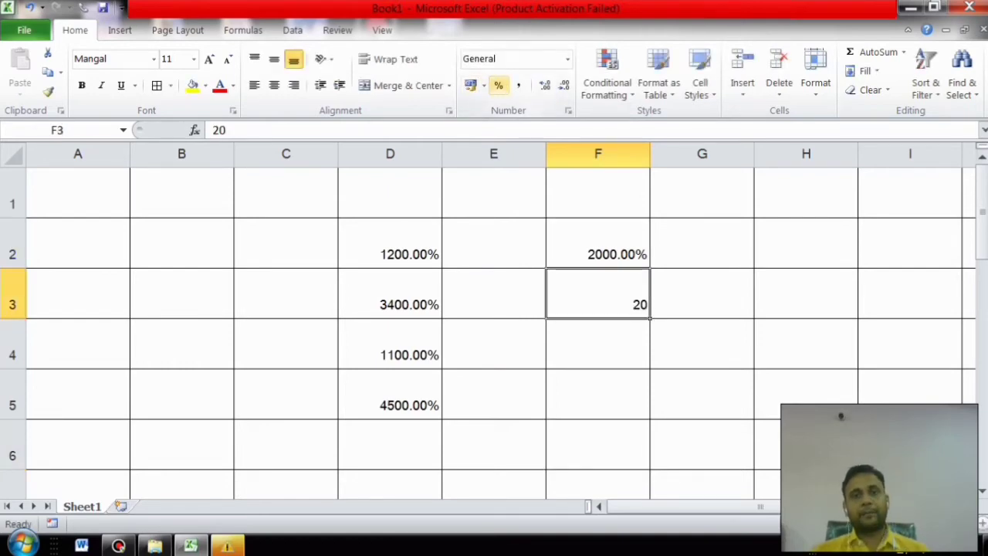
pyautogui.click(497, 85)
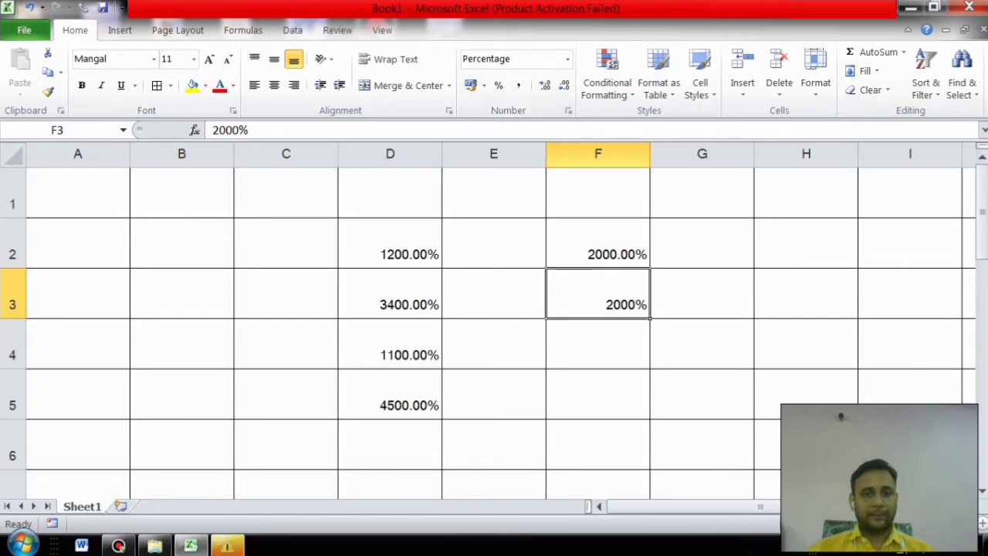
pyautogui.moveTo(390, 247); pyautogui.dragTo(392, 397)
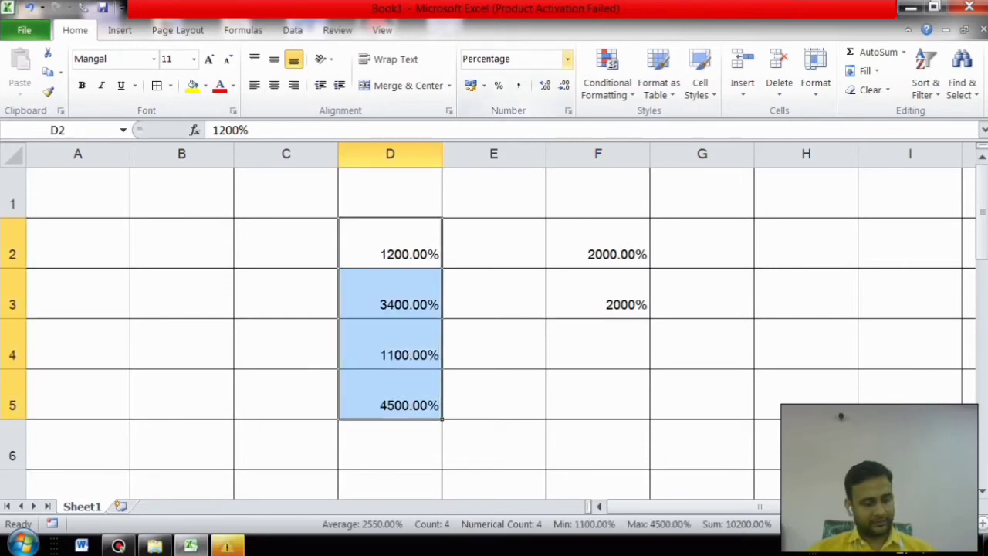
# Step: Undo the percentage changes, then try Hindi Accounting format on D2:D5 and undo it
pyautogui.hotkey('ctrl', 'z')
pyautogui.hotkey('ctrl', 'z')
pyautogui.hotkey('ctrl', 'z')
pyautogui.hotkey('ctrl', 'z')
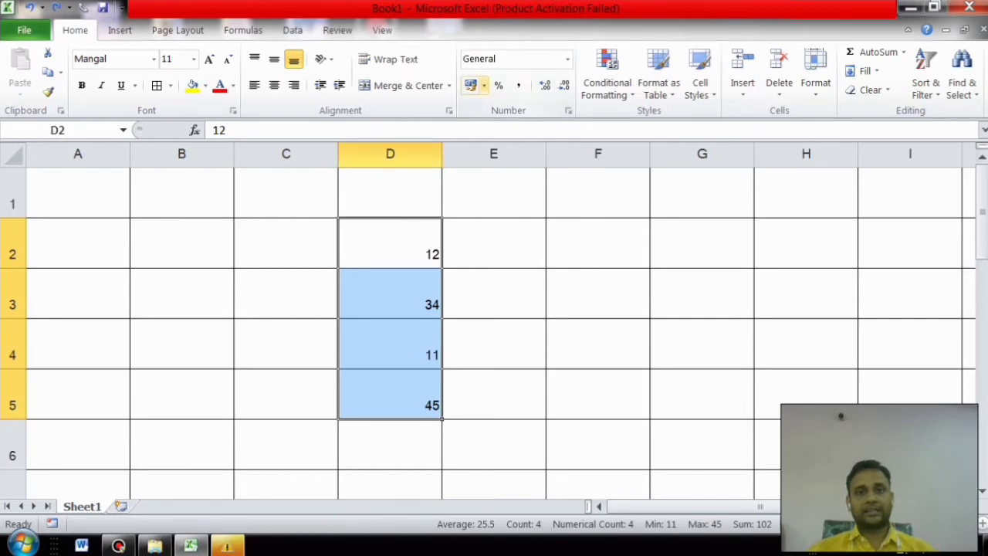
pyautogui.click(484, 86)
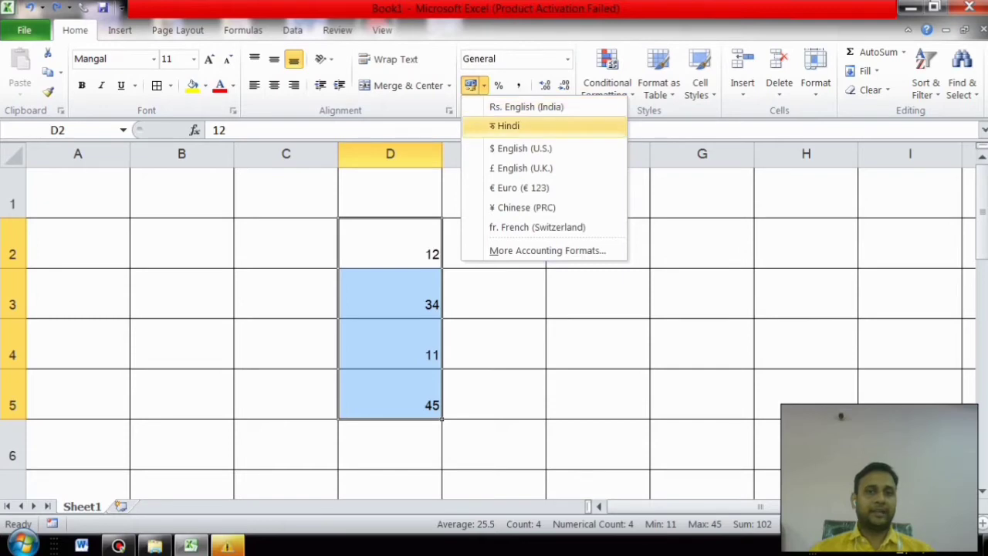
pyautogui.click(507, 126)
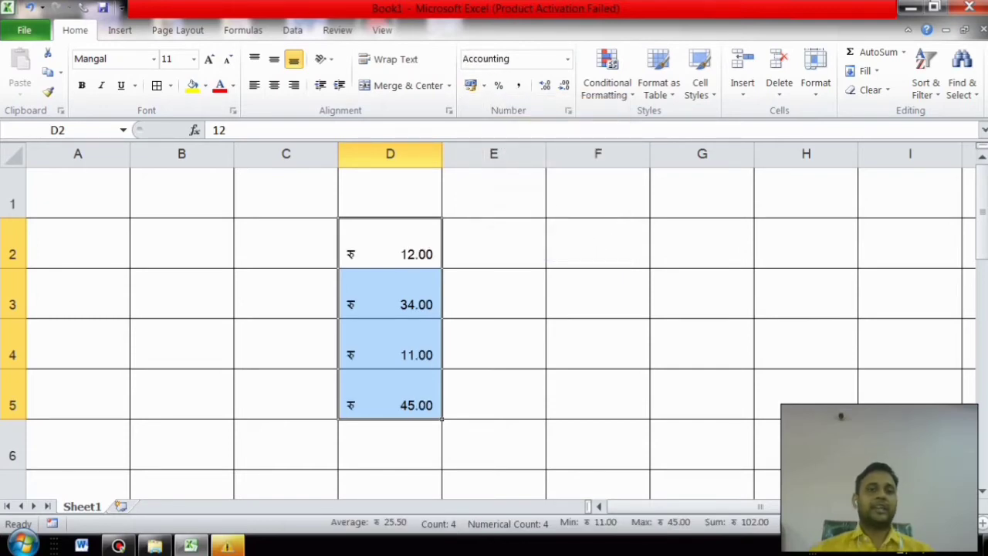
pyautogui.hotkey('ctrl', 'z')
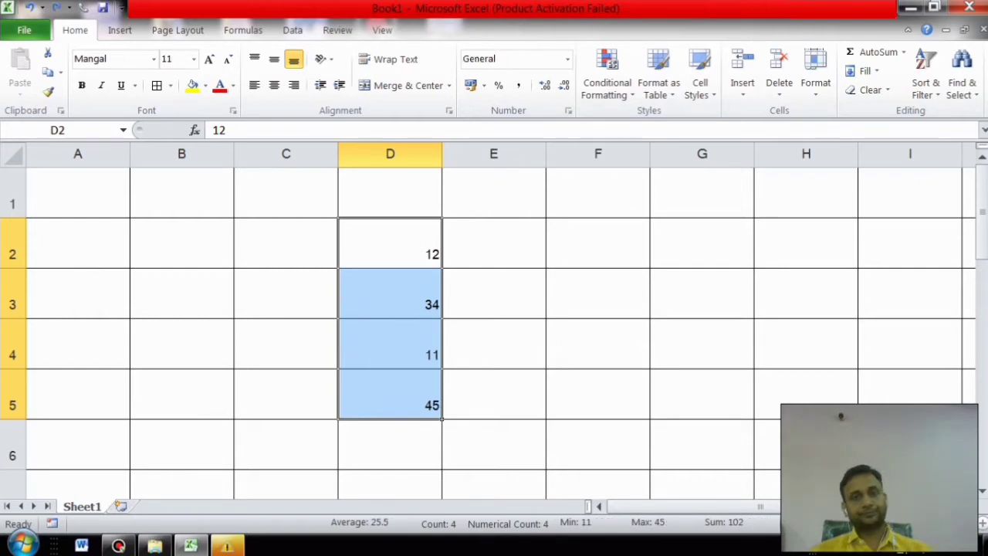
pyautogui.click(494, 243)
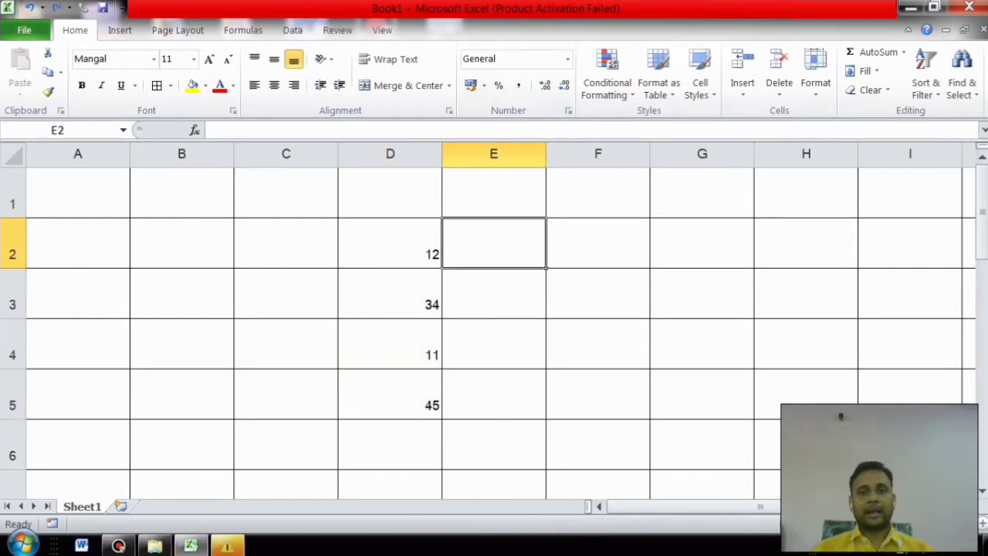
pyautogui.write('12345433456456')
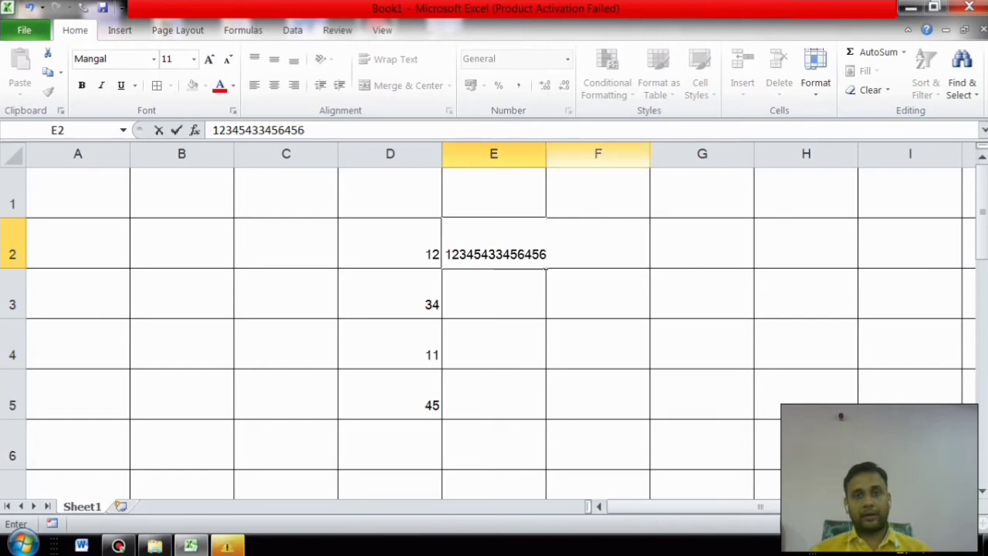
pyautogui.moveTo(598, 193); pyautogui.dragTo(598, 490)
pyautogui.moveTo(545, 154); pyautogui.dragTo(619, 155)
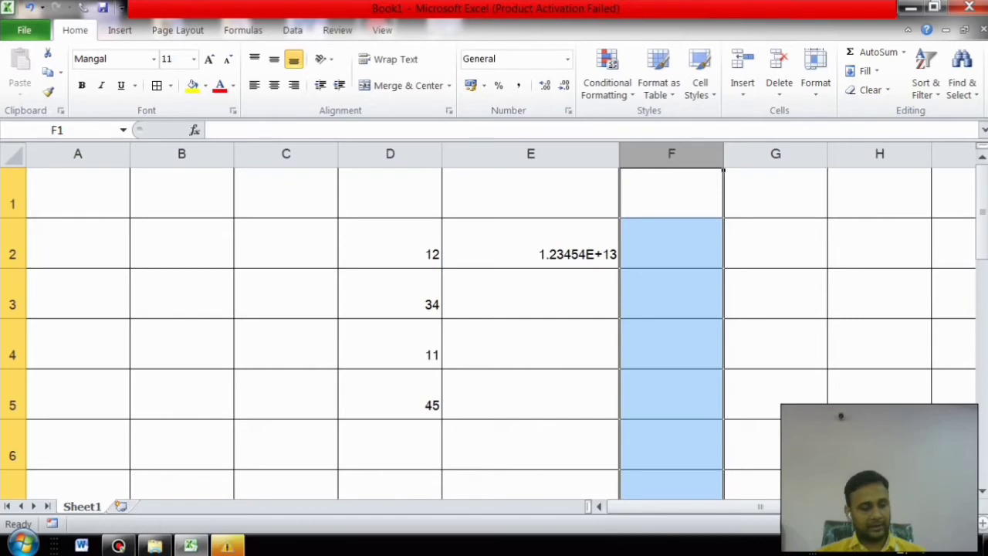
pyautogui.hotkey('ctrl', 'z')
pyautogui.click(181, 243)
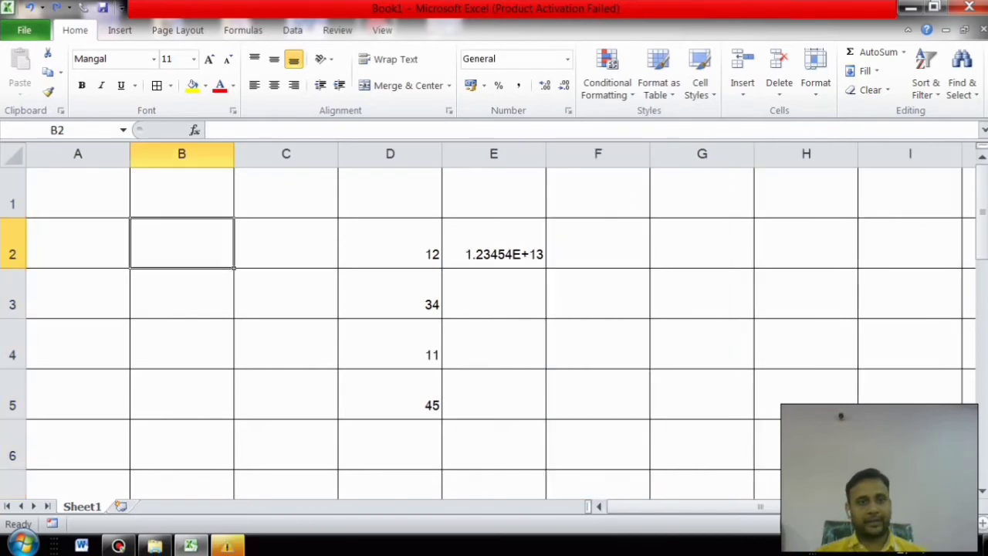
pyautogui.write('231231243124')
pyautogui.press('Return')
pyautogui.press('Return')
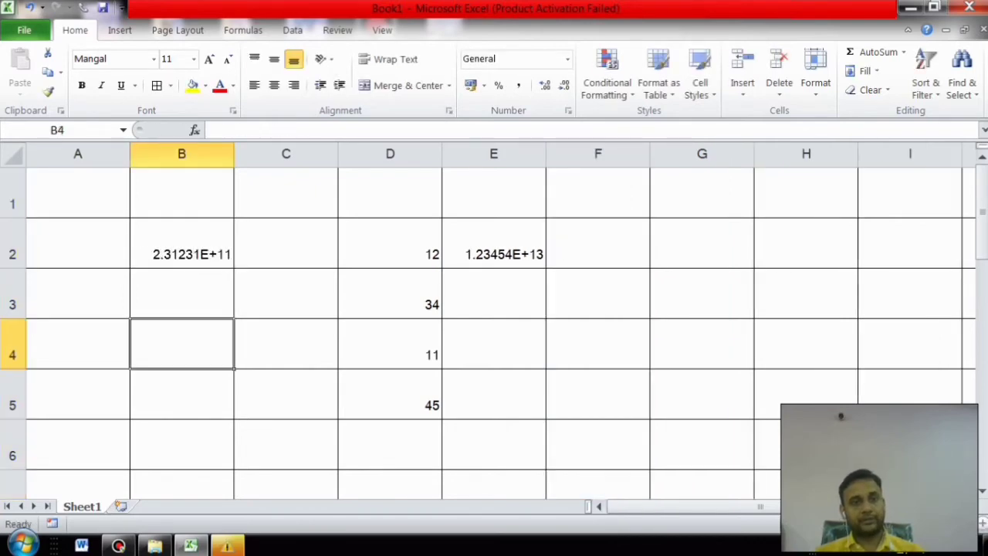
pyautogui.press('Up')
pyautogui.press('Up')
pyautogui.press('Down')
pyautogui.write('3')
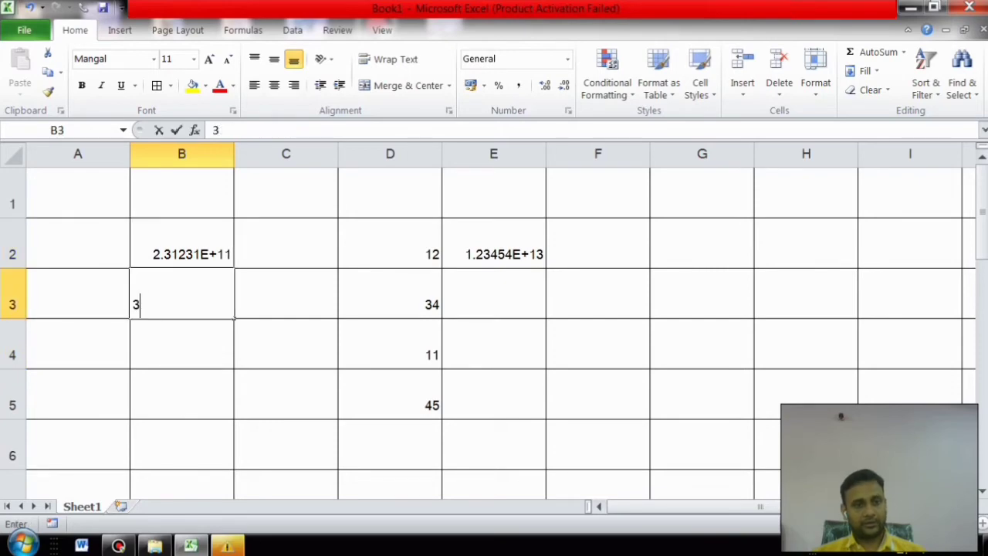
pyautogui.write('13313131')
pyautogui.press('Return')
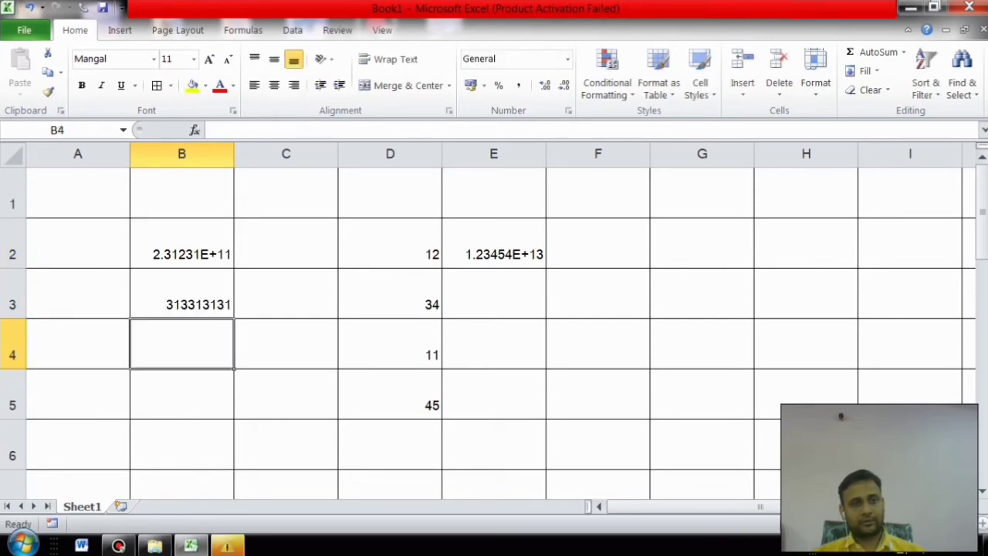
pyautogui.press('Up')
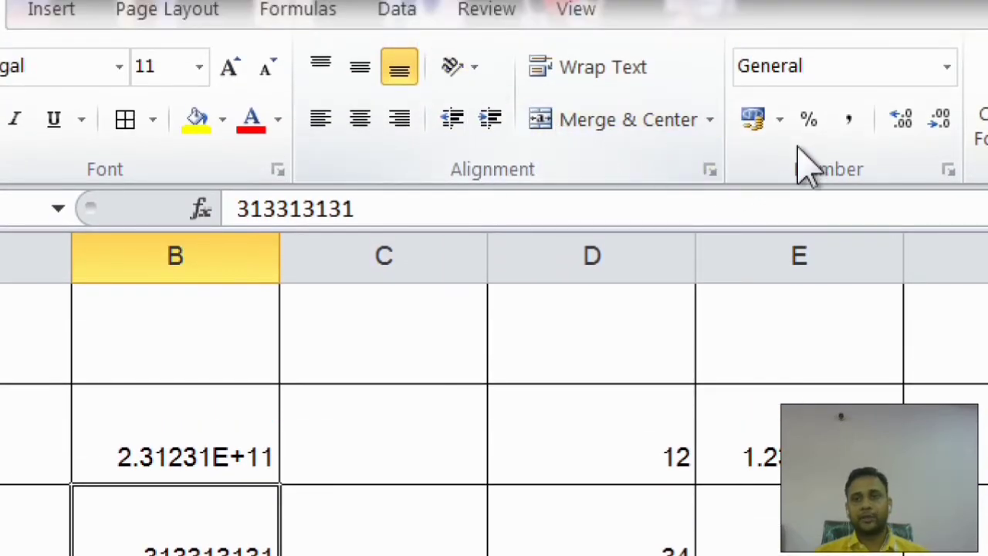
# Step: Apply Comma Style to B3 so it shows 31,33,13,131.00, then select B1:E6
pyautogui.click(848, 120)
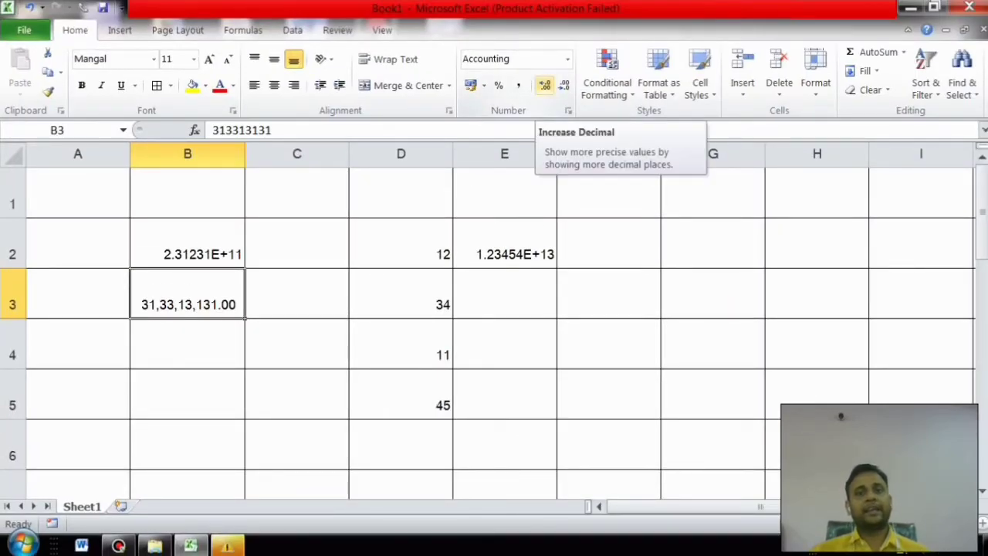
pyautogui.moveTo(188, 193); pyautogui.dragTo(504, 448)
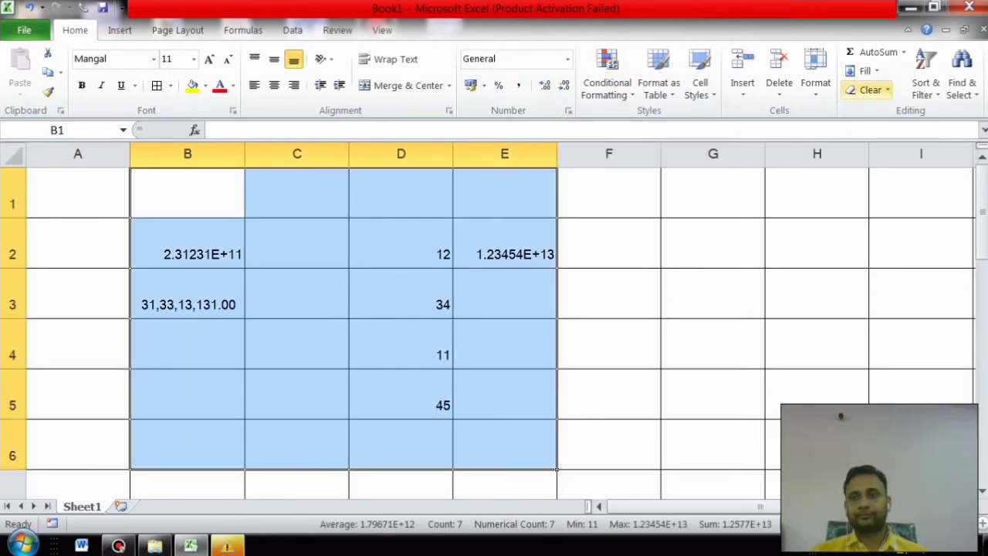
# Step: Clear the contents of B1:E6 and enter 12.344566767 in C2
pyautogui.click(866, 89)
pyautogui.click(901, 151)
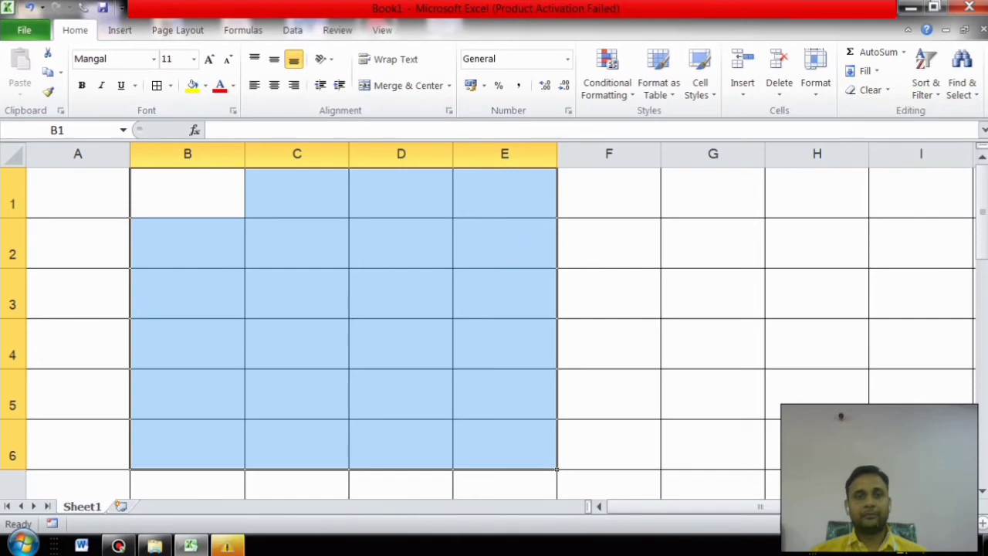
pyautogui.click(296, 242)
pyautogui.write('12')
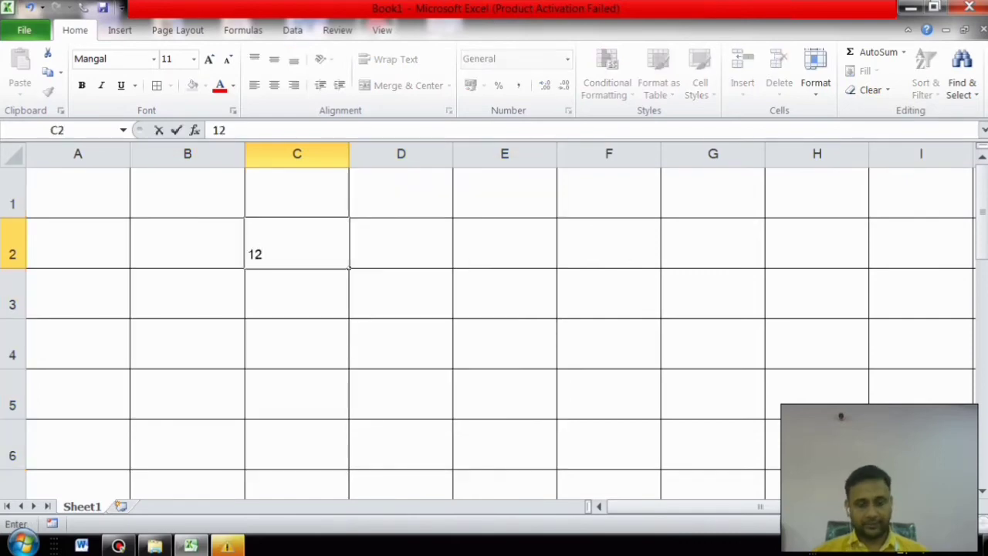
pyautogui.write('.344566767')
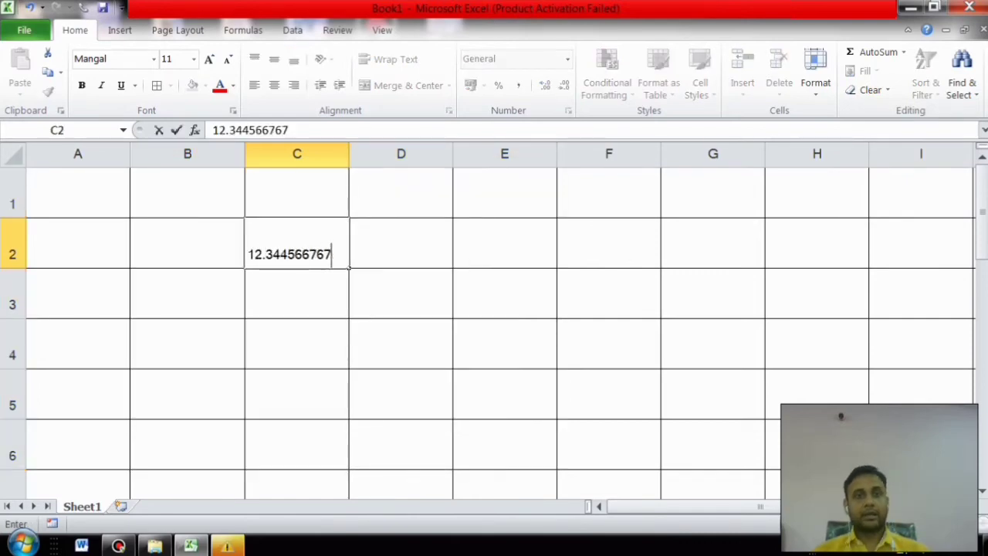
pyautogui.press('Return')
pyautogui.press('Up')
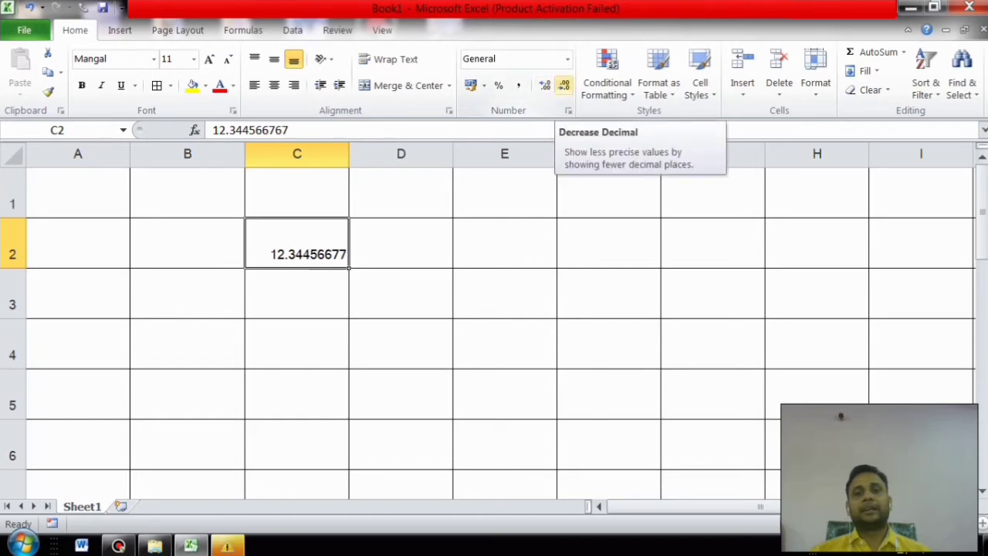
# Step: Decrease the decimal places shown in C2 down to a whole number
pyautogui.click(564, 85)
pyautogui.click(564, 85)
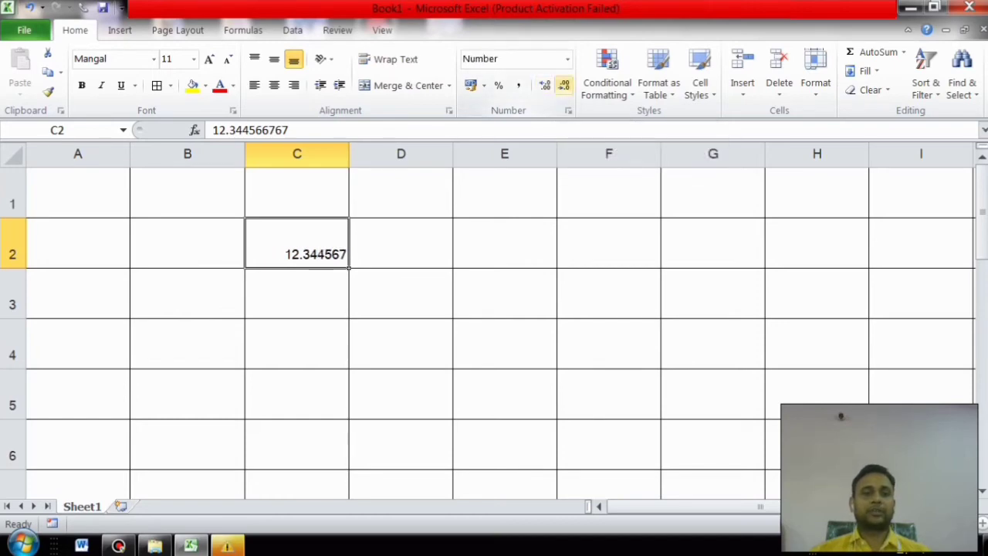
pyautogui.click(565, 85)
pyautogui.click(564, 85)
pyautogui.click(564, 85)
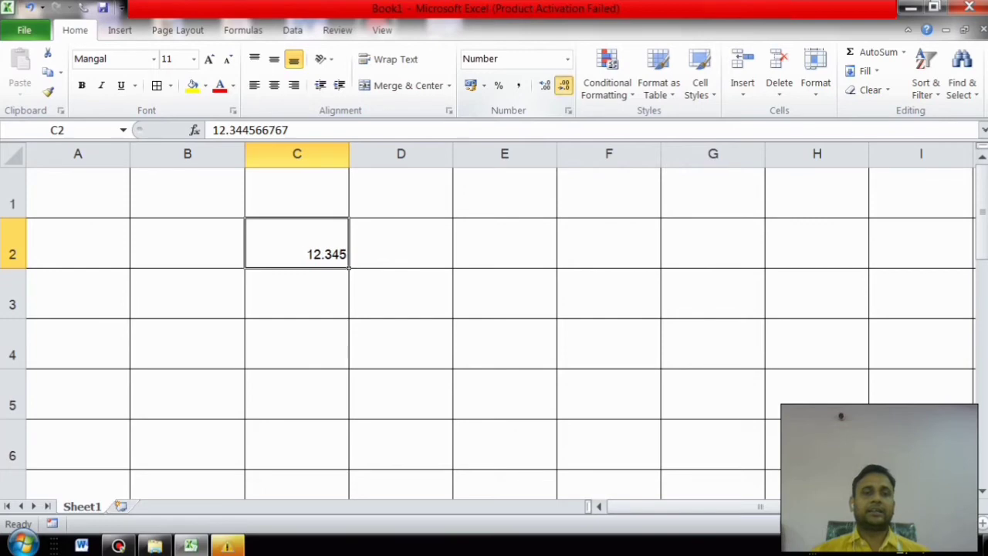
pyautogui.click(564, 85)
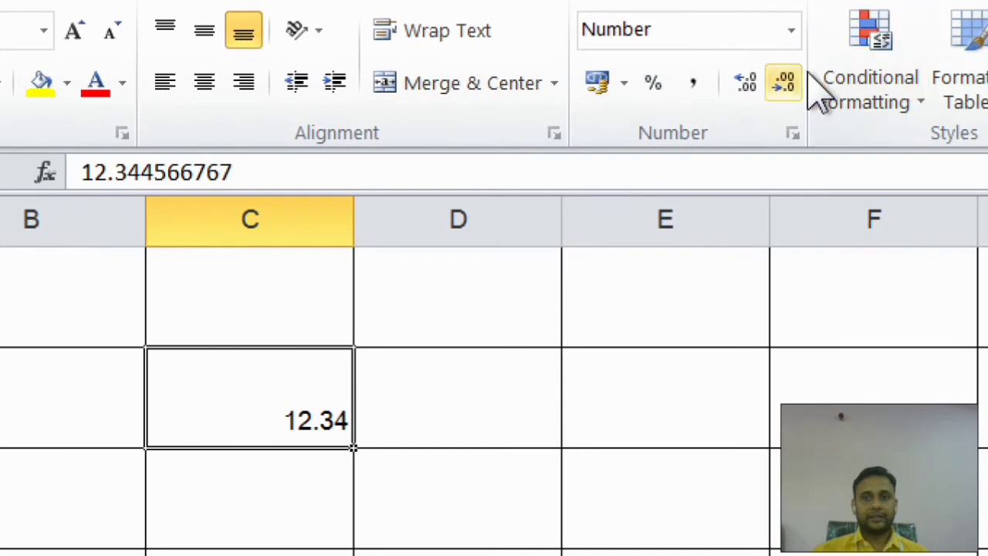
pyautogui.click(778, 86)
pyautogui.click(780, 88)
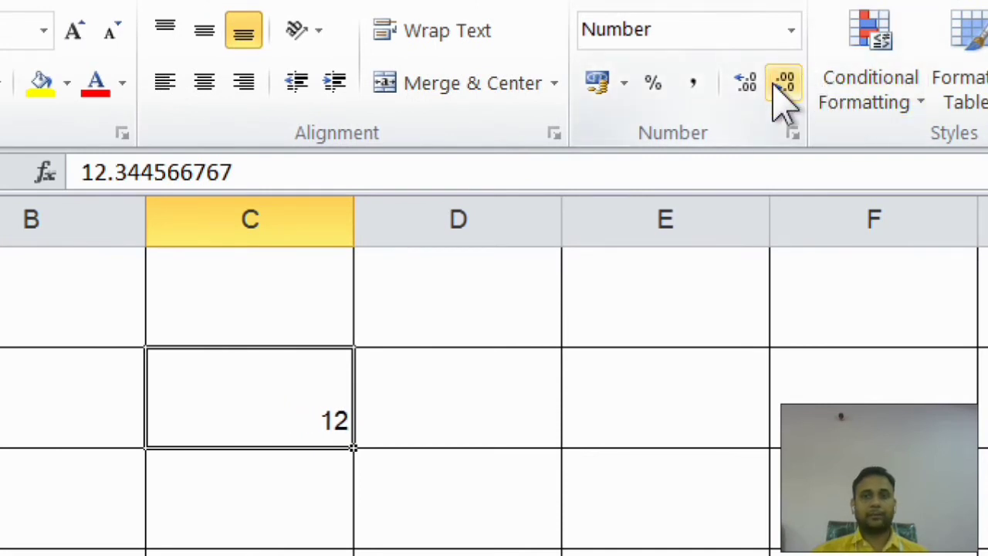
# Step: Increase the decimal places in C2 until it reads 12.3445668
pyautogui.click(746, 85)
pyautogui.click(747, 86)
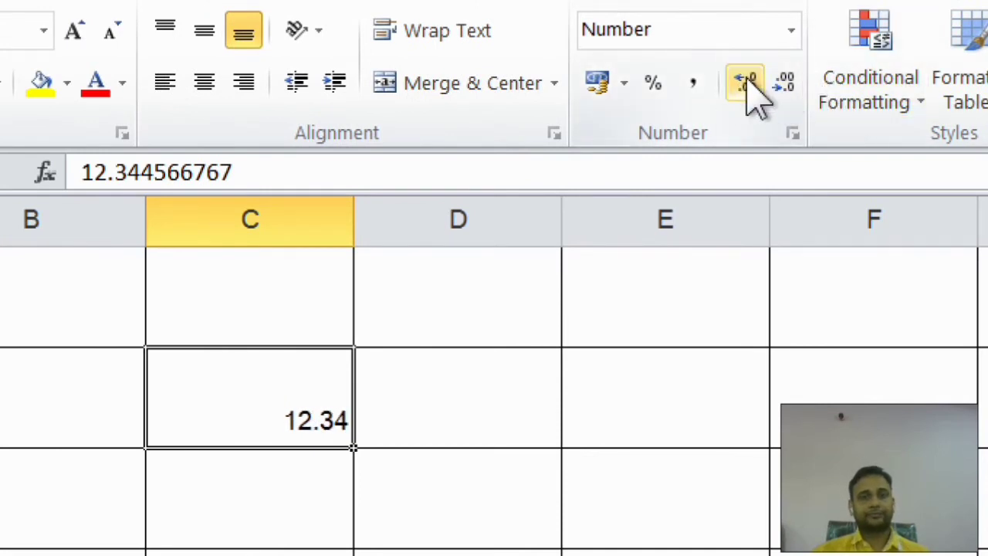
pyautogui.click(746, 83)
pyautogui.click(746, 83)
pyautogui.click(746, 84)
pyautogui.click(746, 83)
pyautogui.click(745, 83)
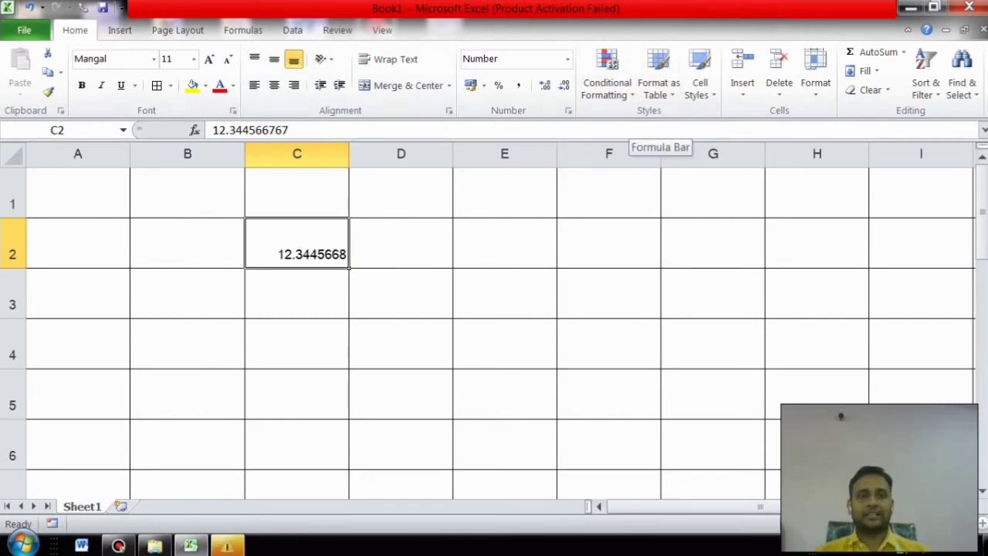
# Step: Delete C2's value, enter 12, 5 and 6 in B1:B3, and insert a new worksheet
pyautogui.press('Delete')
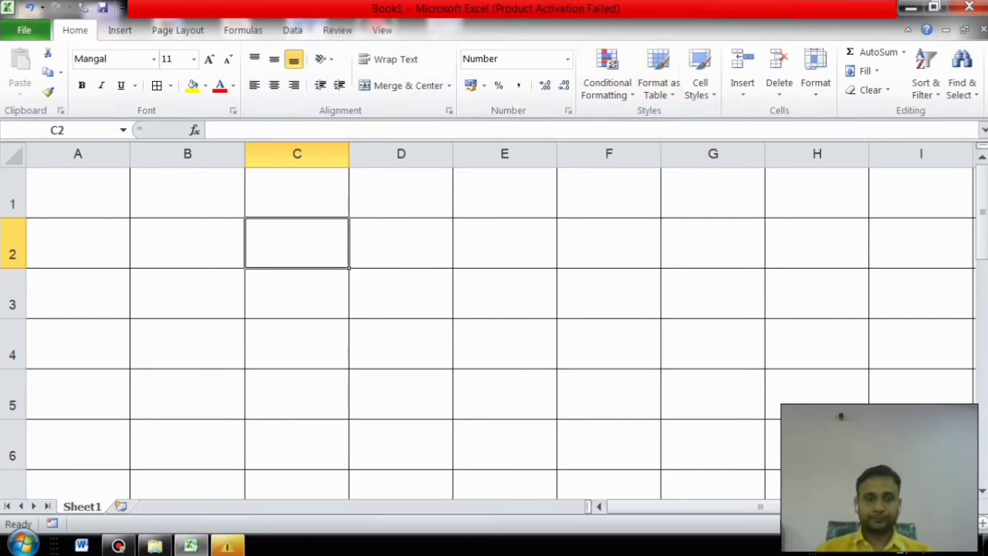
pyautogui.press('Left')
pyautogui.press('Up')
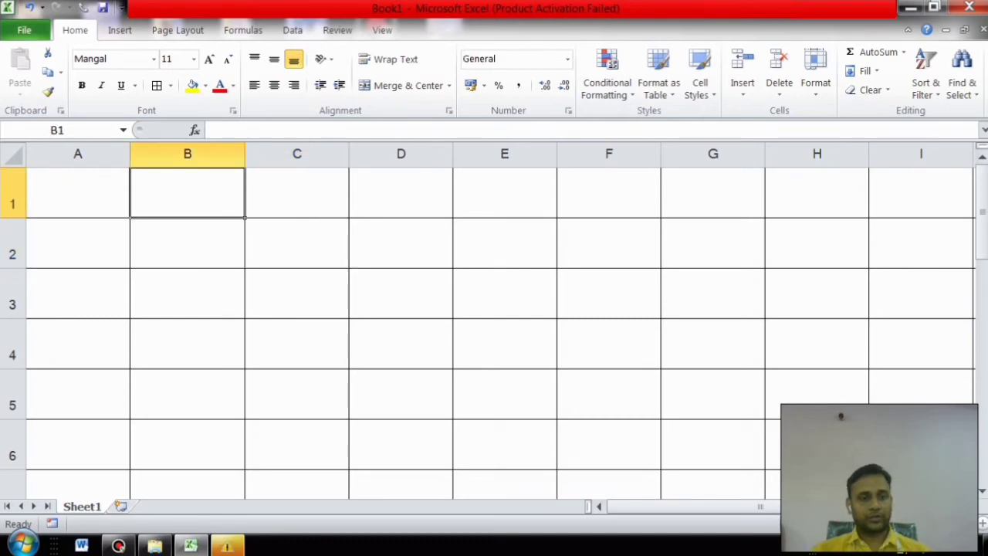
pyautogui.write('12')
pyautogui.press('Return')
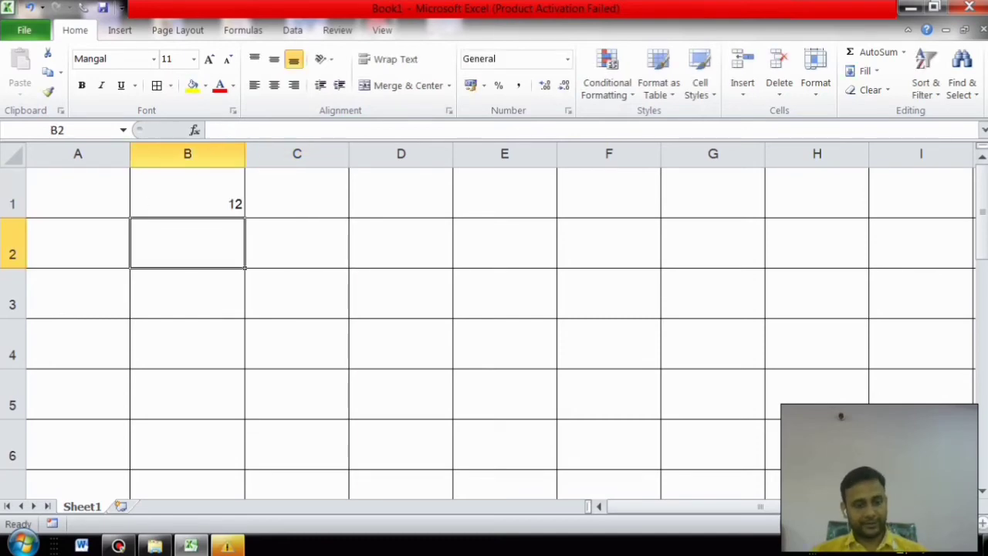
pyautogui.write('5')
pyautogui.press('Return')
pyautogui.write('6')
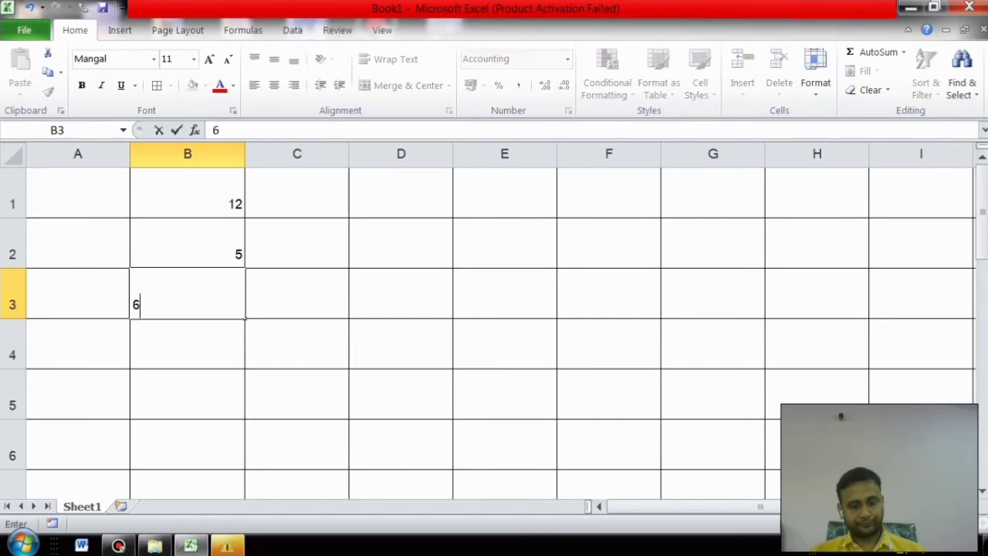
pyautogui.press('Return')
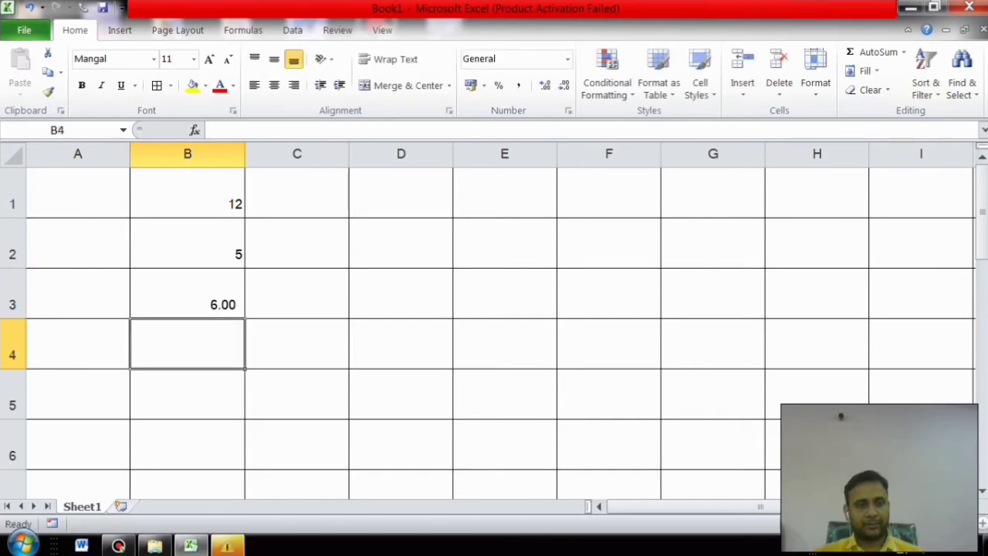
pyautogui.click(121, 506)
# Step: Enter 12, 10, 11 and 6 down B1:B4 on Sheet2
pyautogui.click(122, 180)
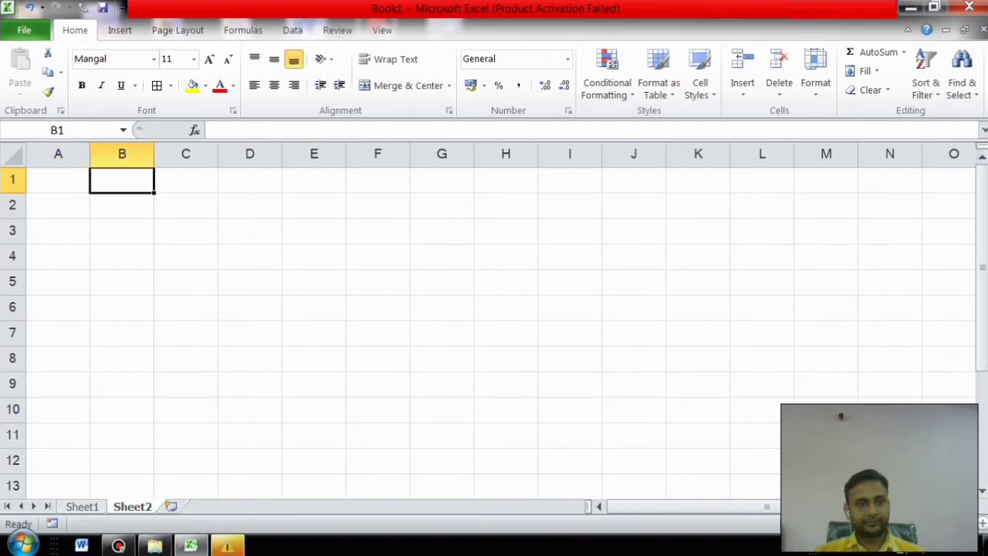
pyautogui.write('12')
pyautogui.press('Return')
pyautogui.write('10')
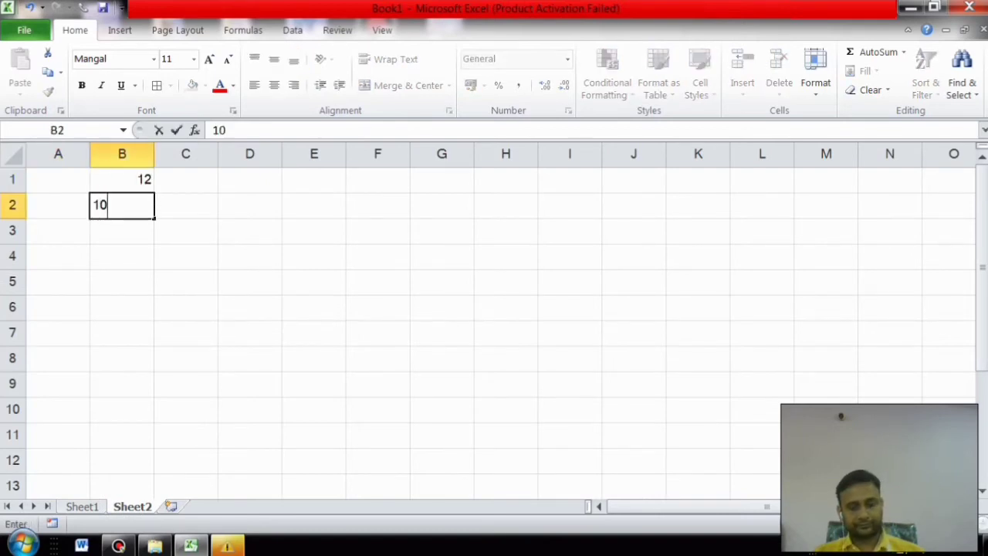
pyautogui.press('Return')
pyautogui.write('11')
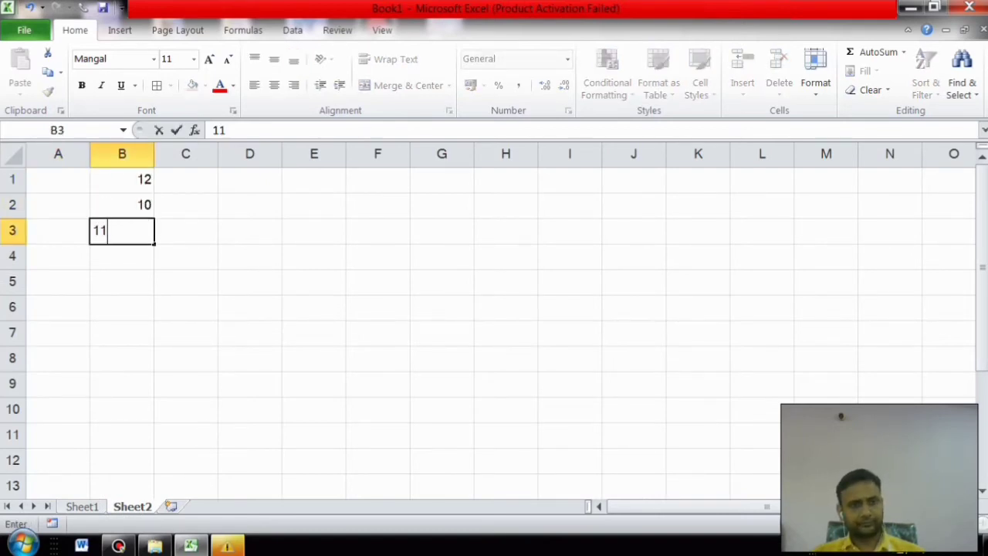
pyautogui.press('Return')
pyautogui.write('6')
pyautogui.click(185, 180)
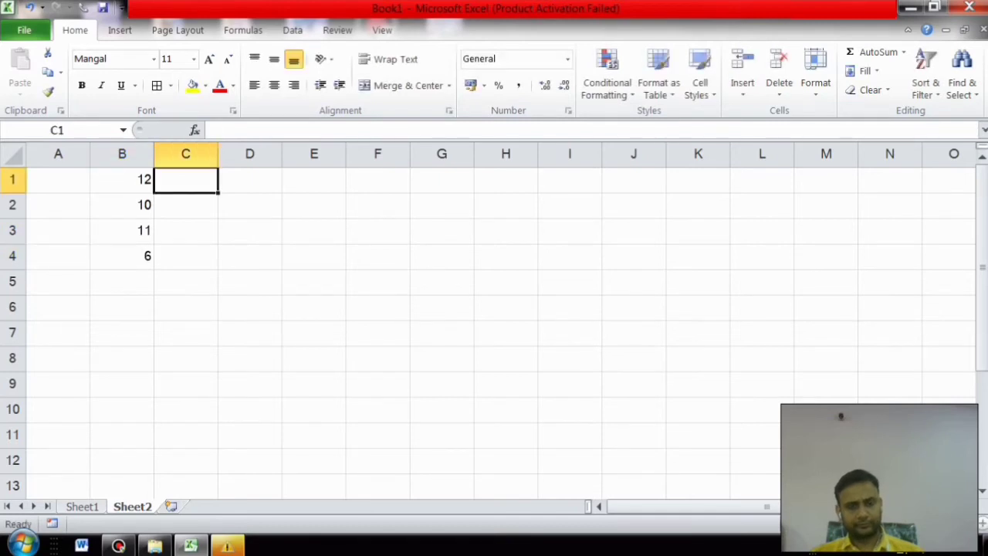
# Step: Enter 66, 11, 8 and 0 down C1:C4
pyautogui.write('66')
pyautogui.press('Return')
pyautogui.write('11')
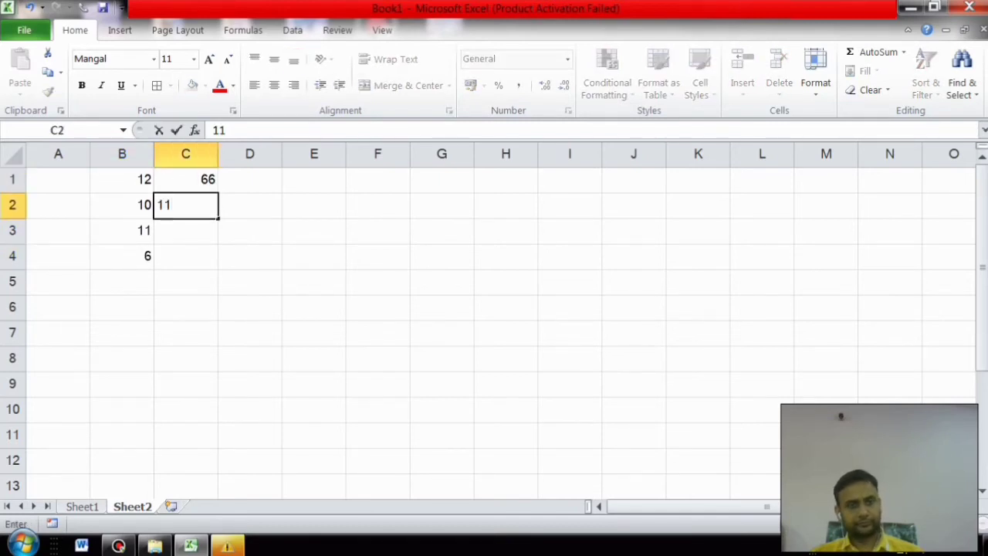
pyautogui.press('Return')
pyautogui.write('8')
pyautogui.press('Return')
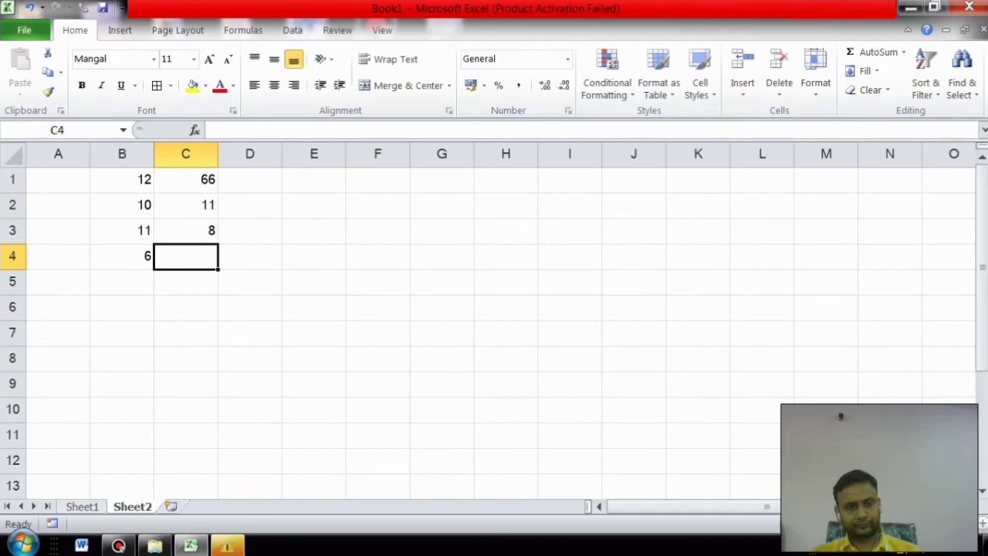
pyautogui.write('0')
pyautogui.press('Right')
pyautogui.hotkey('ctrl', 'Up')
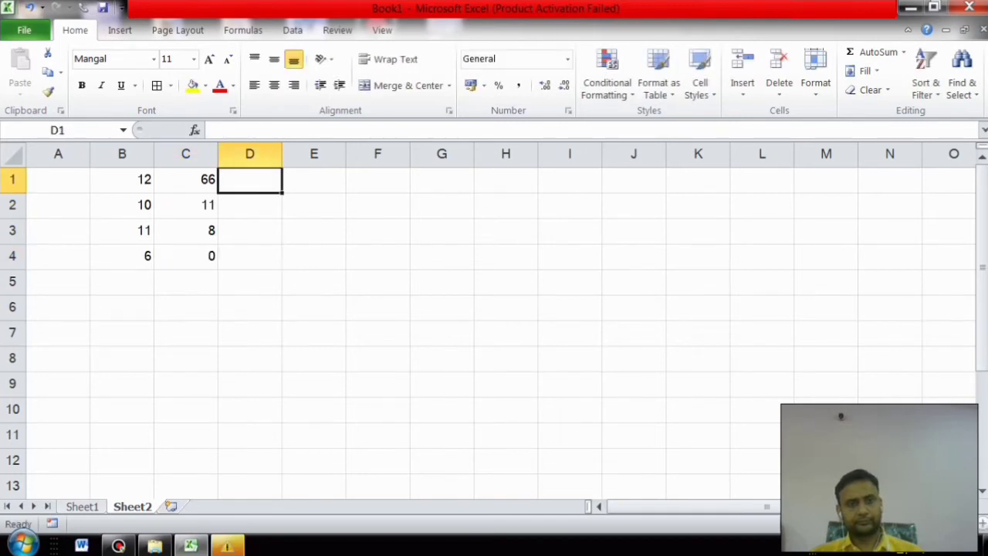
# Step: Enter 11, 50, 40 and 35 down D1:D4
pyautogui.write('11')
pyautogui.press('Return')
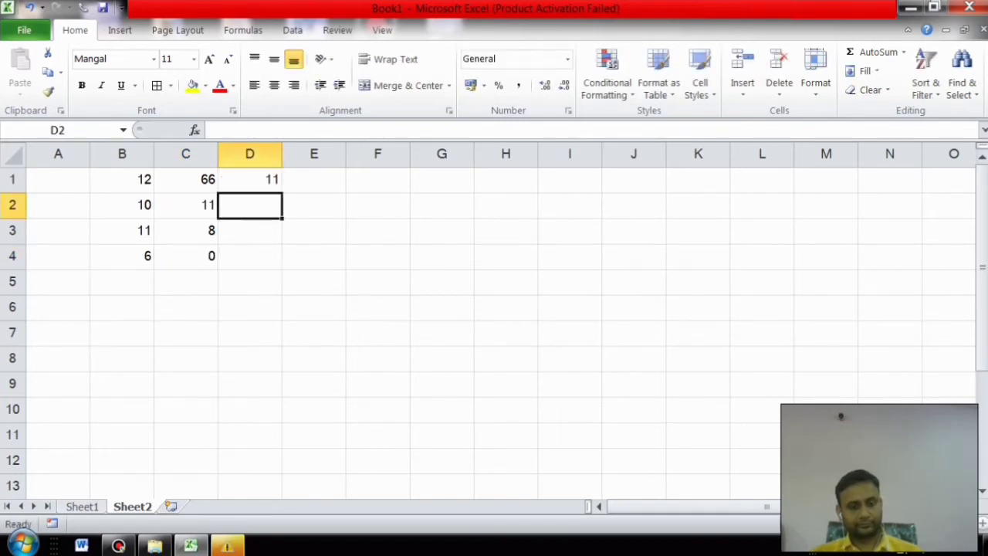
pyautogui.write('50')
pyautogui.press('Return')
pyautogui.write('40')
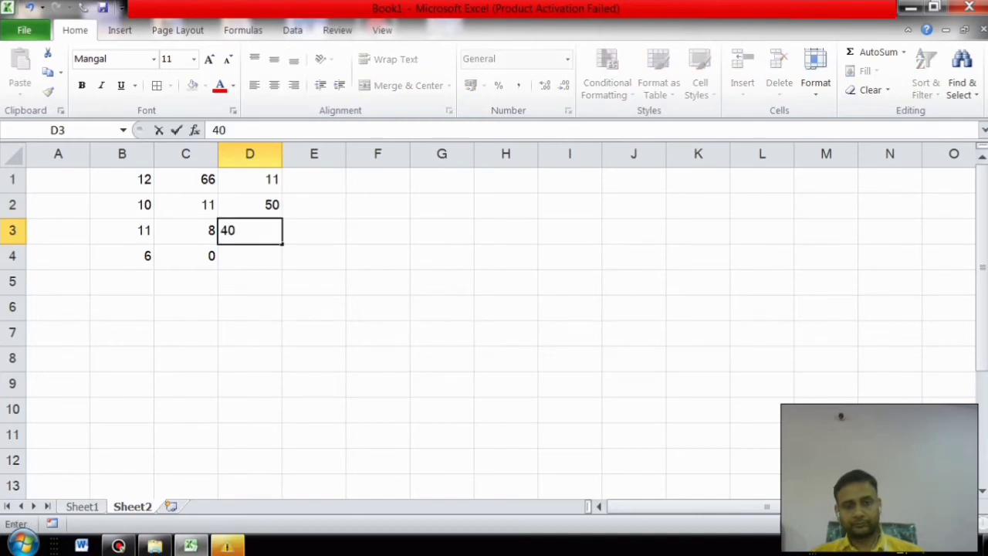
pyautogui.press('Return')
pyautogui.write('35')
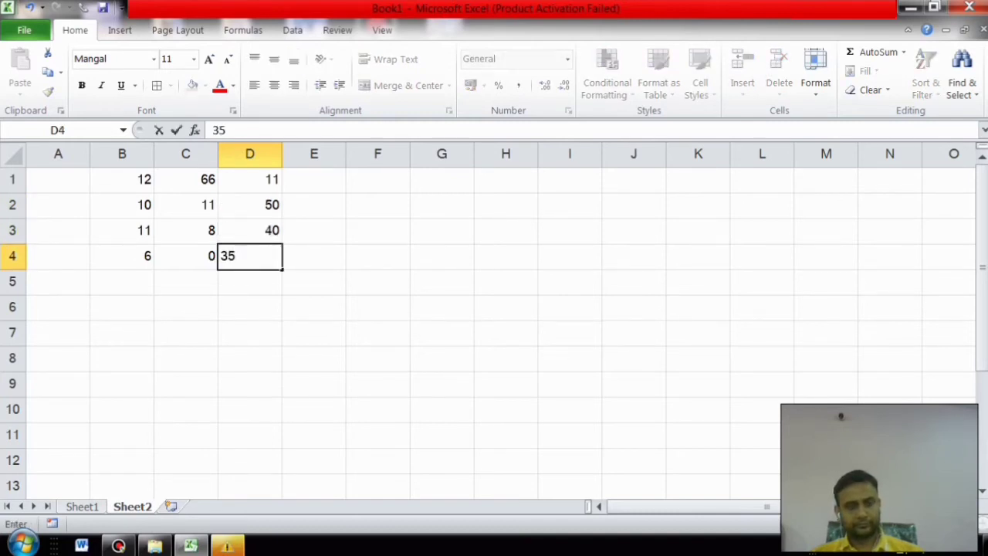
pyautogui.click(314, 307)
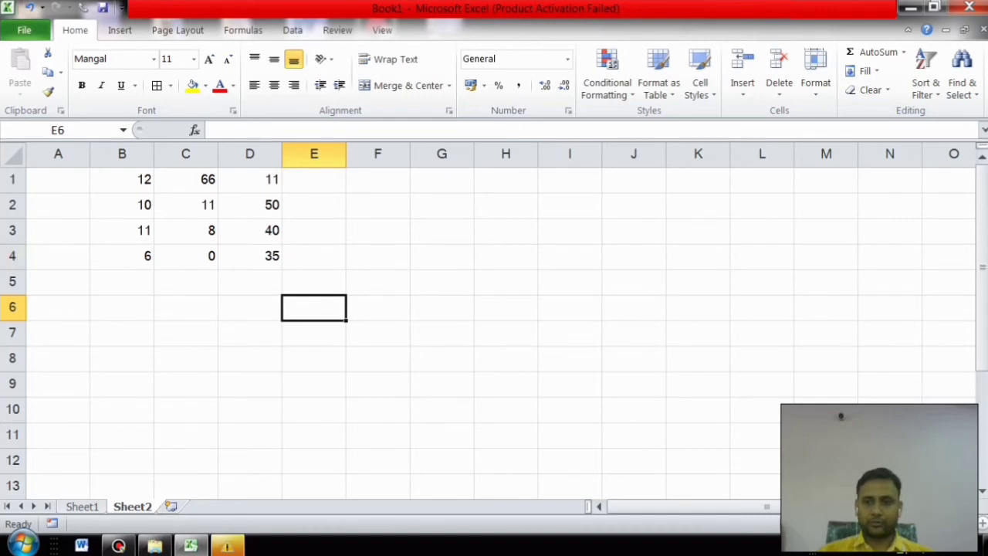
pyautogui.scroll(2, 494, 324)
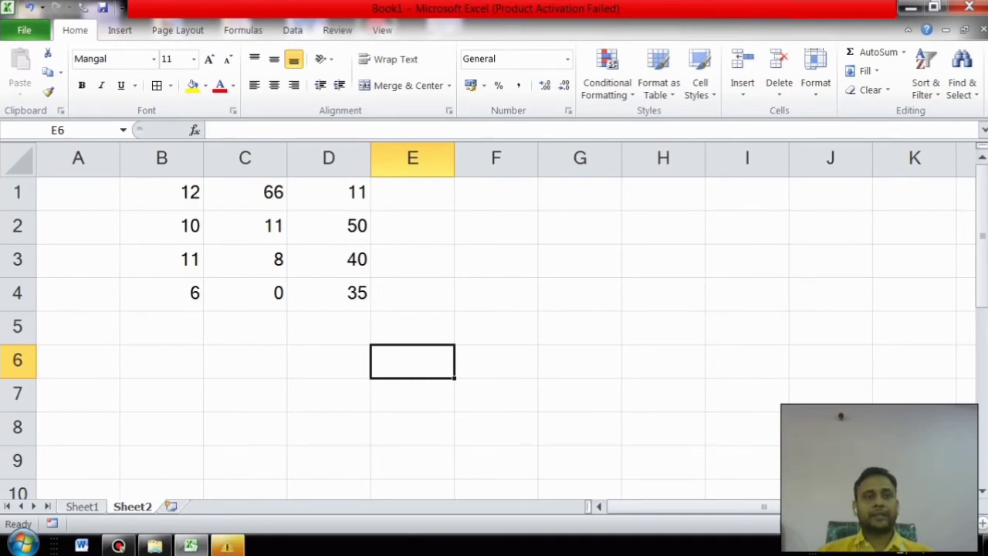
pyautogui.moveTo(161, 193); pyautogui.dragTo(328, 292)
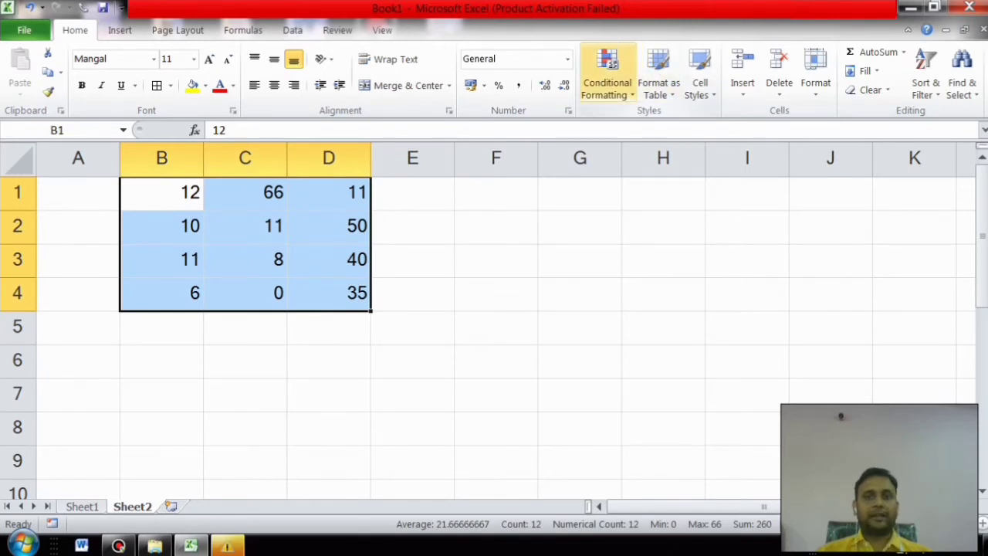
pyautogui.click(606, 74)
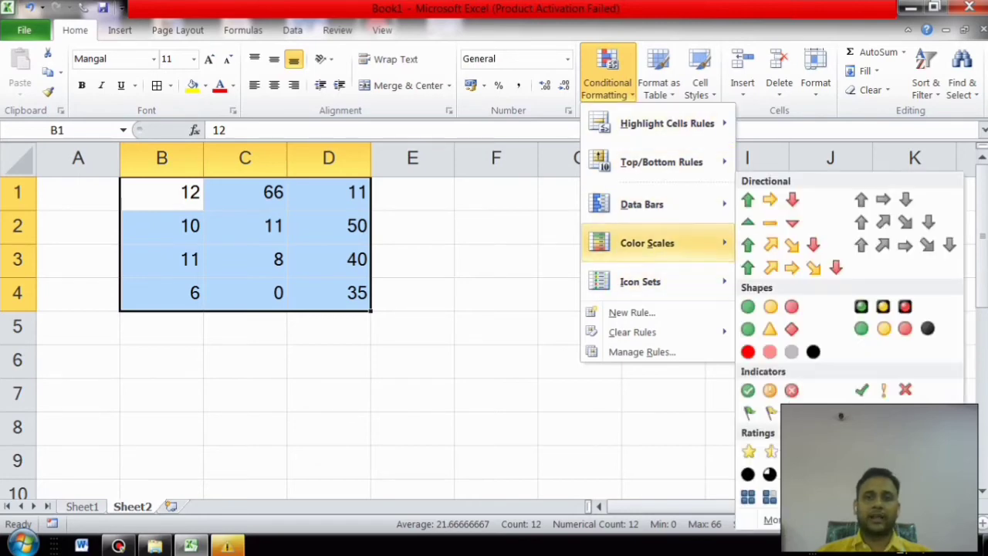
pyautogui.moveTo(641, 204)
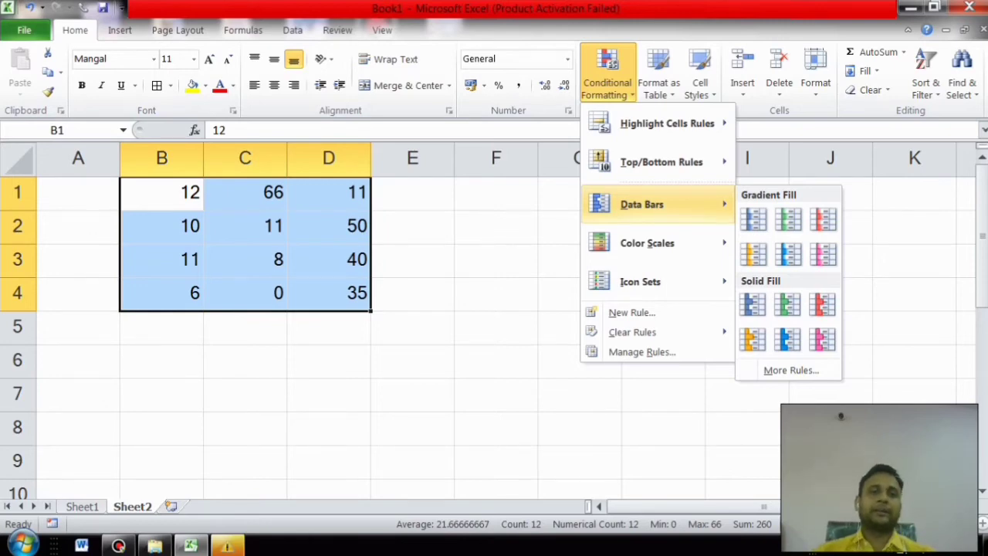
pyautogui.click(162, 192)
pyautogui.moveTo(161, 193); pyautogui.dragTo(329, 295)
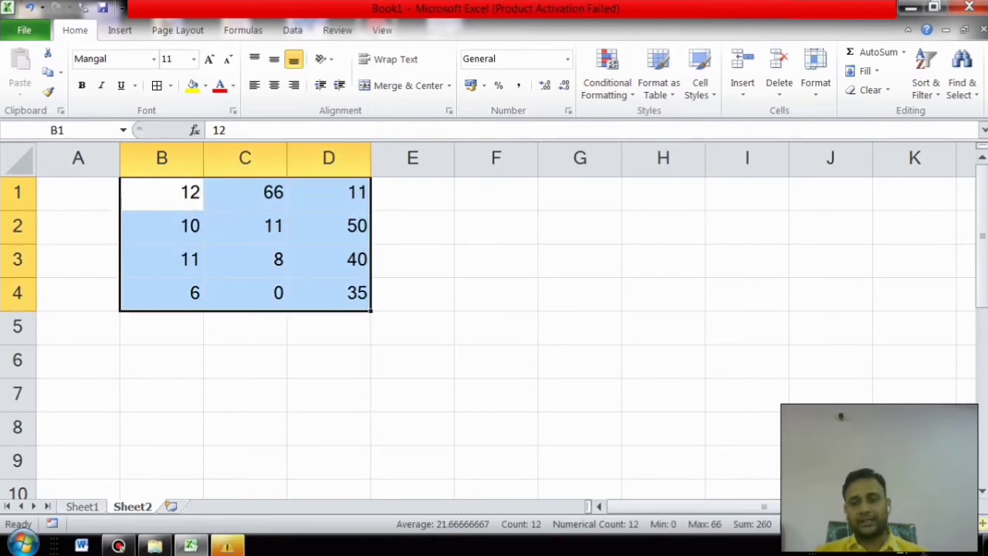
pyautogui.scroll(10, 488, 321)
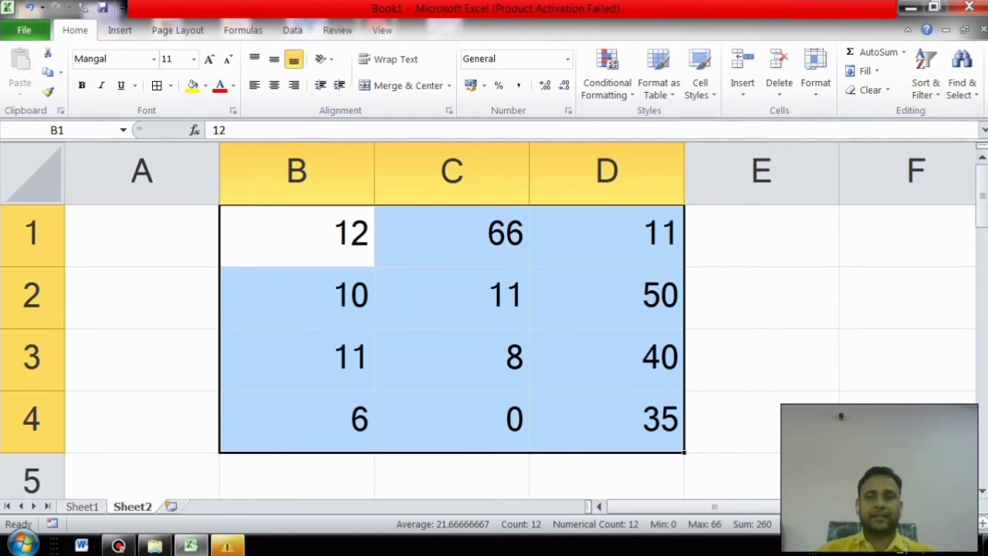
# Step: Apply blue gradient data bars to B1:D4
pyautogui.click(607, 77)
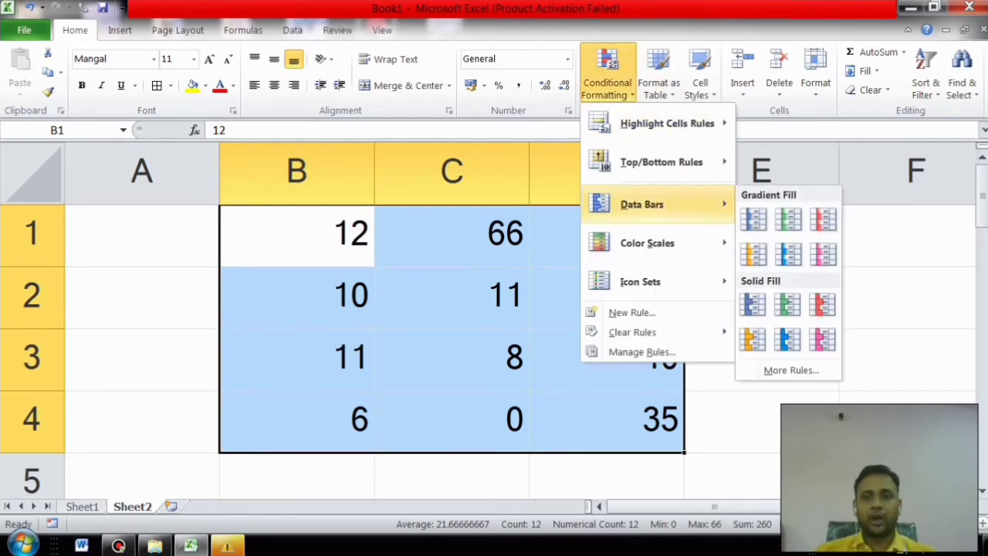
pyautogui.click(753, 219)
pyautogui.click(761, 298)
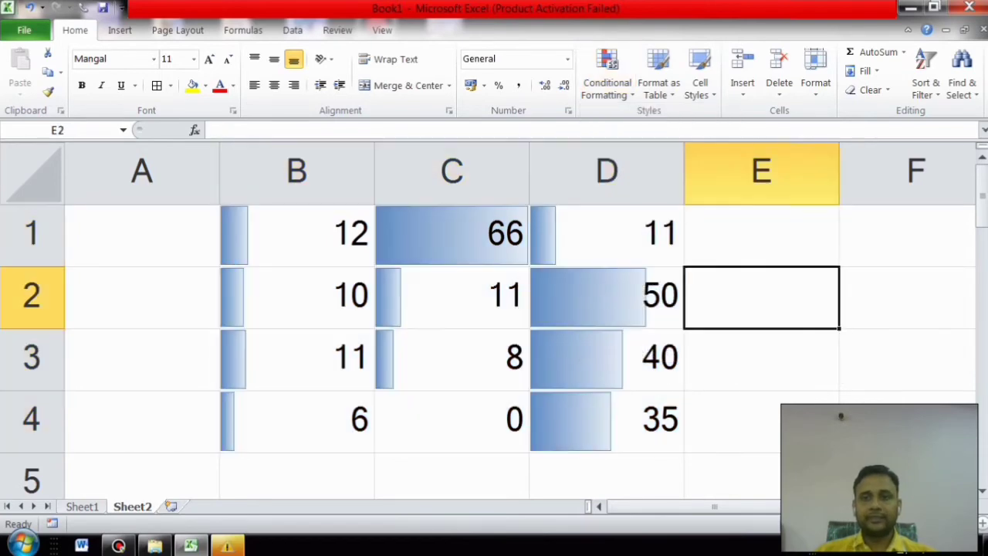
pyautogui.click(908, 422)
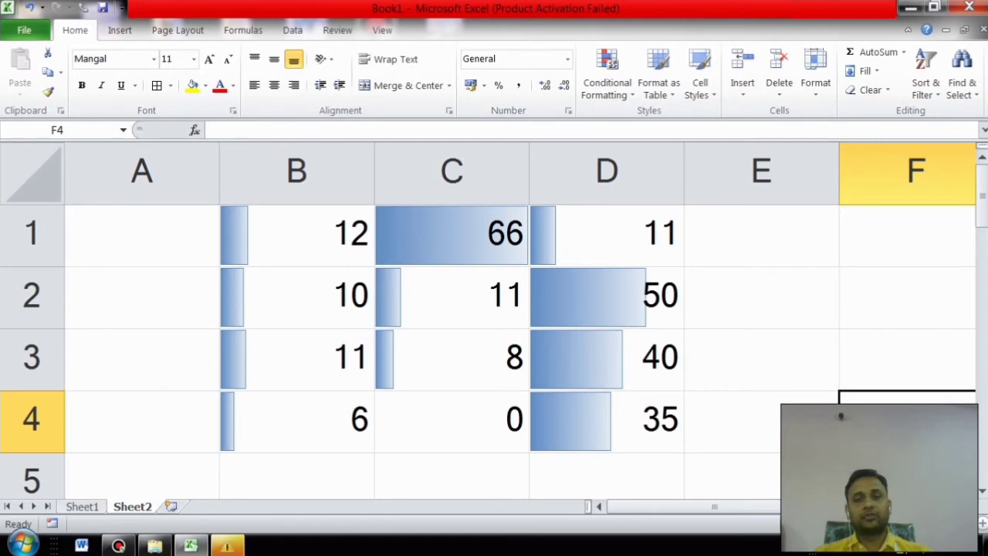
# Step: Change the value in C4 from 0 to 5
pyautogui.click(452, 235)
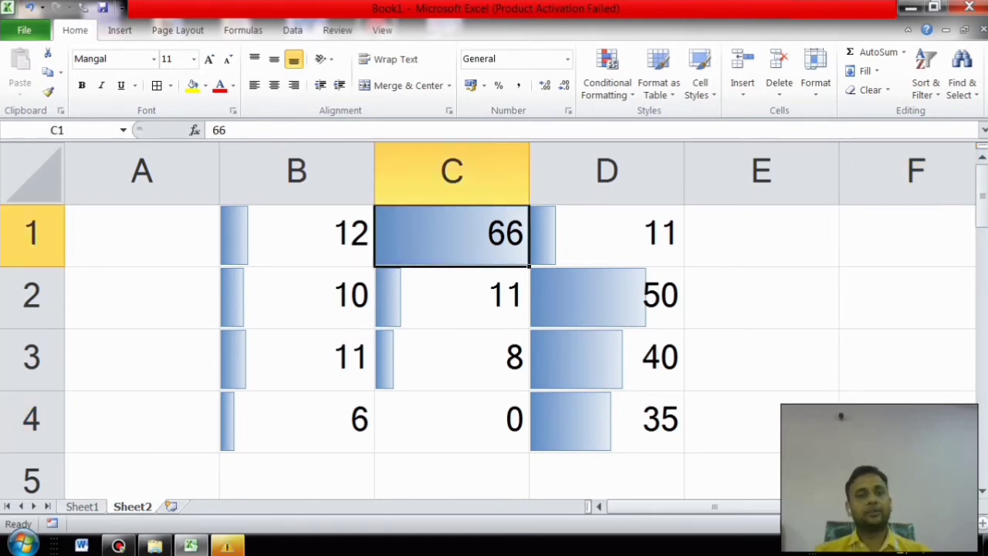
pyautogui.click(452, 421)
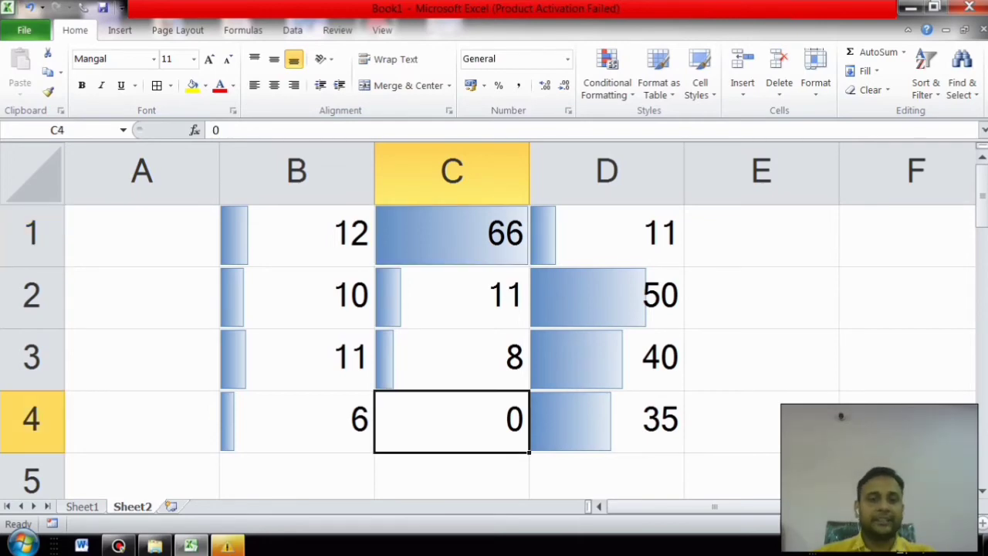
pyautogui.write('5')
pyautogui.click(915, 421)
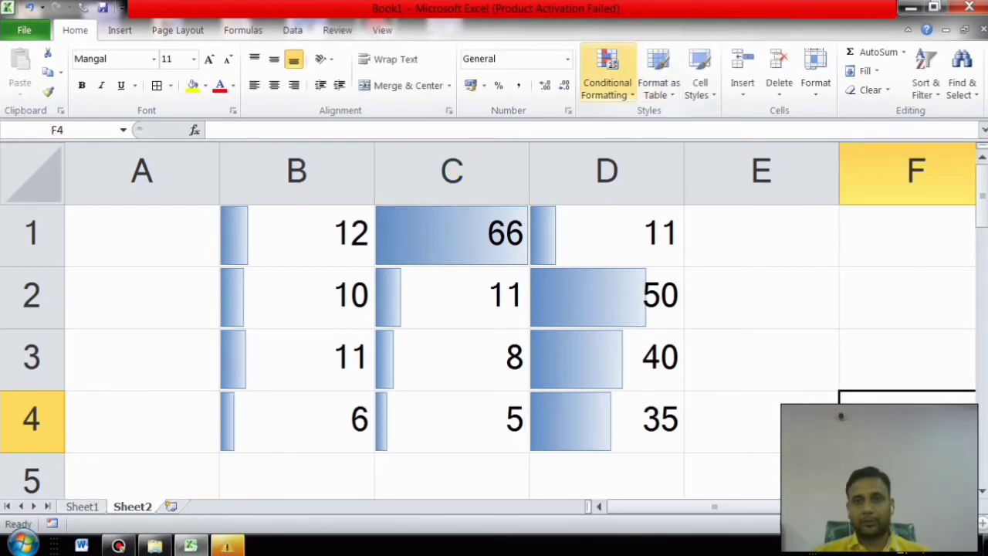
# Step: Try red Solid Fill data bars on B1:D4, then undo back to the gradient bars
pyautogui.click(607, 74)
pyautogui.moveTo(642, 204)
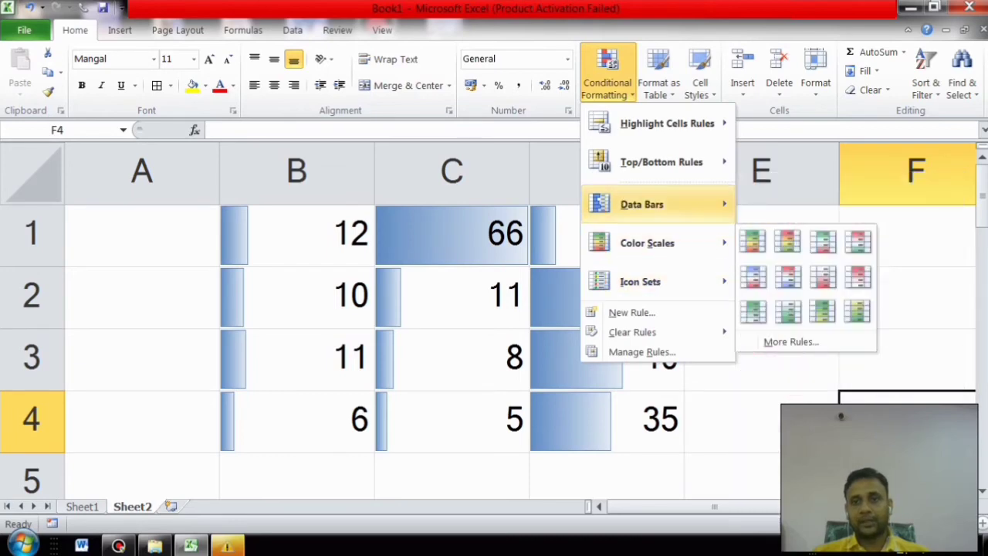
pyautogui.click(822, 304)
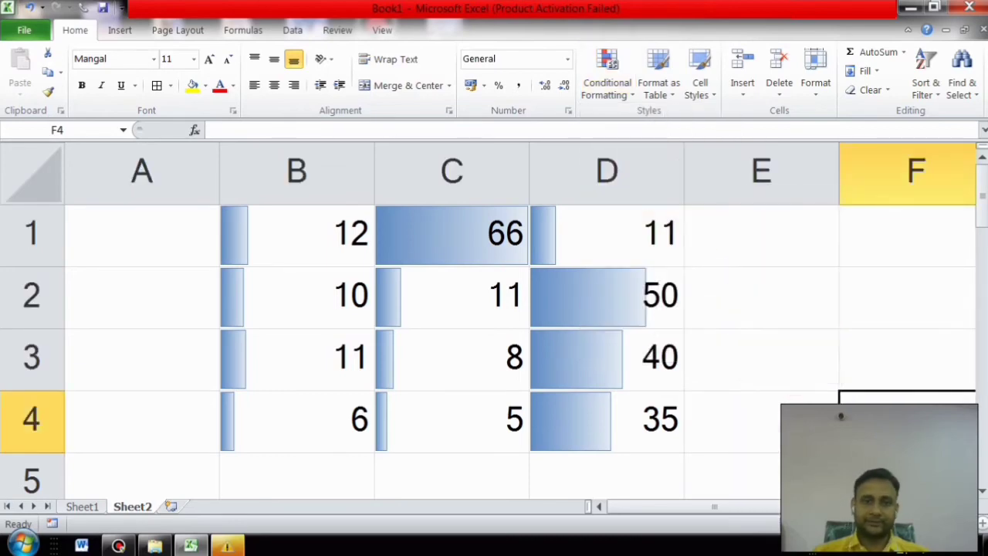
pyautogui.moveTo(309, 231); pyautogui.dragTo(617, 420)
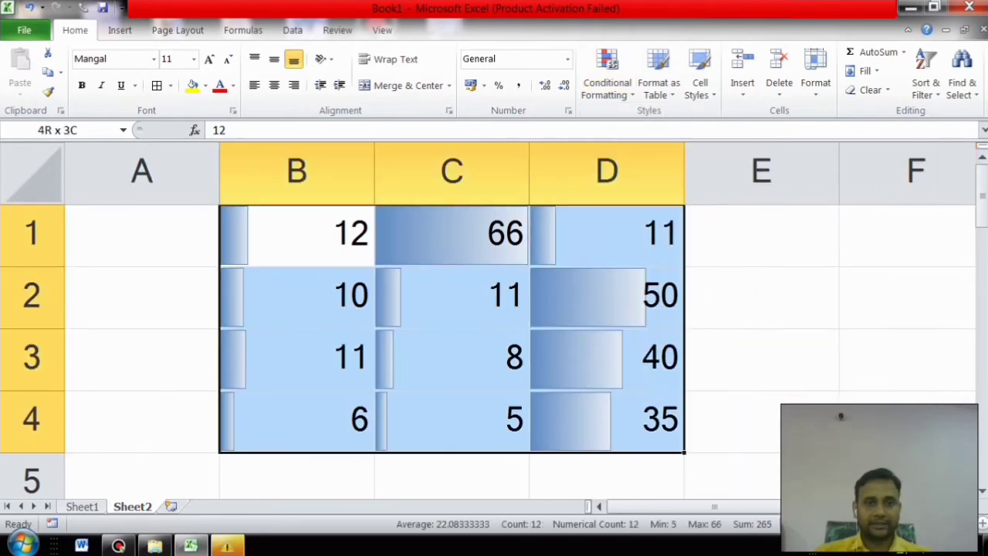
pyautogui.click(607, 73)
pyautogui.moveTo(642, 204)
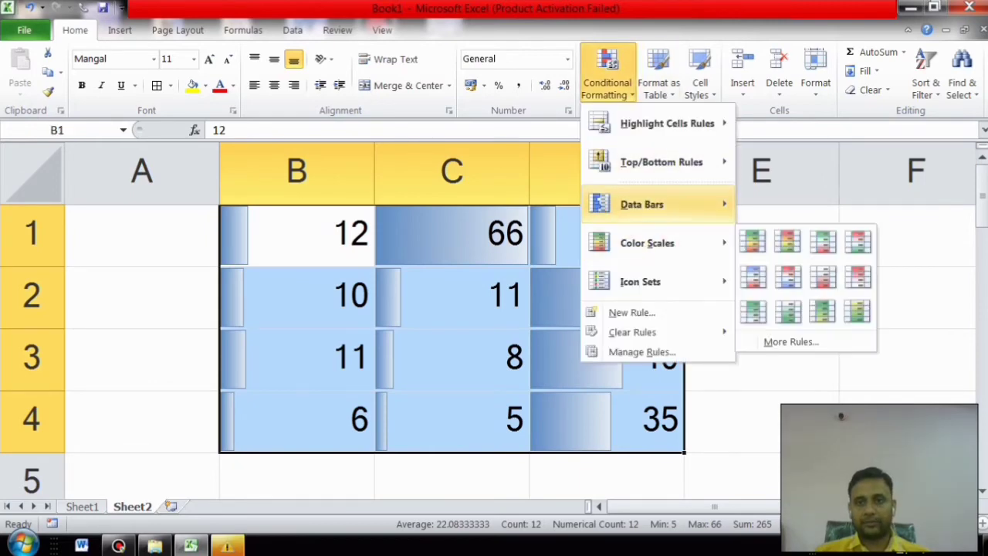
pyautogui.click(823, 305)
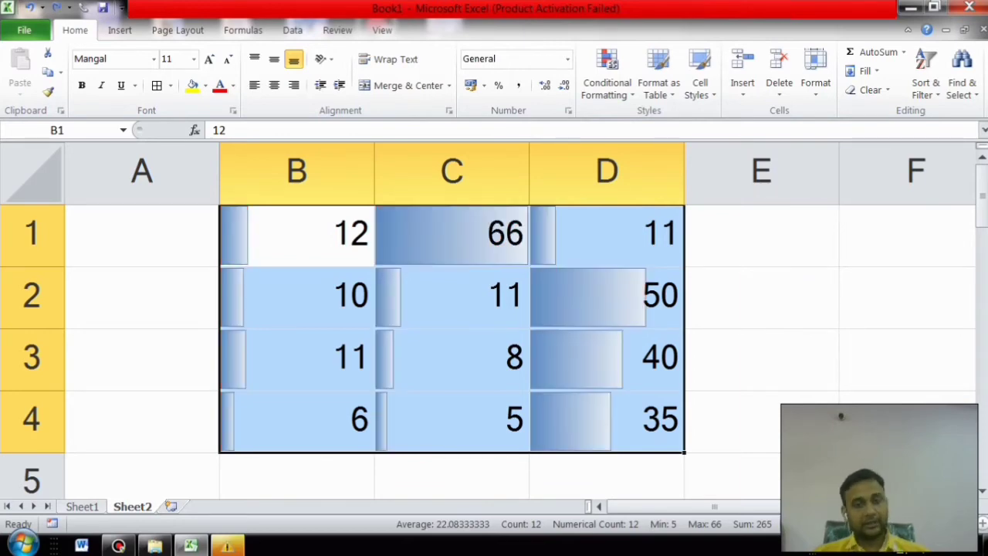
pyautogui.click(888, 395)
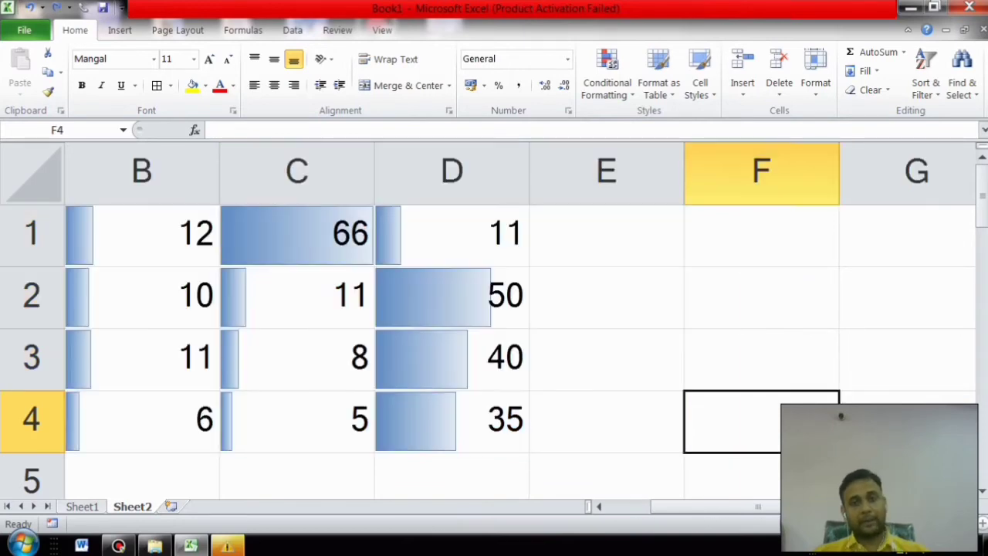
# Step: Undo the C4 edit and the data bars, then apply a Red-Yellow-Green color scale to B1:D4
pyautogui.hotkey('ctrl', 'z')
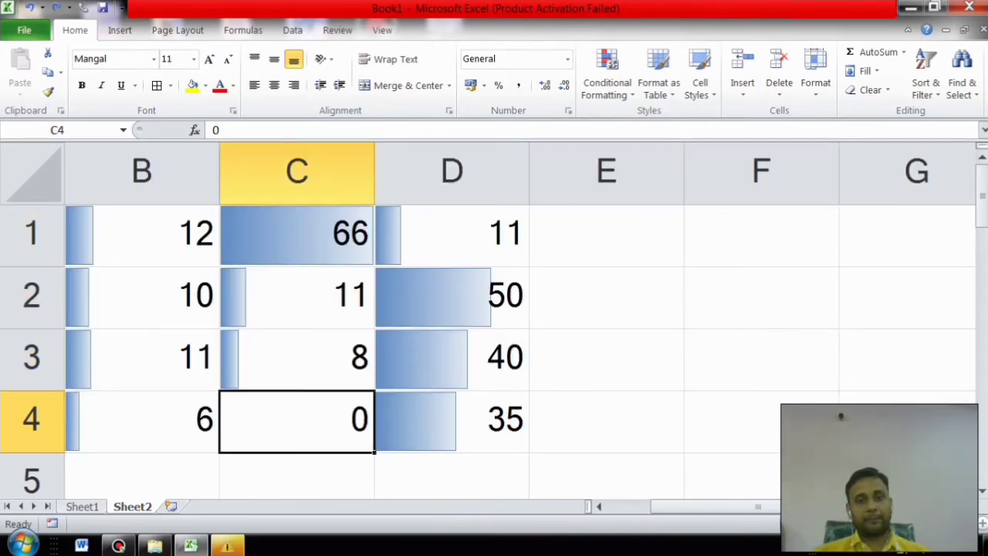
pyautogui.hotkey('ctrl', 'z')
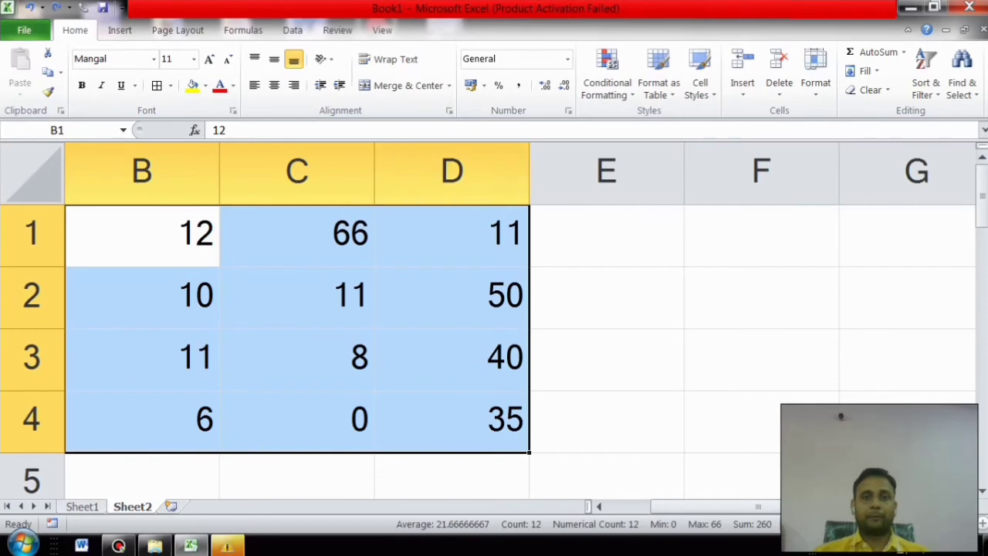
pyautogui.click(607, 85)
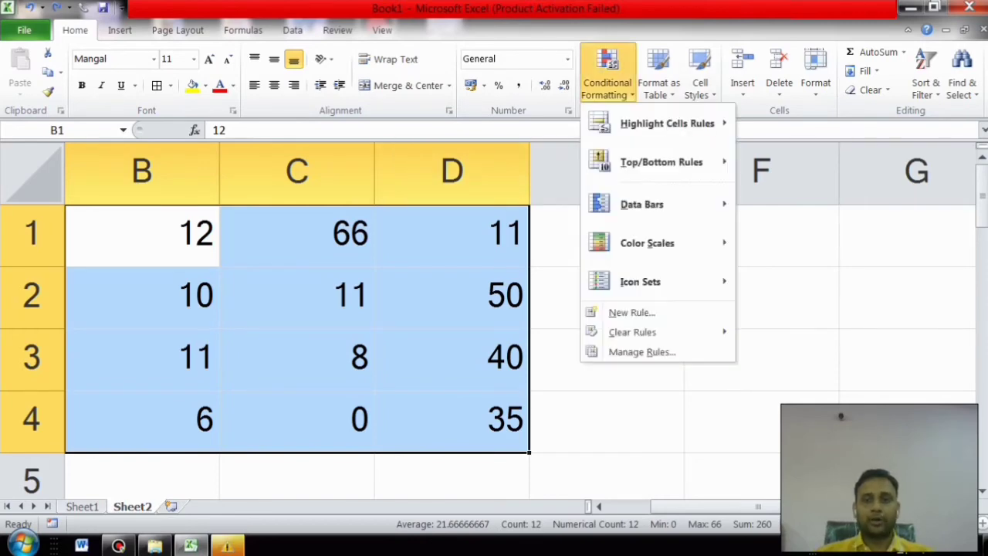
pyautogui.moveTo(647, 242)
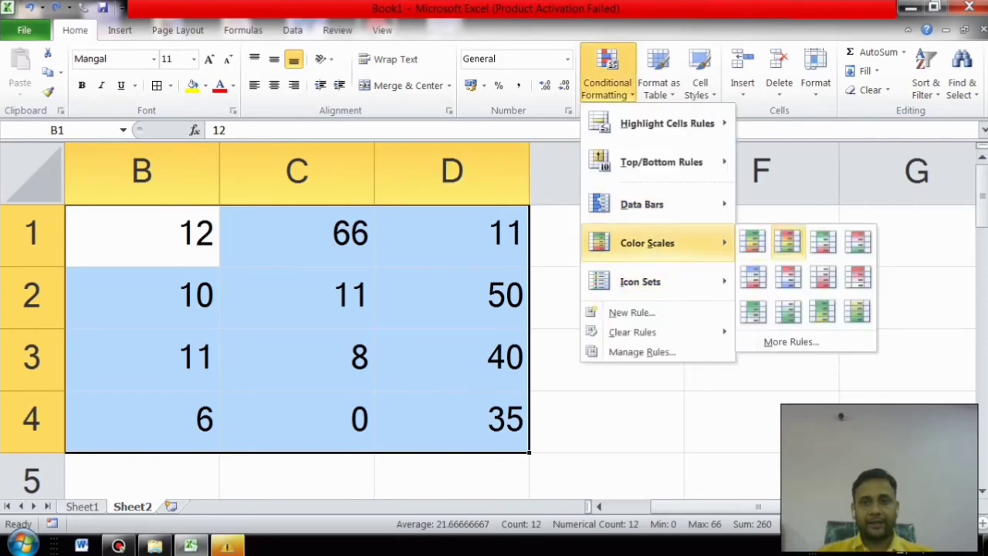
pyautogui.click(788, 241)
pyautogui.click(606, 298)
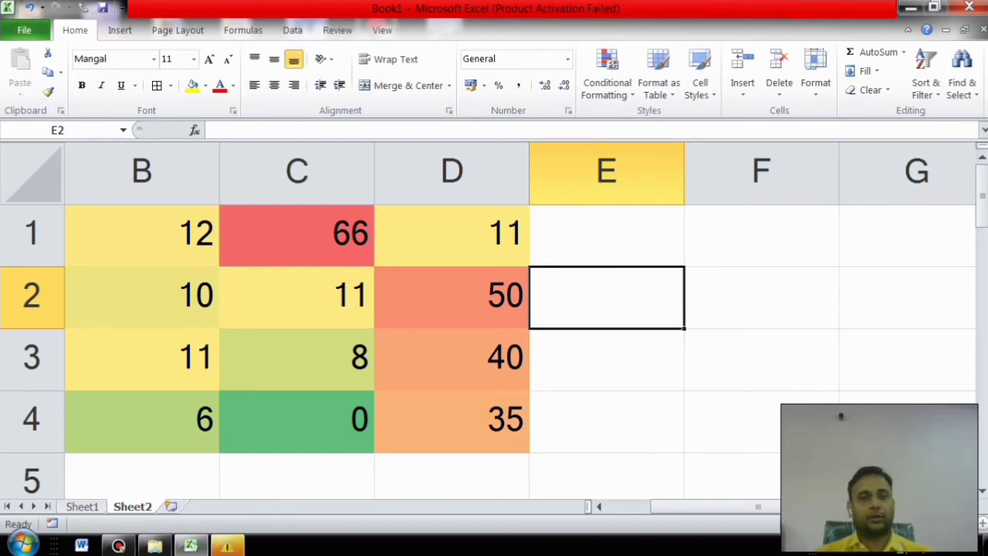
# Step: Compare the scale's shading across cells B3, C2, D1, B1, B2 and the highest value, C1
pyautogui.click(142, 359)
pyautogui.click(296, 298)
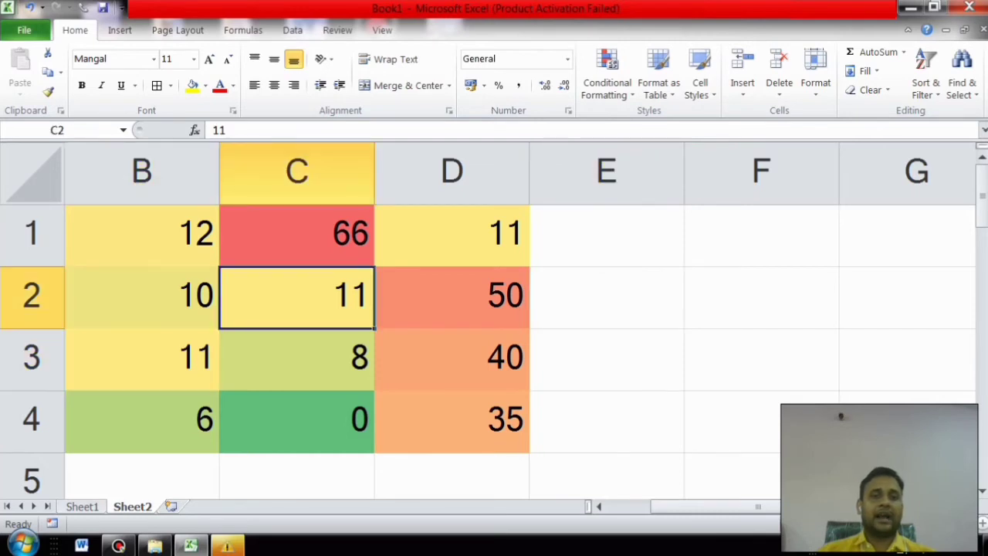
pyautogui.click(452, 236)
pyautogui.click(142, 236)
pyautogui.click(296, 298)
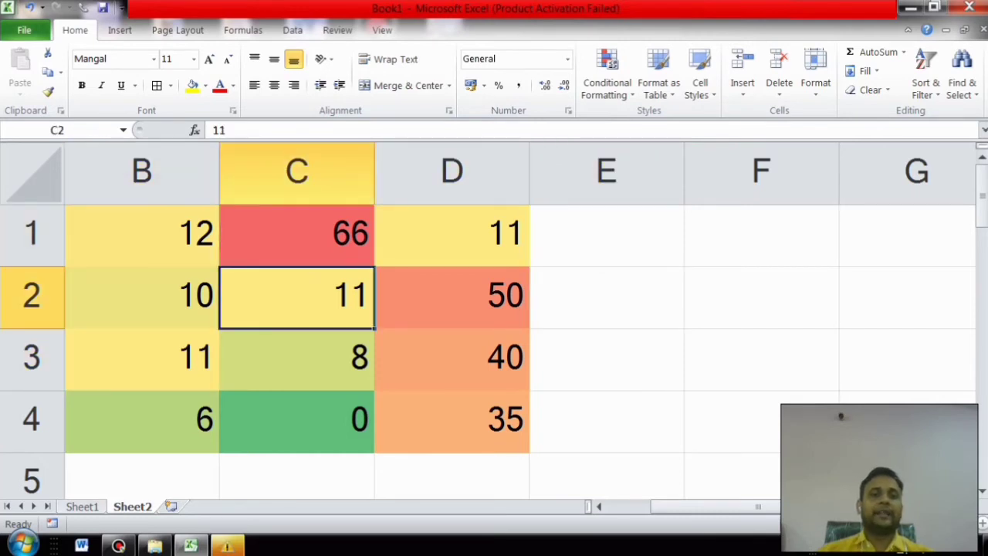
pyautogui.click(142, 359)
pyautogui.click(296, 298)
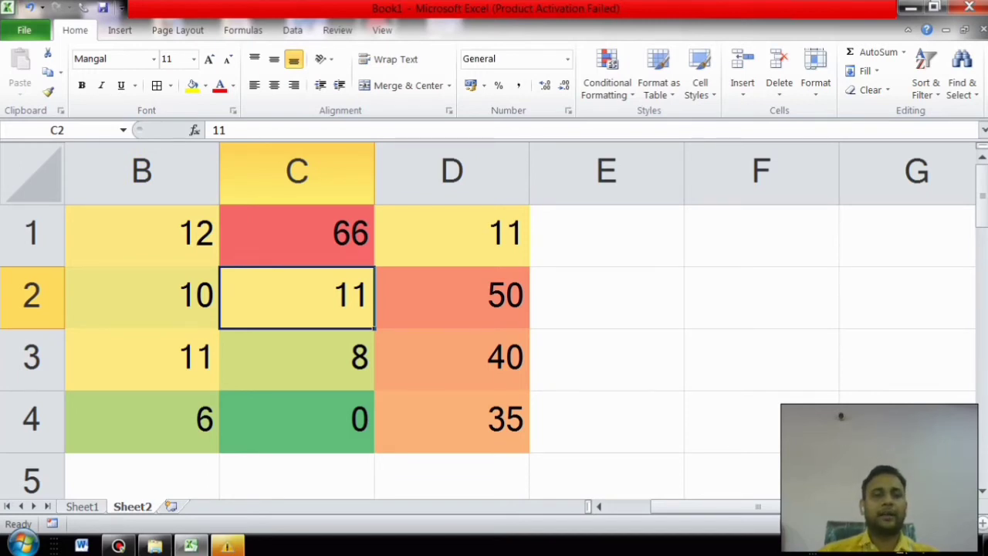
pyautogui.click(142, 298)
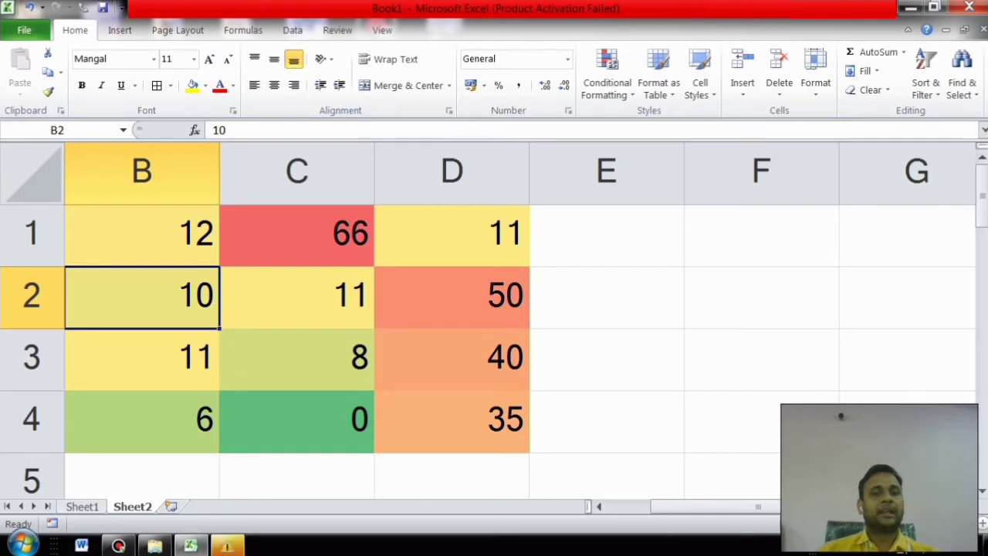
pyautogui.click(296, 236)
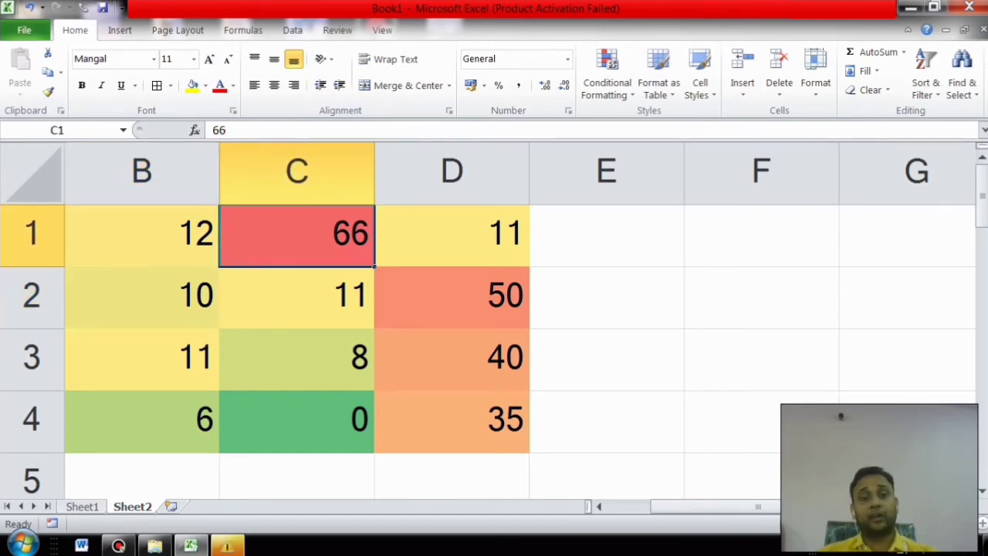
# Step: Change D2 to 66 and D4 to 0 to watch the colours update
pyautogui.click(452, 298)
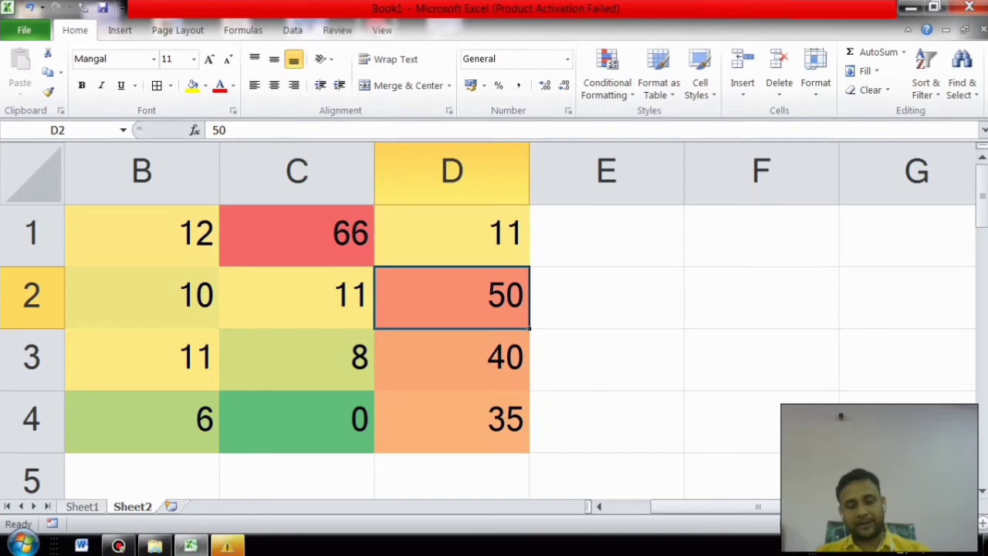
pyautogui.write('66')
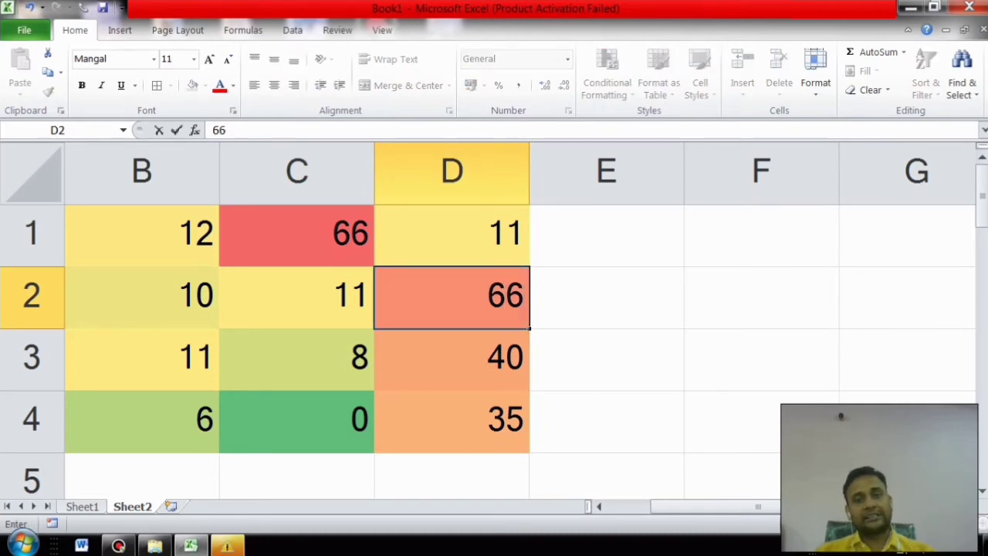
pyautogui.click(761, 298)
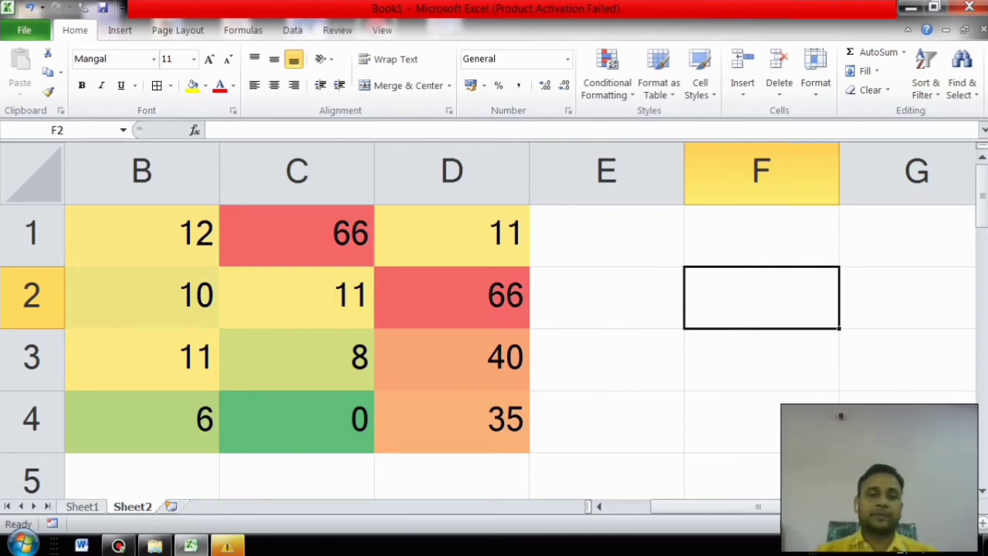
pyautogui.click(452, 421)
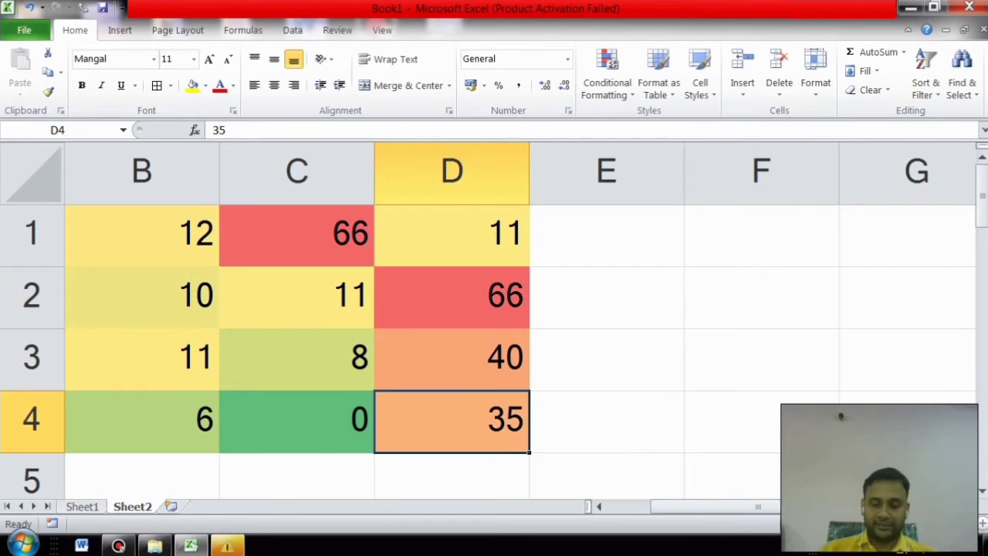
pyautogui.write('0')
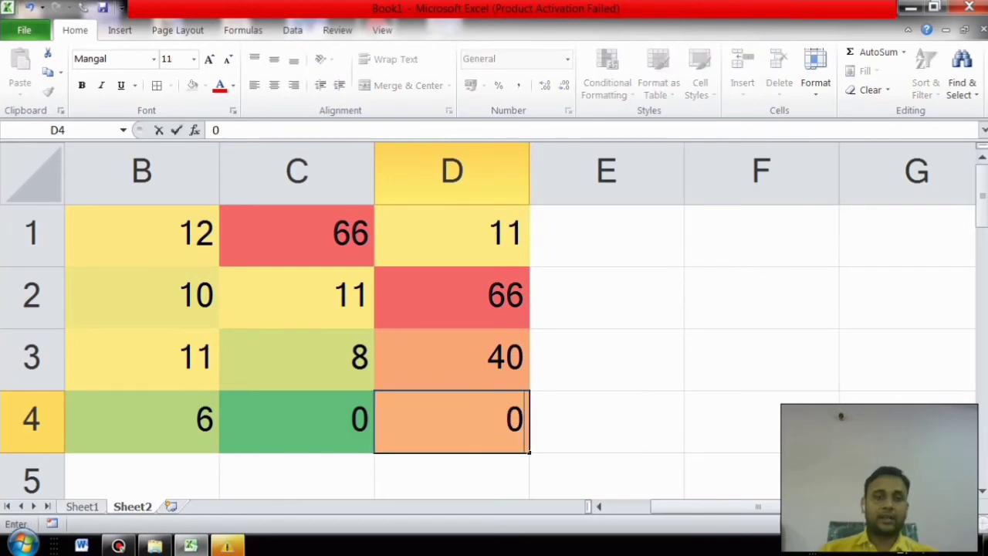
pyautogui.press('Right')
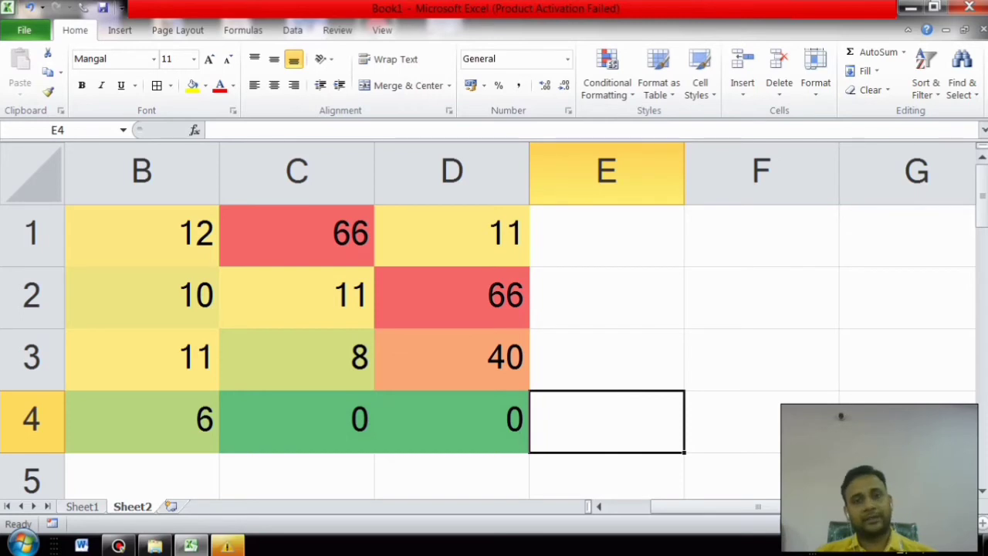
# Step: Undo the color scale and value edits, then apply 3 Arrows (Colored) icons to B1:D4
pyautogui.hotkey('ctrl', 'z')
pyautogui.hotkey('ctrl', 'z')
pyautogui.hotkey('ctrl', 'z')
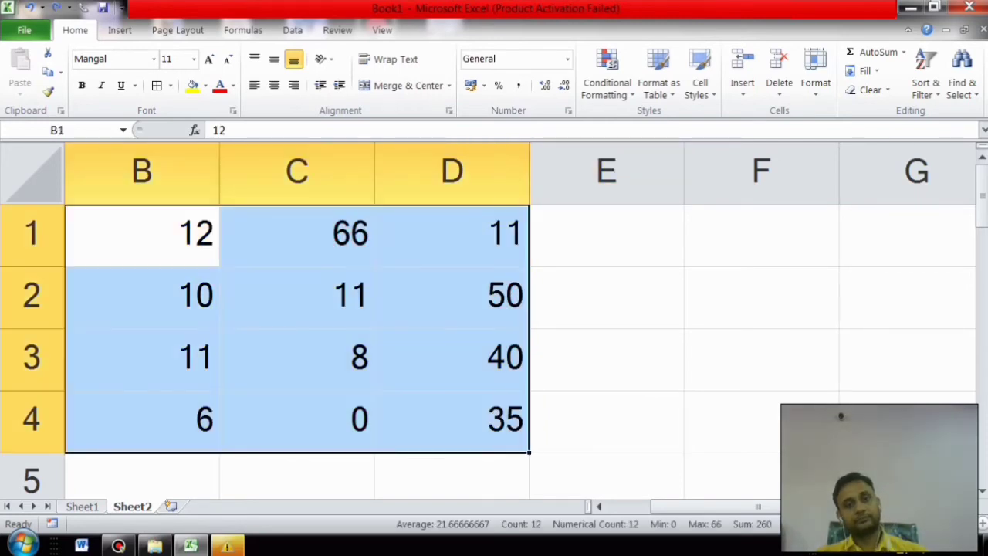
pyautogui.click(608, 75)
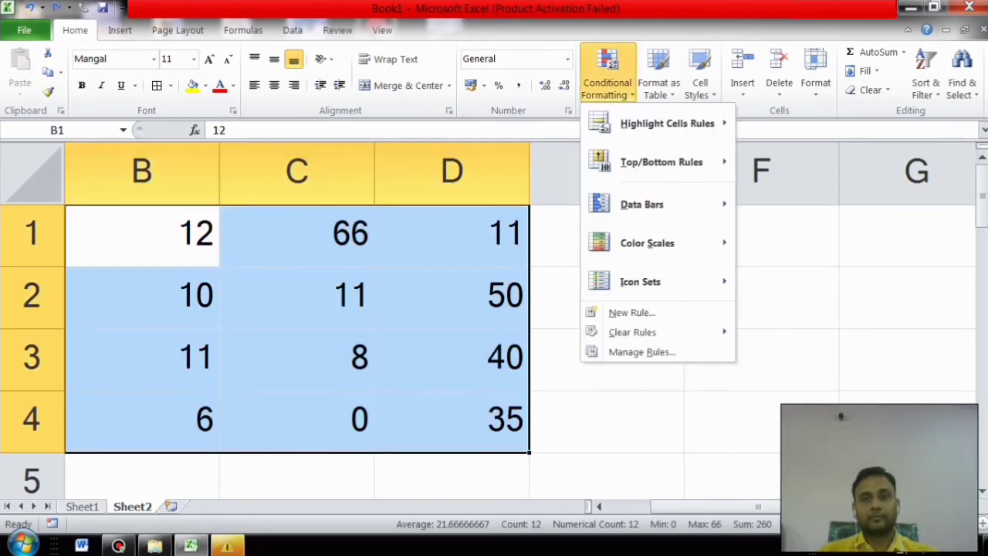
pyautogui.moveTo(640, 282)
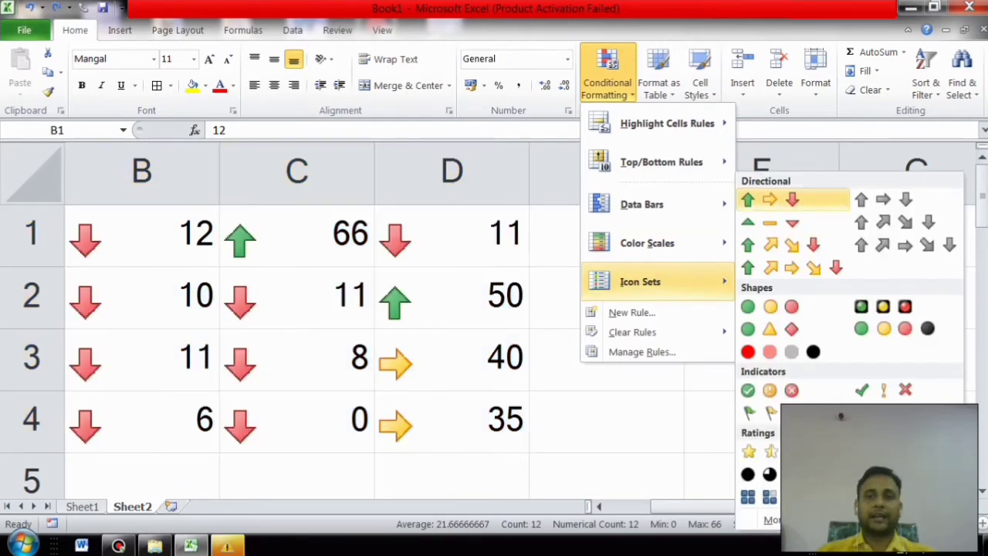
pyautogui.click(769, 199)
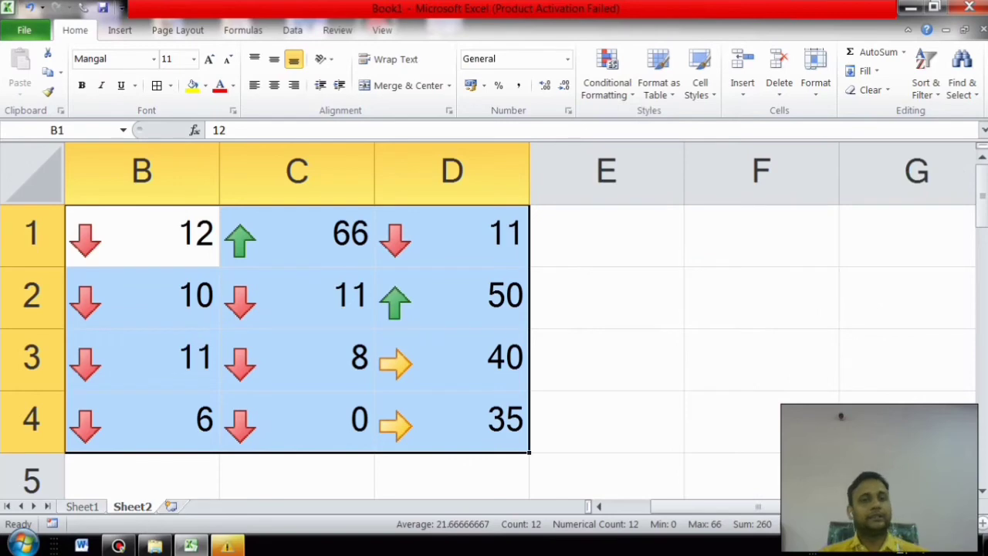
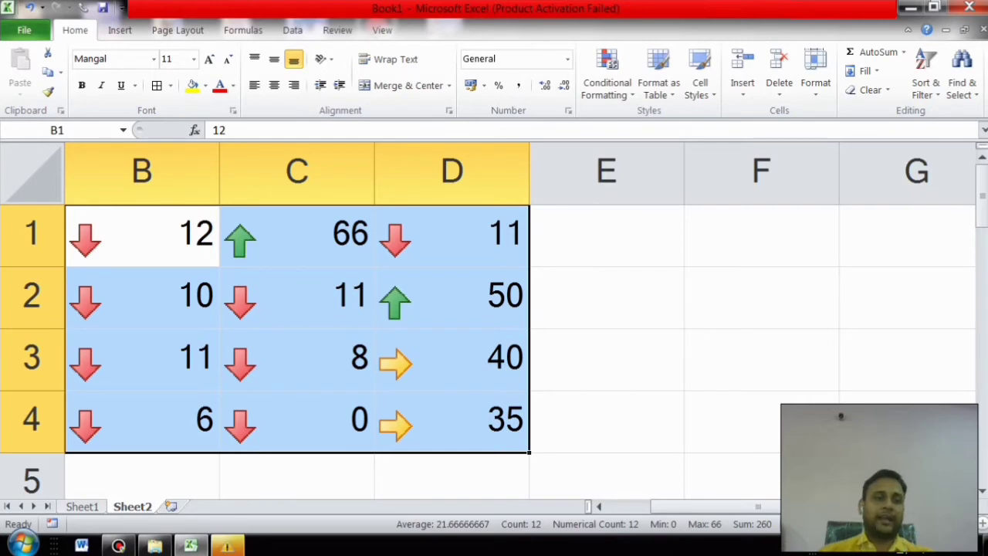
# Step: Compare the arrow icons and values in cells D1, C2, C4, D3, D4 and D2
pyautogui.click(463, 236)
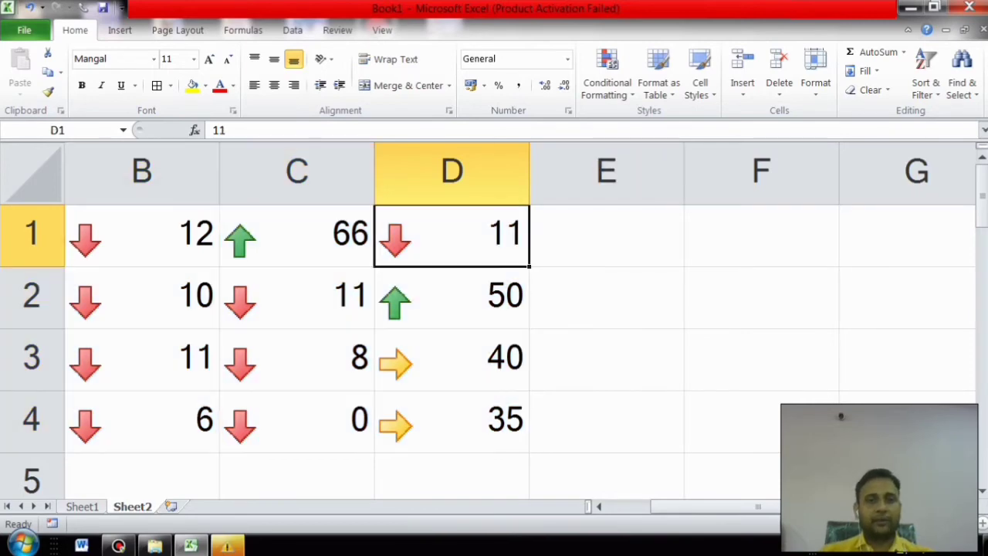
pyautogui.click(297, 298)
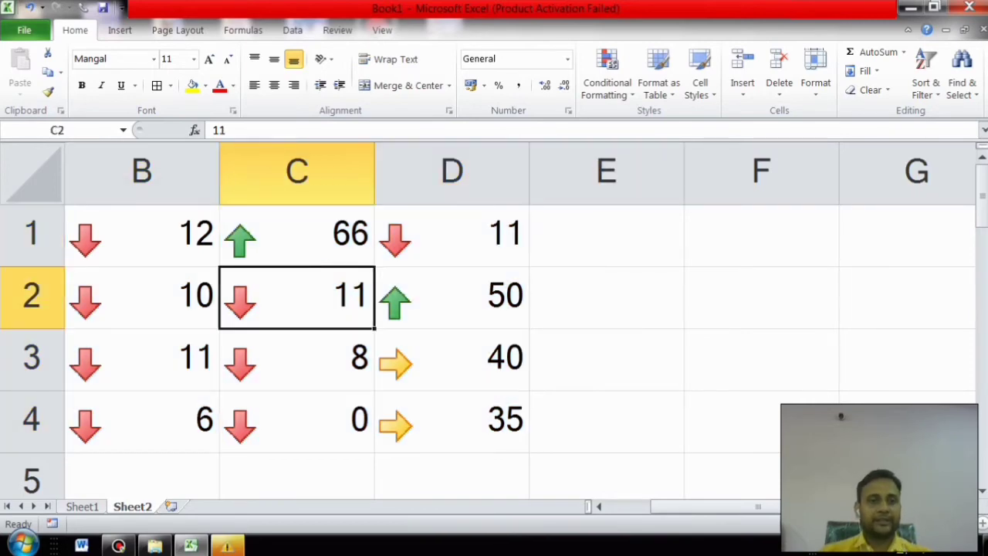
pyautogui.press('Down')
pyautogui.press('Down')
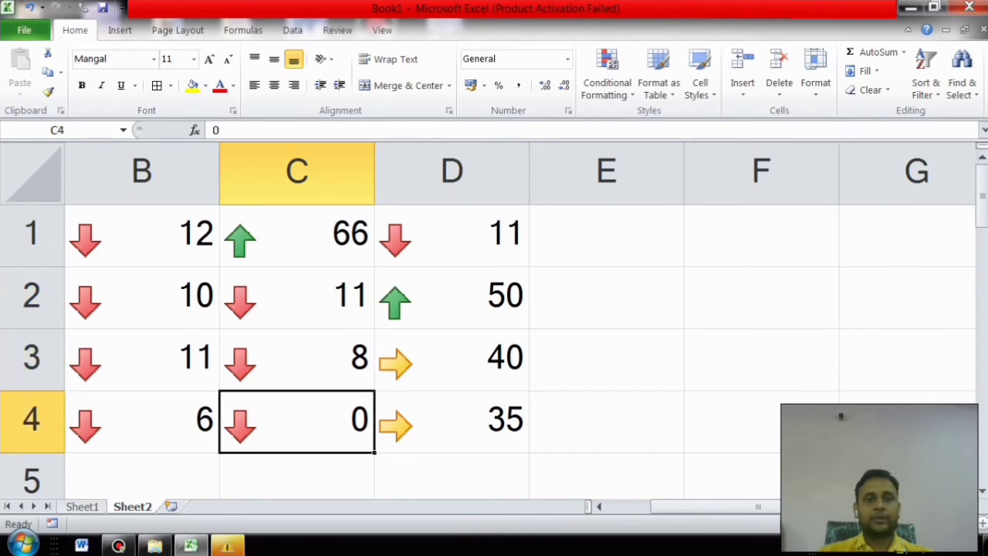
pyautogui.press('Right')
pyautogui.press('Up')
pyautogui.press('Down')
pyautogui.press('Up')
pyautogui.press('Down')
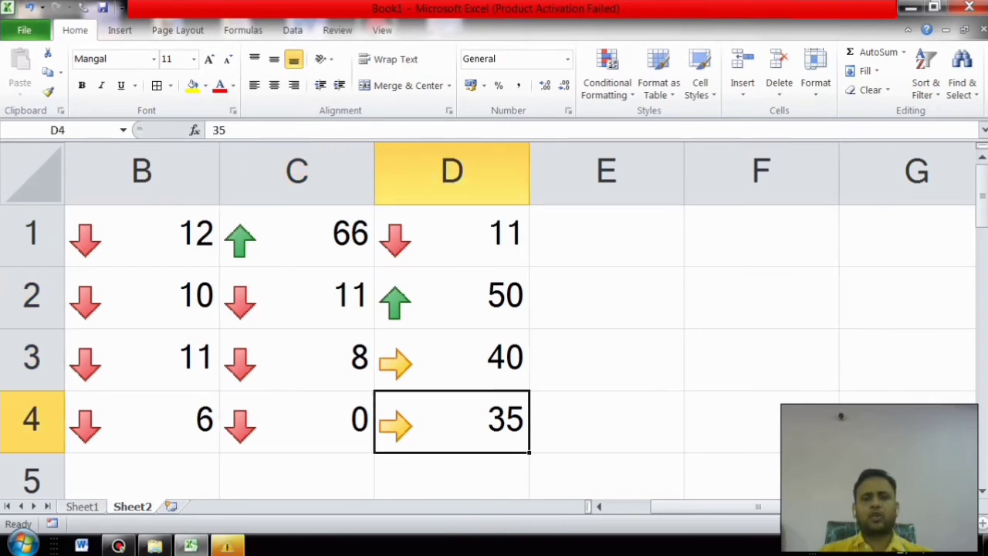
pyautogui.press('Up')
pyautogui.press('Down')
pyautogui.press('Up')
pyautogui.press('Down')
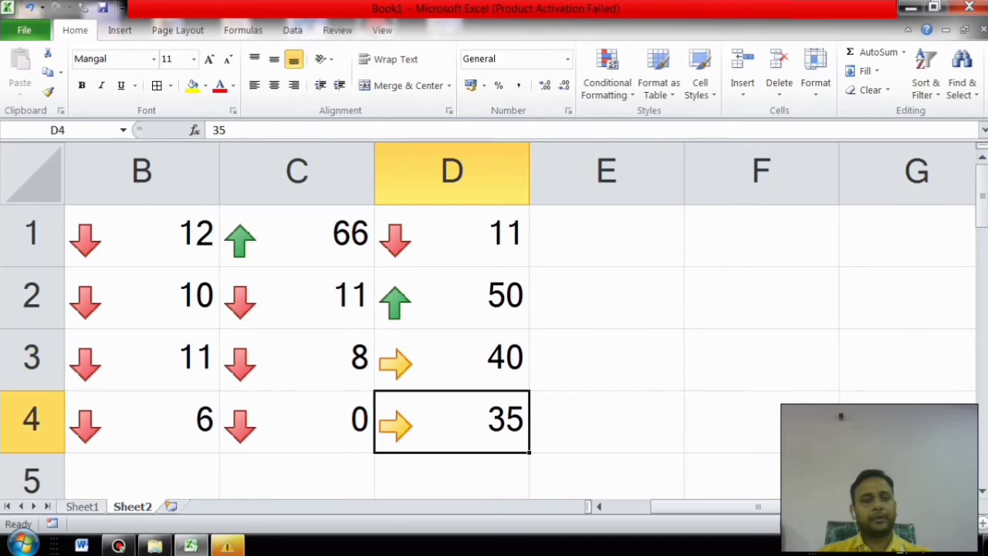
pyautogui.press('Up')
pyautogui.press('Up')
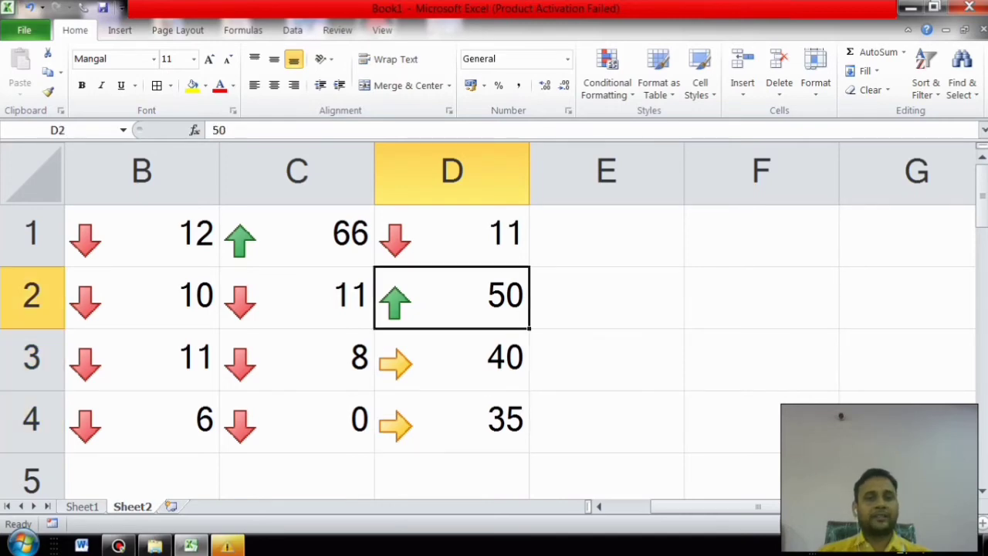
pyautogui.press('Up')
pyautogui.press('Left')
pyautogui.press('Right')
pyautogui.press('Down')
# Step: Enter 70 in cell C4, changing its icon to a green up arrow
pyautogui.click(297, 421)
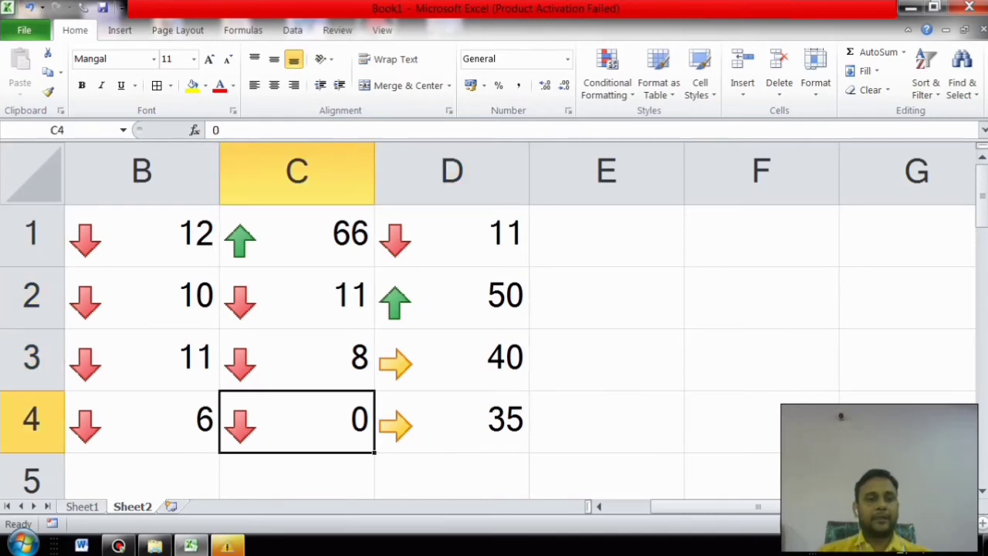
pyautogui.write('70')
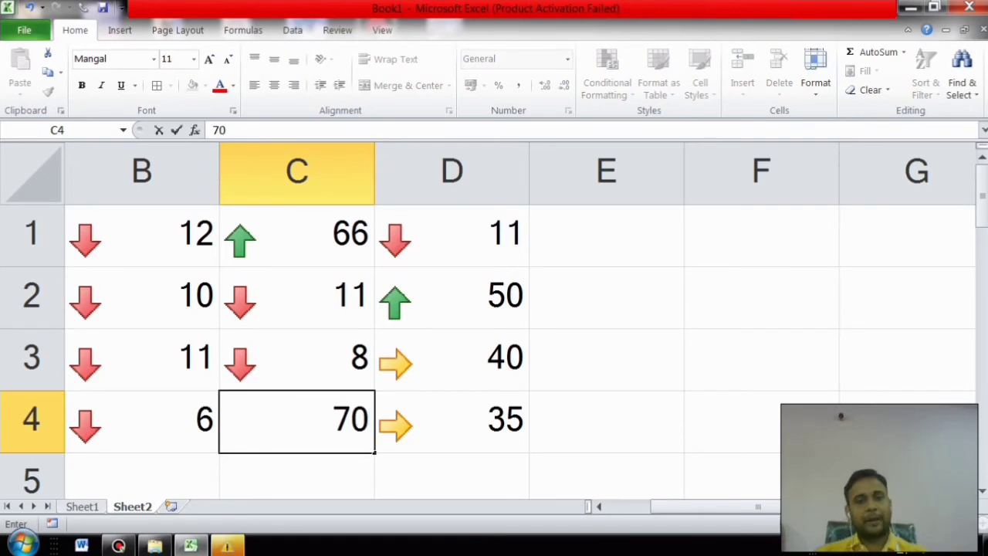
pyautogui.click(606, 422)
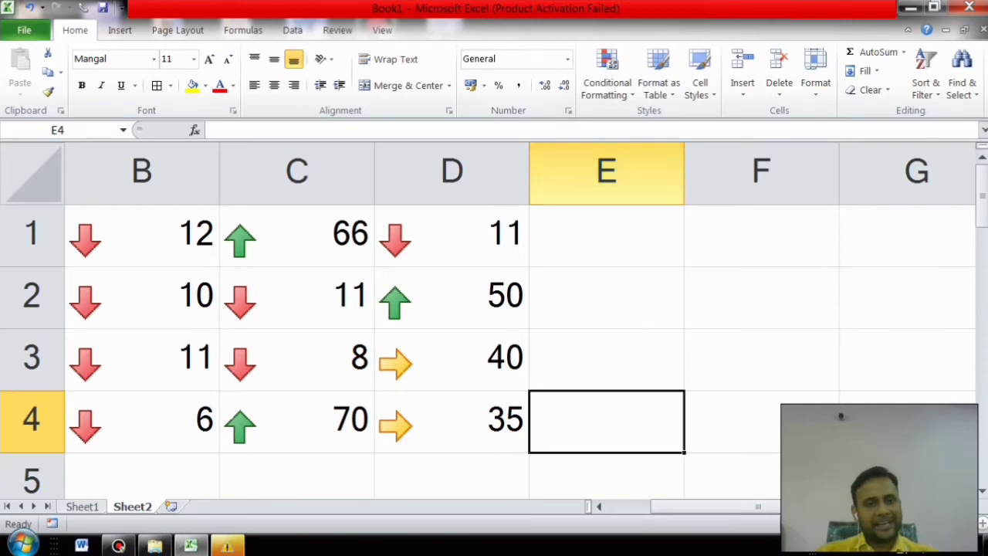
# Step: Add a 2-color scale rule to E4 via Manage Rules, gold for minimum and red for maximum
pyautogui.click(607, 77)
pyautogui.moveTo(656, 205)
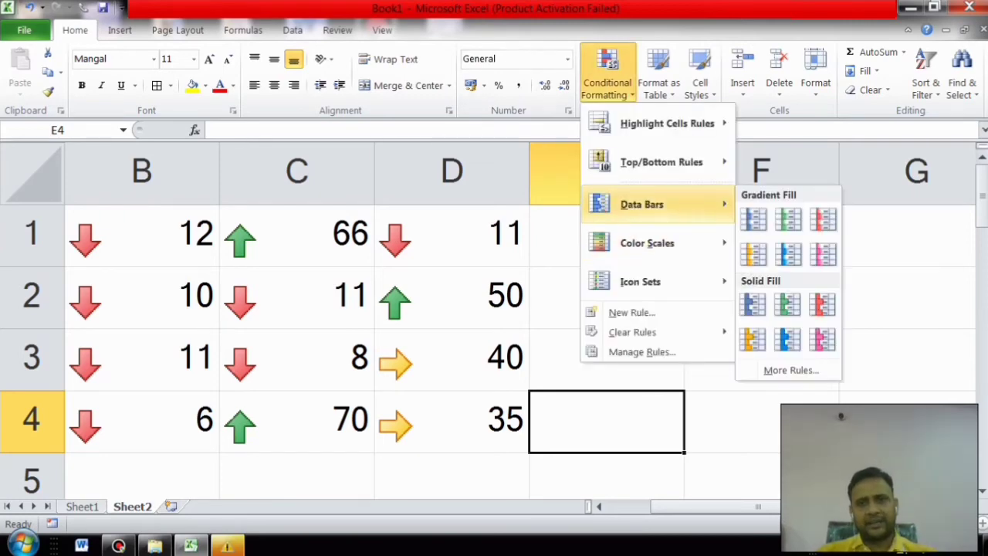
pyautogui.click(642, 351)
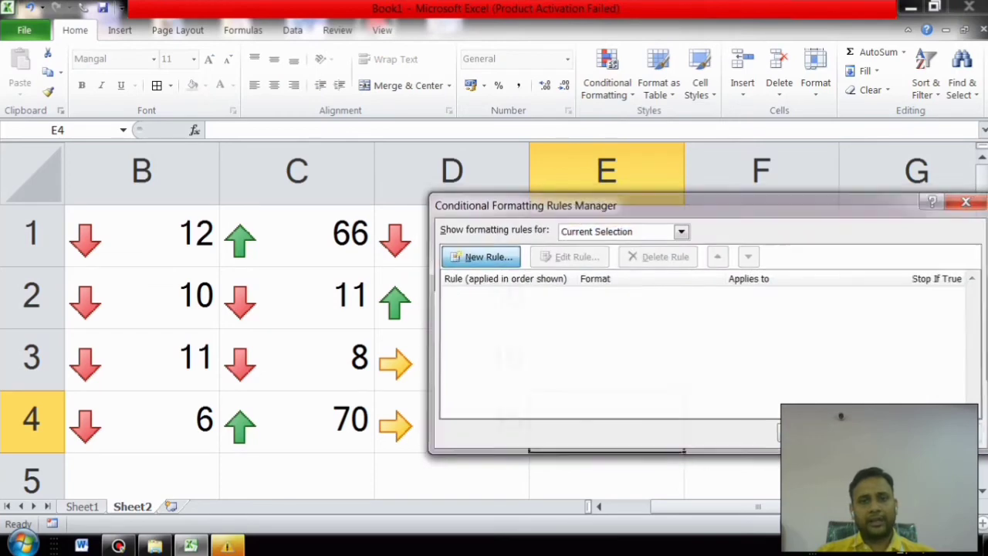
pyautogui.click(478, 256)
pyautogui.click(652, 424)
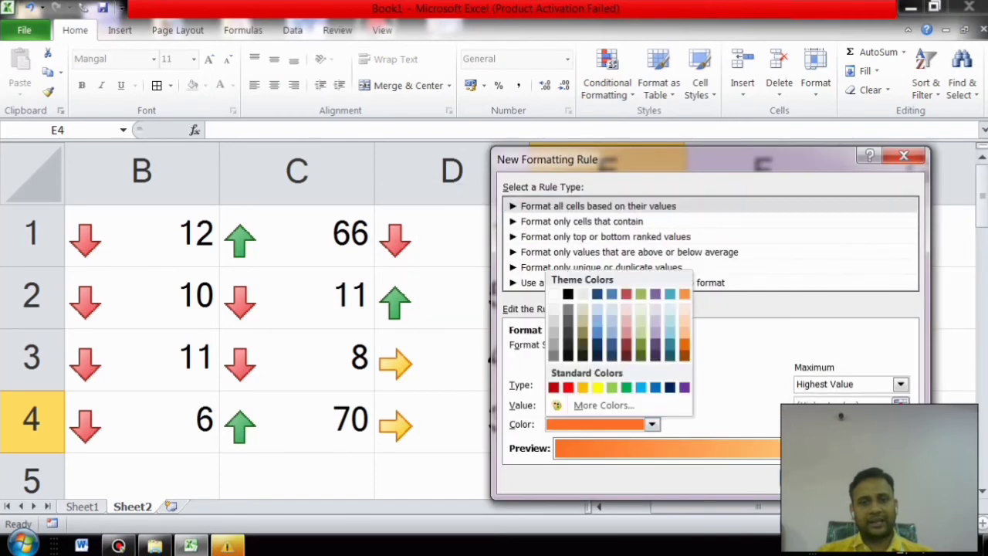
pyautogui.click(582, 386)
pyautogui.click(901, 424)
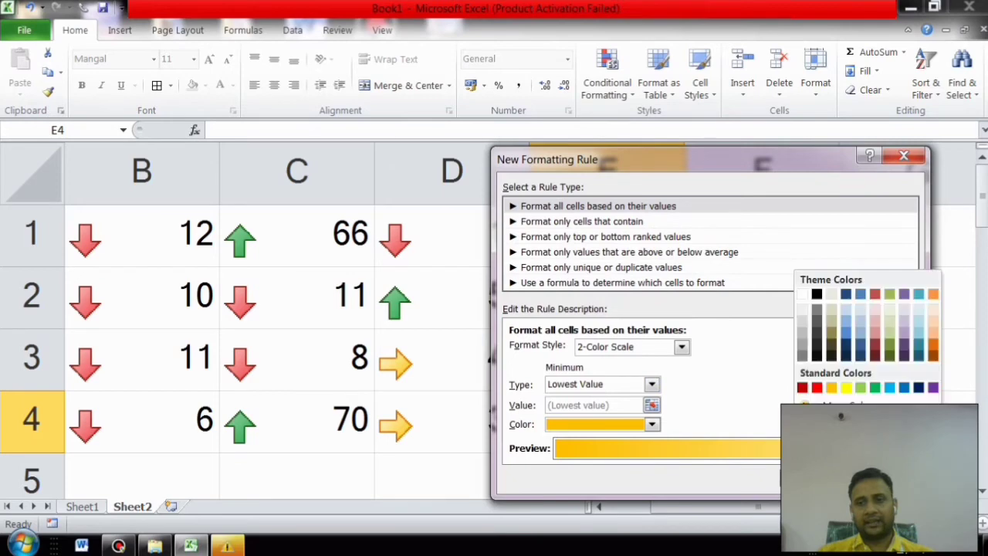
pyautogui.click(816, 387)
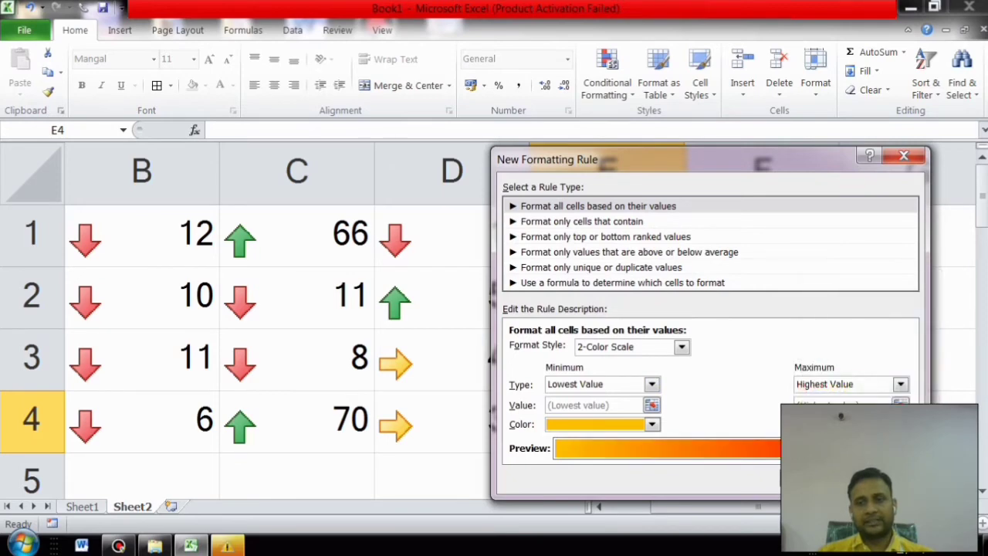
pyautogui.click(814, 478)
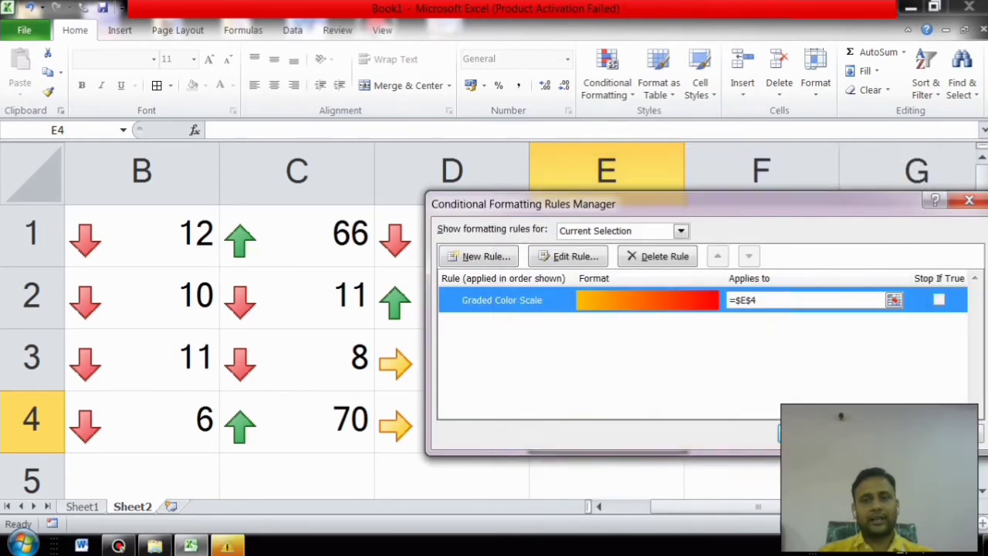
pyautogui.click(970, 201)
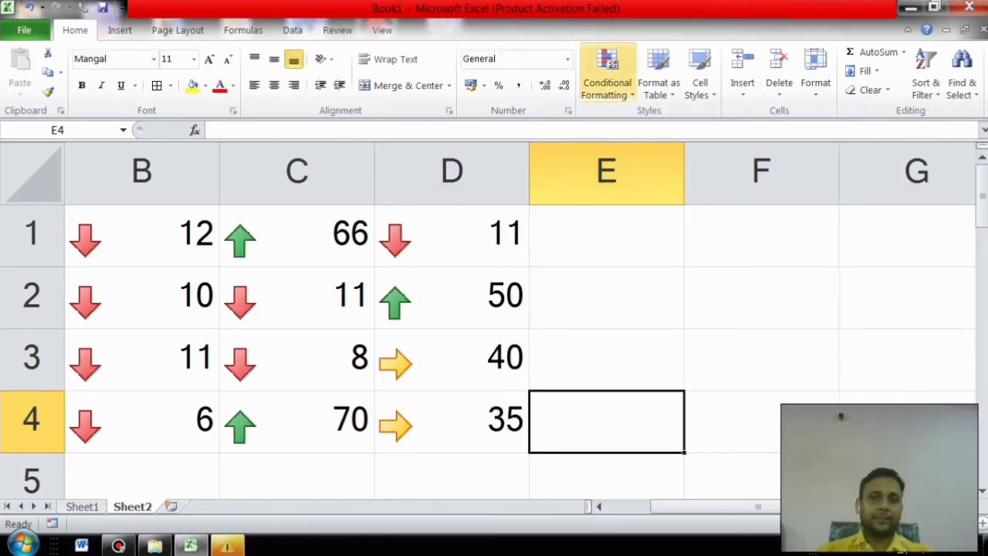
# Step: Dismiss the Conditional Formatting menu and undo so C4 is back to 0
pyautogui.click(607, 77)
pyautogui.moveTo(667, 124)
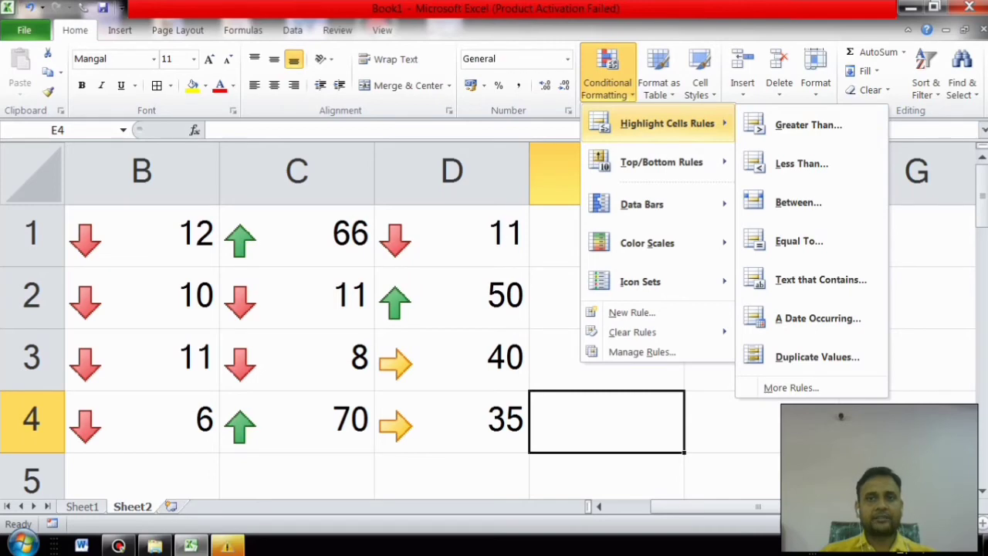
pyautogui.click(732, 475)
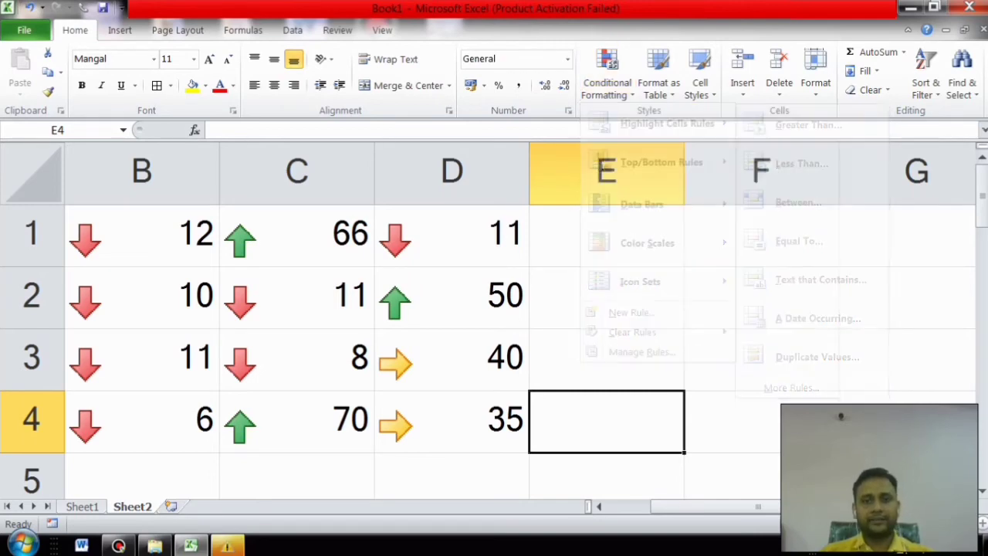
pyautogui.click(731, 475)
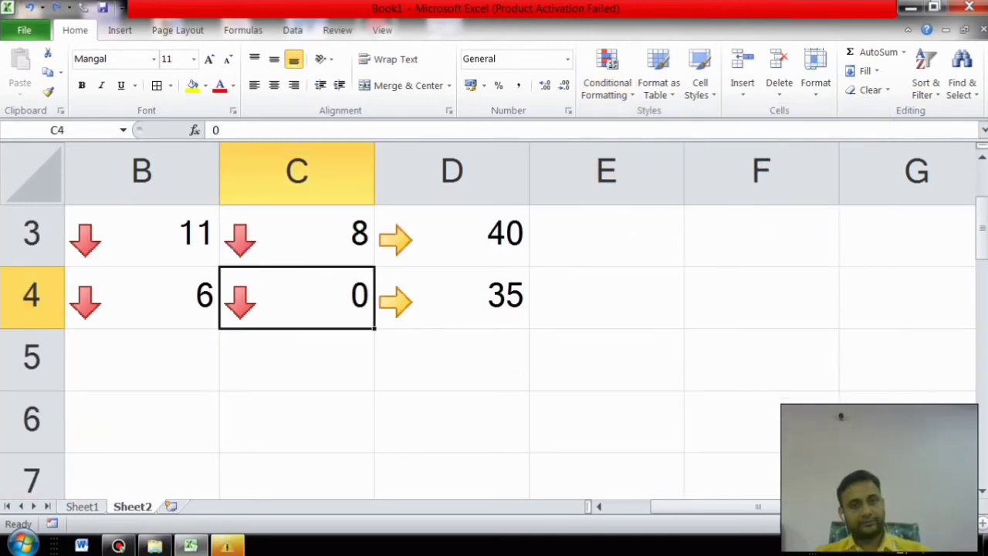
pyautogui.scroll(5, 488, 320)
pyautogui.scroll(1, 488, 320)
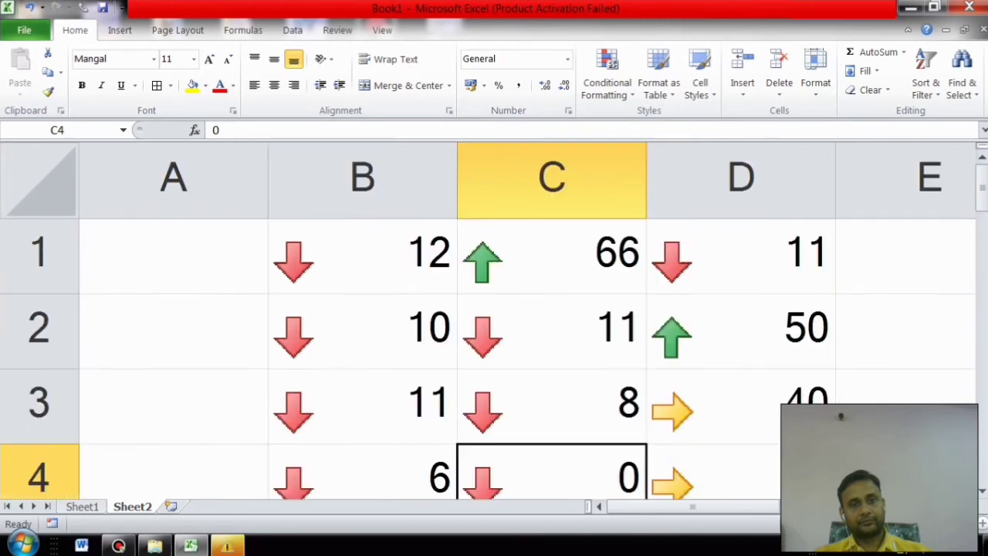
pyautogui.scroll(-5, 488, 320)
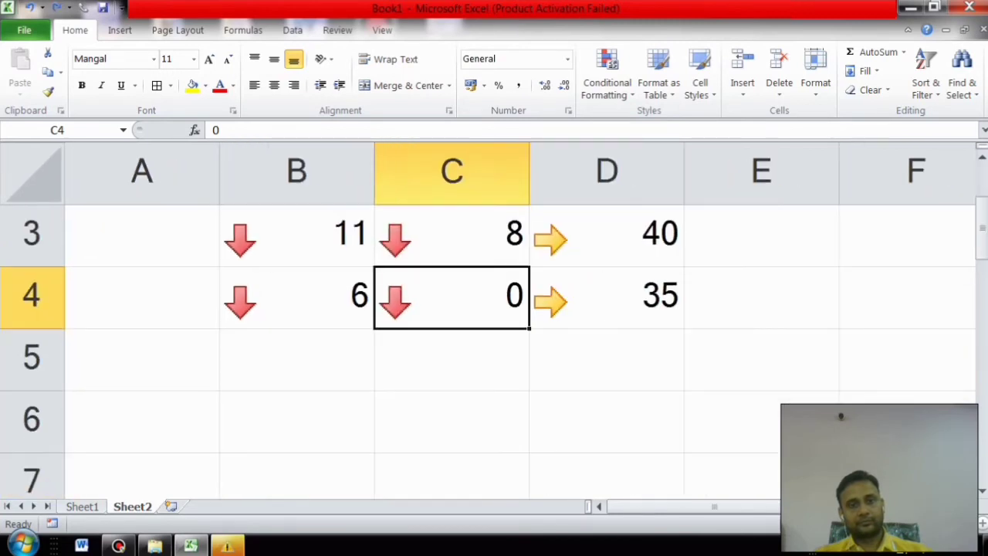
pyautogui.hotkey('ctrl', 'z')
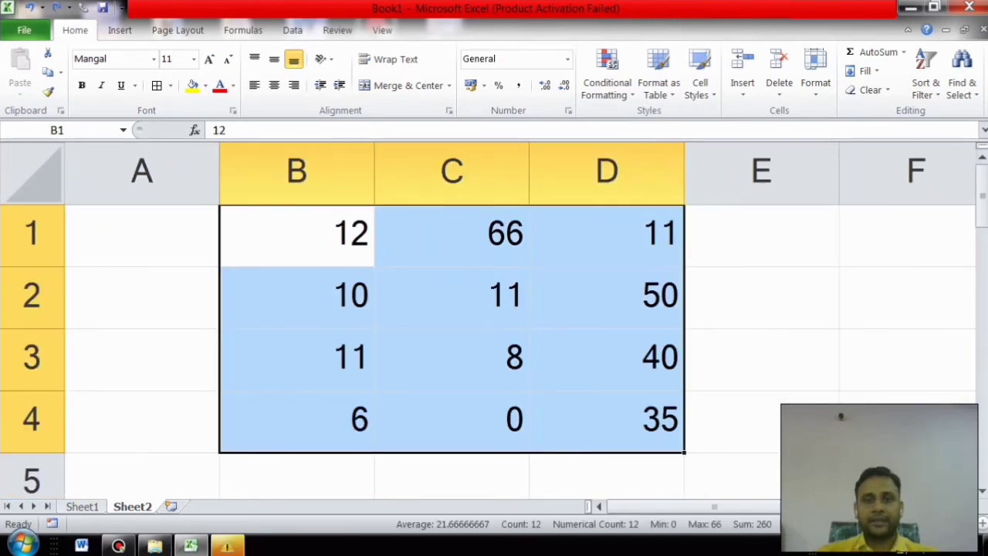
# Step: Apply a Greater Than 40 rule to B1:D4 with Light Red Fill with Dark Red Text
pyautogui.click(607, 74)
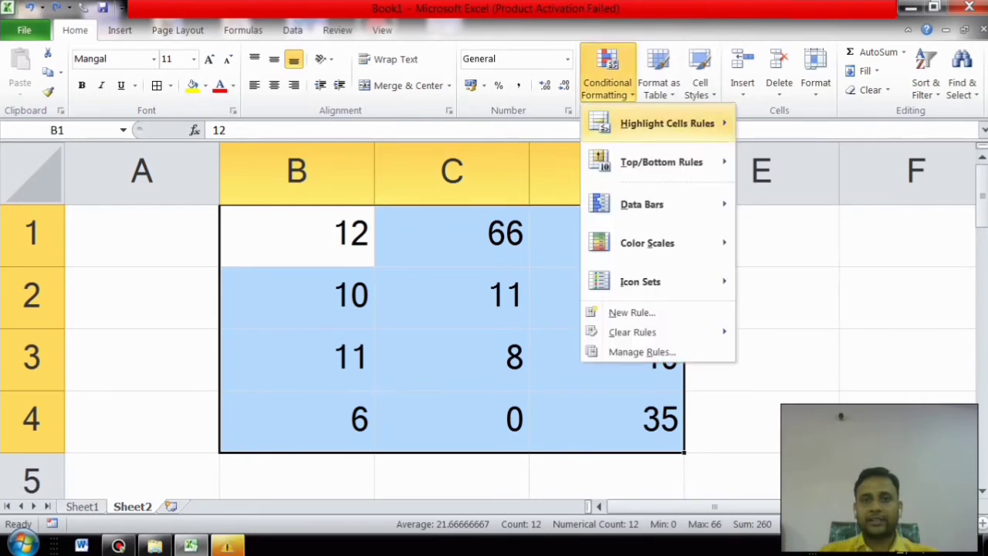
pyautogui.moveTo(667, 123)
pyautogui.click(808, 124)
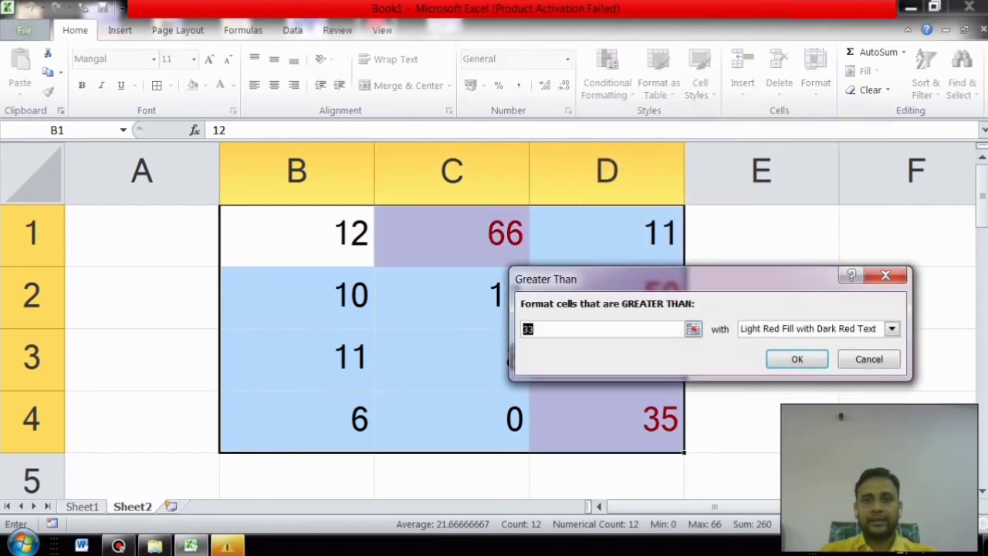
pyautogui.moveTo(695, 279); pyautogui.dragTo(689, 358)
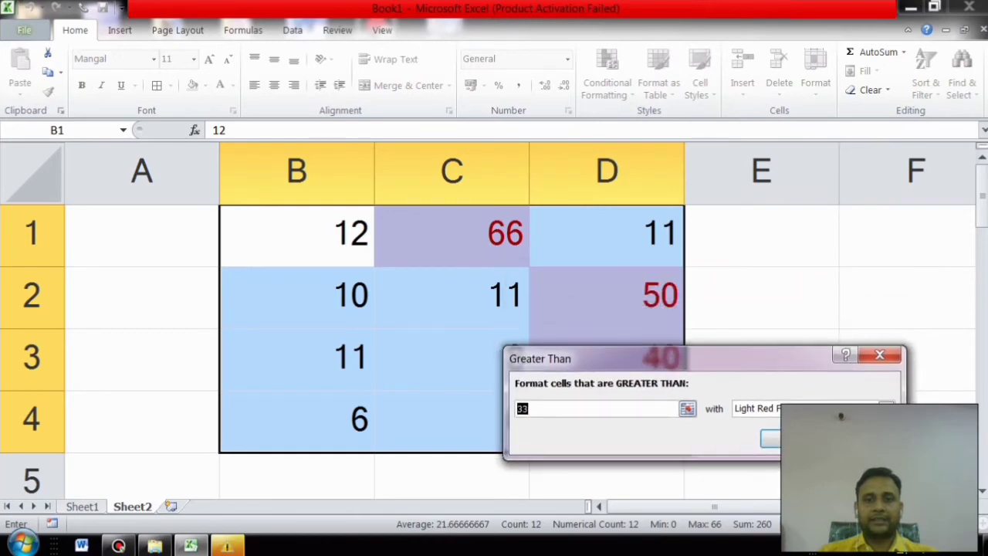
pyautogui.press('BackSpace')
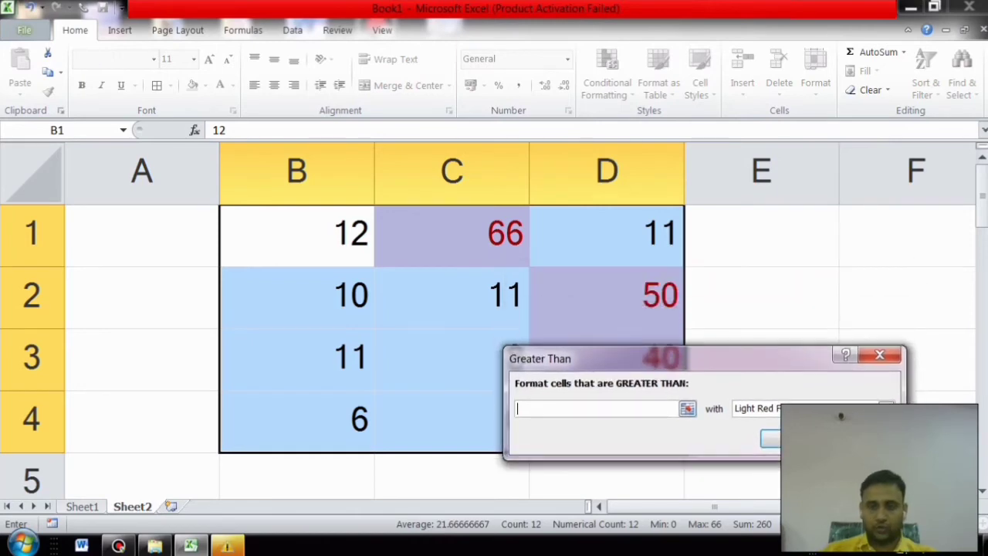
pyautogui.write('40')
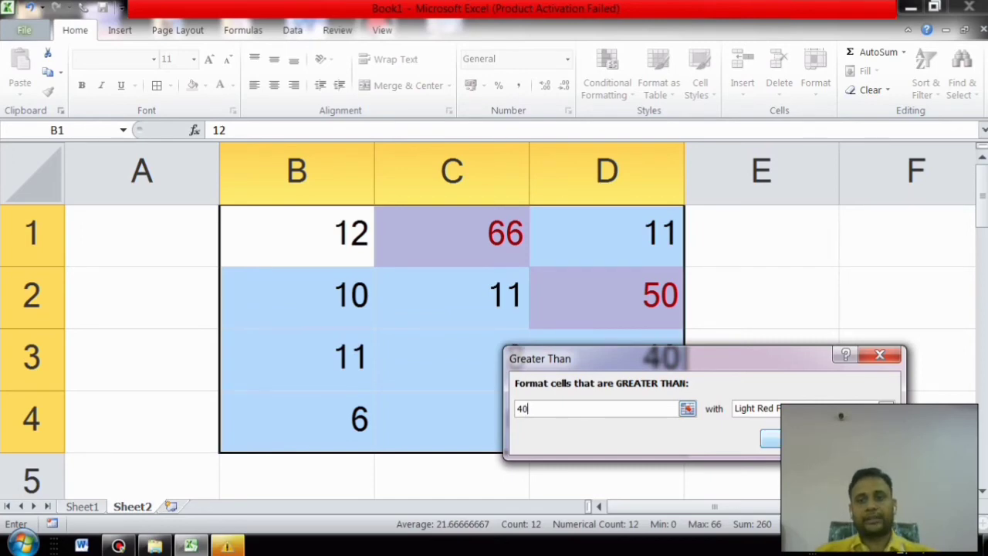
pyautogui.click(795, 438)
pyautogui.click(795, 437)
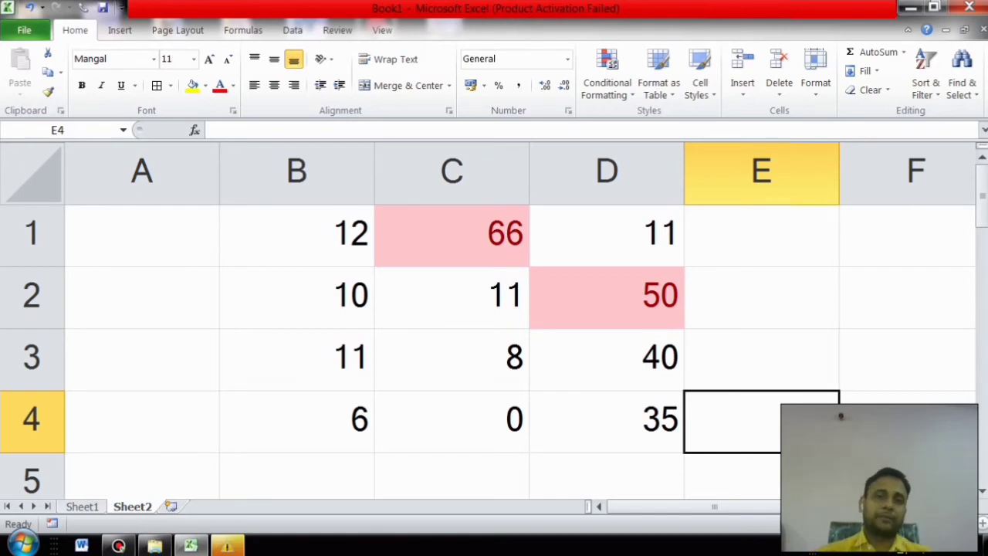
# Step: Close the Conditional Formatting menu unused and select the number table B1:D4
pyautogui.click(608, 75)
pyautogui.moveTo(661, 162)
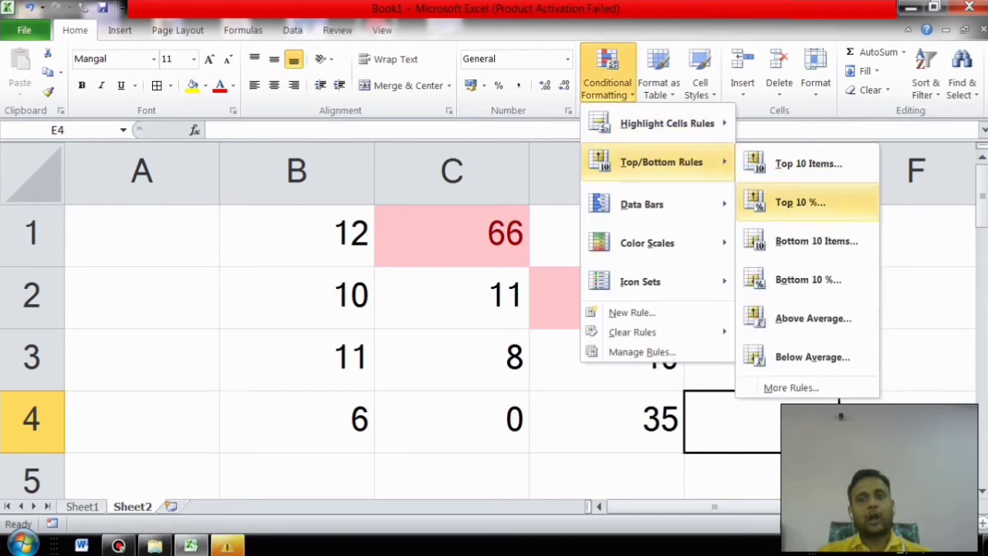
pyautogui.click(982, 309)
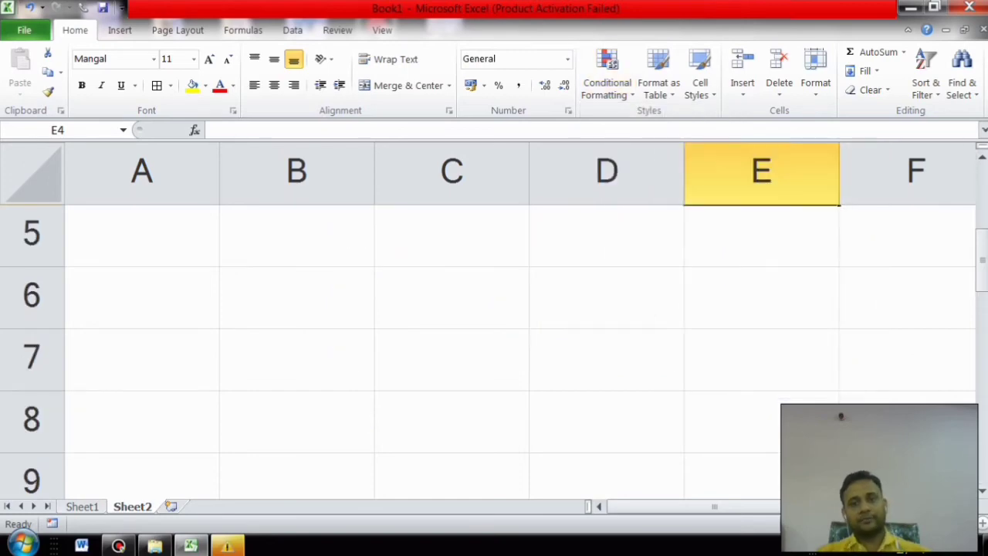
pyautogui.scroll(2, 520, 351)
pyautogui.moveTo(296, 236); pyautogui.dragTo(648, 421)
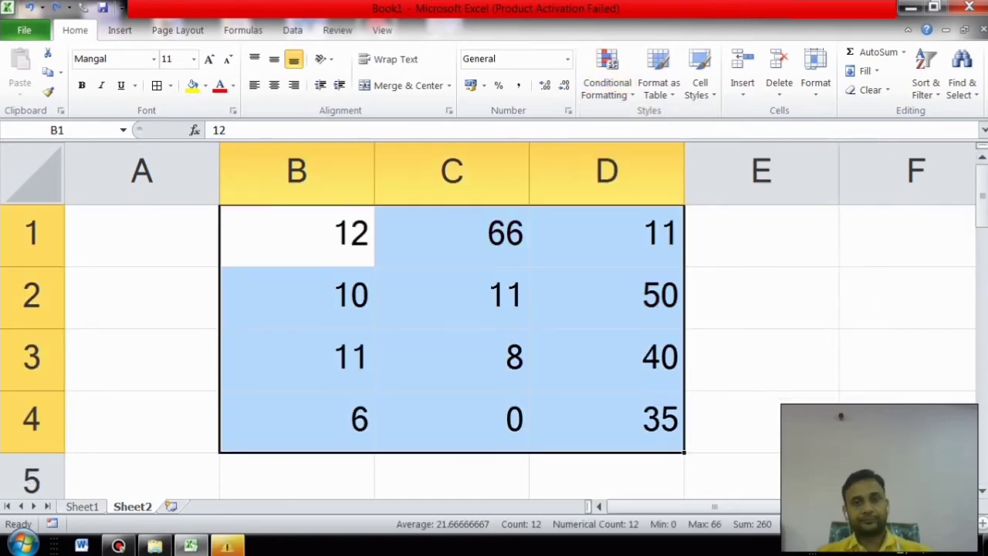
# Step: Apply a Top 10 Items rule set to the top 3 values in B1:D4
pyautogui.click(606, 73)
pyautogui.moveTo(671, 162)
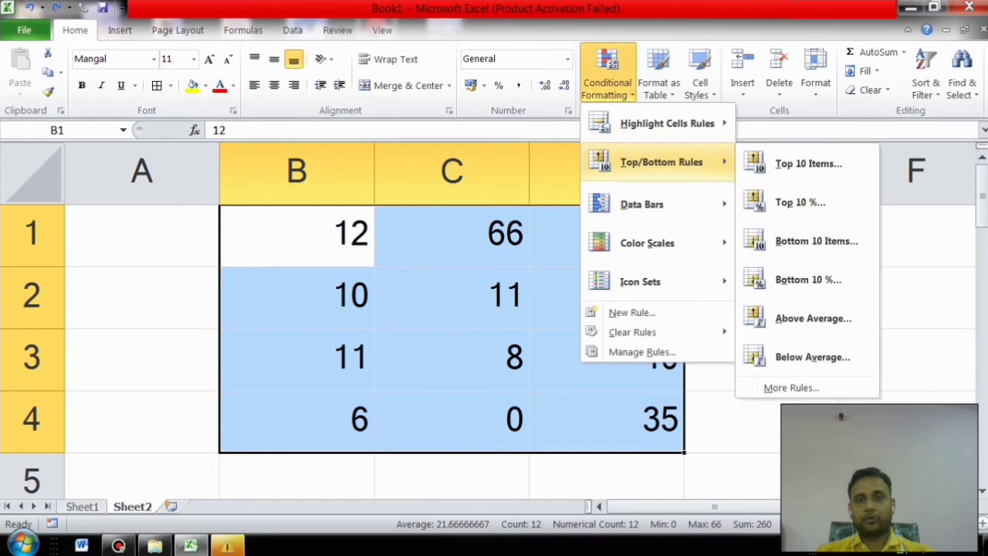
pyautogui.click(820, 162)
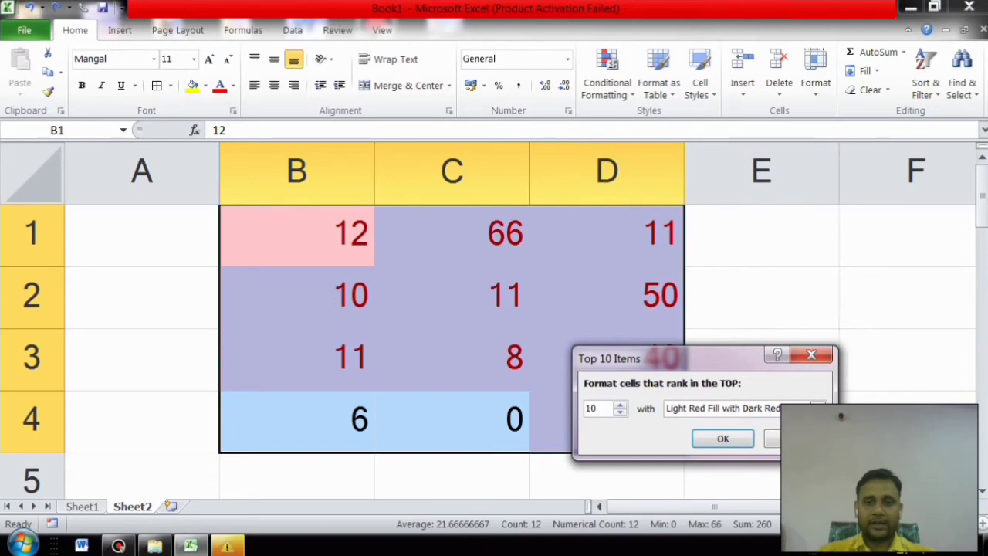
pyautogui.press('BackSpace')
pyautogui.press('BackSpace')
pyautogui.write('3')
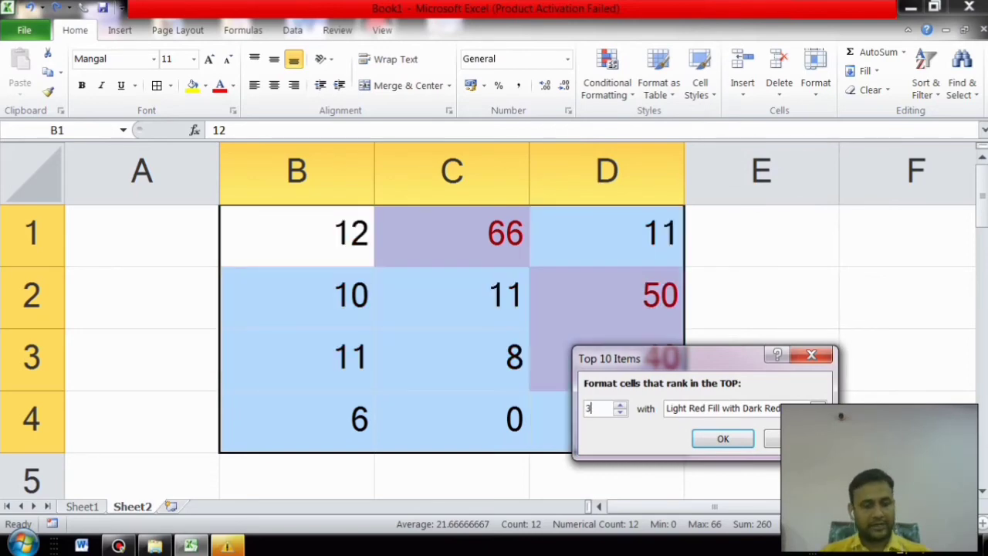
pyautogui.press('Return')
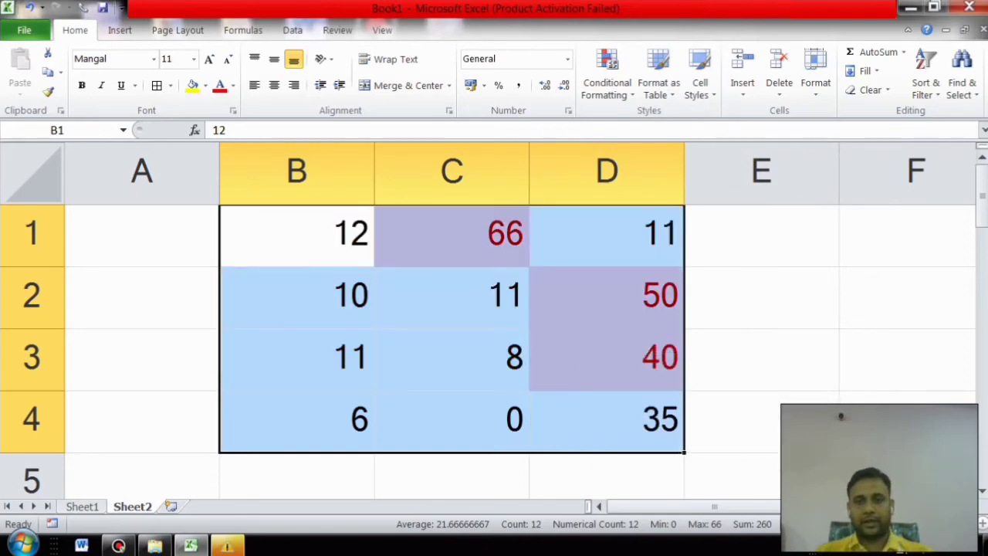
pyautogui.click(761, 359)
# Step: Check the highlighted 66, 50 and 40, undo the Top 3 rule, and reopen Conditional Formatting
pyautogui.click(451, 235)
pyautogui.click(606, 298)
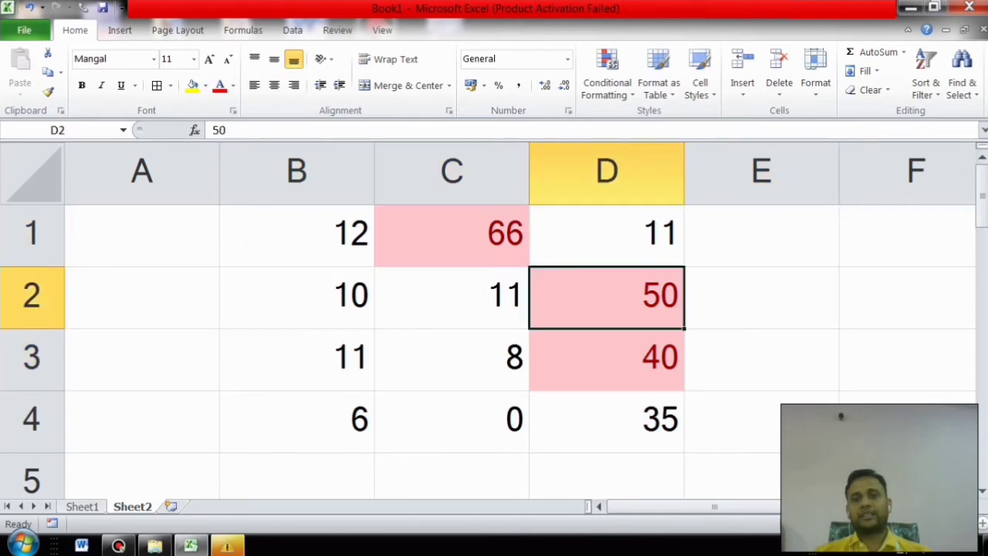
pyautogui.click(607, 359)
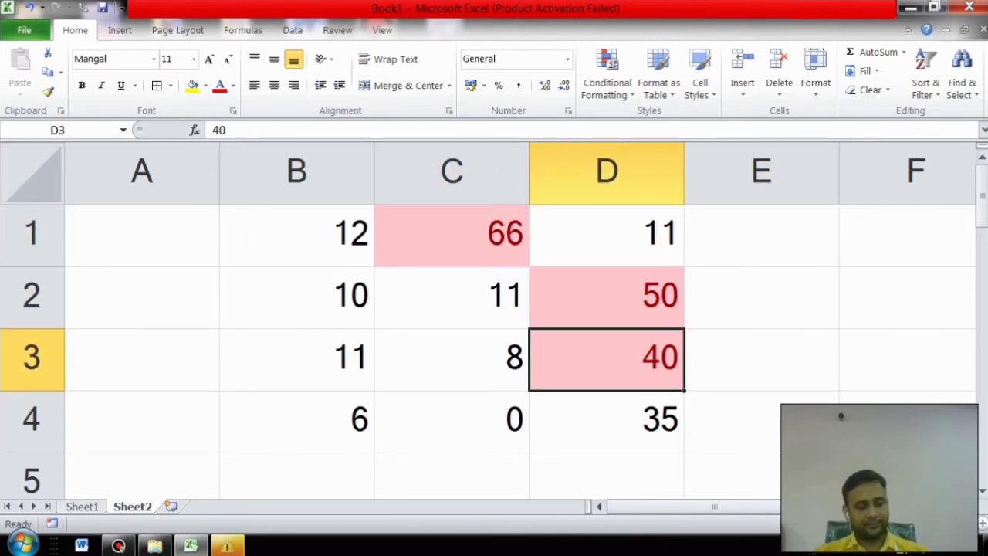
pyautogui.hotkey('ctrl', 'z')
pyautogui.click(607, 77)
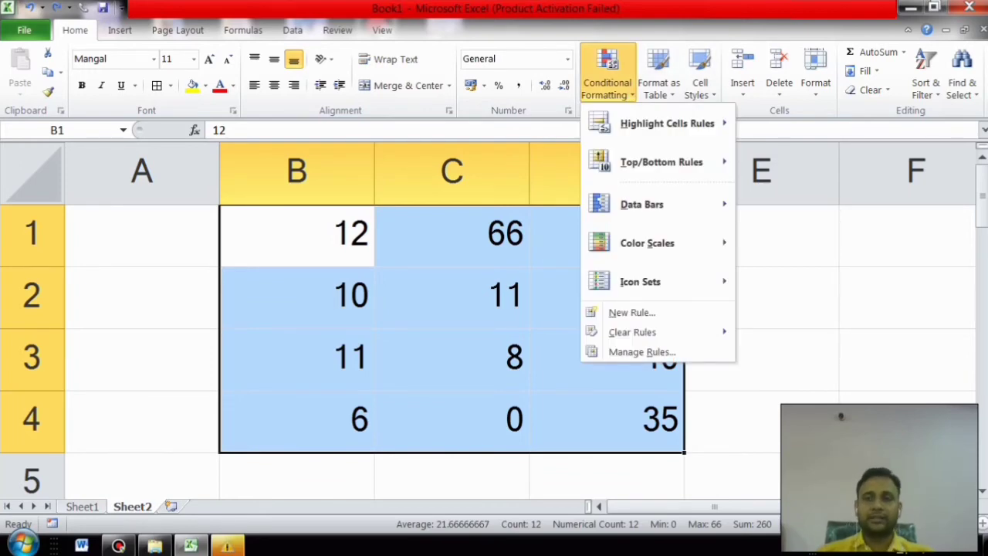
pyautogui.click(608, 77)
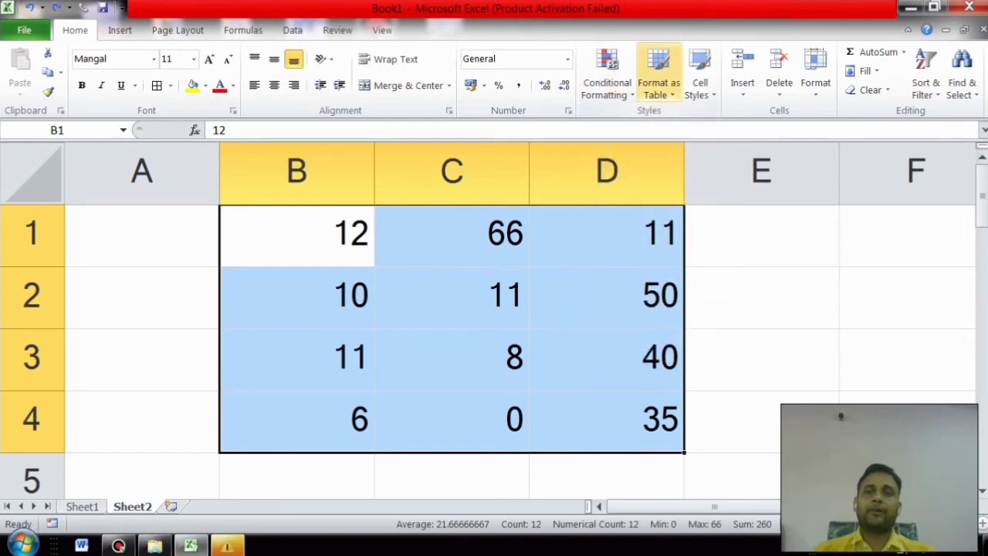
pyautogui.click(658, 77)
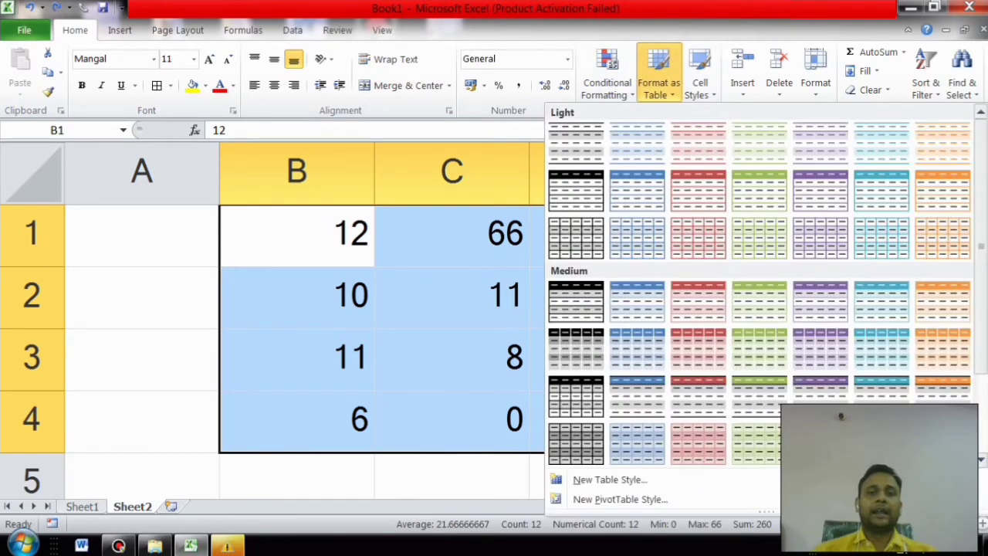
pyautogui.press('Escape')
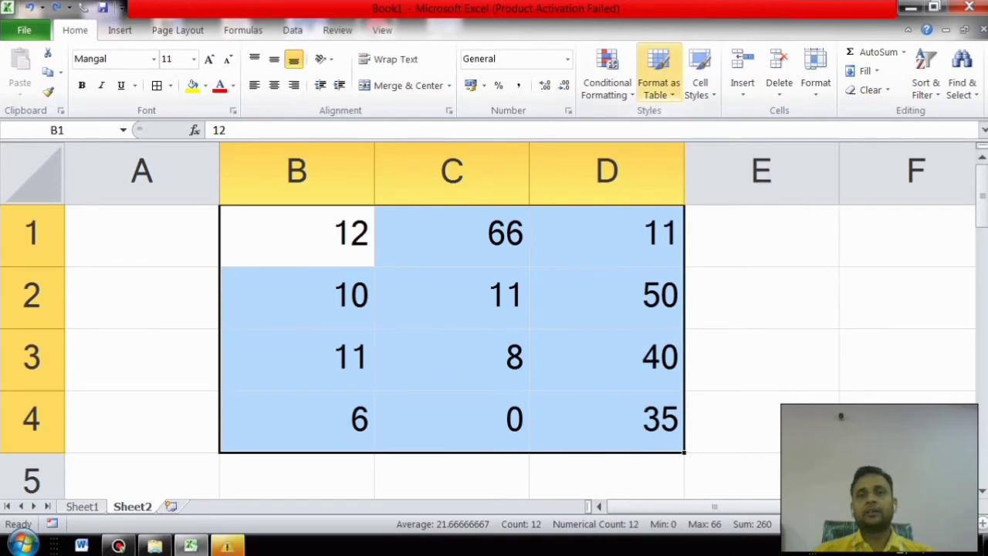
pyautogui.click(657, 77)
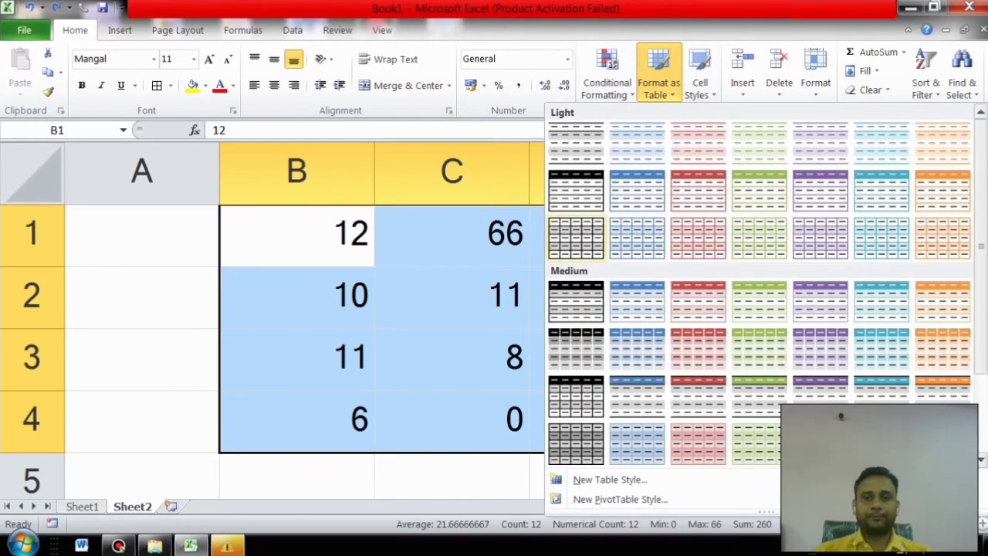
pyautogui.press('Escape')
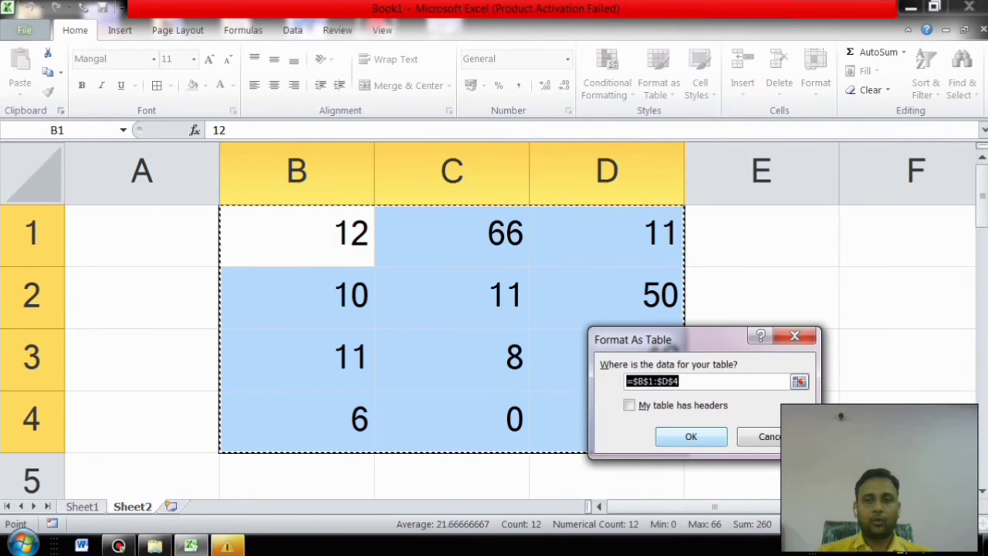
pyautogui.press('Return')
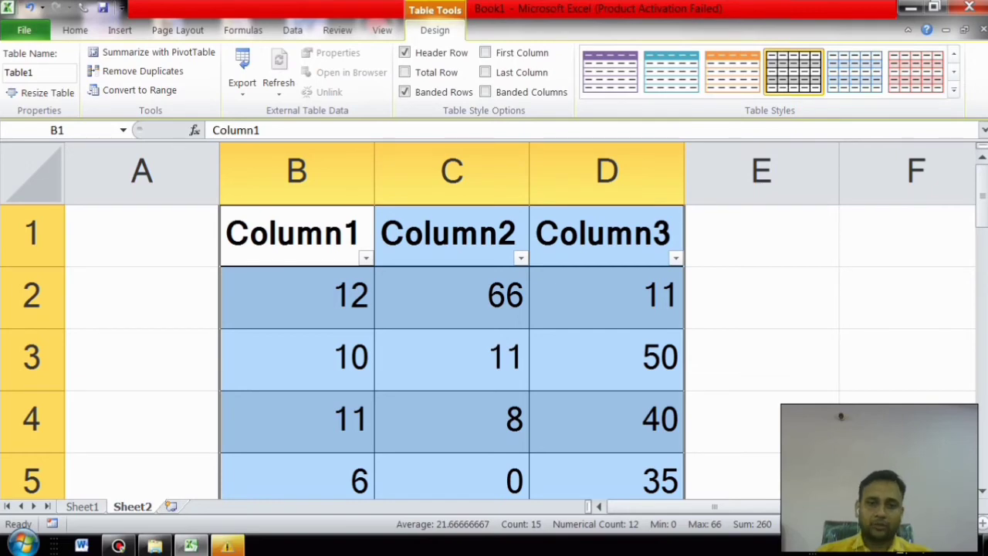
pyautogui.hotkey('alt', 'Down')
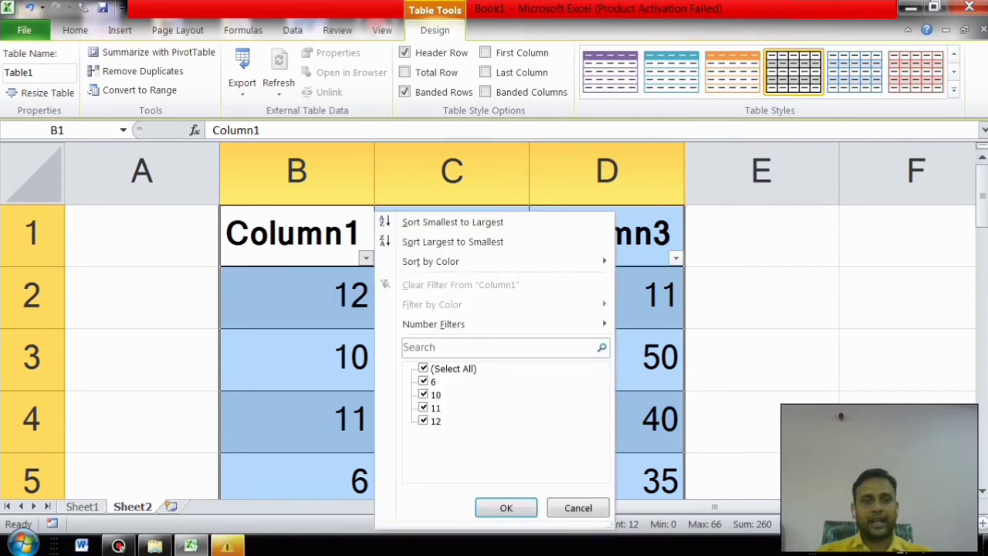
pyautogui.press('Down')
pyautogui.press('Return')
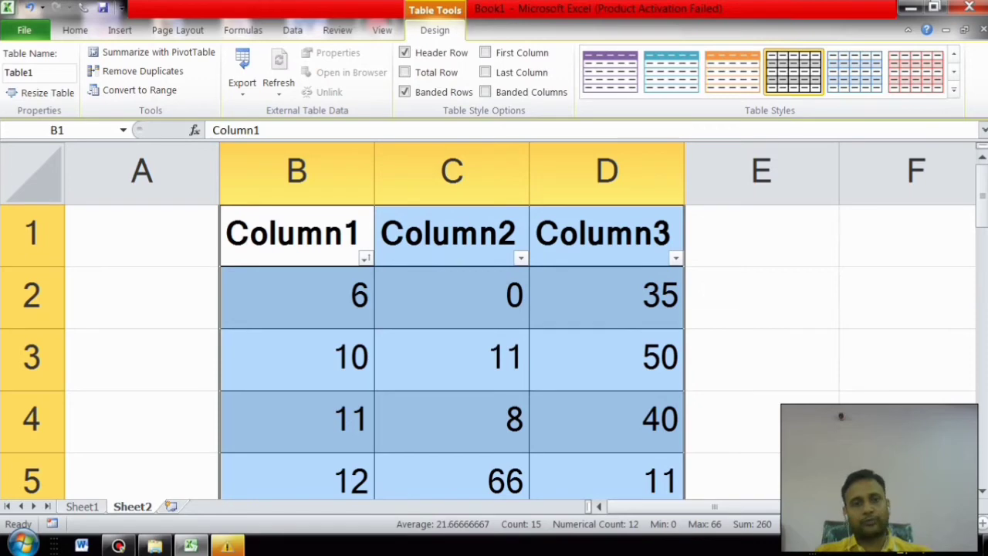
pyautogui.hotkey('alt', 'Down')
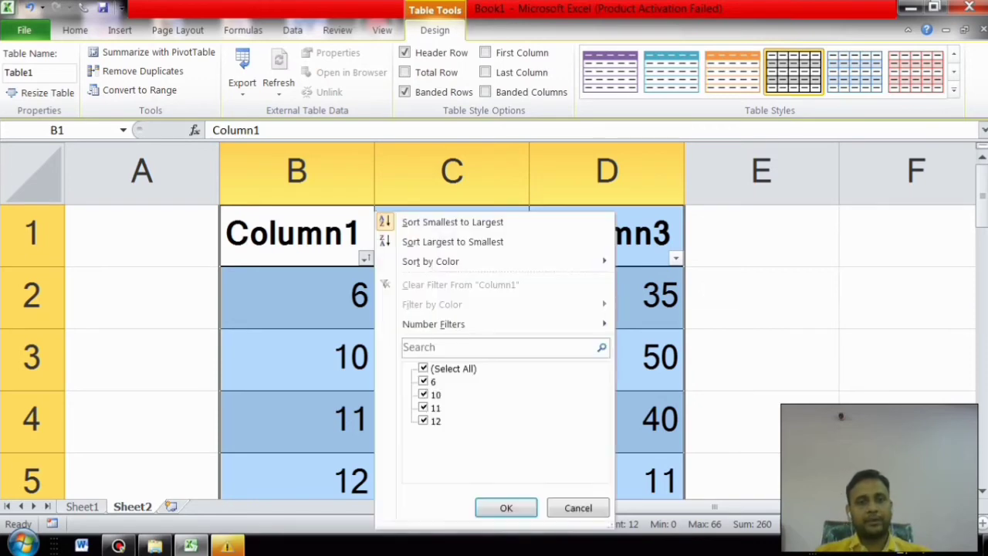
pyautogui.press('Down')
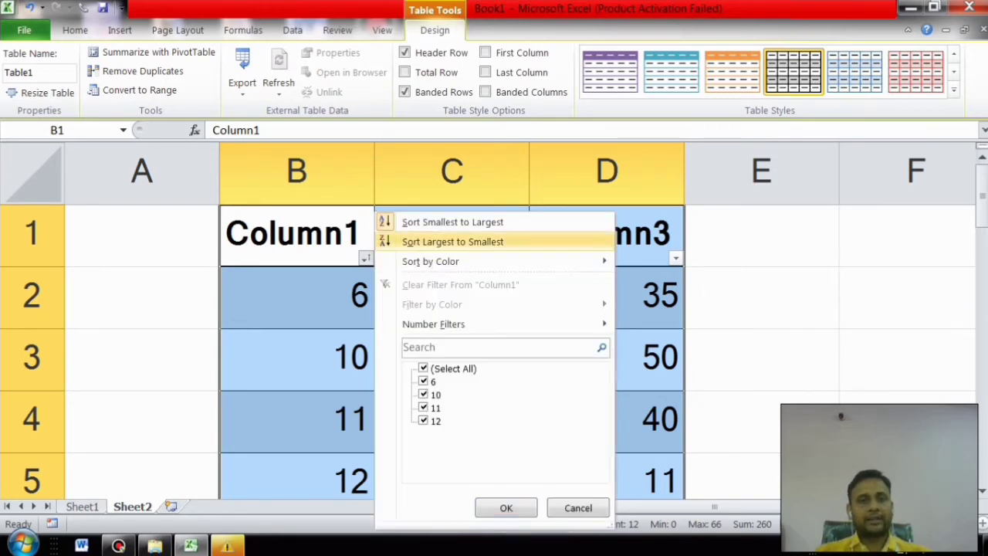
pyautogui.press('Return')
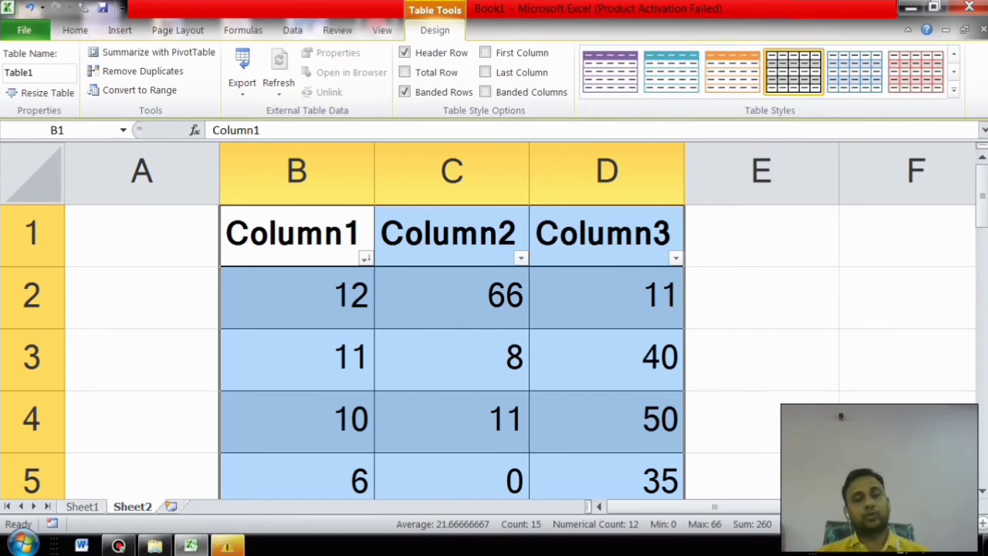
pyautogui.hotkey('ctrl', 'z')
pyautogui.hotkey('ctrl', 'z')
pyautogui.hotkey('ctrl', 'z')
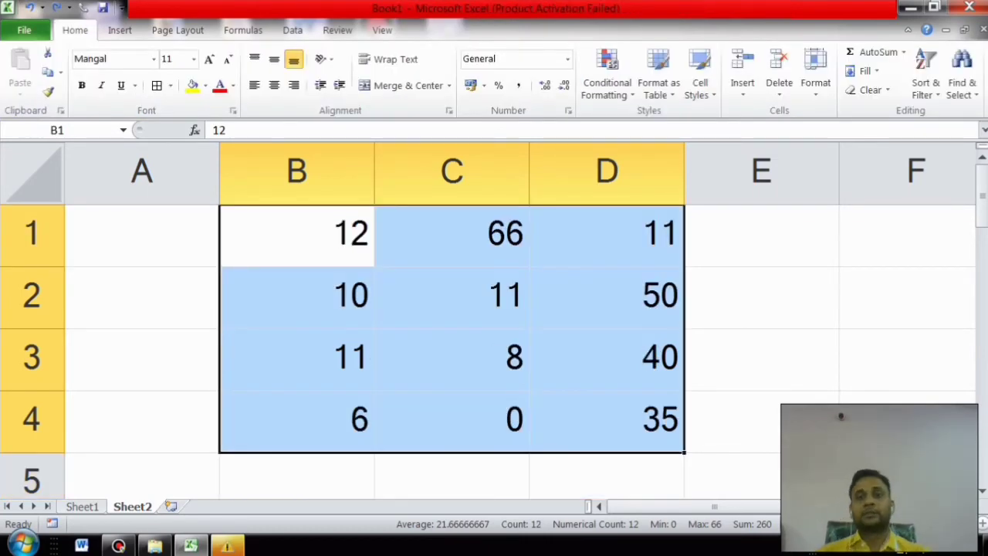
pyautogui.click(699, 77)
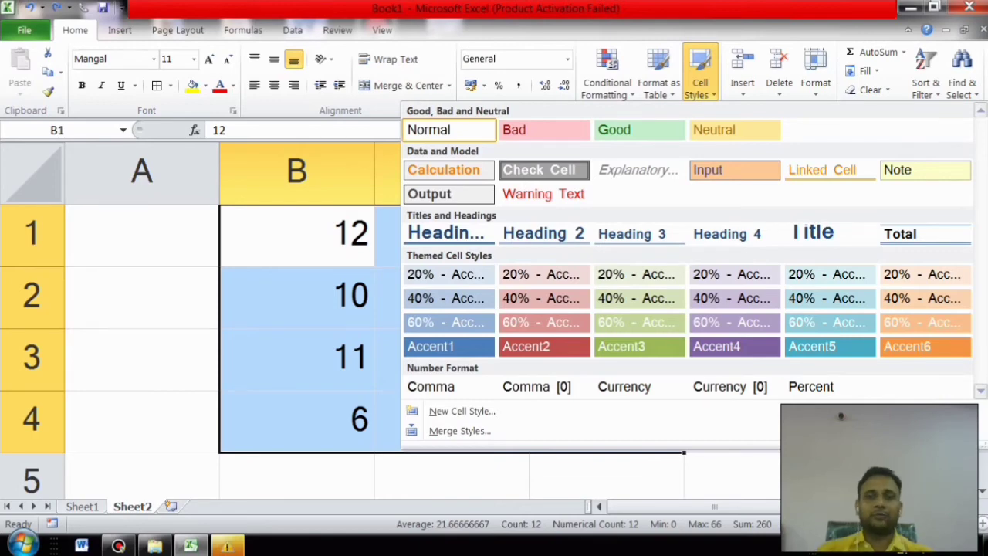
pyautogui.click(449, 233)
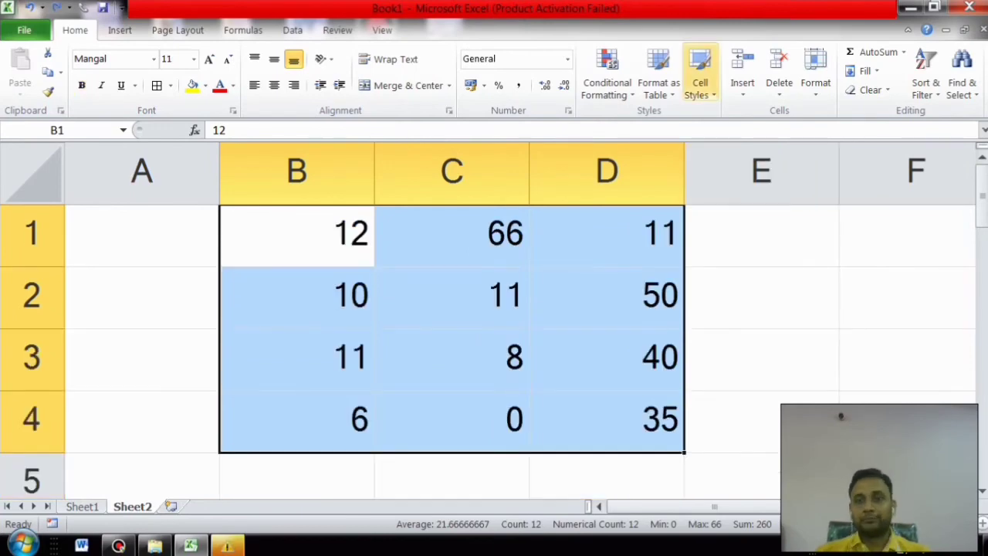
pyautogui.click(699, 73)
pyautogui.click(734, 345)
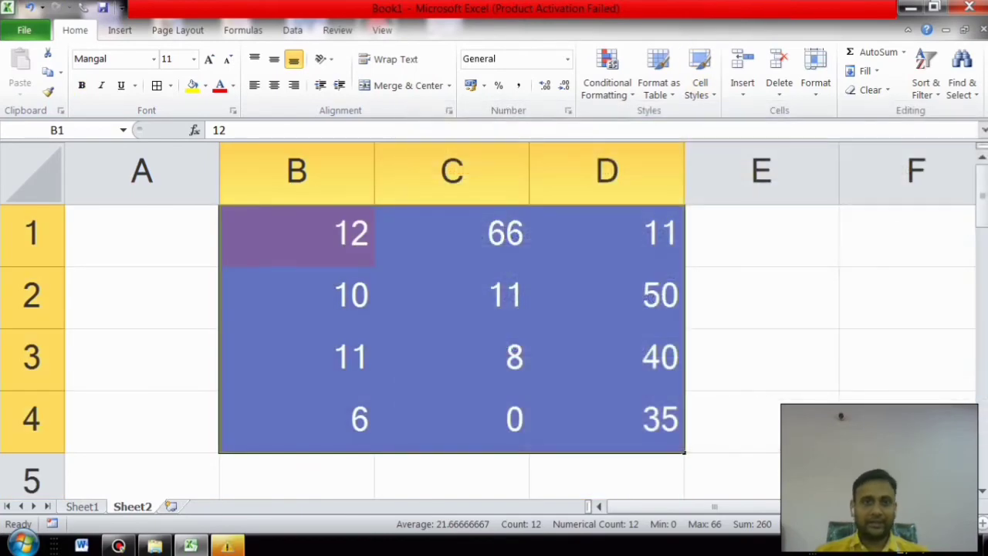
pyautogui.hotkey('ctrl', 'z')
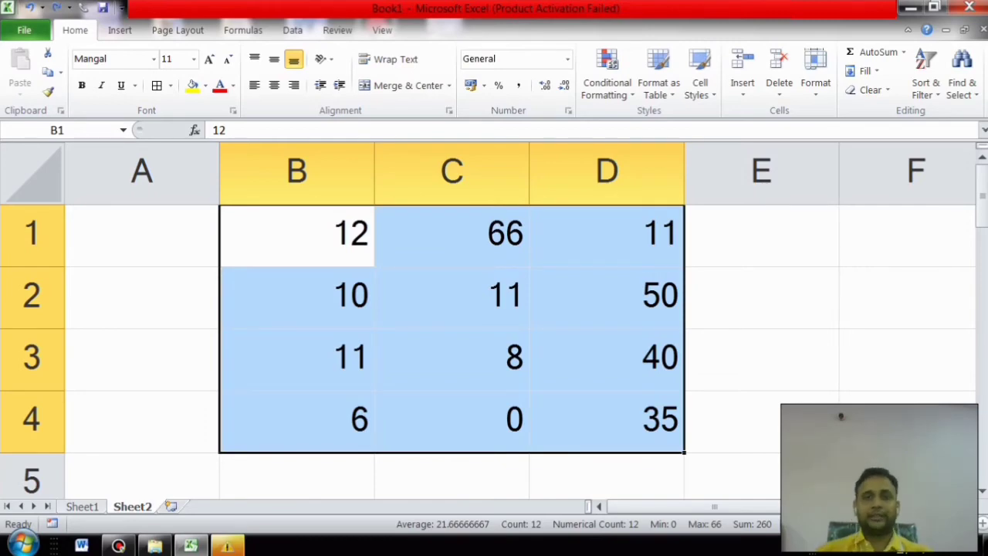
pyautogui.click(761, 298)
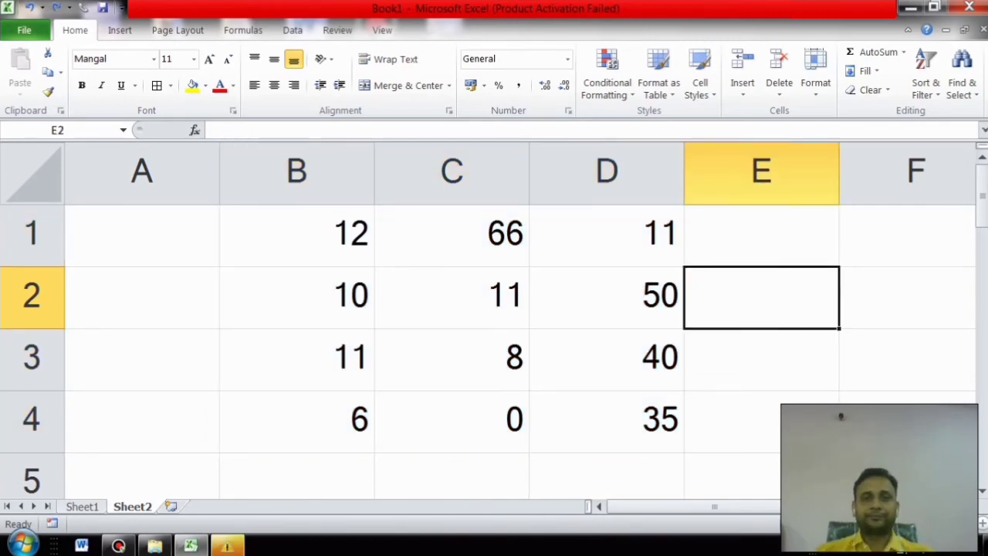
# Step: Insert cells at C1 shifting column C values down, then undo the insertion
pyautogui.click(452, 171)
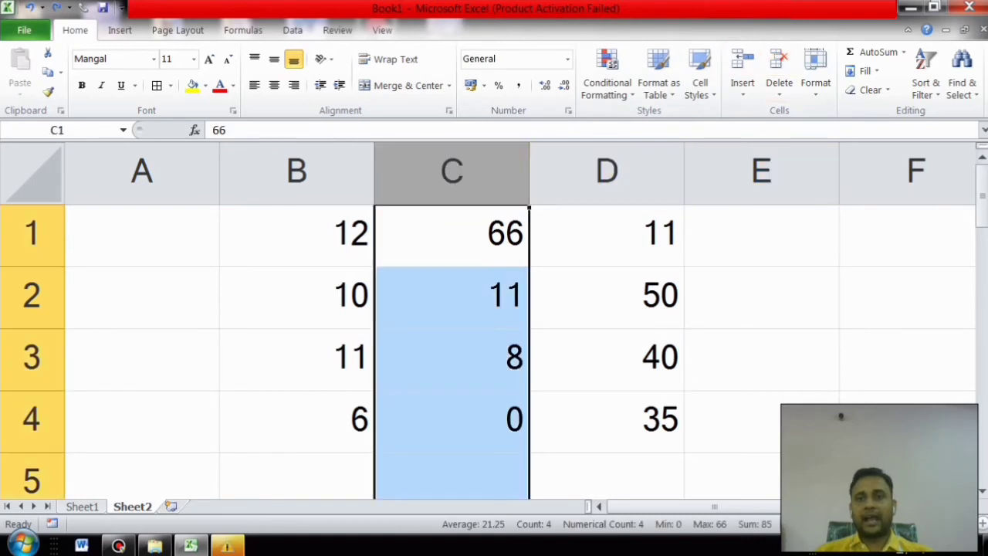
pyautogui.click(761, 298)
pyautogui.click(297, 235)
pyautogui.click(452, 236)
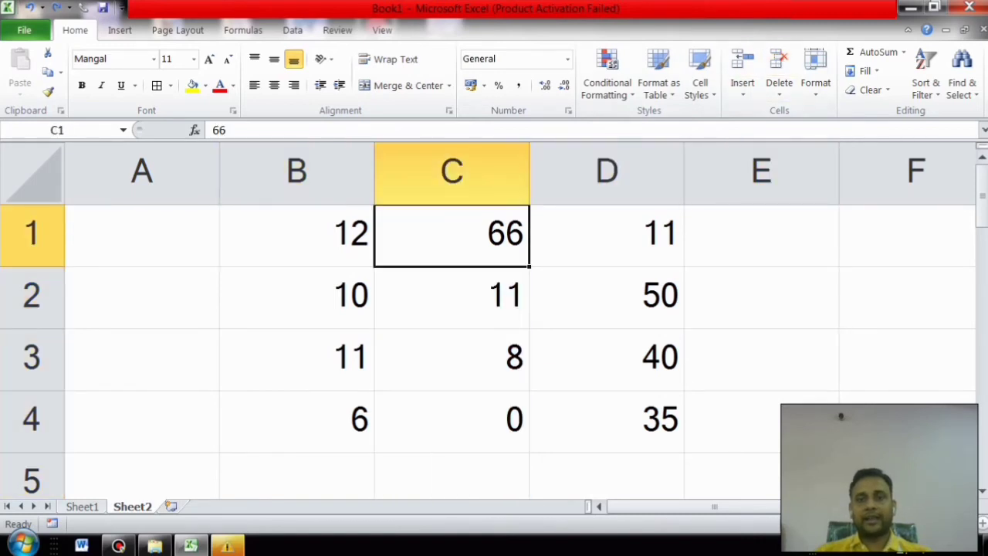
pyautogui.click(741, 77)
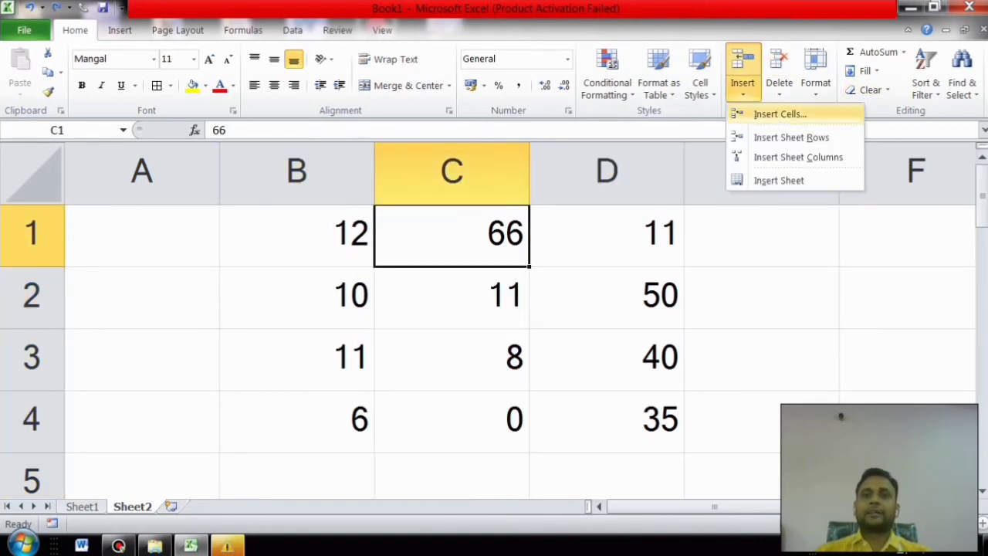
pyautogui.click(779, 114)
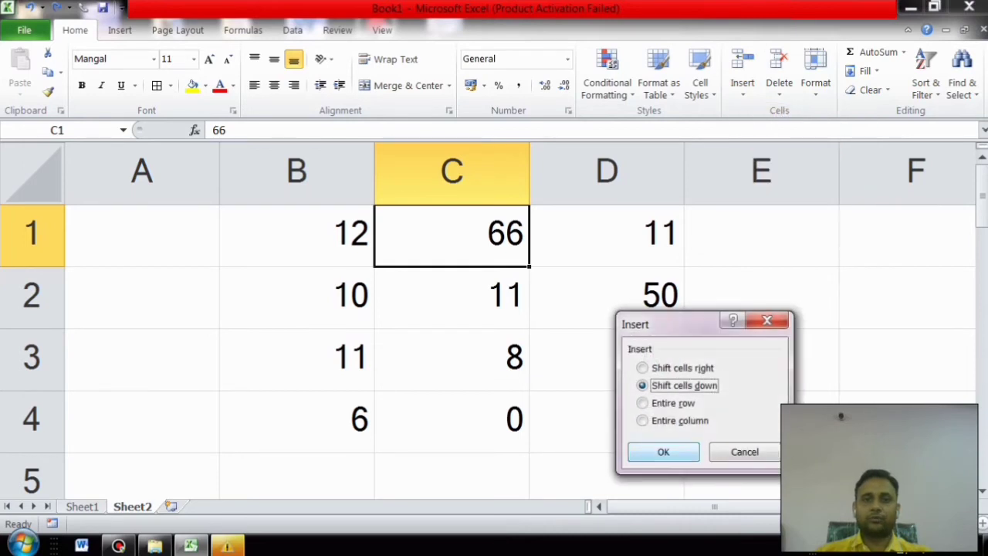
pyautogui.press('Return')
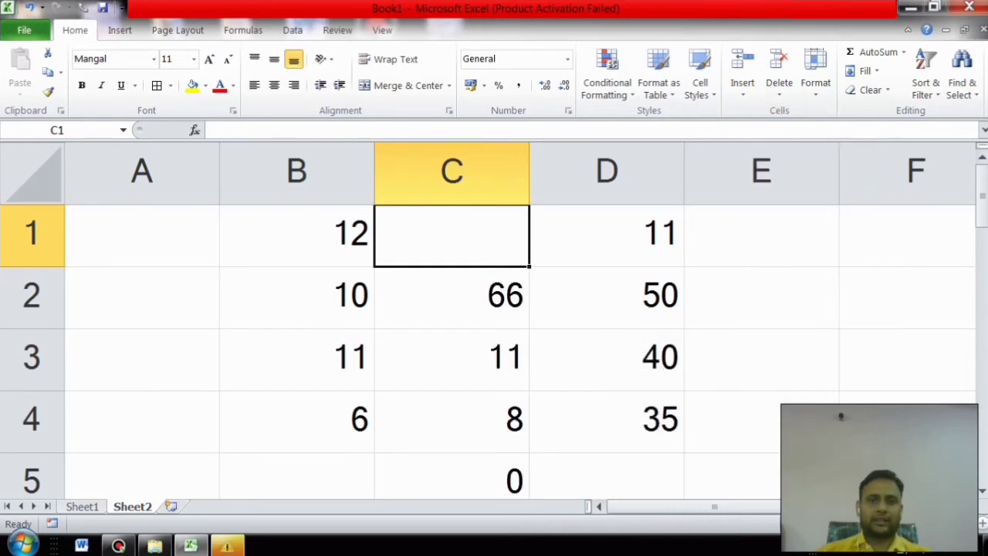
pyautogui.hotkey('ctrl', 'z')
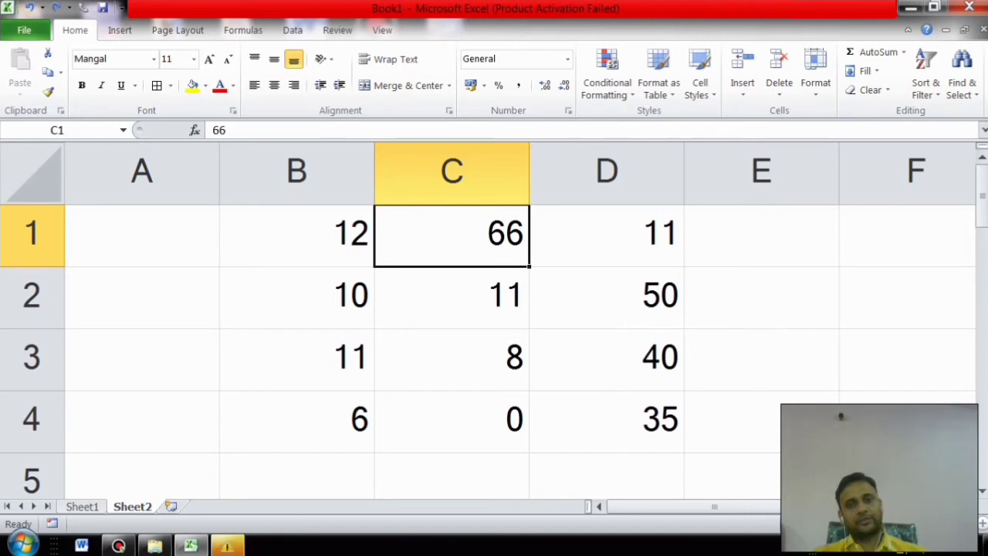
# Step: Insert a blank row above the data, then undo it
pyautogui.click(742, 74)
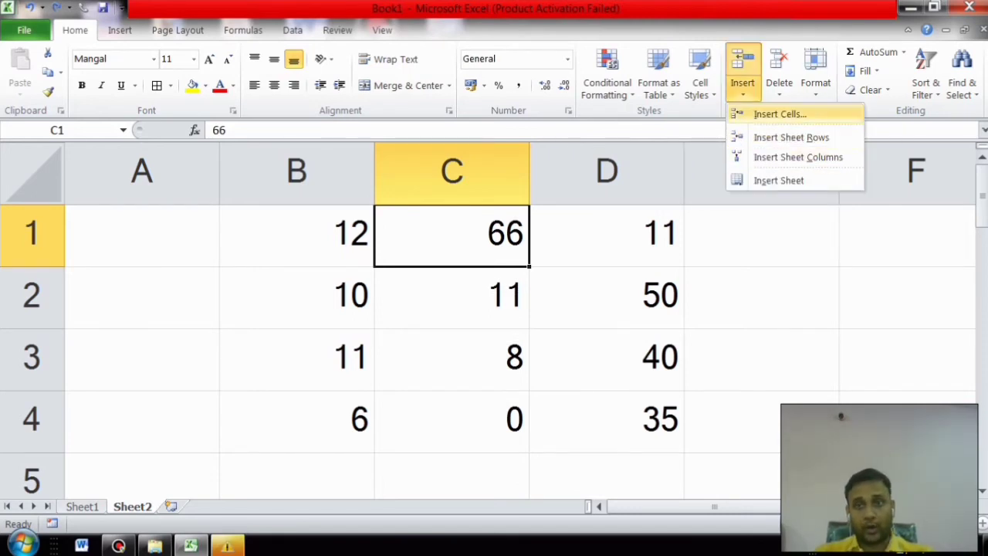
pyautogui.click(791, 138)
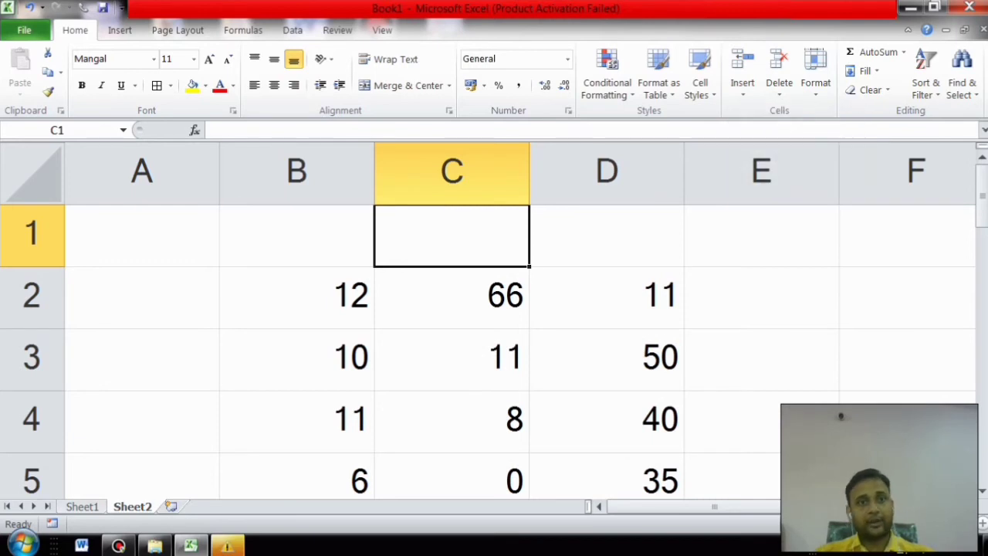
pyautogui.click(142, 236)
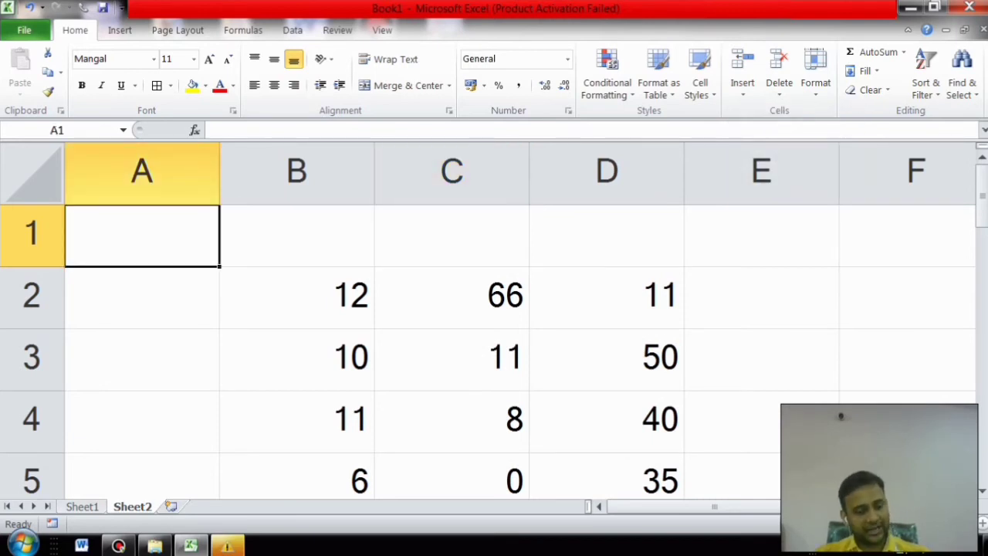
pyautogui.hotkey('ctrl', 'z')
# Step: Insert a blank column at C, undo it, then view Cell Styles and the Insert options
pyautogui.click(742, 88)
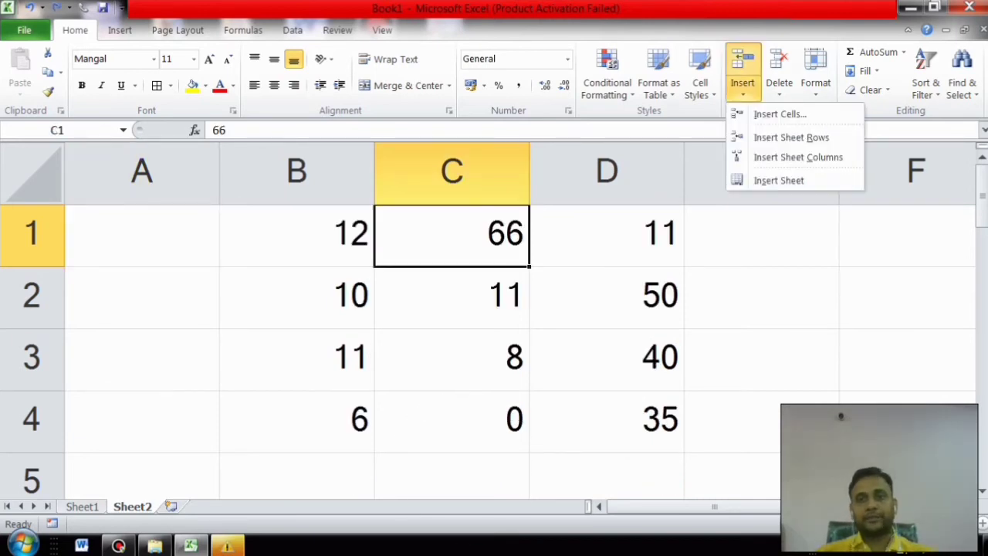
pyautogui.click(798, 157)
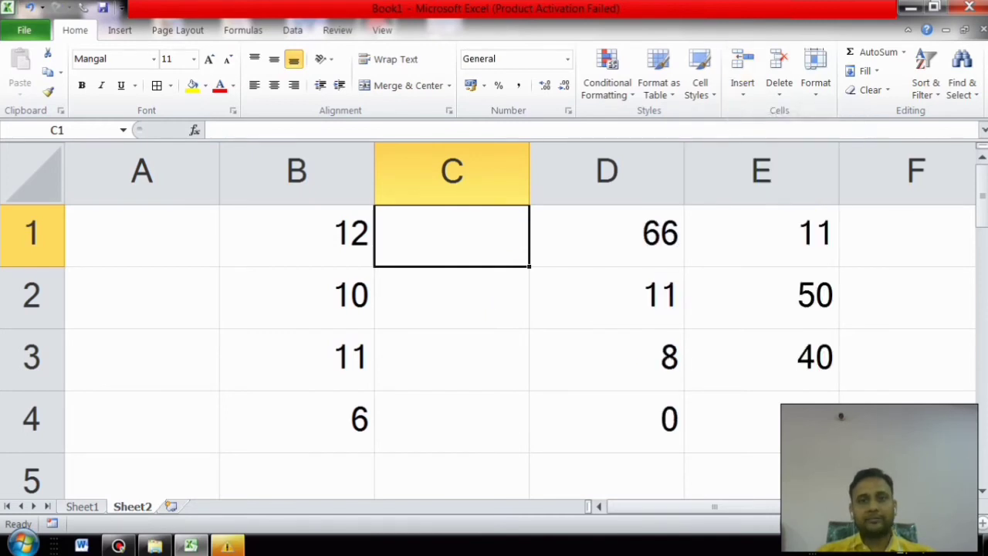
pyautogui.moveTo(452, 236); pyautogui.dragTo(452, 422)
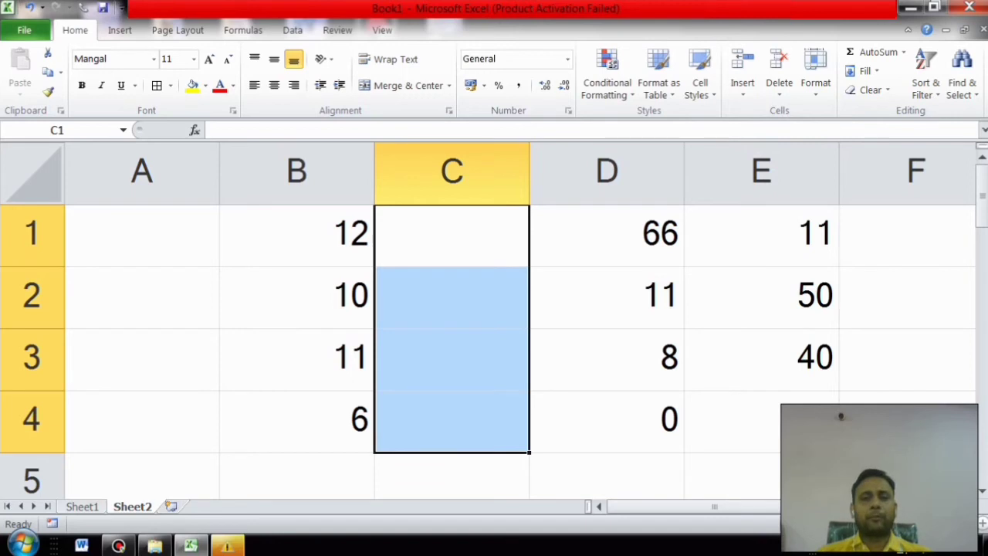
pyautogui.press('Up')
pyautogui.press('Down')
pyautogui.press('Down')
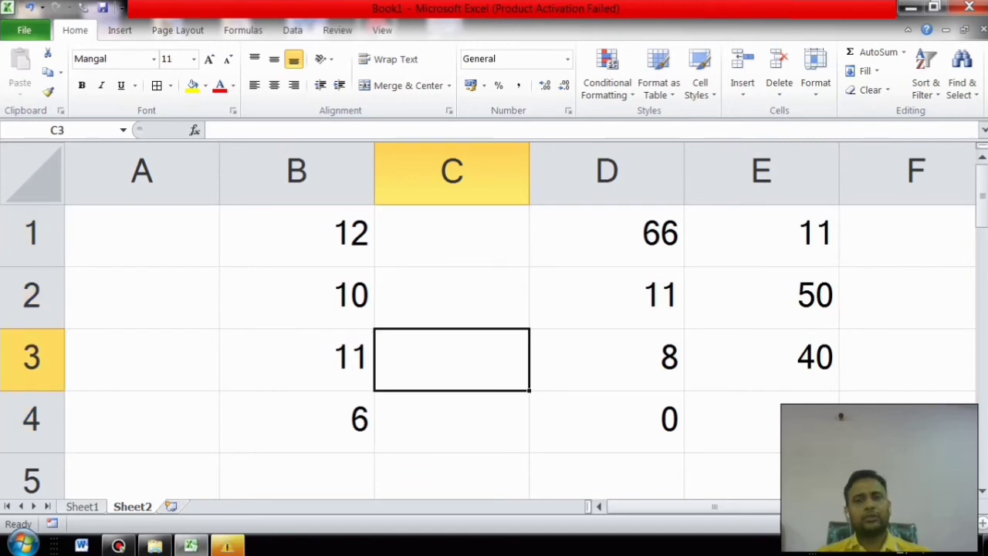
pyautogui.hotkey('ctrl', 'z')
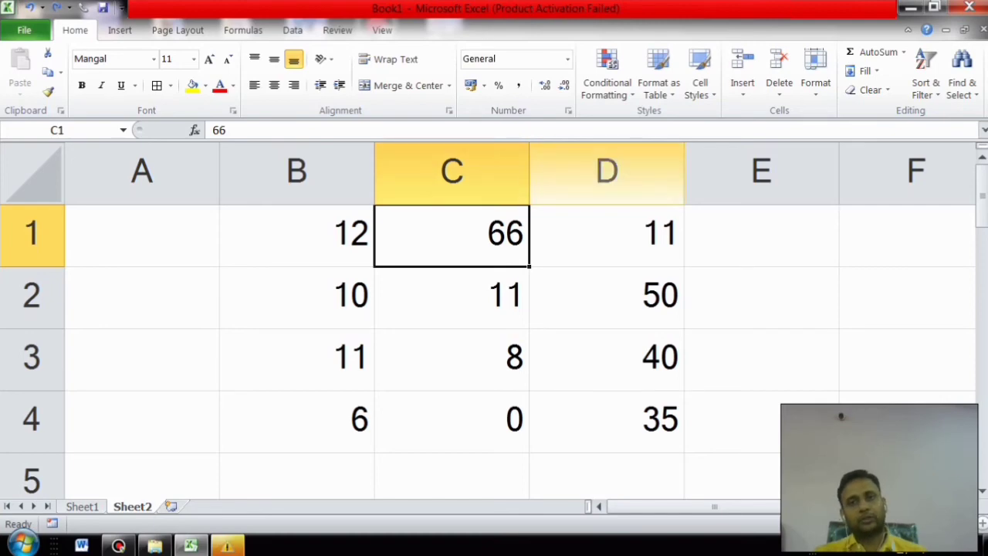
pyautogui.click(700, 84)
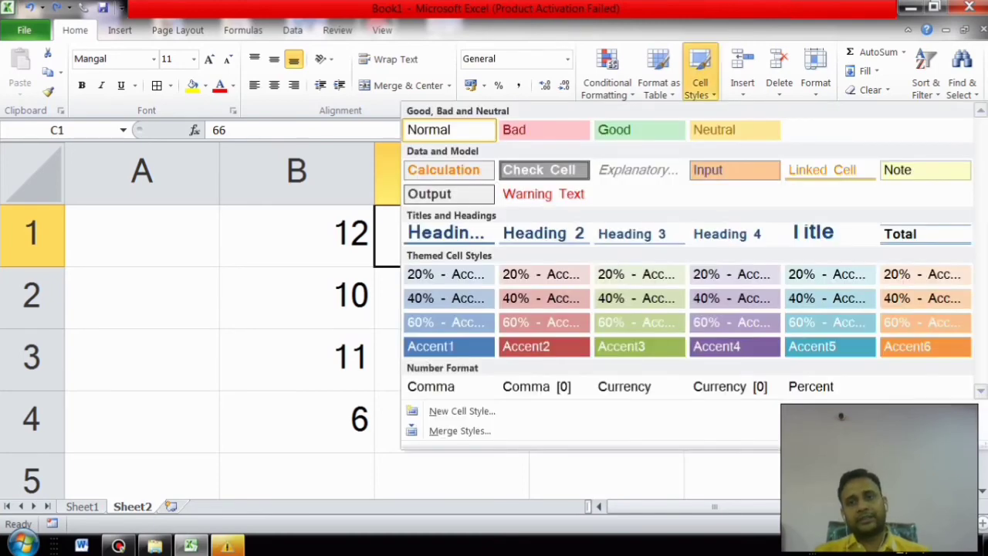
pyautogui.click(743, 85)
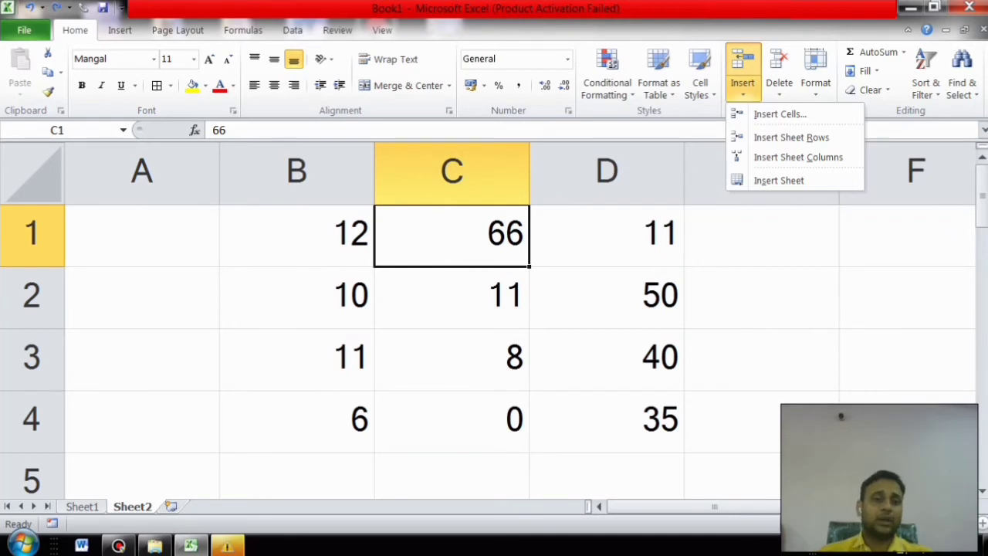
# Step: Add new worksheets Sheet3 and Sheet4, returning to Sheet2 after each
pyautogui.click(778, 180)
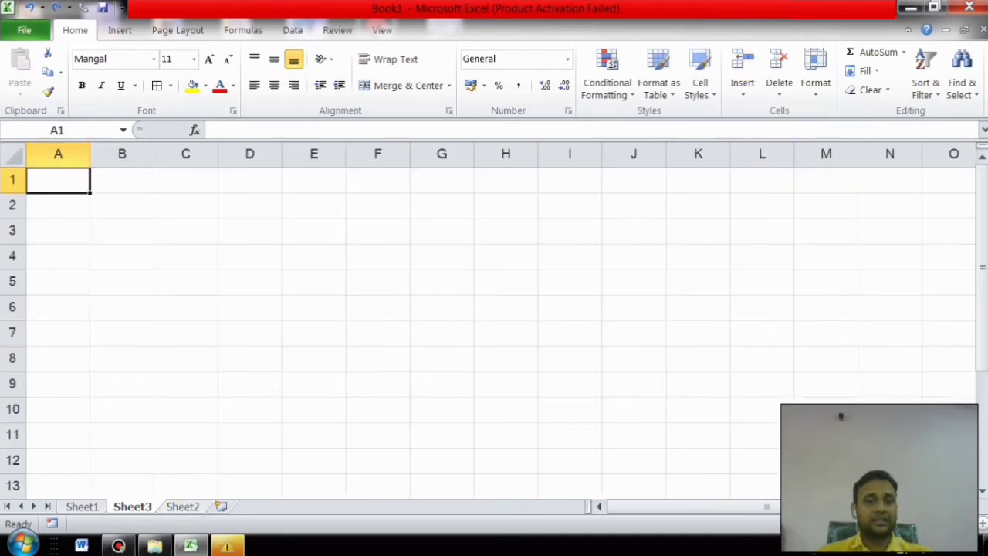
pyautogui.hotkey('ctrl', 'pagedown')
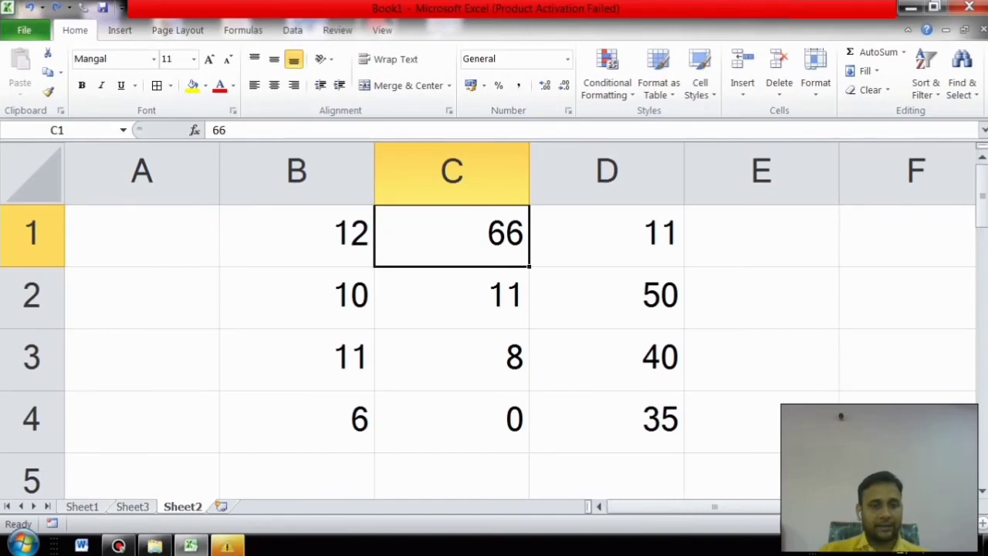
pyautogui.click(221, 506)
pyautogui.click(183, 507)
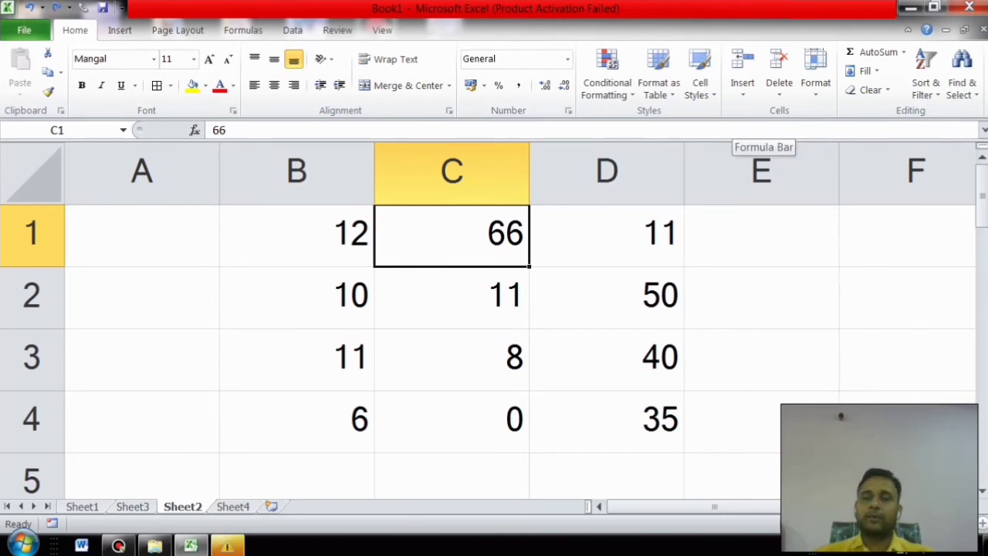
pyautogui.press('Down')
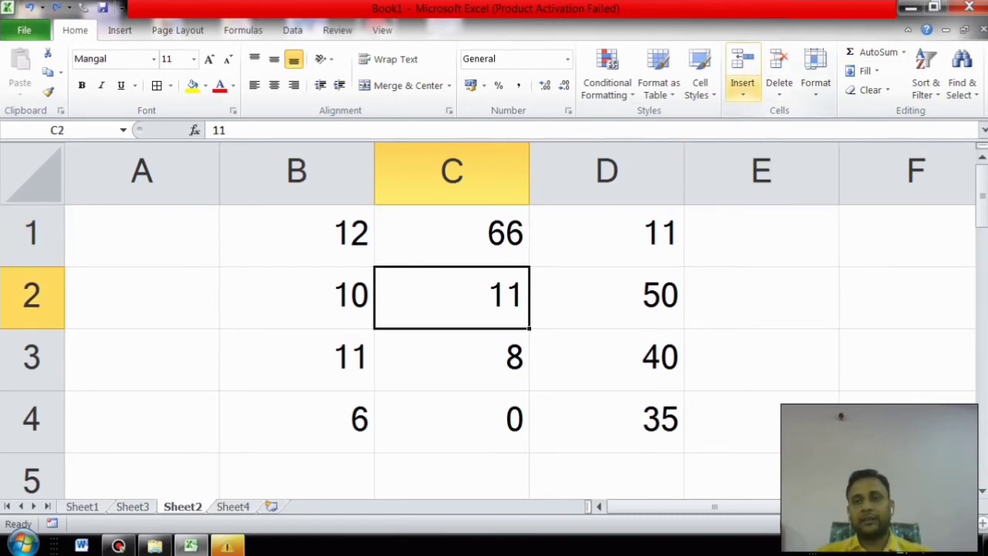
pyautogui.click(779, 85)
pyautogui.click(819, 113)
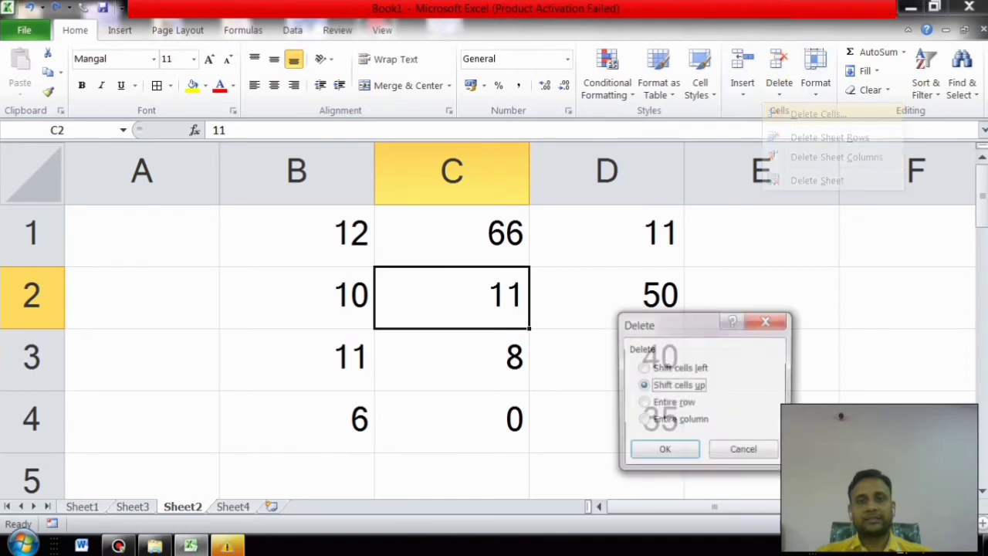
pyautogui.click(664, 448)
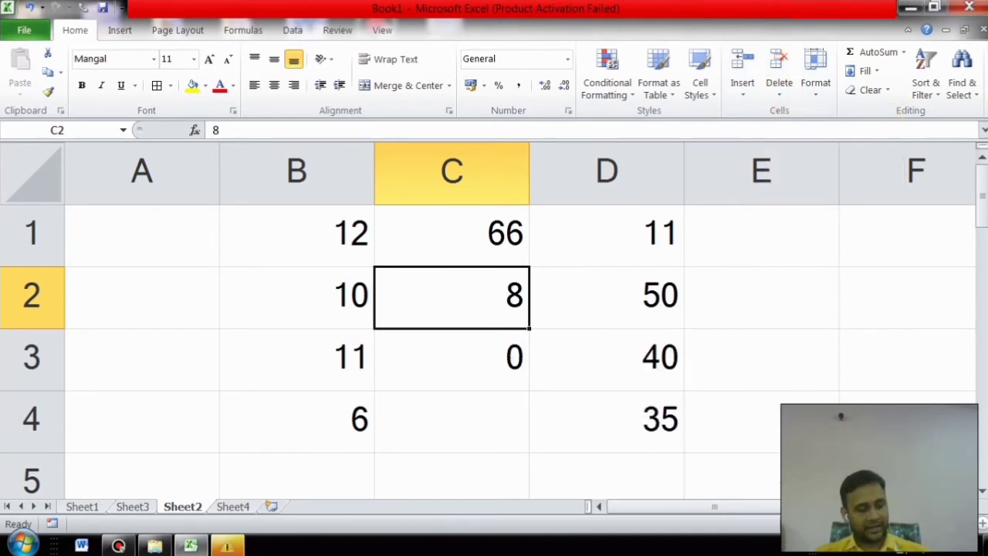
pyautogui.hotkey('ctrl', 'z')
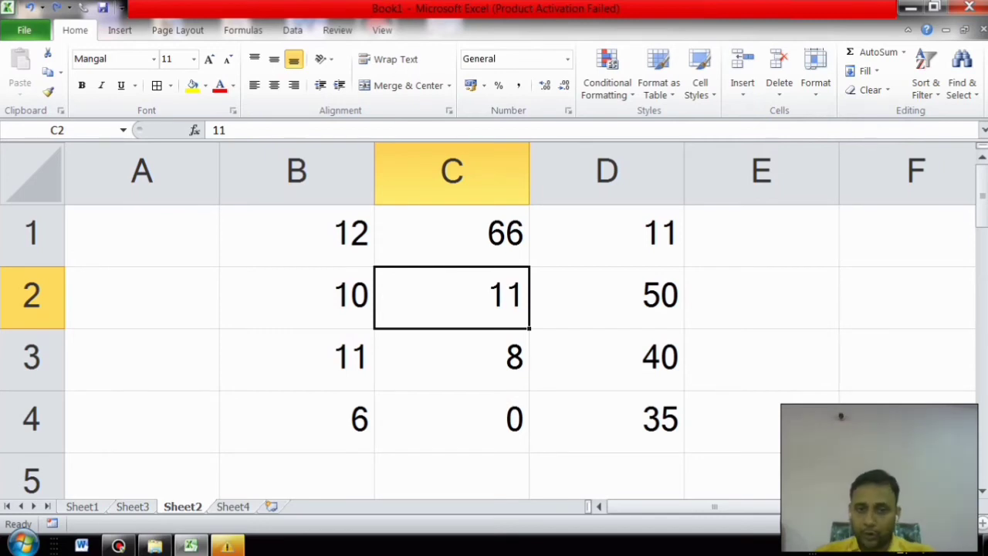
pyautogui.click(32, 296)
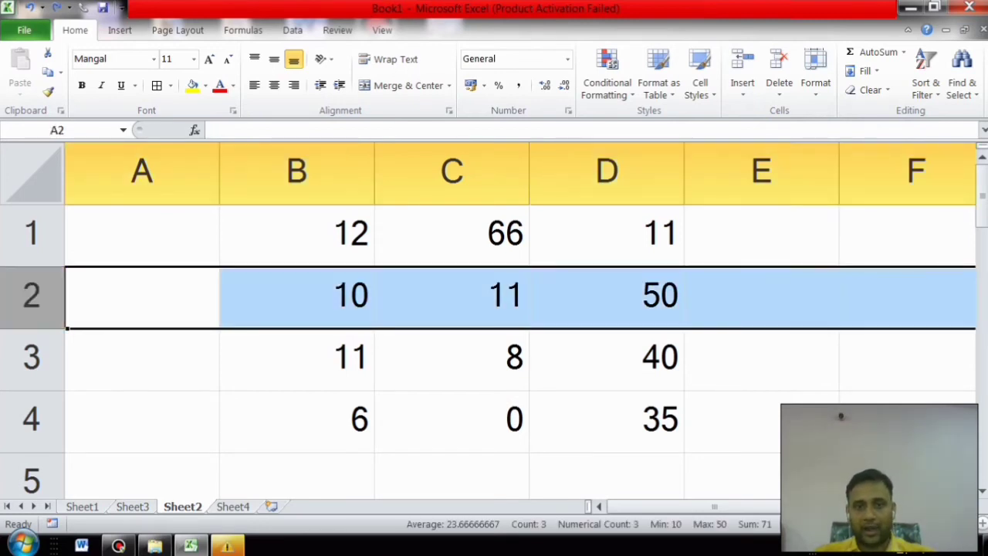
pyautogui.click(453, 297)
pyautogui.click(741, 85)
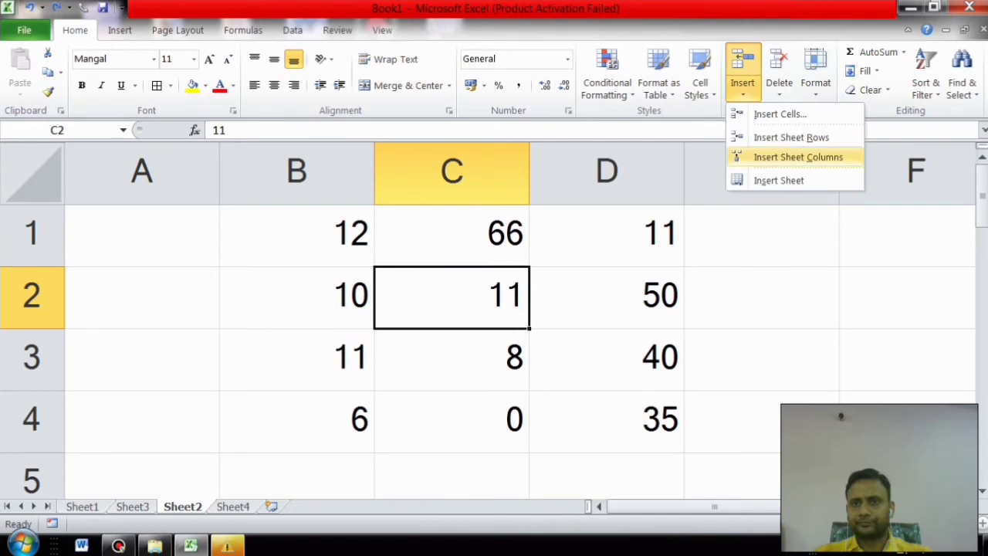
pyautogui.click(792, 138)
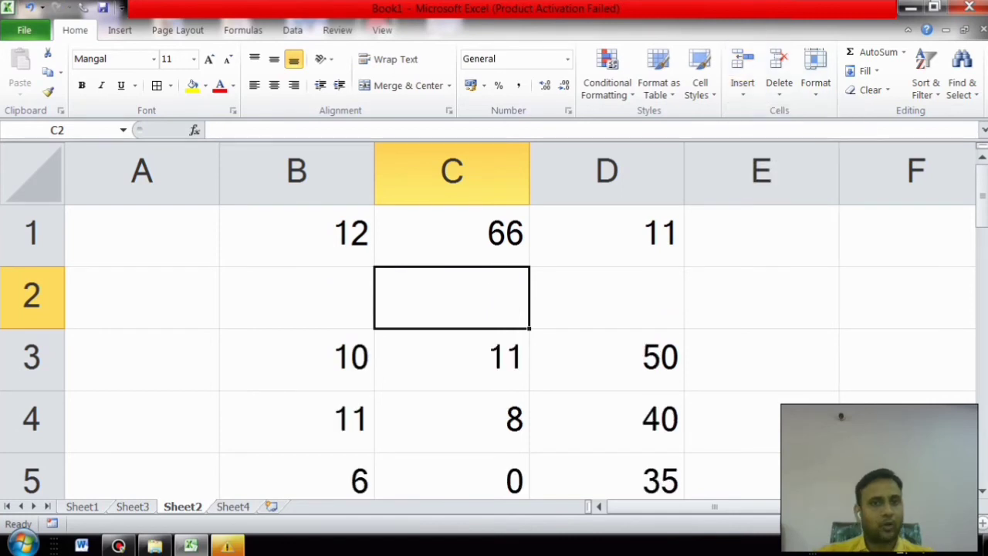
pyautogui.hotkey('ctrl', 'z')
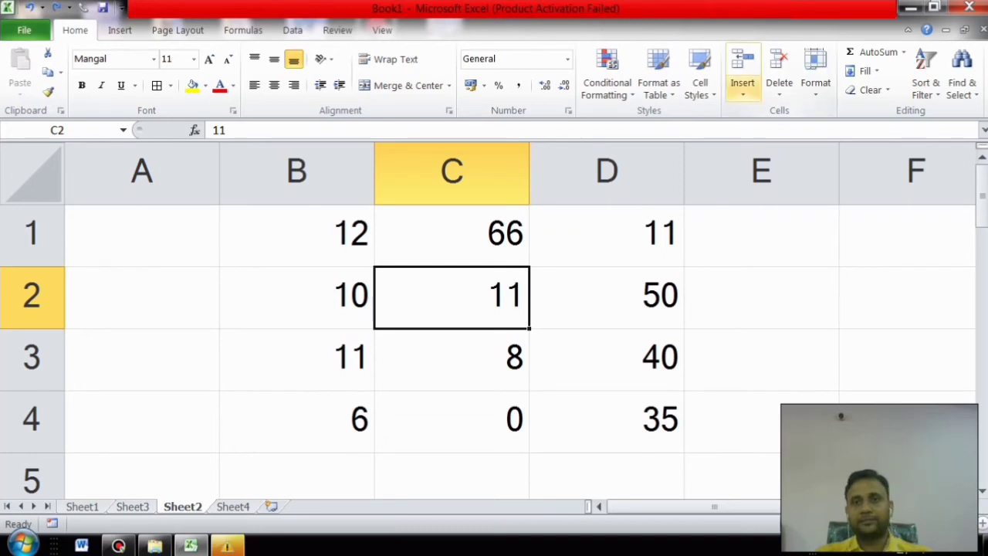
pyautogui.click(779, 85)
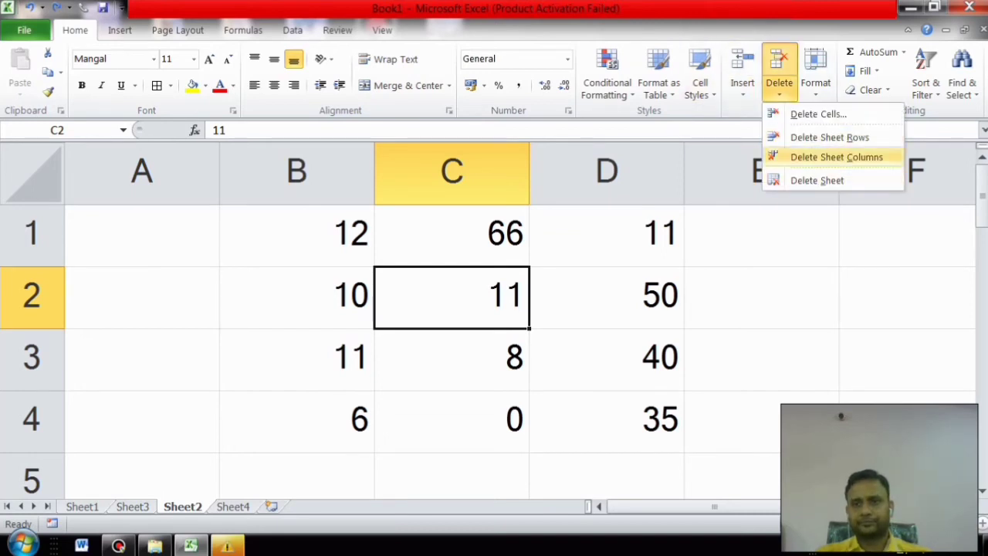
pyautogui.click(836, 156)
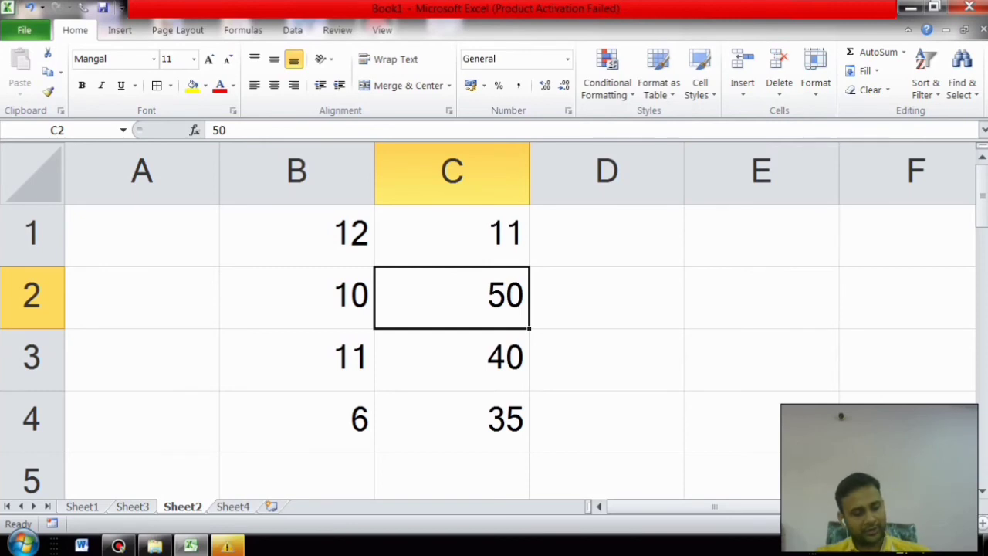
pyautogui.hotkey('ctrl', 'z')
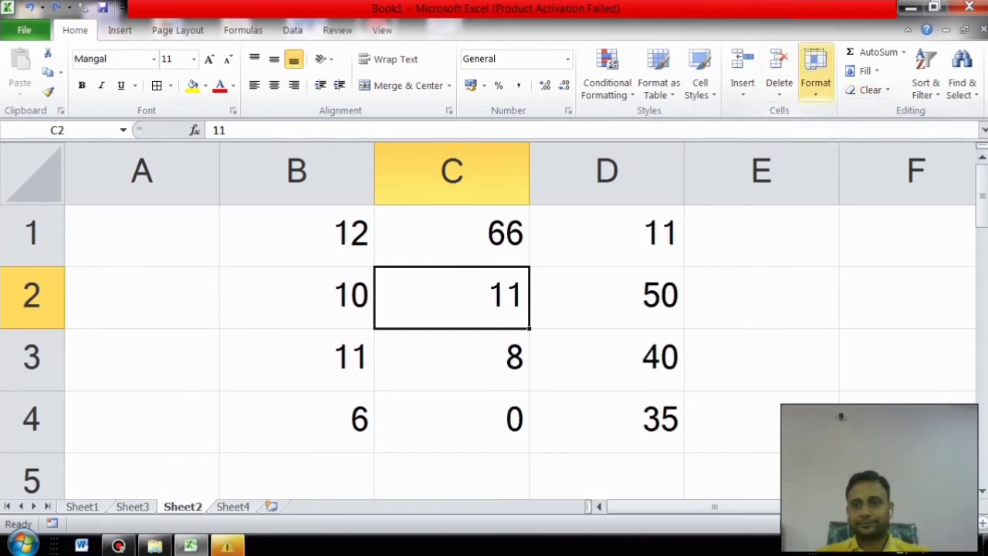
# Step: Choose Delete Sheet for Sheet2 but cancel at the warning, then open the Format dropdown
pyautogui.click(779, 86)
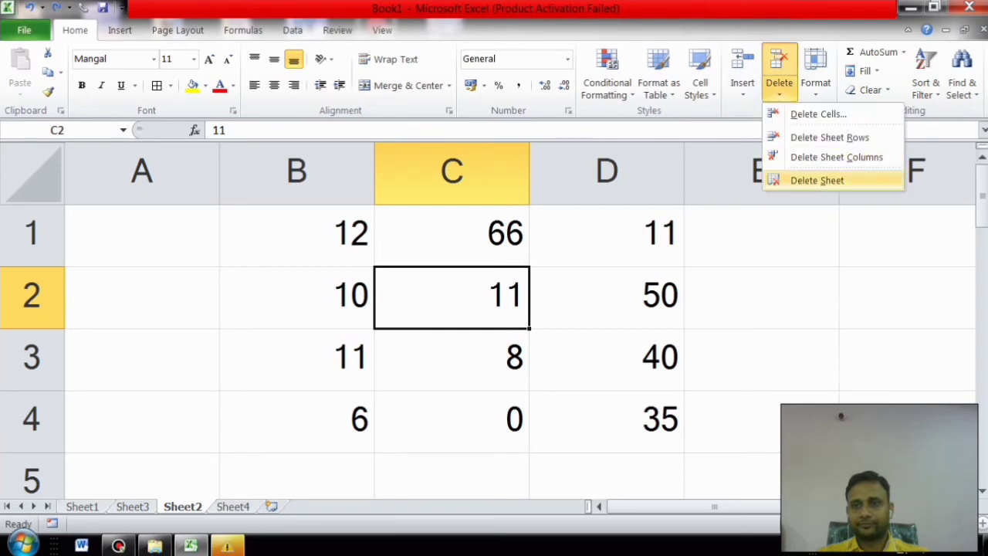
pyautogui.click(806, 179)
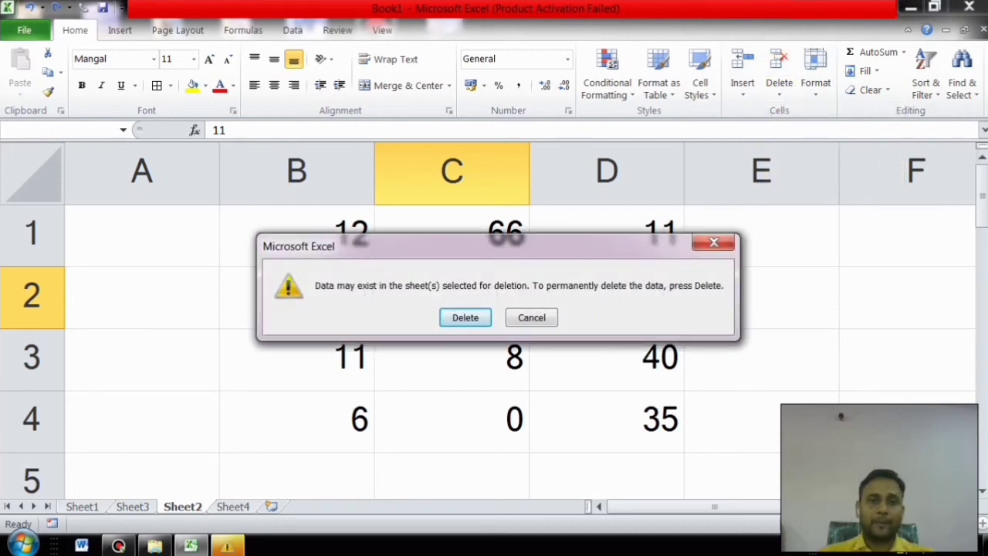
pyautogui.click(714, 242)
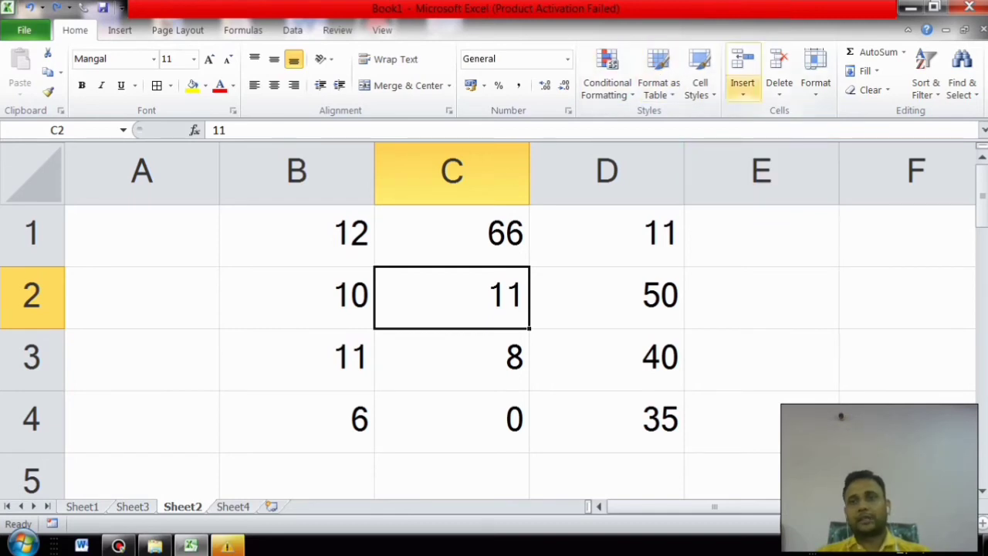
pyautogui.click(816, 73)
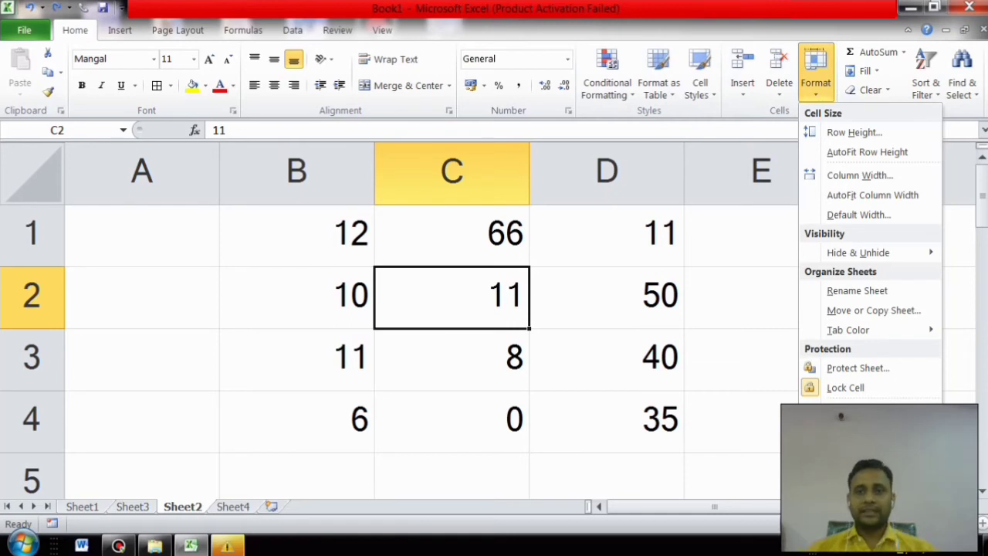
# Step: Make row 1 slightly taller and column A wider, then select B1:D4
pyautogui.click(451, 235)
pyautogui.click(451, 235)
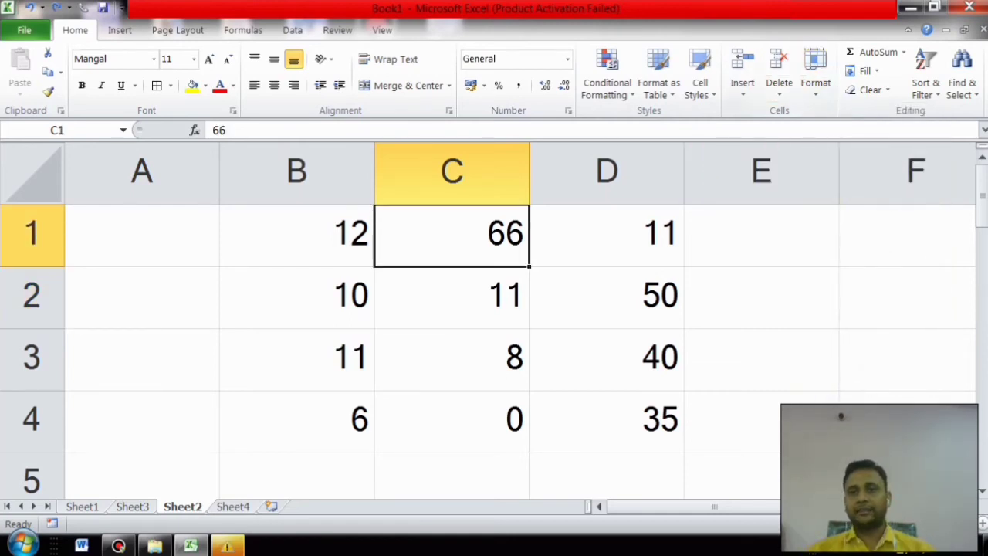
pyautogui.moveTo(37, 267)
pyautogui.mouseDown()
pyautogui.moveTo(31, 376)
pyautogui.moveTo(23, 270)
pyautogui.mouseUp()
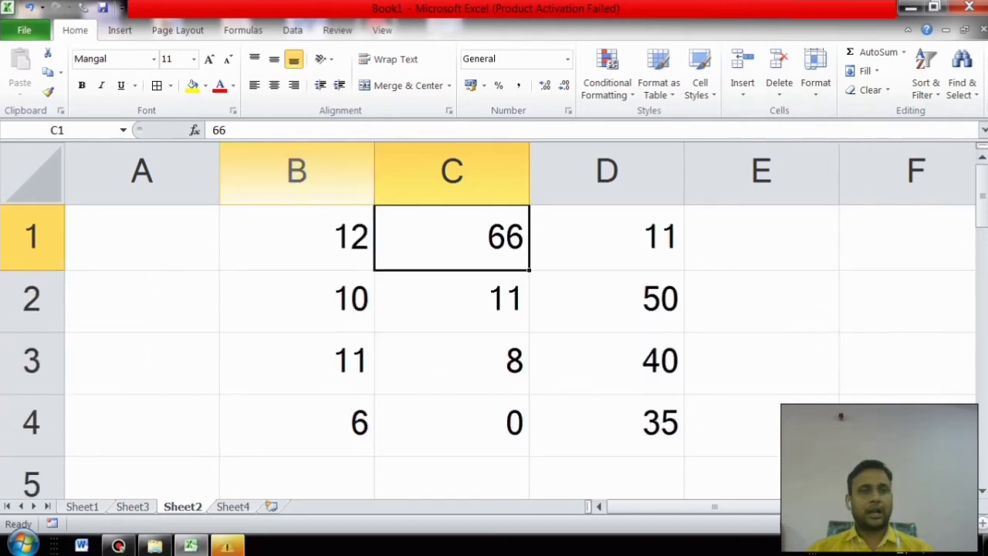
pyautogui.moveTo(219, 170)
pyautogui.mouseDown()
pyautogui.moveTo(304, 169)
pyautogui.moveTo(212, 170)
pyautogui.mouseUp()
pyautogui.click(184, 172)
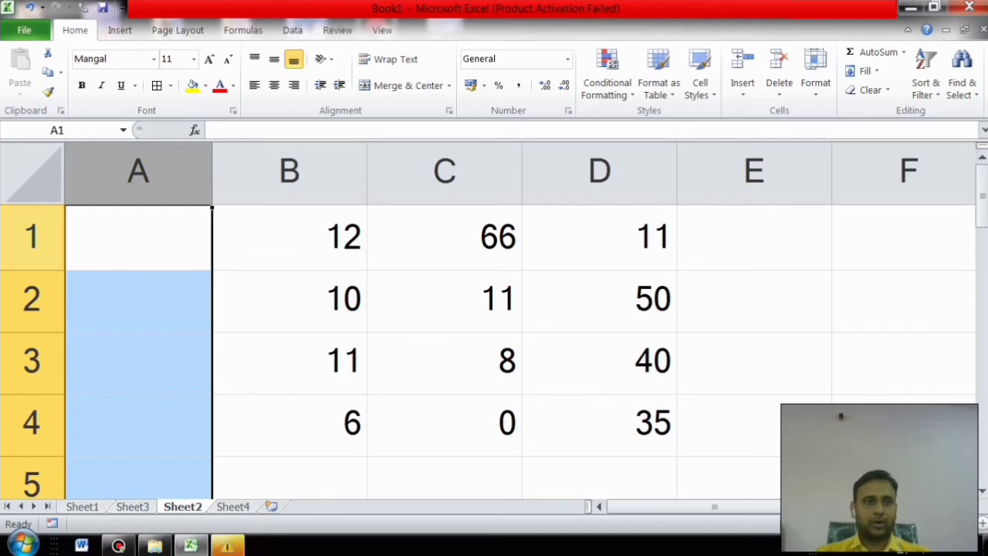
pyautogui.click(290, 301)
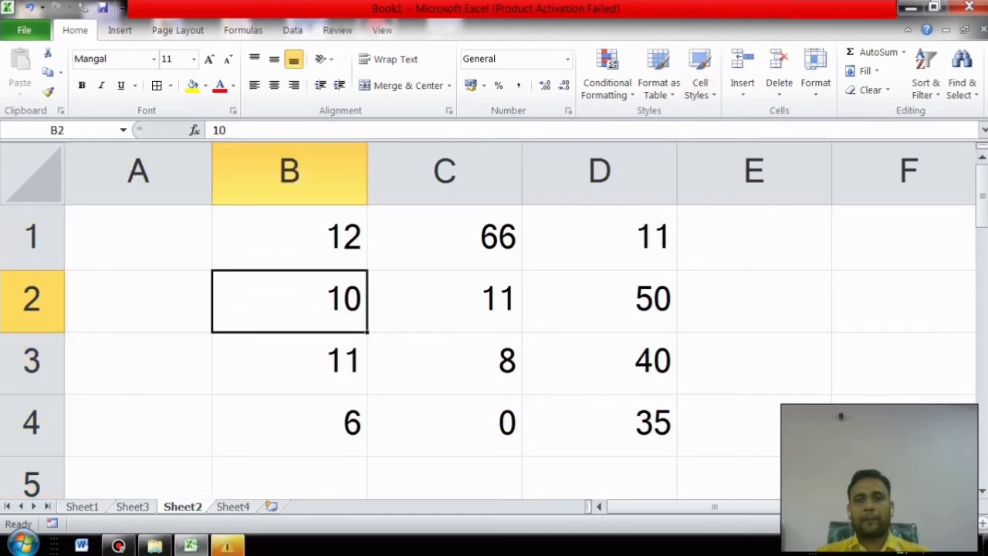
pyautogui.moveTo(289, 237); pyautogui.dragTo(600, 422)
# Step: AutoFit row height and column width for B1:D4, then undo the column autofit
pyautogui.click(815, 73)
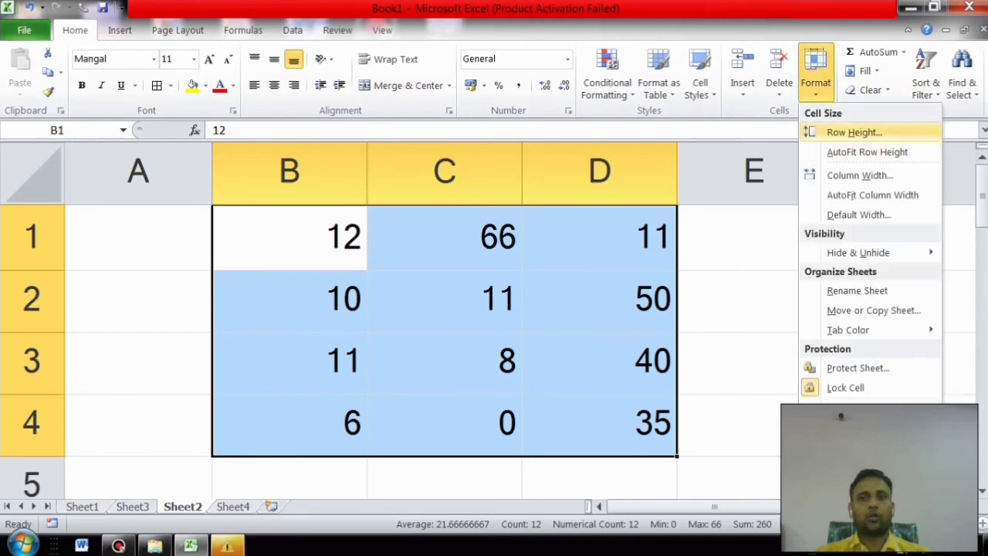
pyautogui.click(867, 152)
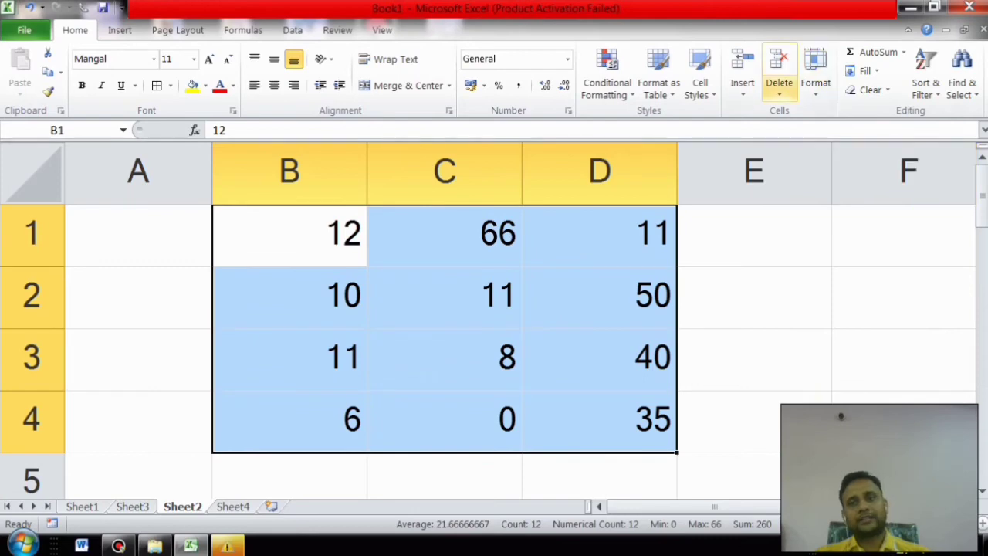
pyautogui.click(815, 73)
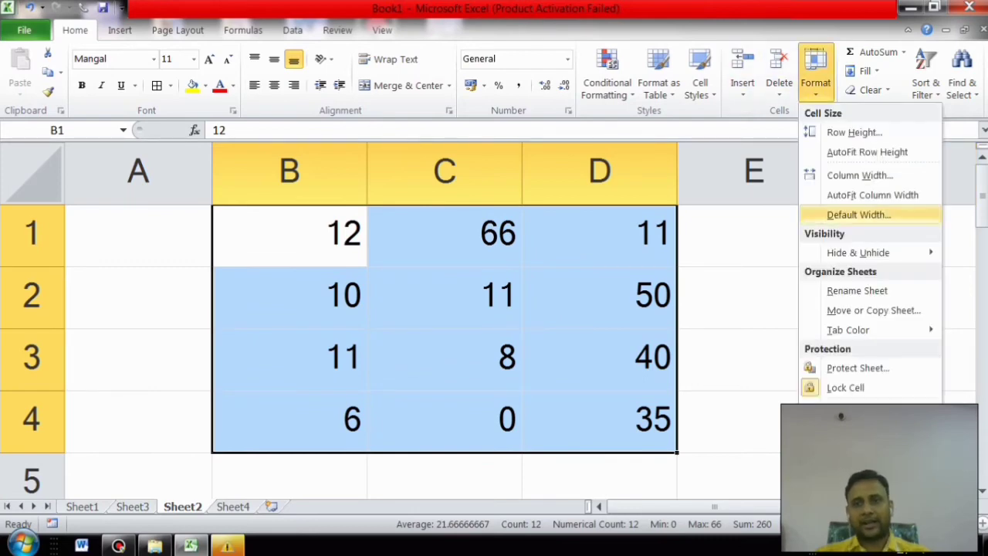
pyautogui.click(873, 194)
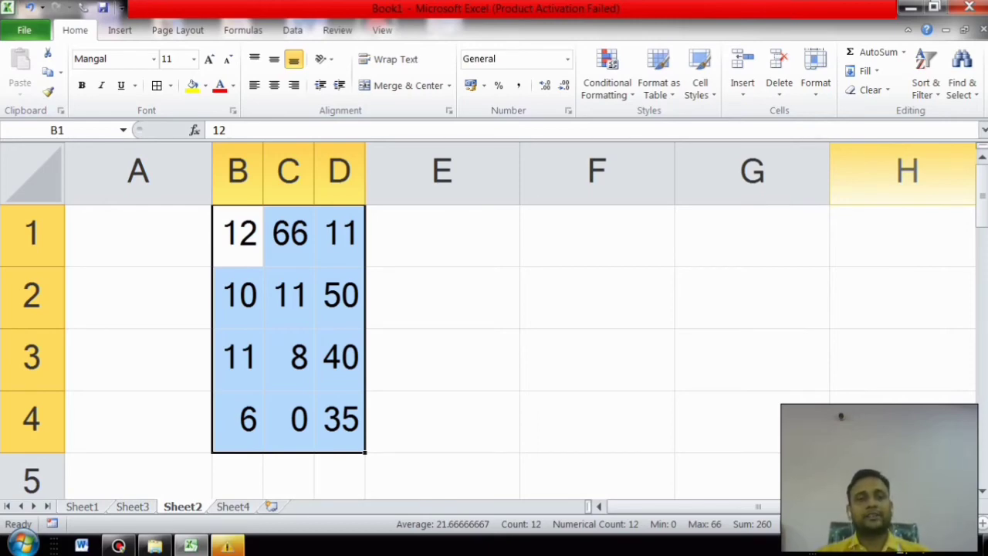
pyautogui.hotkey('ctrl', 'z')
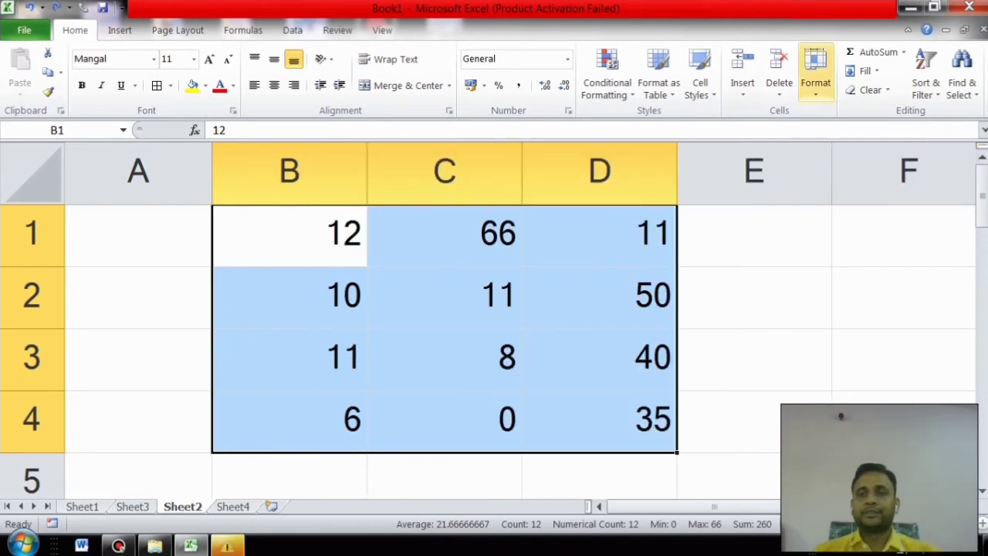
pyautogui.click(816, 70)
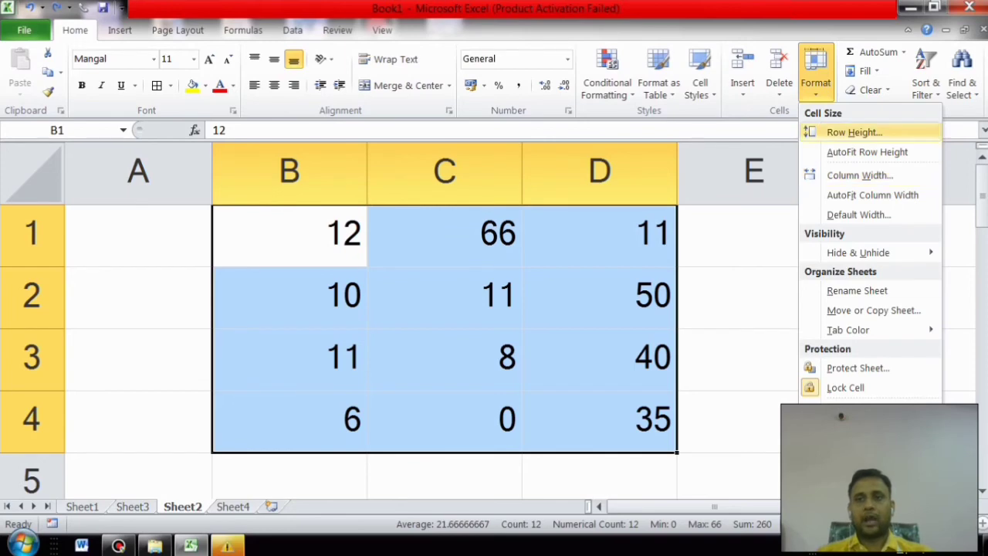
pyautogui.click(854, 132)
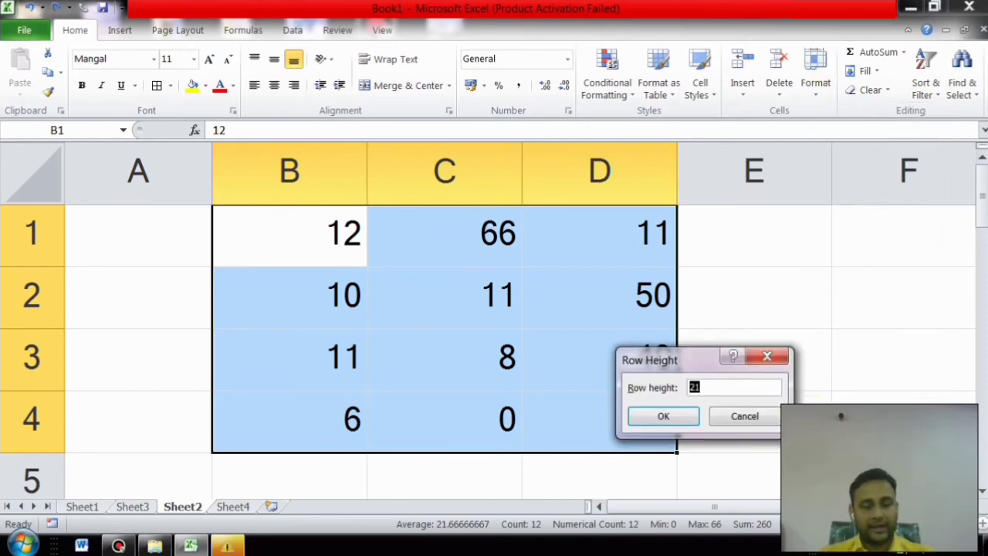
pyautogui.write('33')
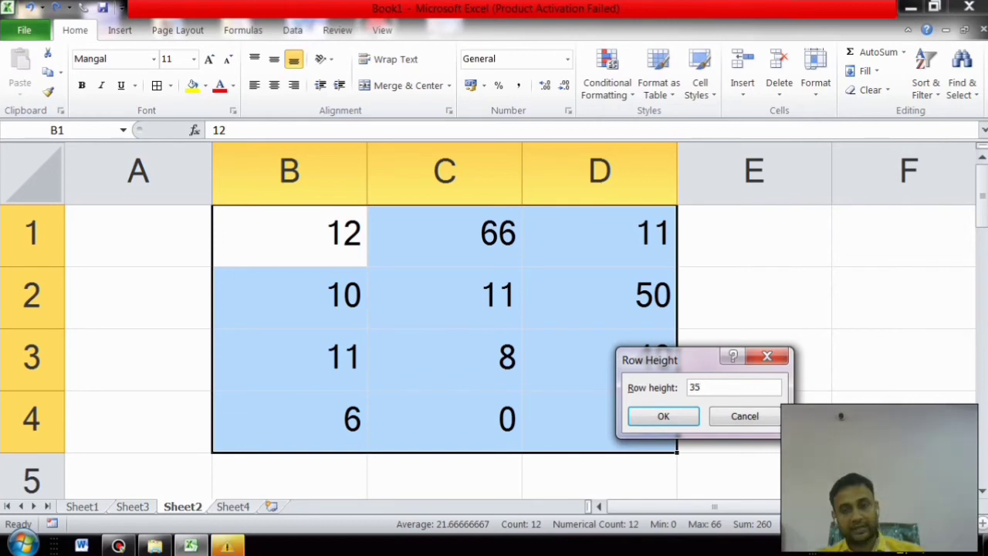
pyautogui.press('Return')
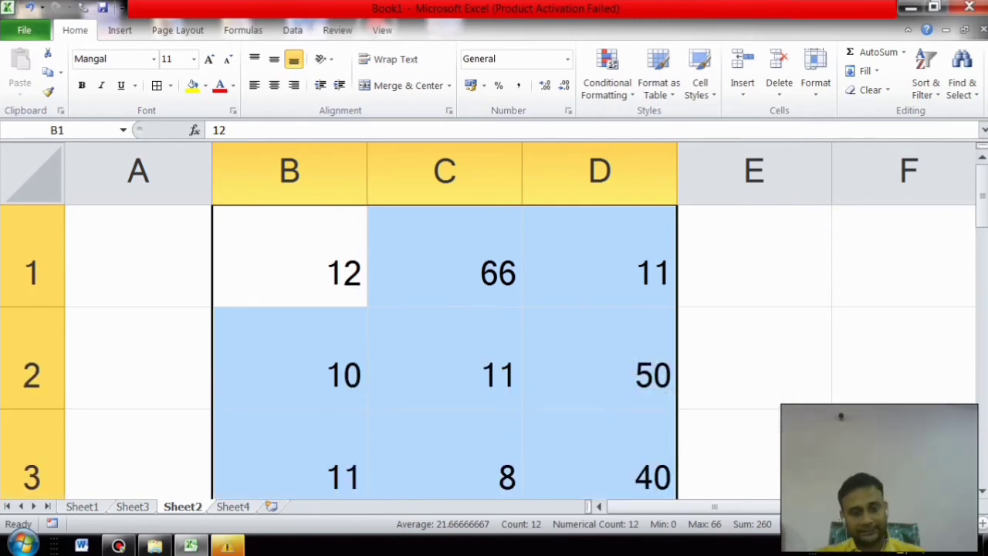
pyautogui.click(816, 77)
pyautogui.click(850, 130)
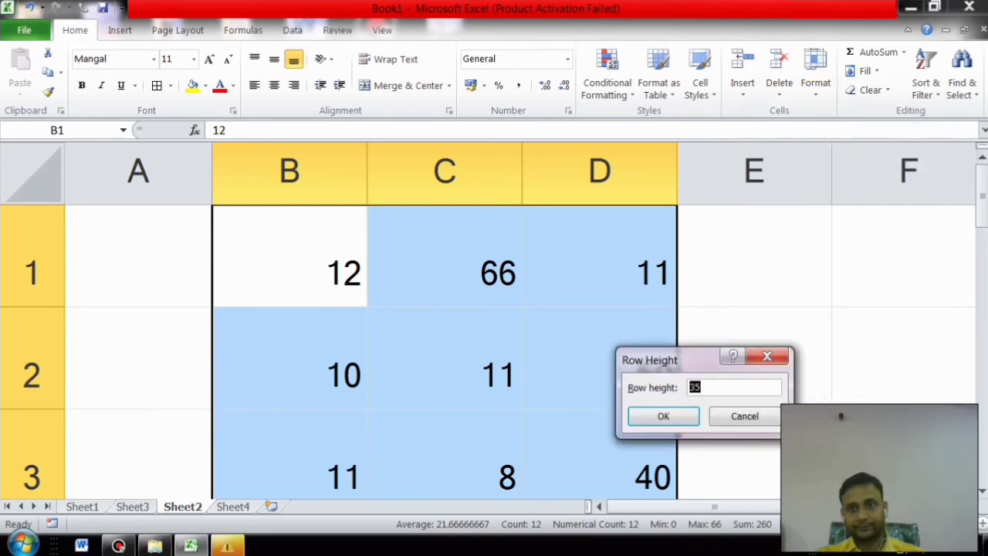
pyautogui.write('15')
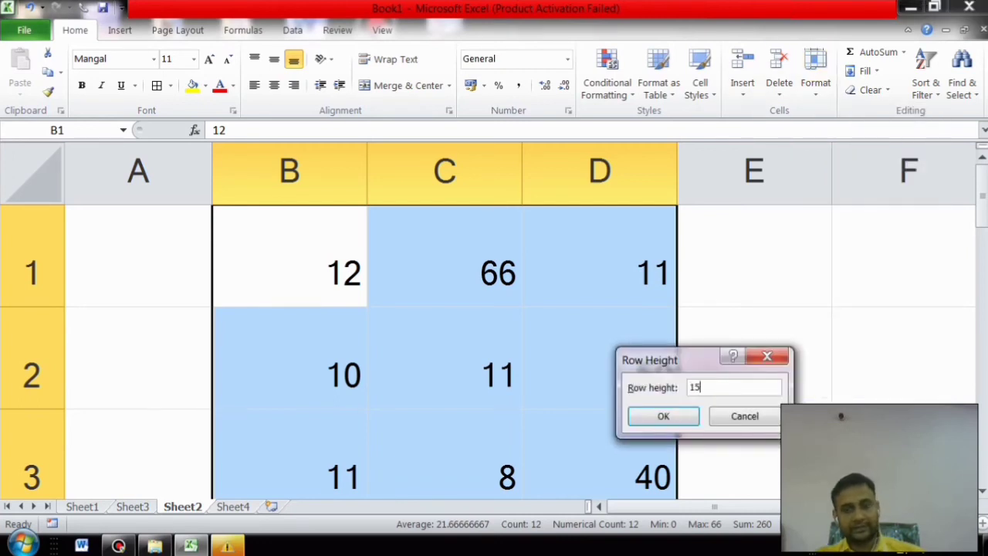
pyautogui.press('Return')
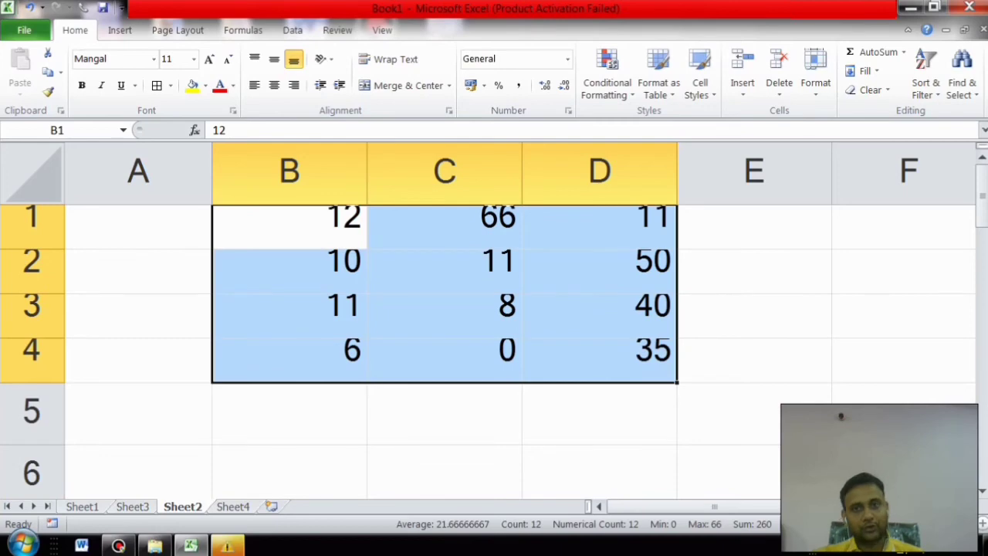
pyautogui.hotkey('ctrl', 'z')
pyautogui.hotkey('ctrl', 'z')
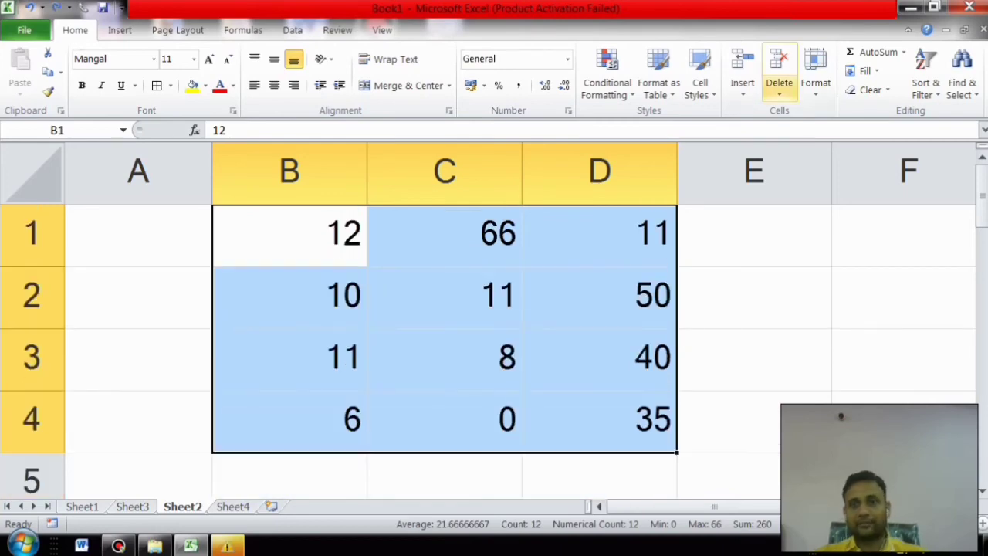
pyautogui.click(815, 69)
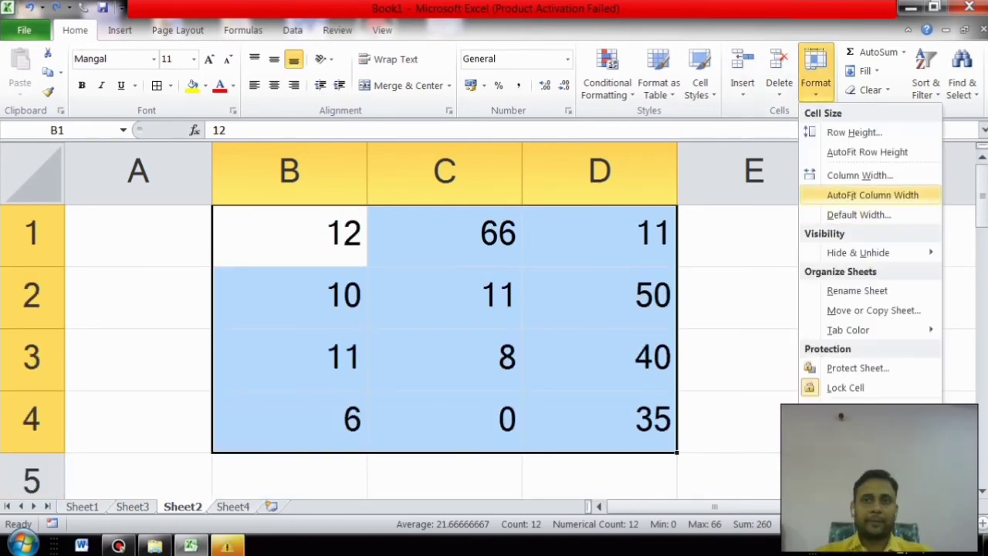
pyautogui.click(859, 175)
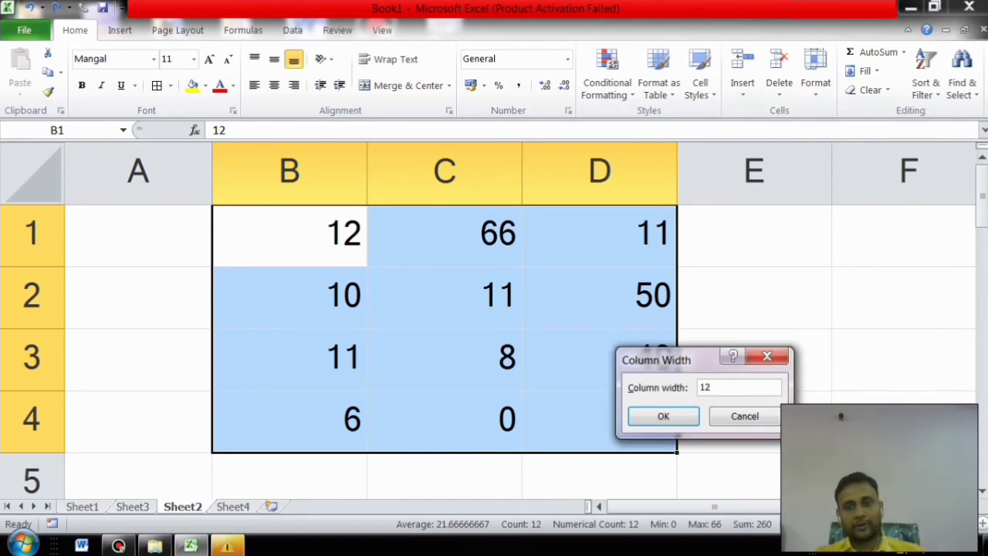
pyautogui.press('Return')
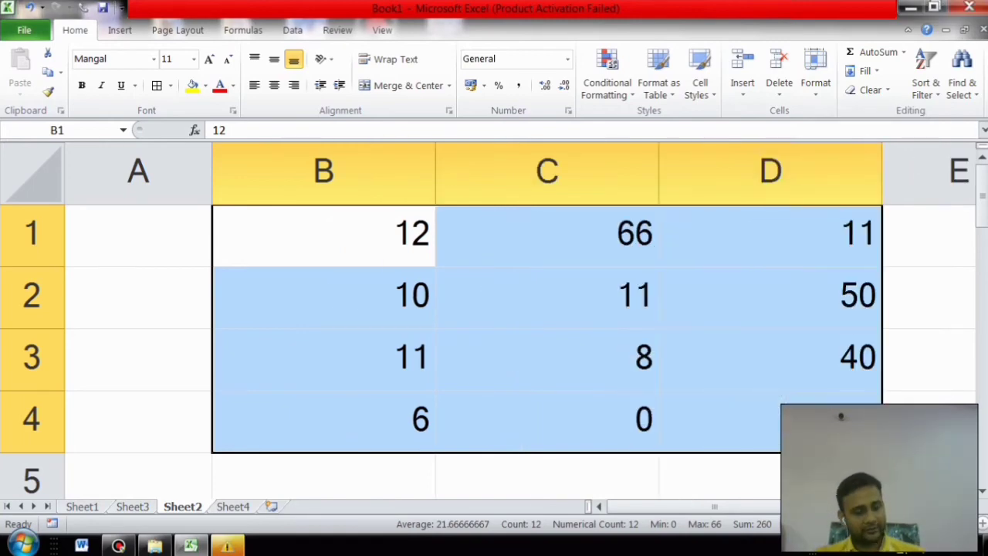
pyautogui.hotkey('ctrl', 'z')
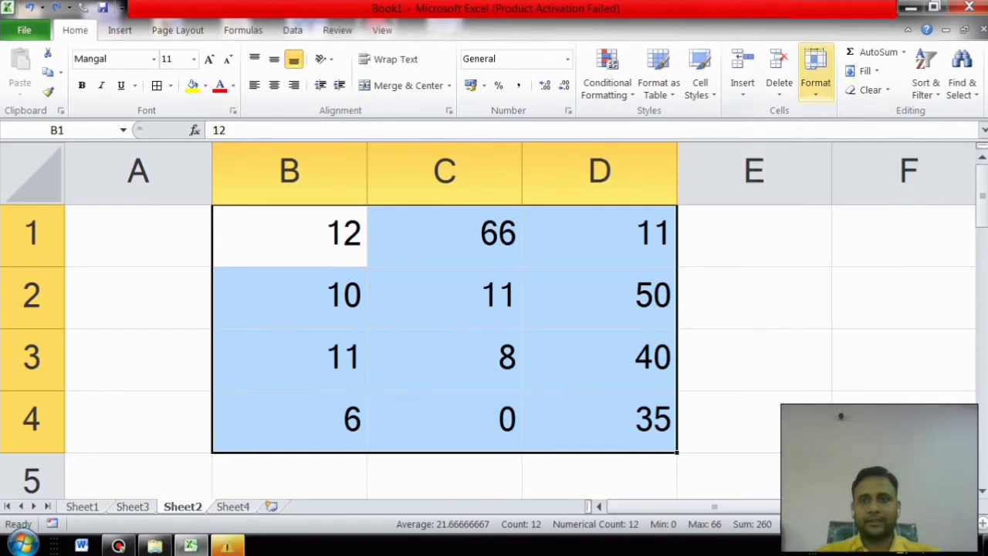
# Step: Try shrinking row 1 to a tiny height, then undo the change
pyautogui.click(815, 74)
pyautogui.moveTo(858, 252)
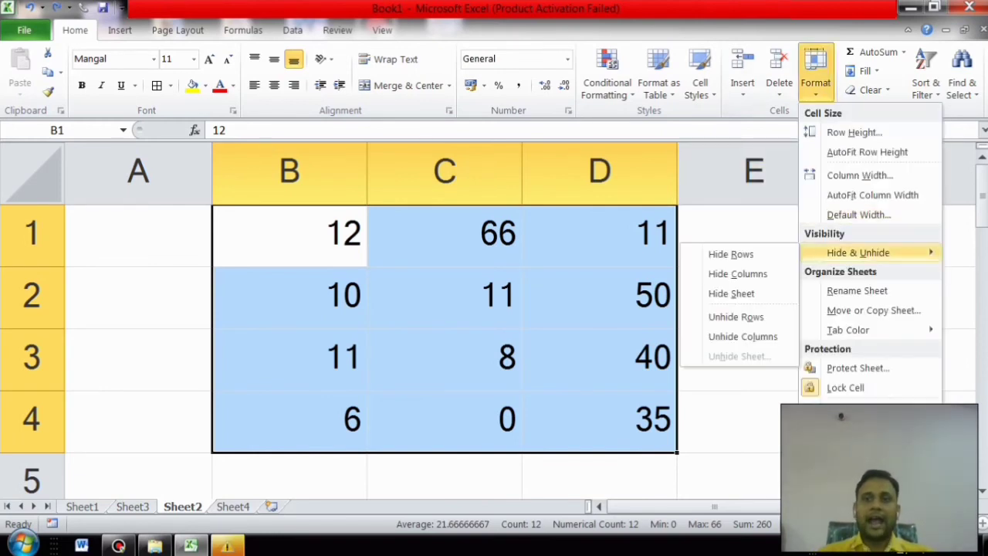
pyautogui.click(445, 236)
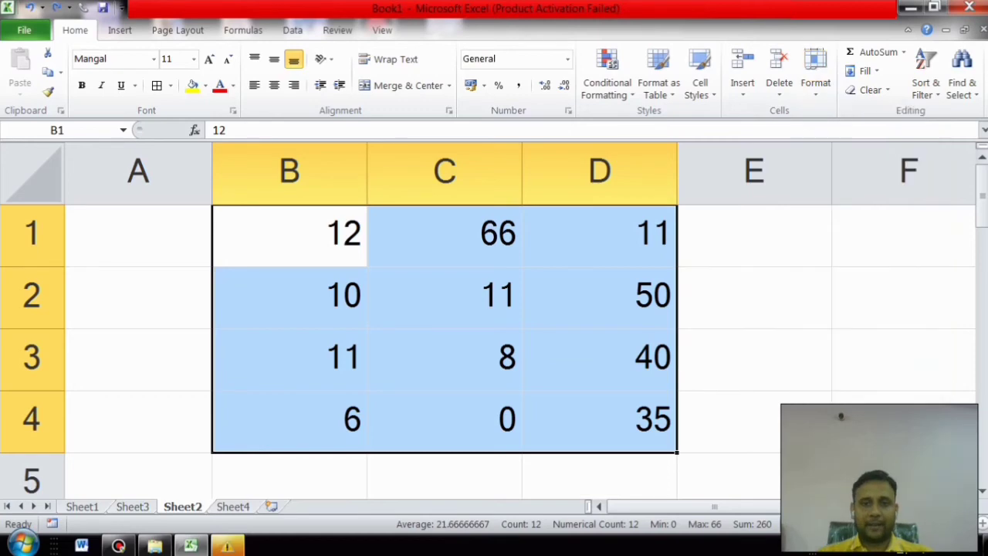
pyautogui.click(444, 236)
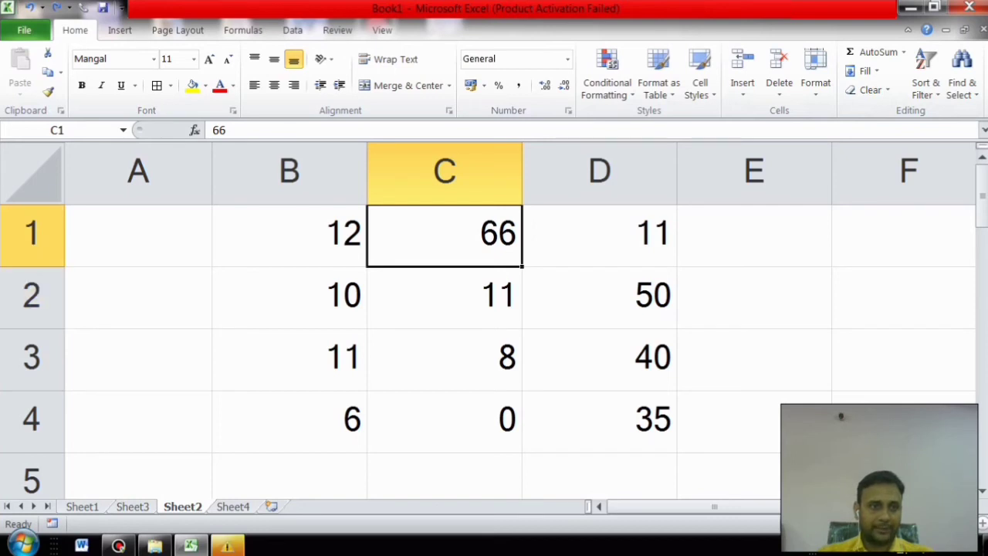
pyautogui.moveTo(31, 266); pyautogui.dragTo(31, 204)
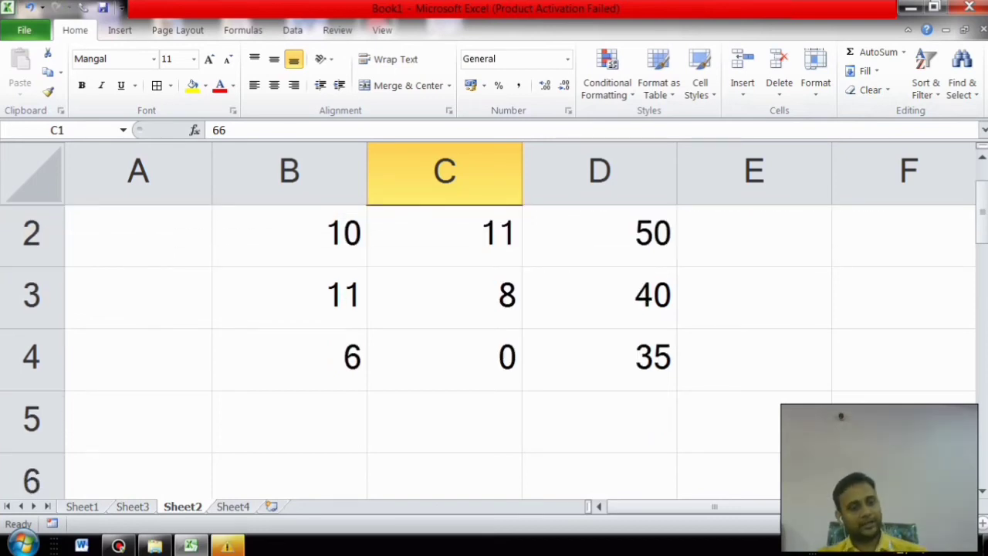
pyautogui.hotkey('ctrl', 'z')
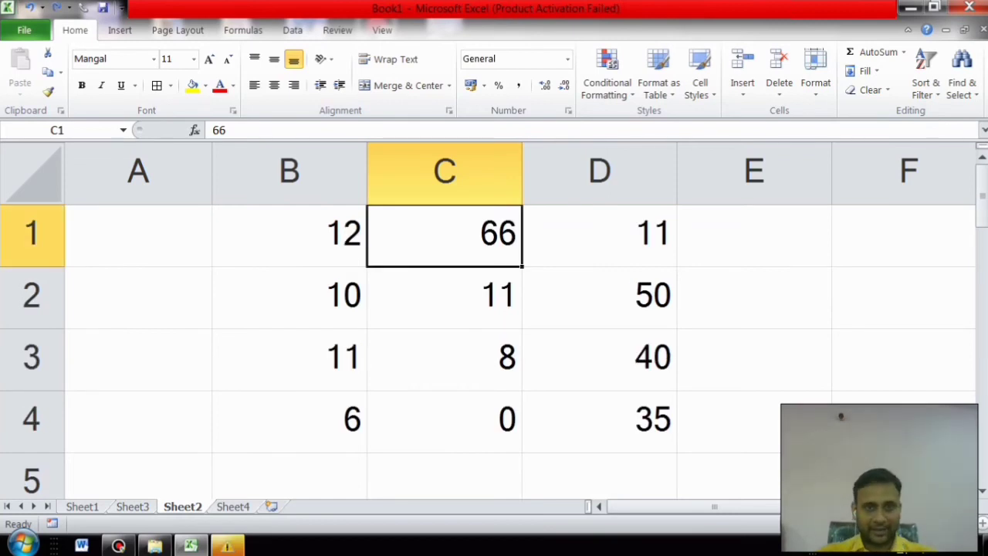
# Step: Hide row 1, then hide column C from cell C2
pyautogui.click(815, 70)
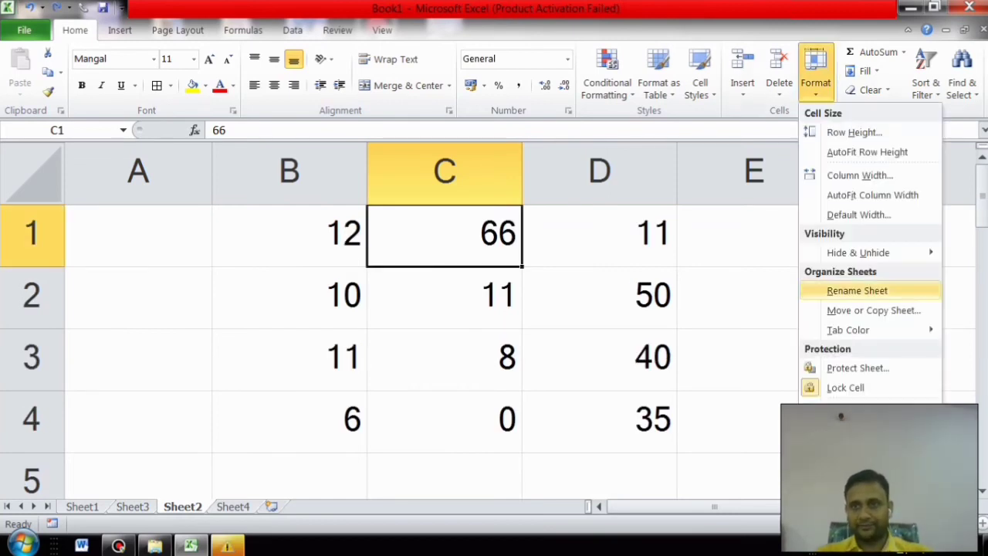
pyautogui.moveTo(857, 253)
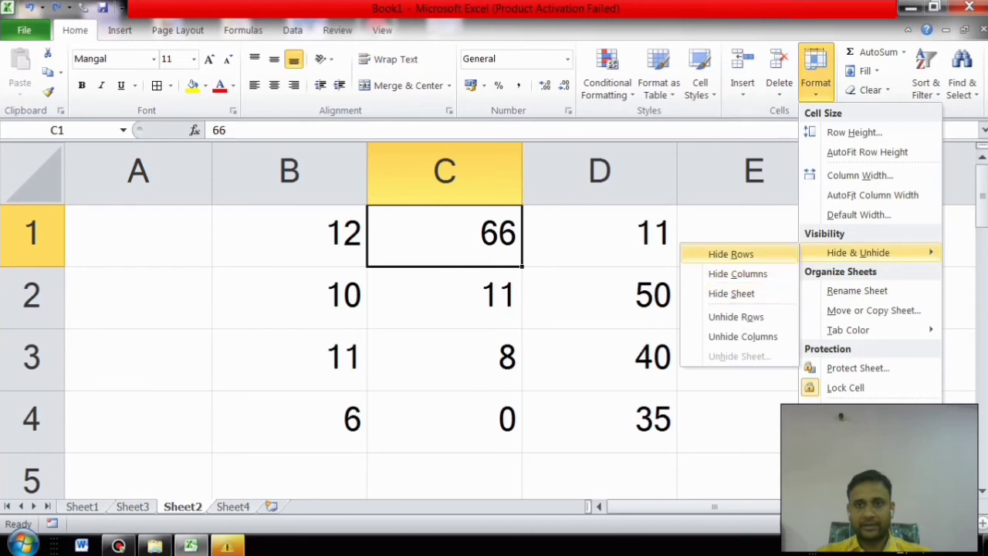
pyautogui.click(731, 254)
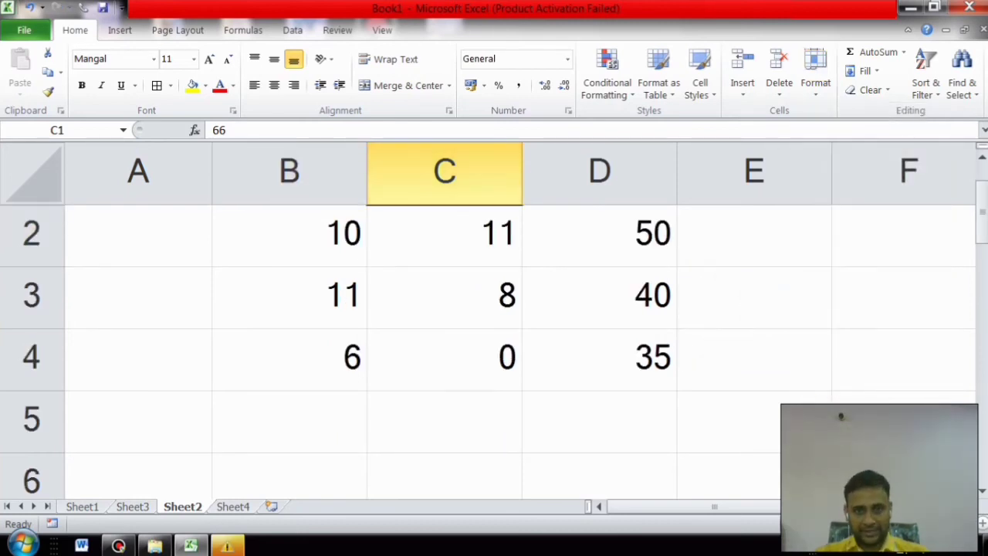
pyautogui.click(445, 236)
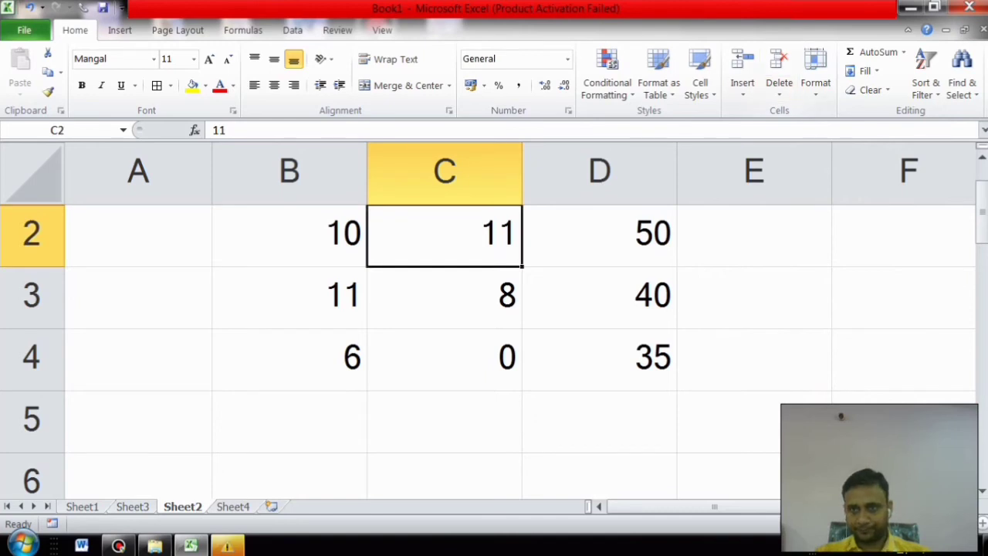
pyautogui.click(815, 71)
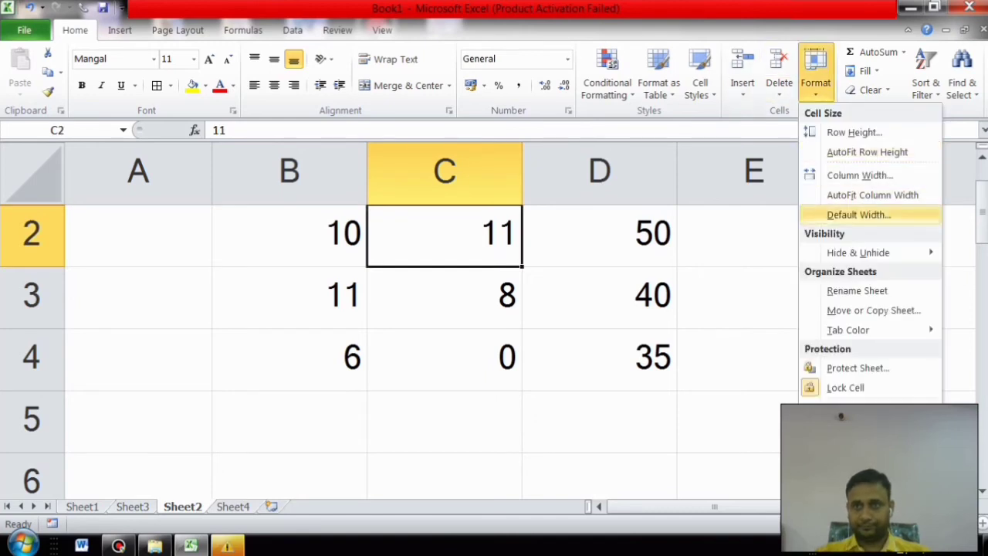
pyautogui.moveTo(857, 253)
pyautogui.click(737, 274)
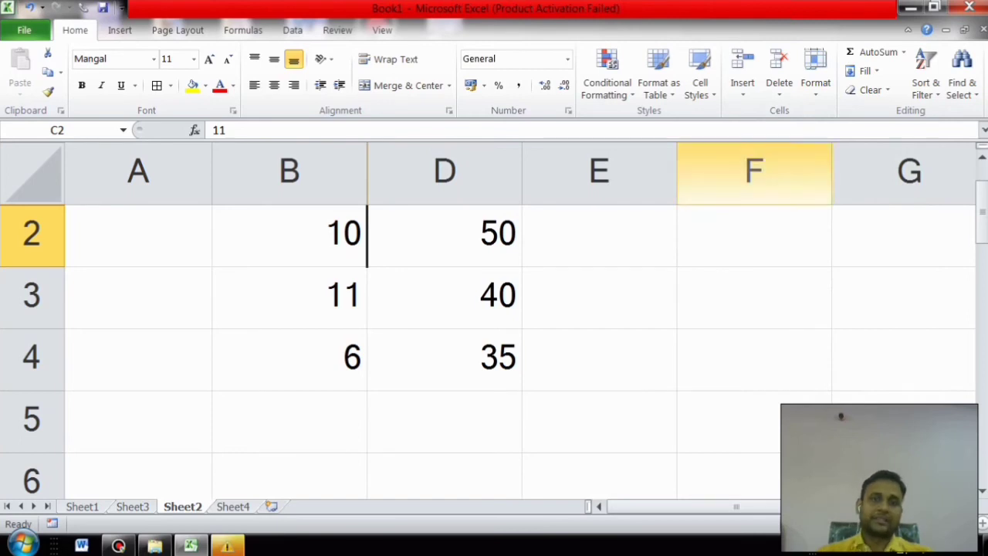
# Step: Attempt to unhide row 1 from cells C2 and D2, without success
pyautogui.click(816, 74)
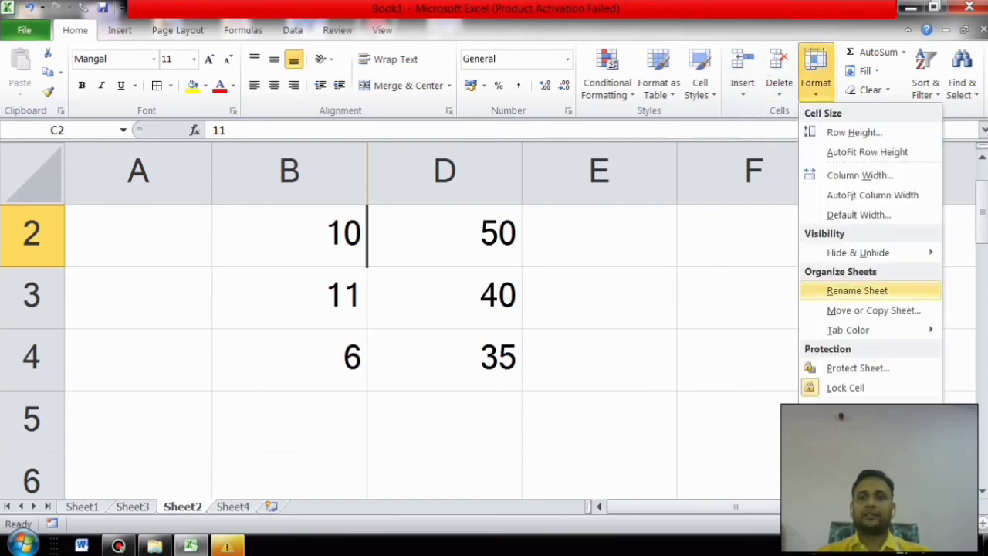
pyautogui.moveTo(858, 253)
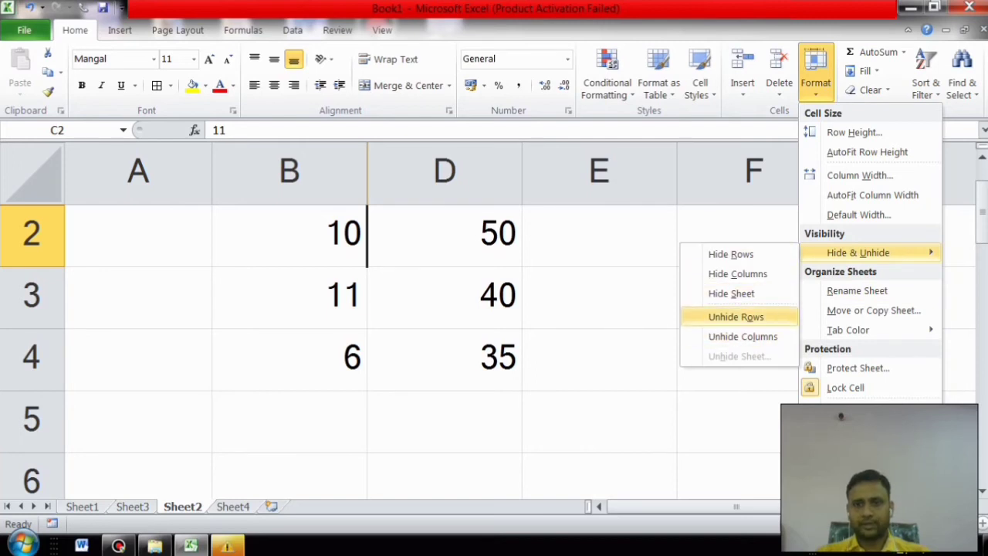
pyautogui.click(735, 317)
pyautogui.click(463, 235)
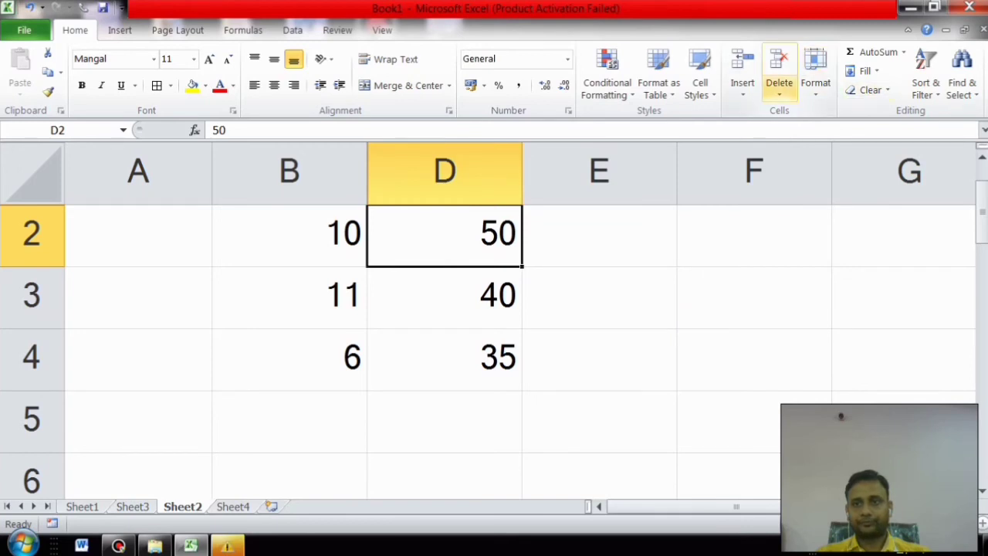
pyautogui.click(815, 73)
pyautogui.moveTo(858, 252)
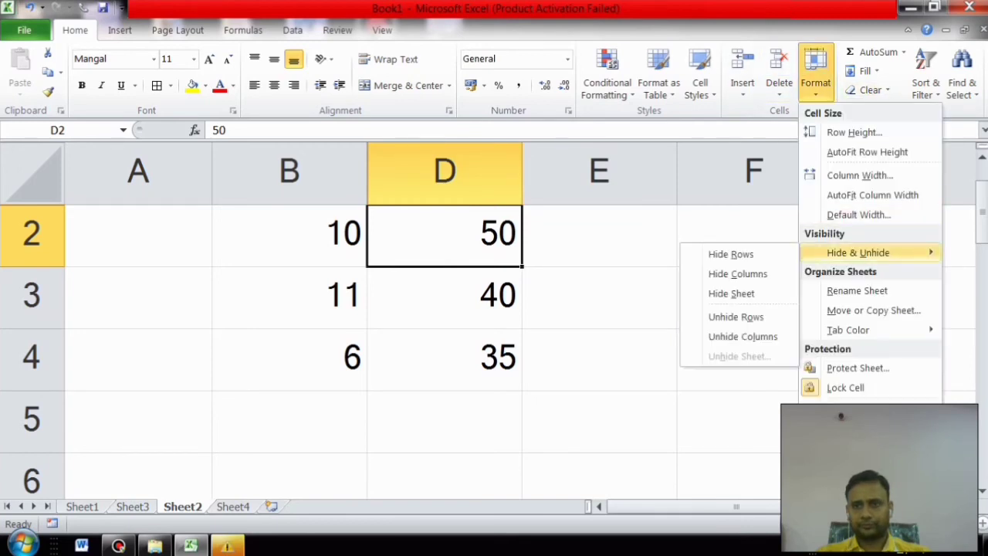
pyautogui.click(735, 316)
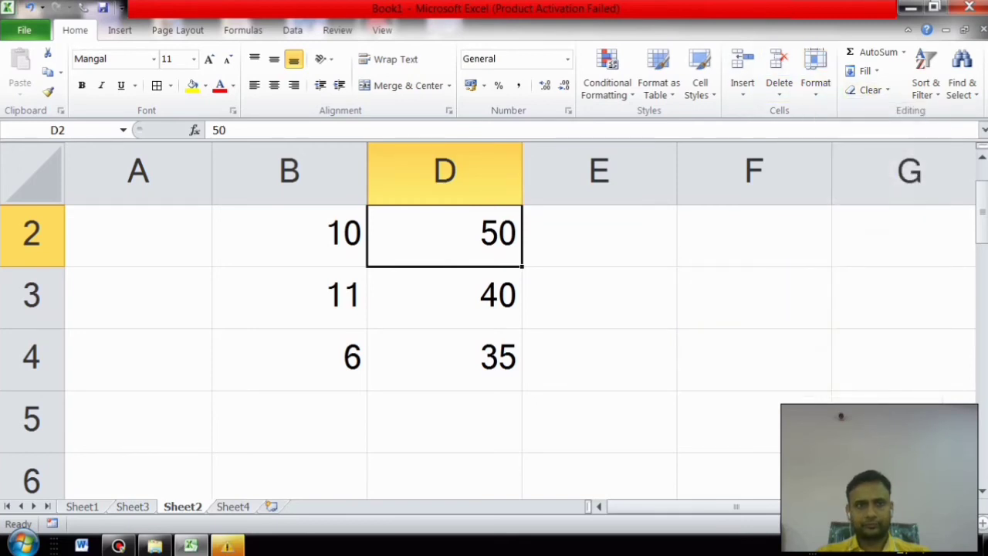
# Step: Retry Unhide Columns and Unhide Rows from A2, D2 and column B
pyautogui.click(139, 236)
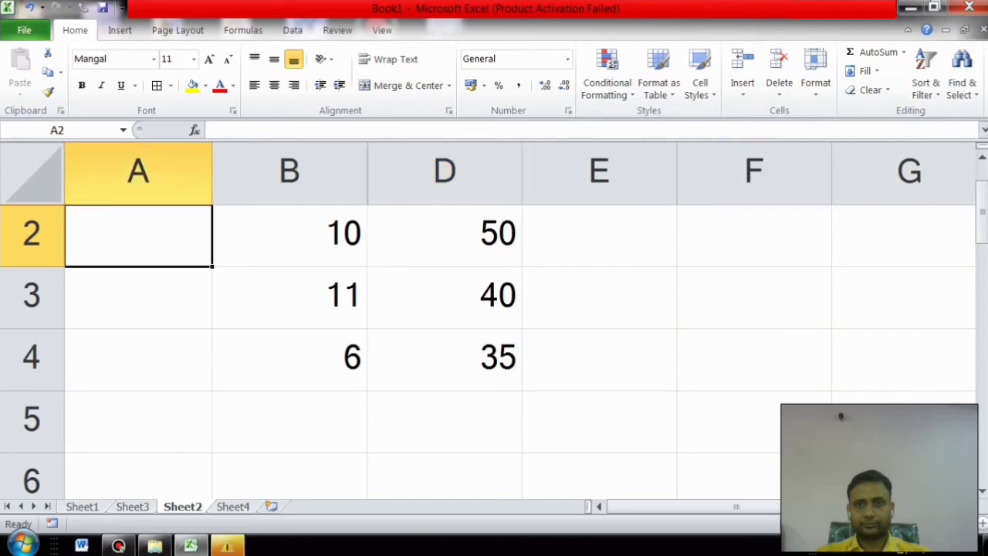
pyautogui.click(444, 236)
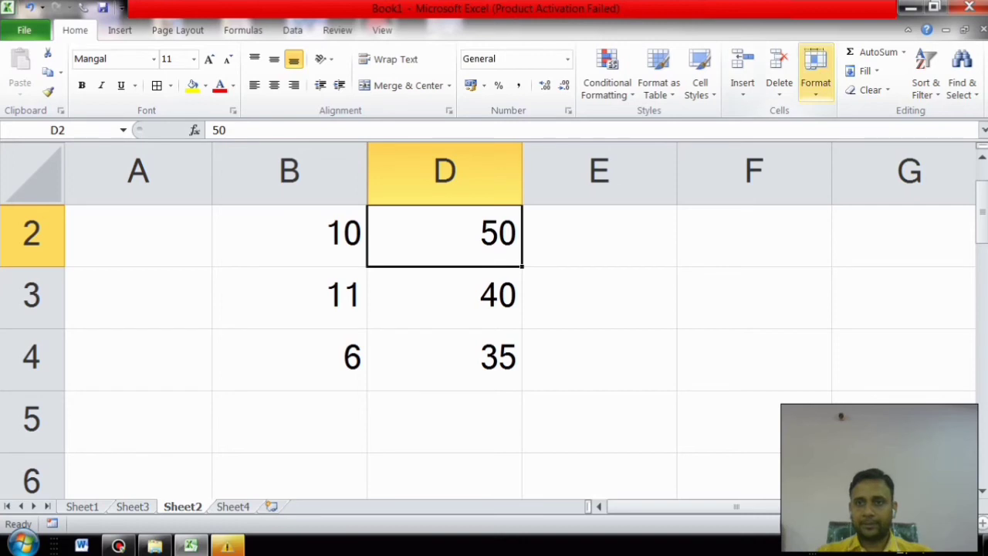
pyautogui.click(815, 73)
pyautogui.moveTo(858, 252)
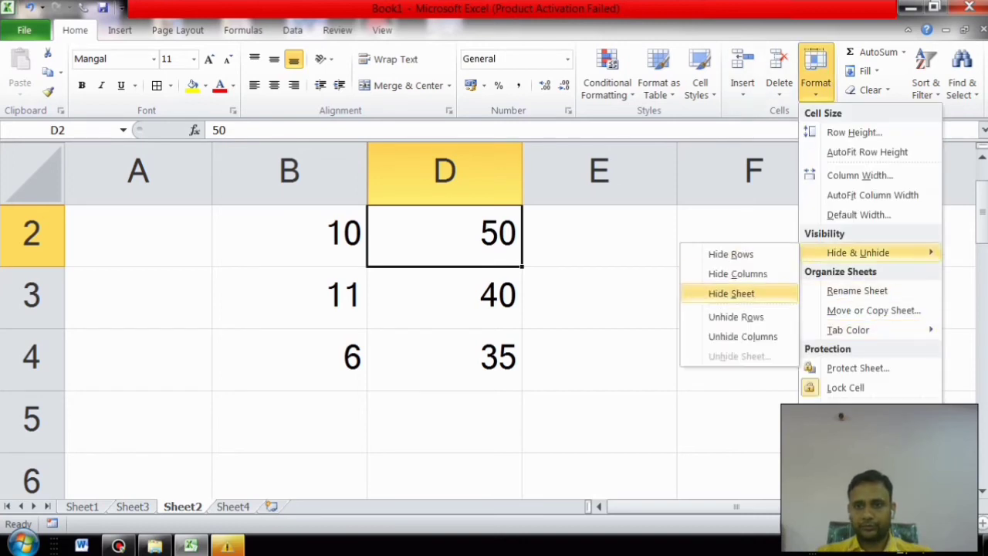
pyautogui.click(742, 336)
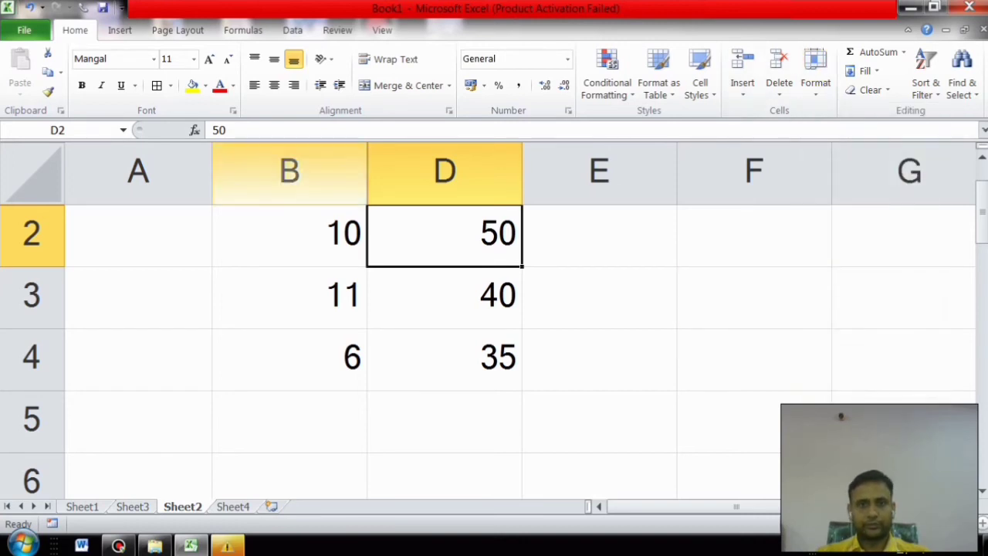
pyautogui.click(289, 171)
pyautogui.click(815, 73)
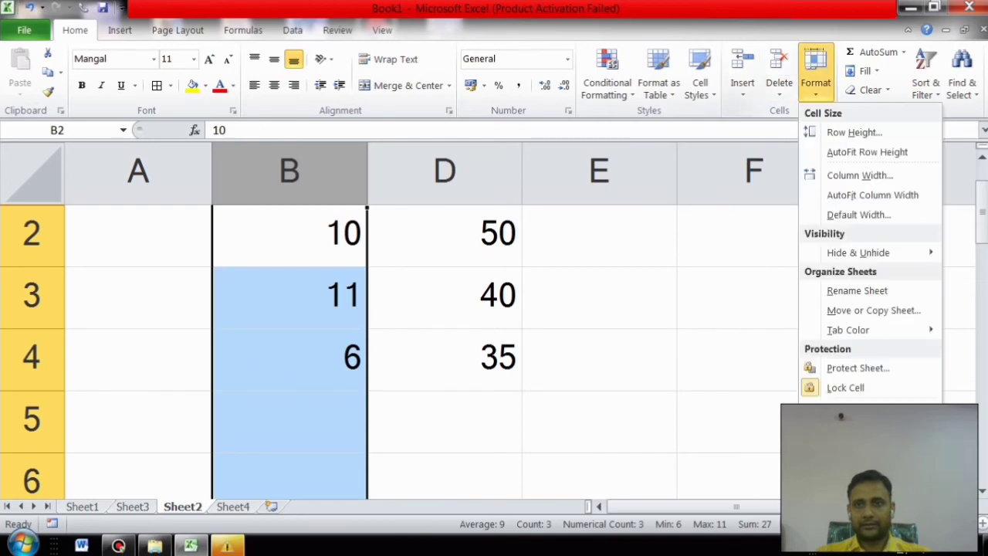
pyautogui.moveTo(858, 252)
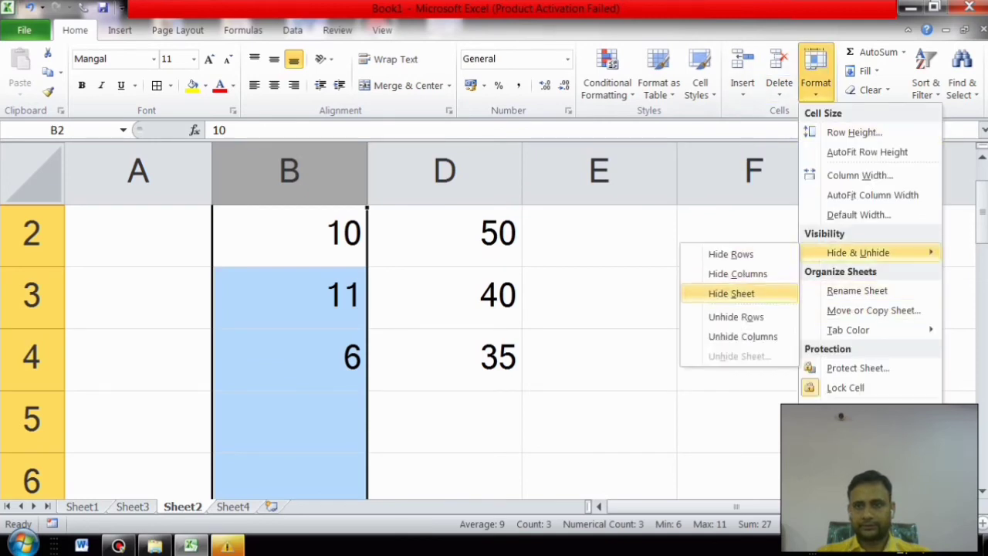
pyautogui.click(735, 316)
# Step: Select A2:E5 across the hidden column and unhide column C, restoring 11, 8 and 0
pyautogui.moveTo(139, 235); pyautogui.dragTo(600, 420)
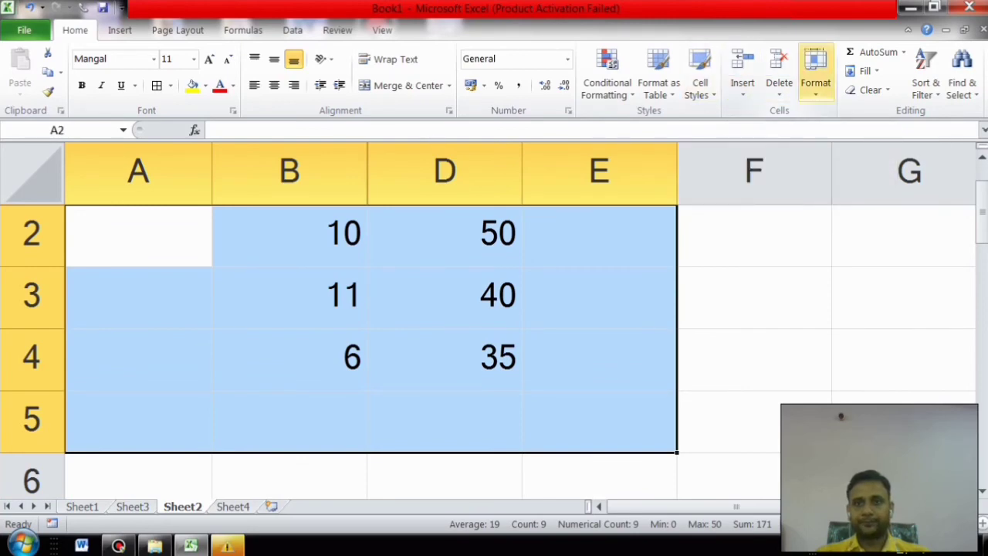
pyautogui.click(815, 73)
pyautogui.moveTo(857, 253)
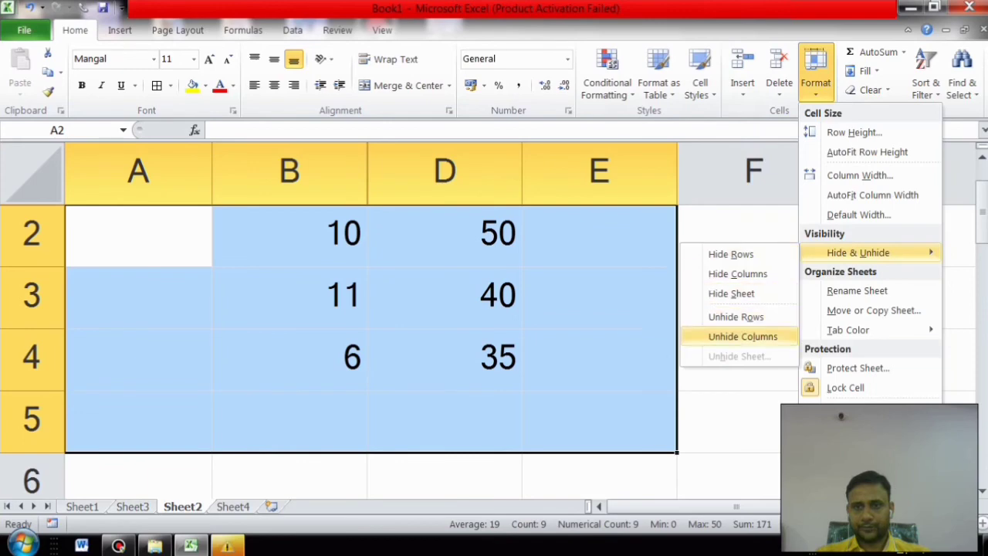
pyautogui.click(742, 337)
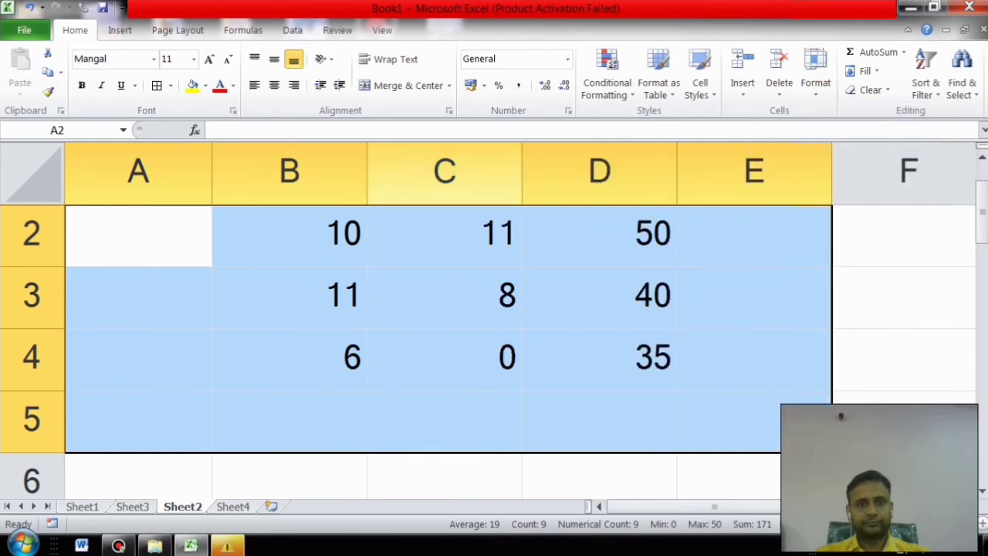
pyautogui.click(815, 74)
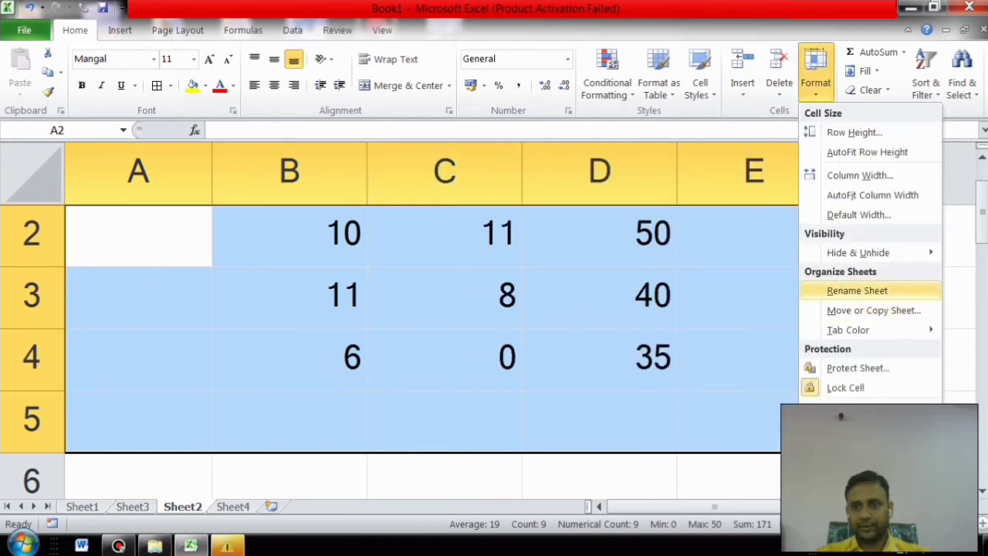
pyautogui.moveTo(858, 253)
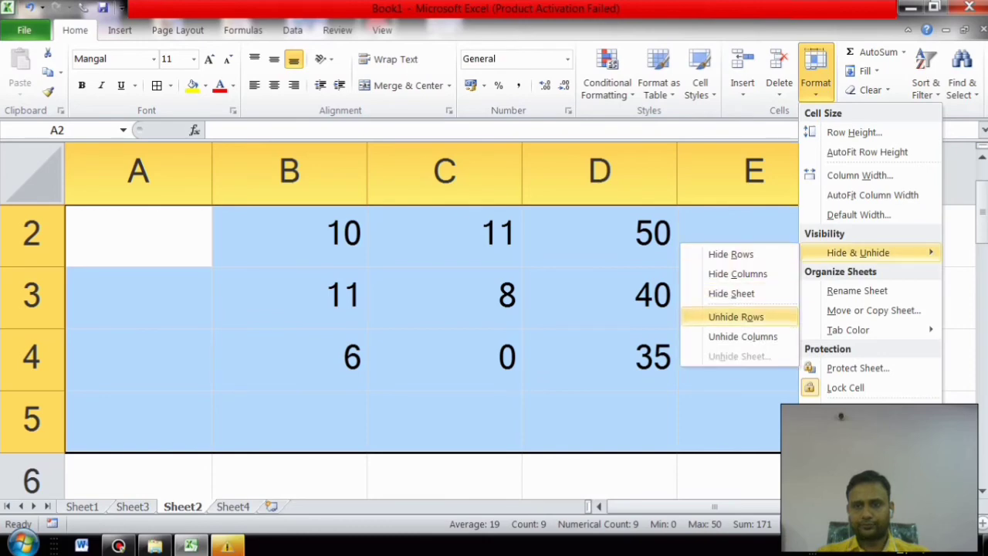
pyautogui.click(736, 316)
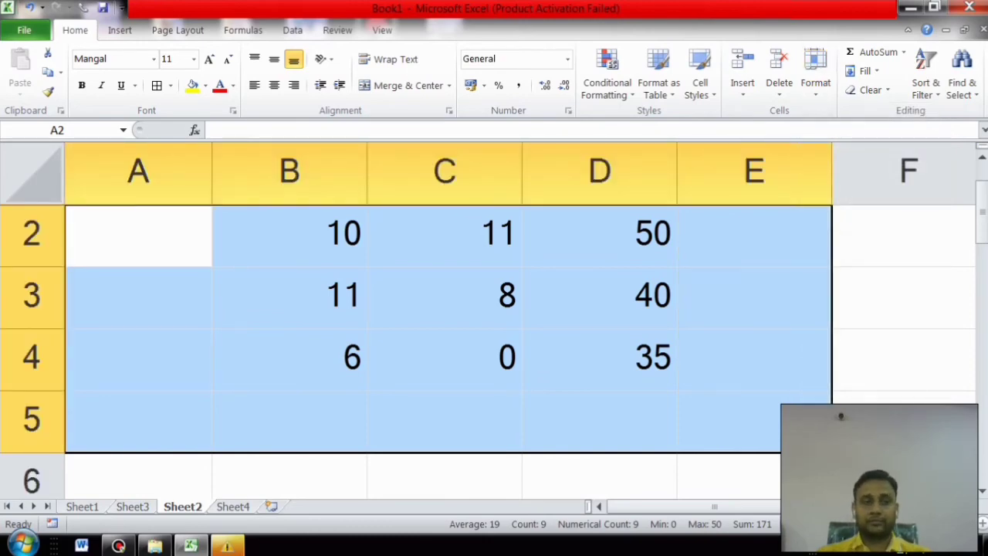
pyautogui.click(138, 236)
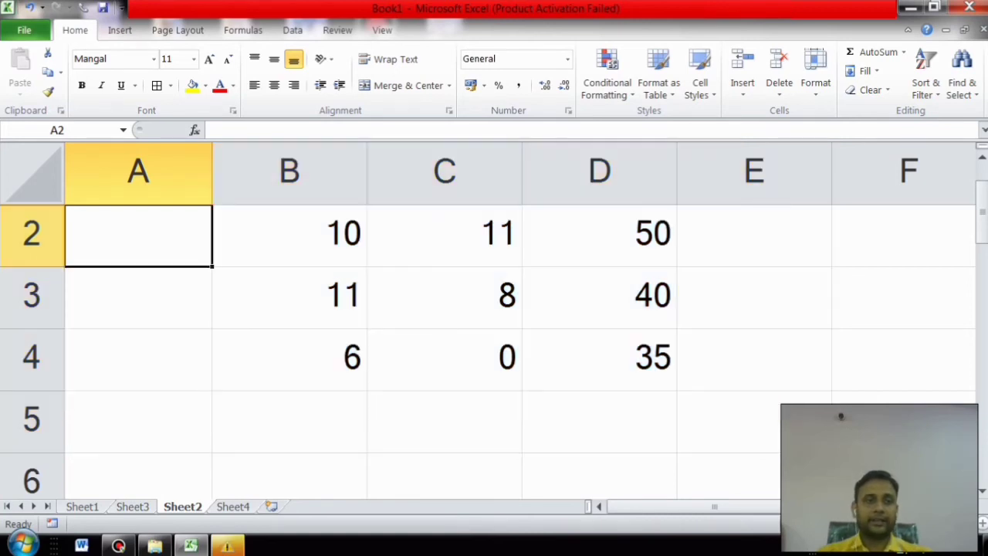
# Step: Drag row 1's border down to reveal 12, 66, 11, then select B1:D4
pyautogui.moveTo(31, 204); pyautogui.dragTo(31, 271)
pyautogui.click(754, 302)
pyautogui.moveTo(290, 238); pyautogui.dragTo(599, 423)
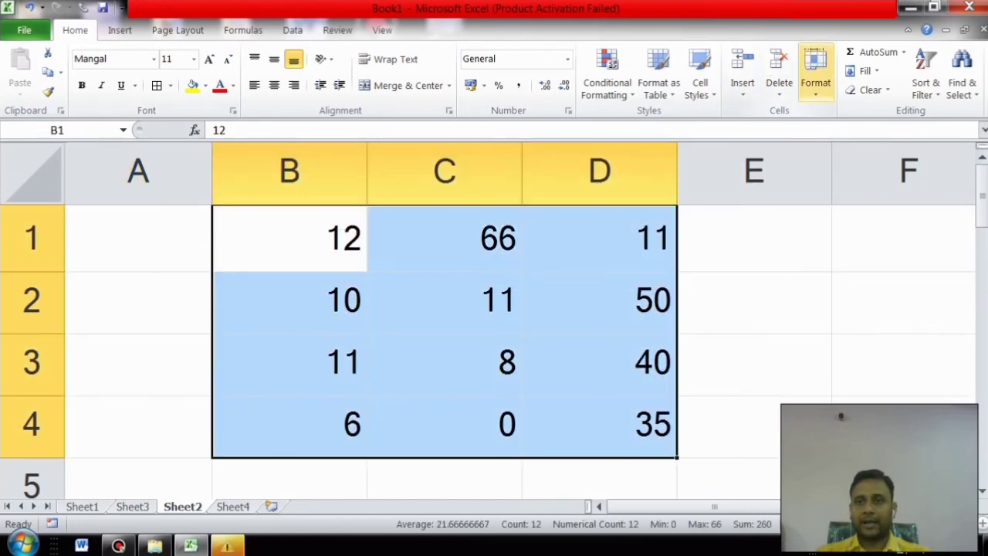
# Step: Rename Sheet2 to 'new shakti'
pyautogui.click(815, 74)
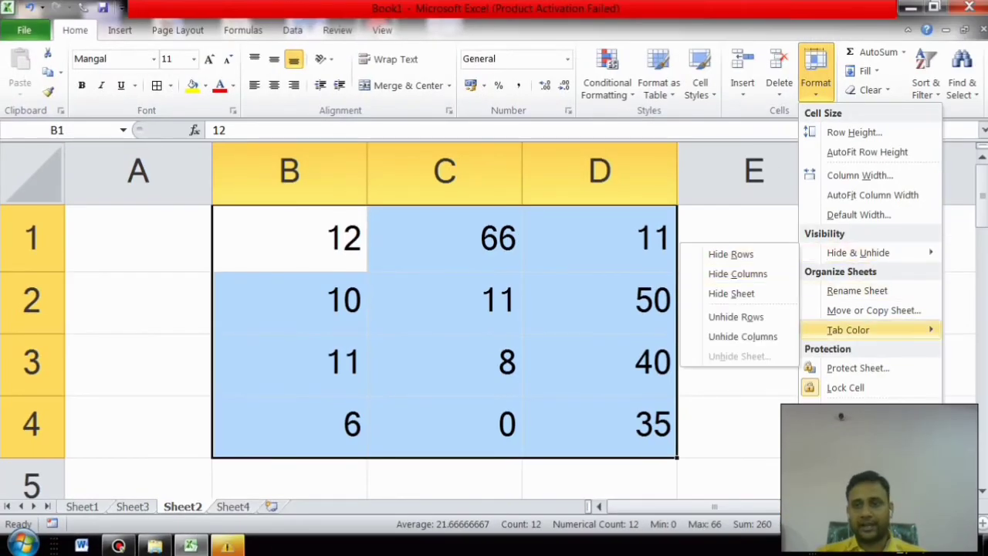
pyautogui.click(857, 290)
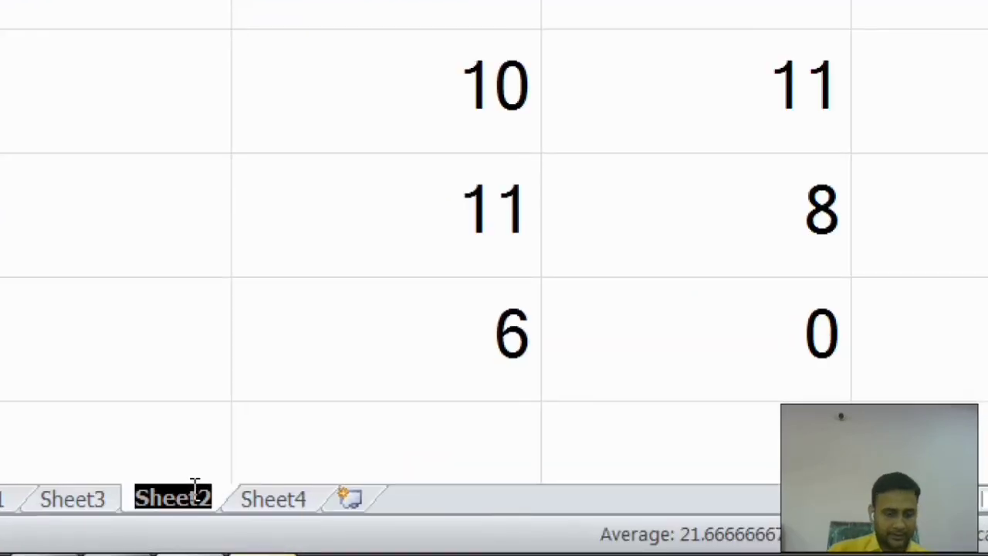
pyautogui.write('new')
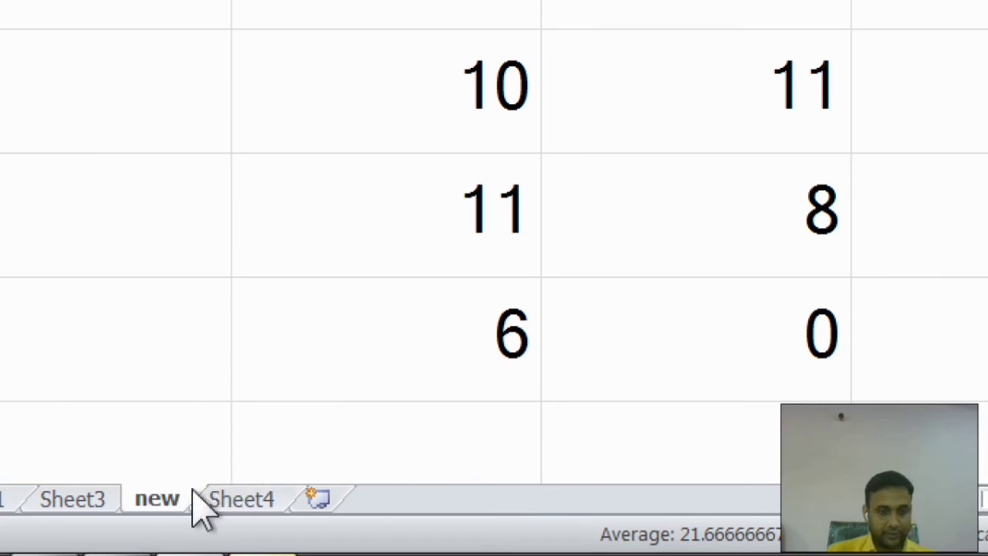
pyautogui.write(' shakti')
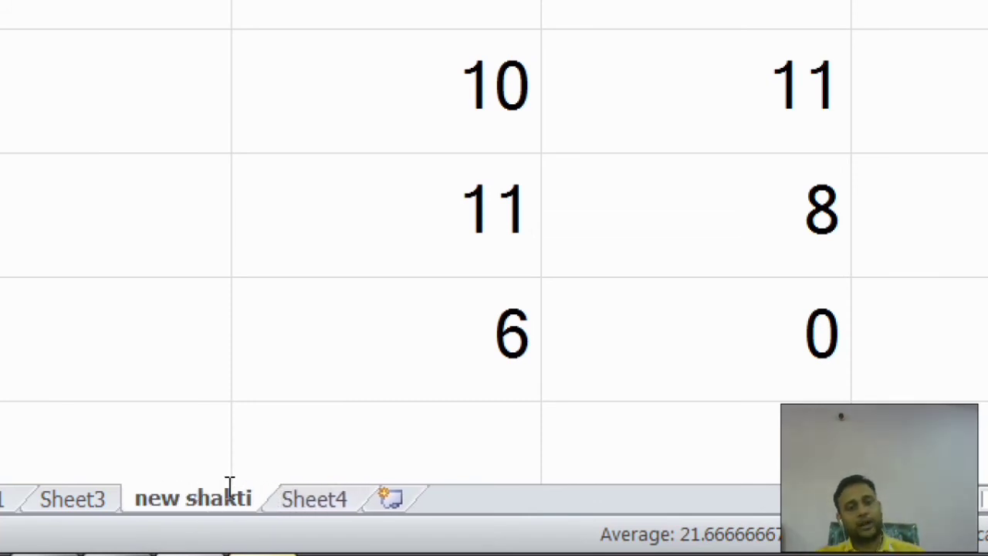
pyautogui.press('Return')
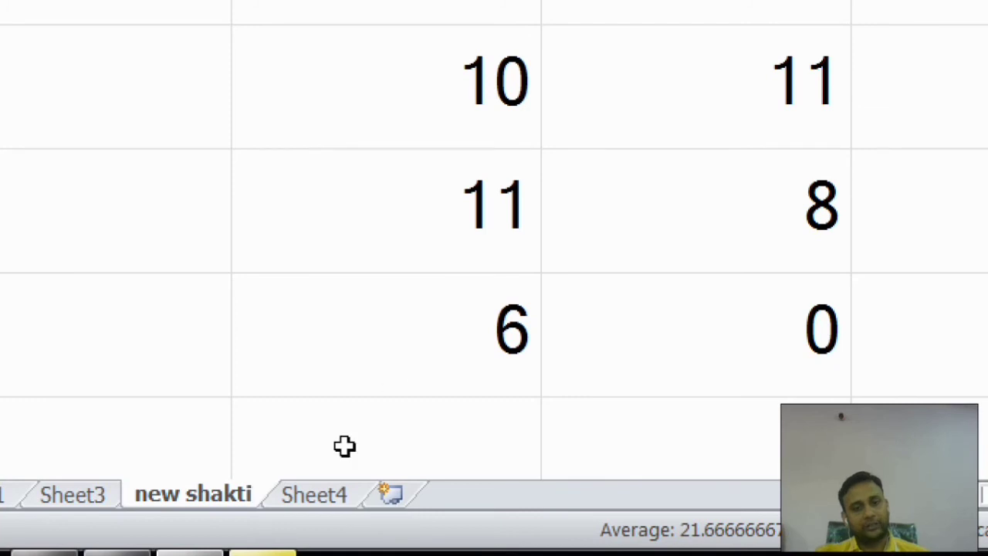
# Step: Color the 'new shakti' tab red, checking it by switching to Sheet4 and back
pyautogui.click(531, 407)
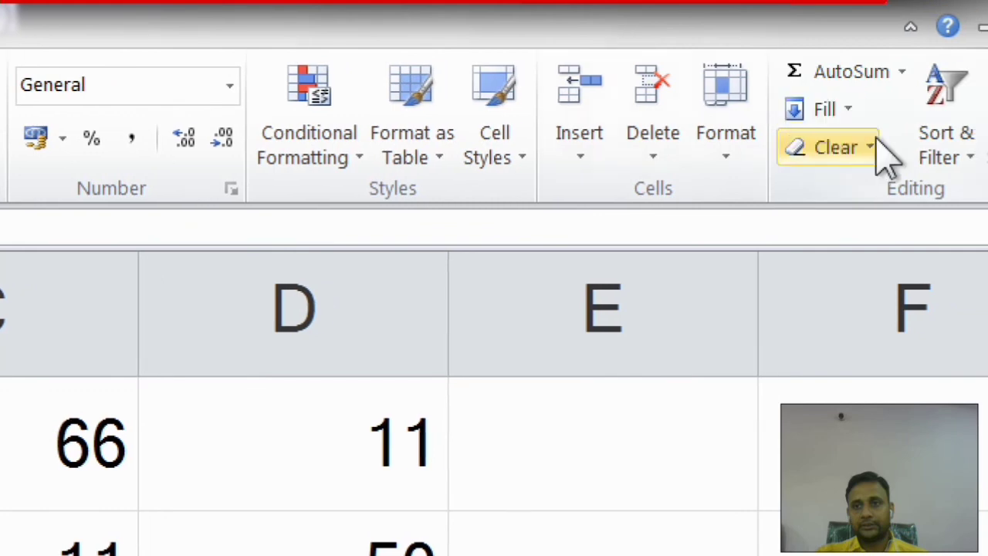
pyautogui.click(706, 155)
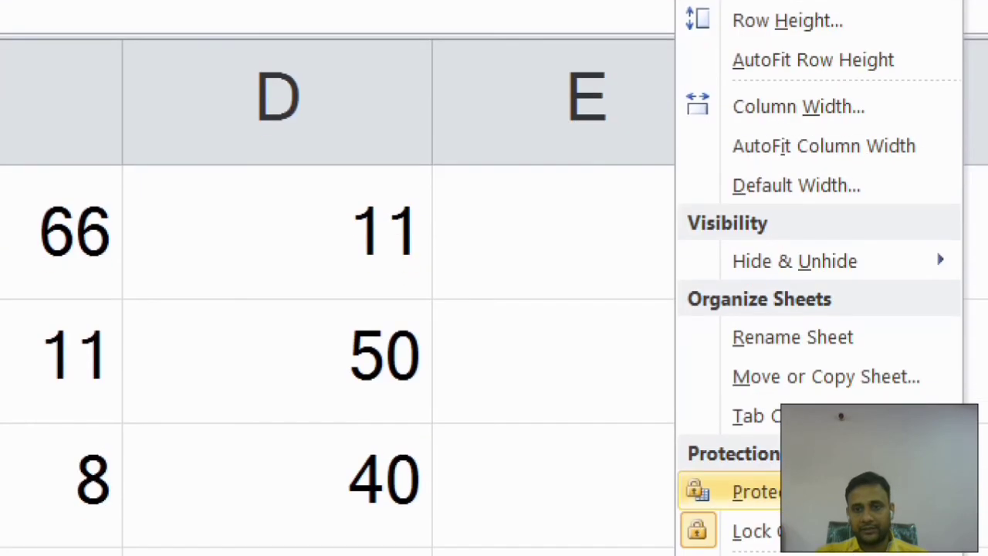
pyautogui.moveTo(772, 415)
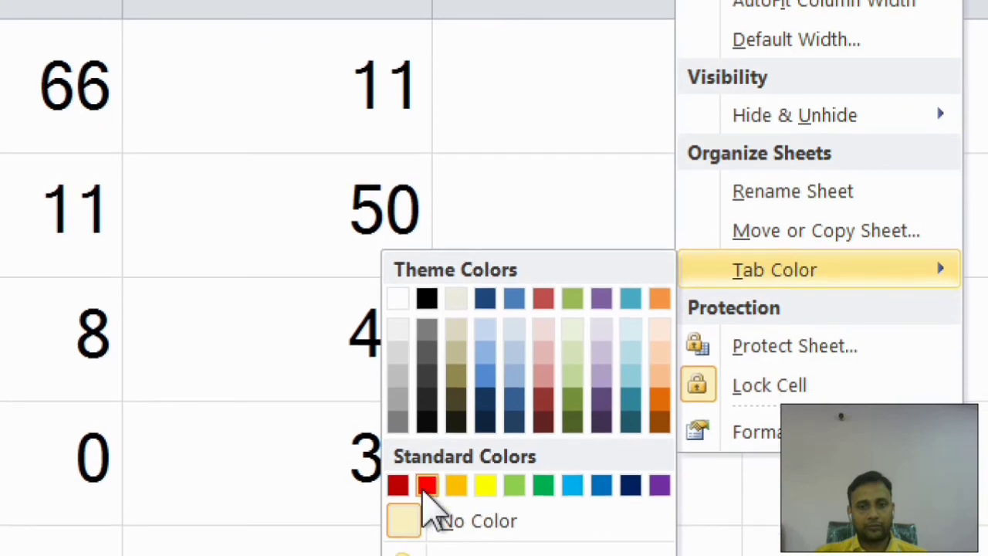
pyautogui.click(427, 485)
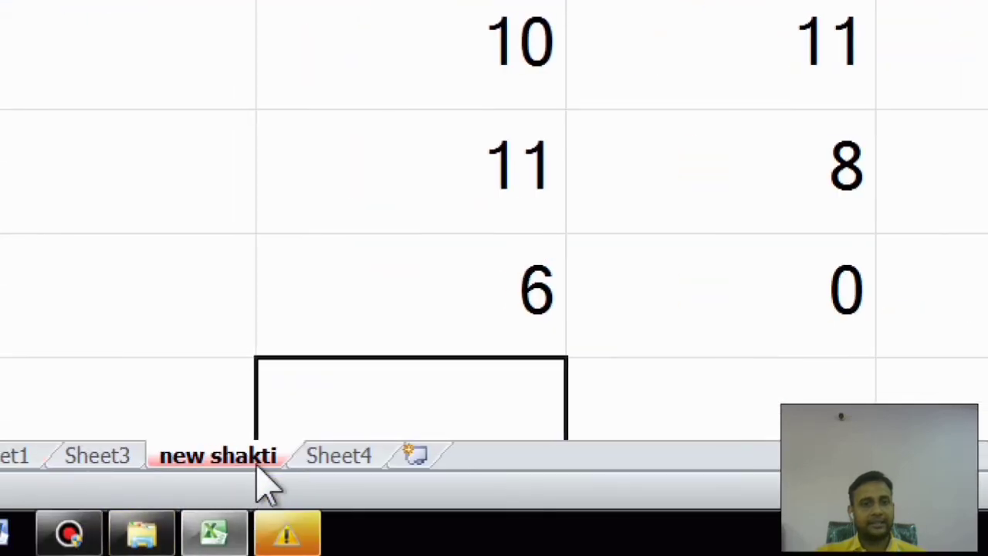
pyautogui.click(325, 466)
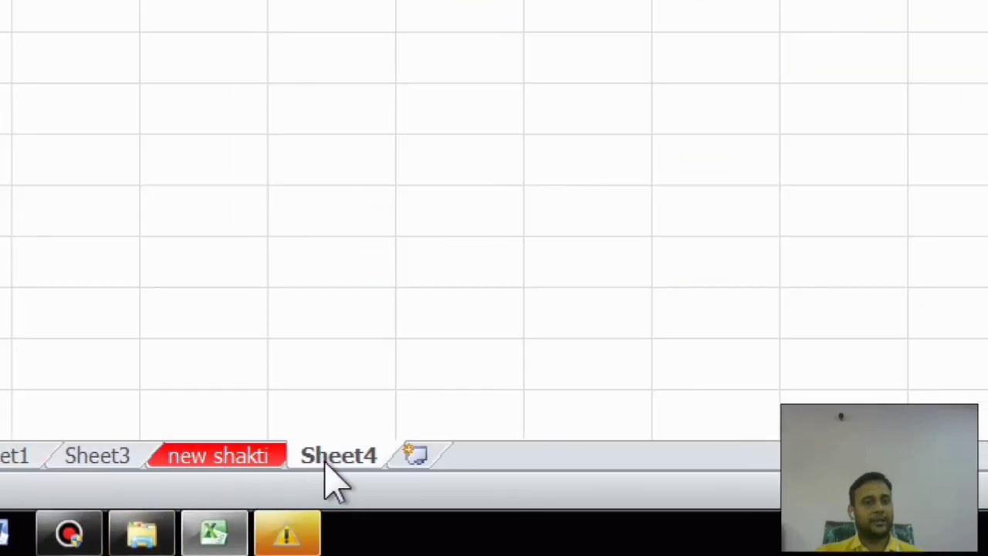
pyautogui.click(230, 462)
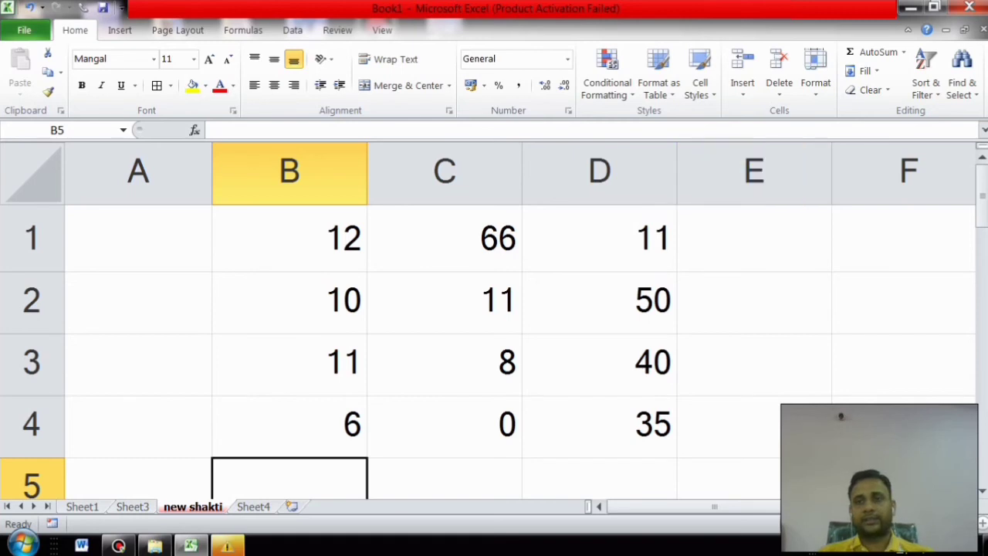
pyautogui.click(816, 73)
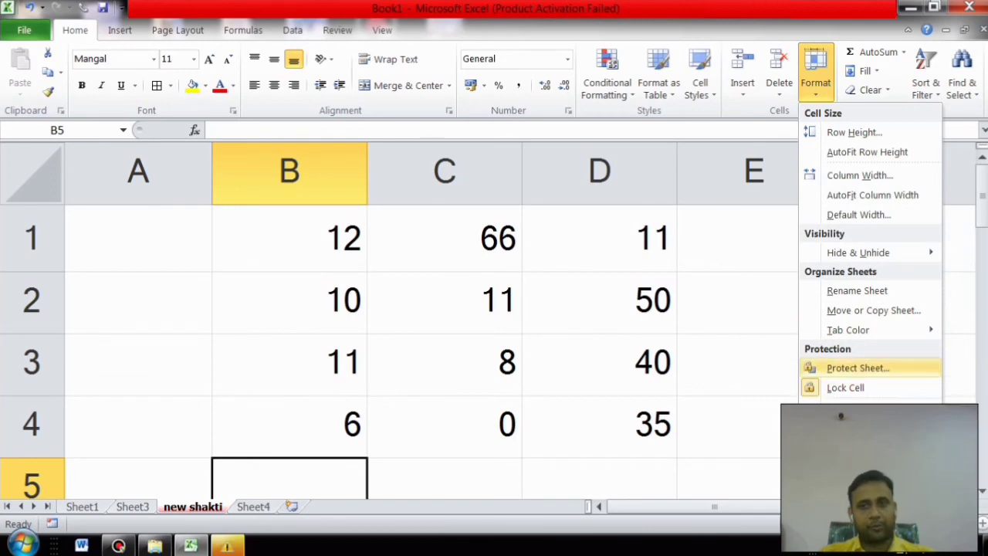
# Step: Protect the 'new shakti' sheet with a password, entering it twice
pyautogui.click(858, 369)
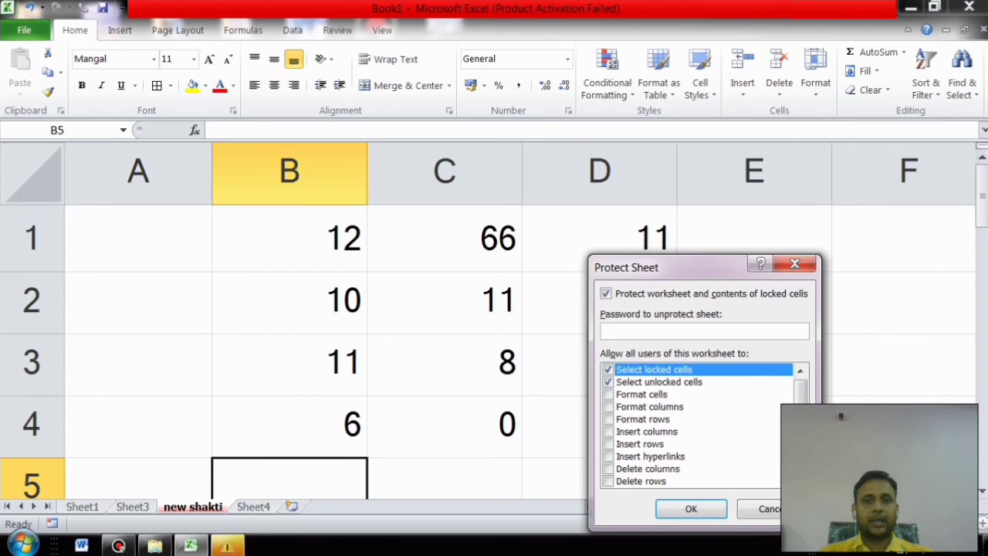
pyautogui.write('123')
pyautogui.press('Return')
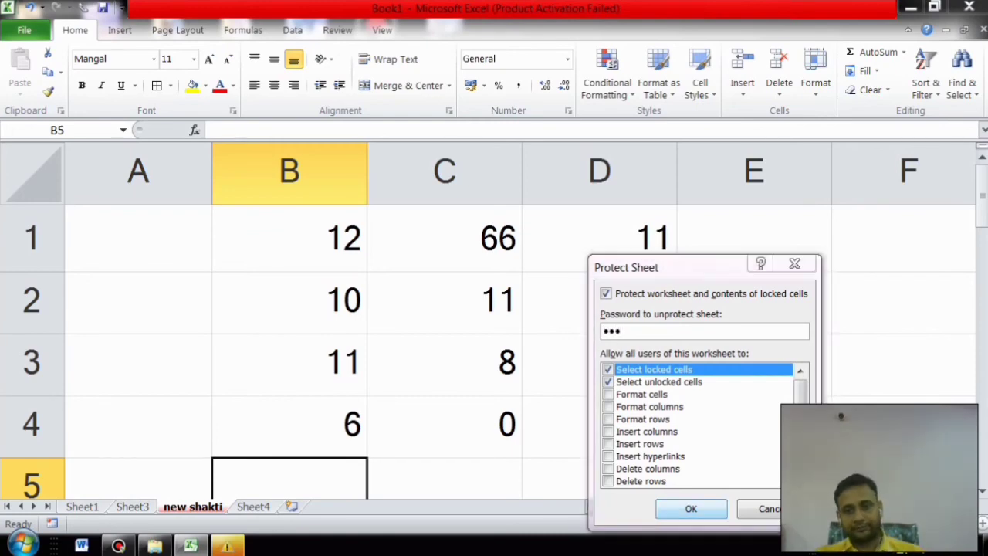
pyautogui.write('123')
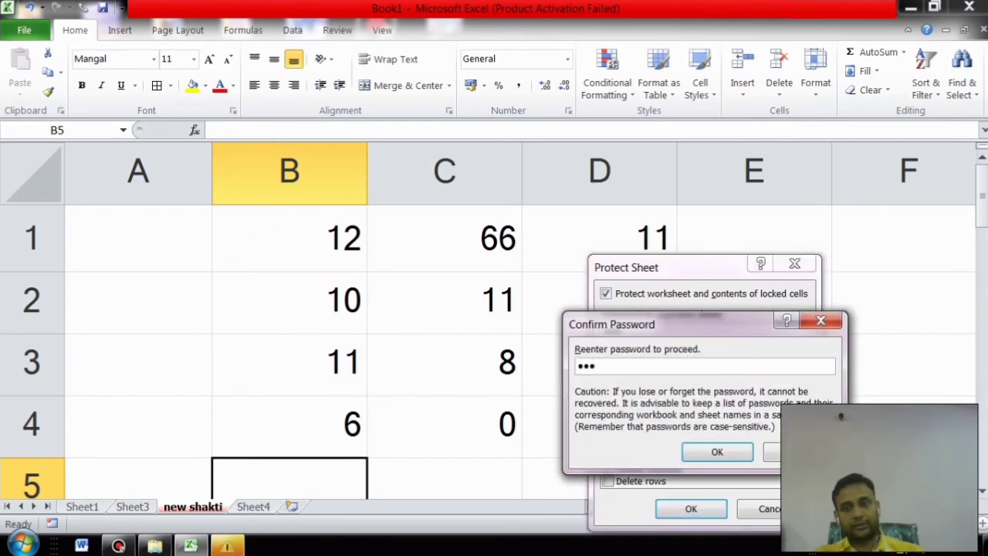
pyautogui.press('Return')
# Step: Test the protection by trying to edit C2 and A2, dismissing the read-only warnings
pyautogui.click(445, 303)
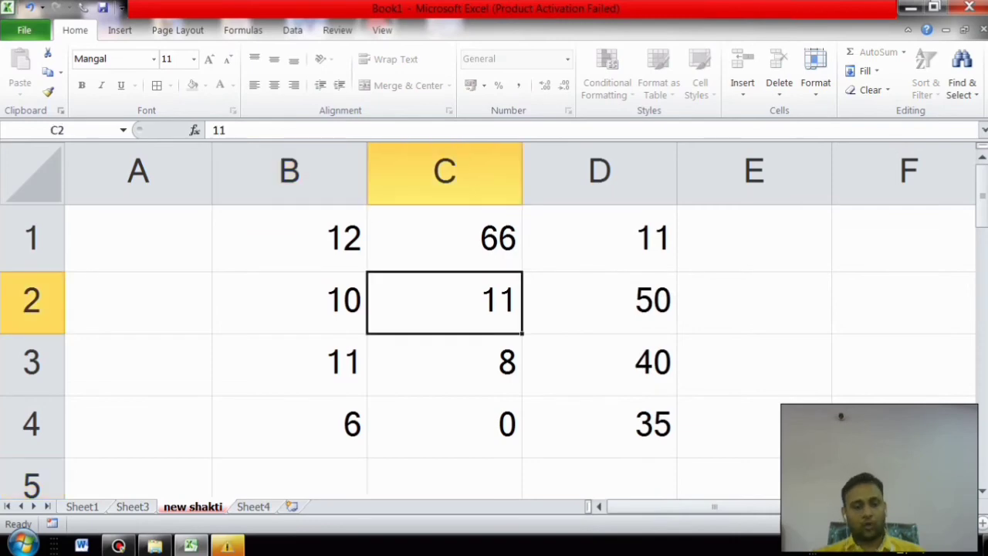
pyautogui.press('Delete')
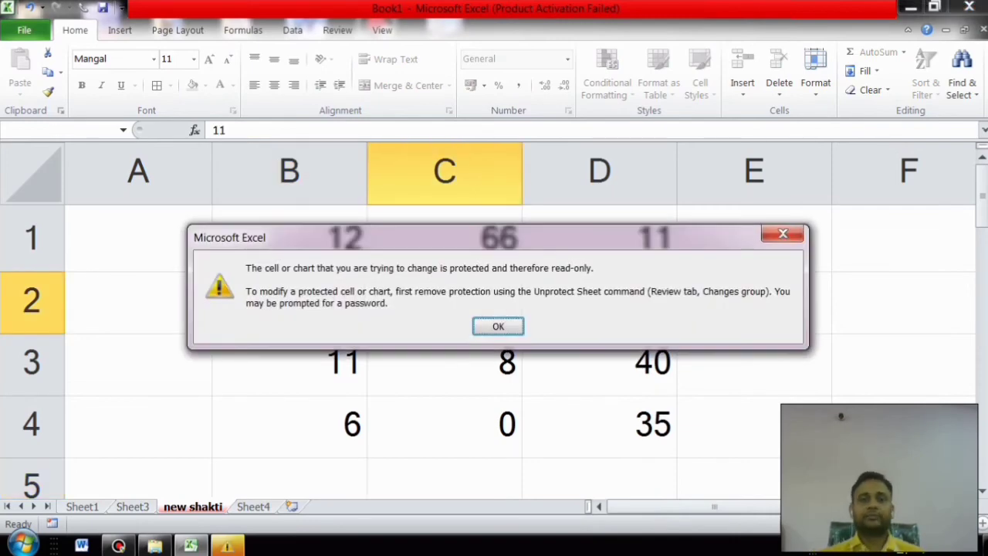
pyautogui.press('Return')
pyautogui.click(138, 303)
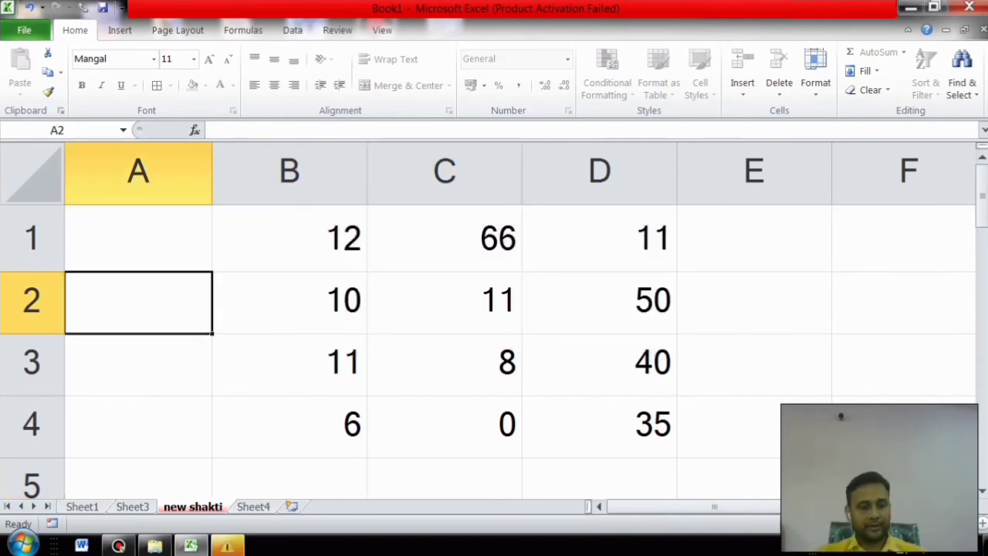
pyautogui.press('a')
pyautogui.press('Return')
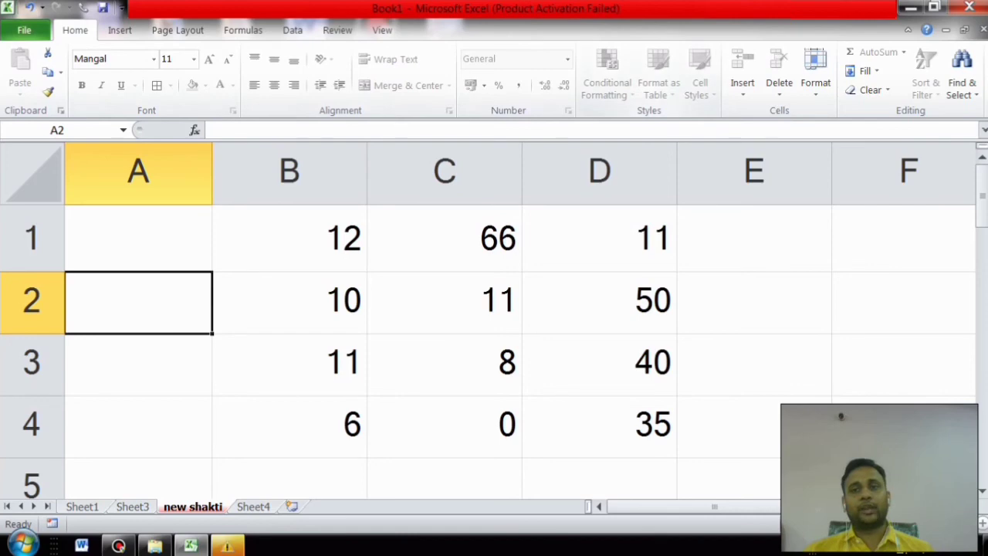
# Step: Unprotect the 'new shakti' sheet with its password
pyautogui.click(815, 73)
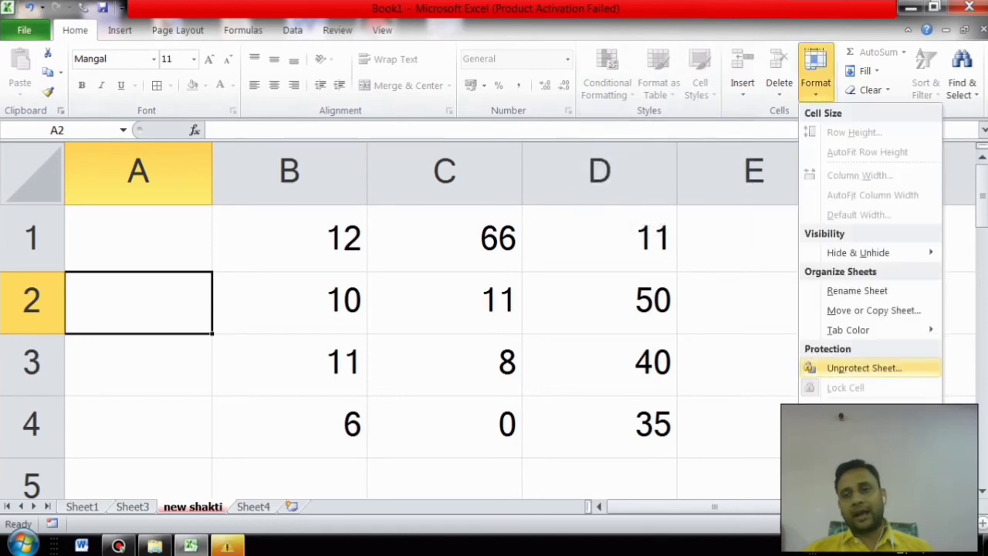
pyautogui.click(864, 367)
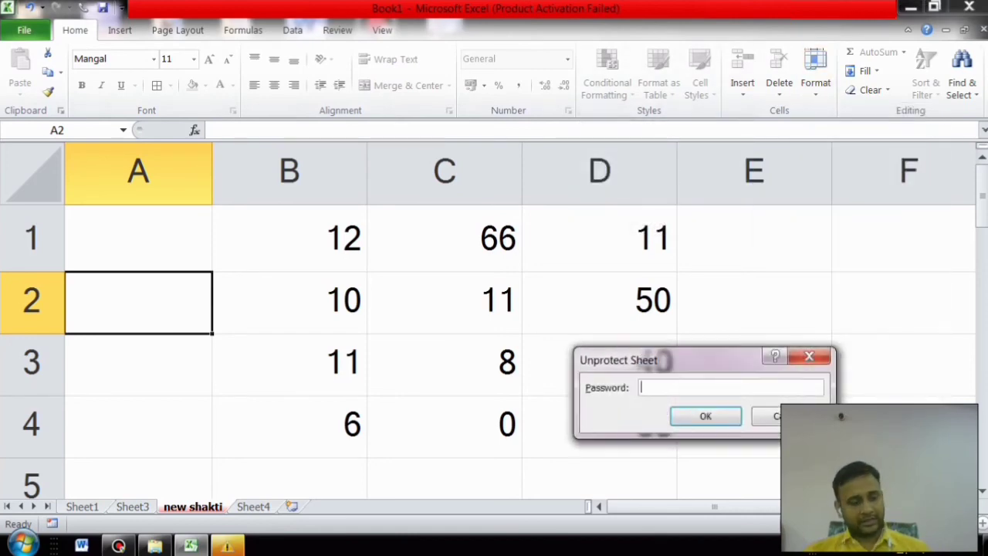
pyautogui.write('123')
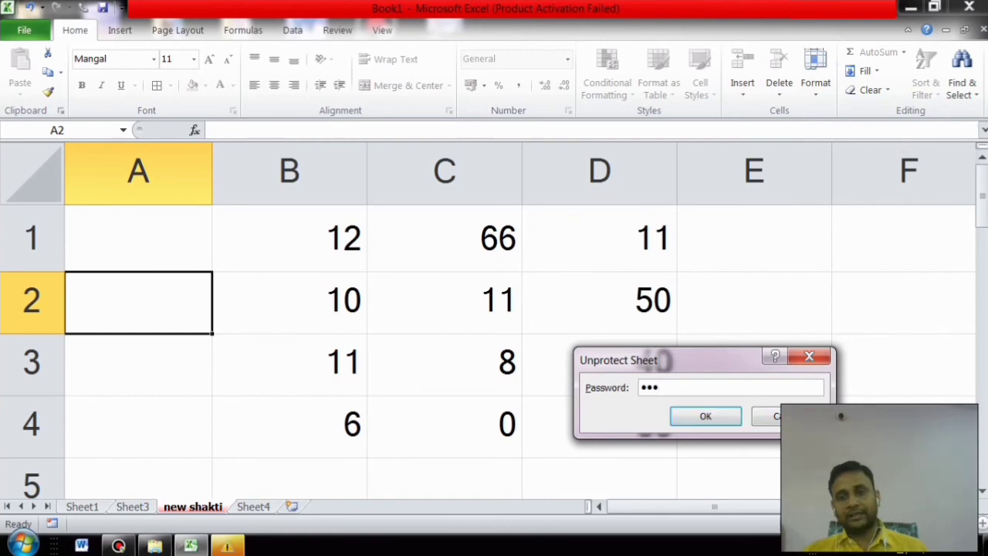
pyautogui.press('Return')
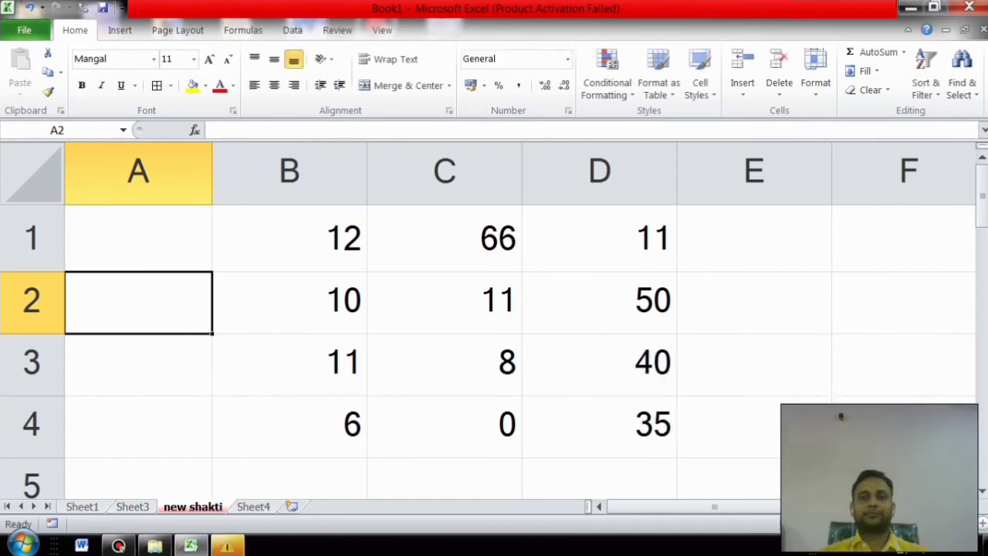
# Step: Change cell C2 from 11 to 4 and dismiss the Windows warning
pyautogui.click(816, 73)
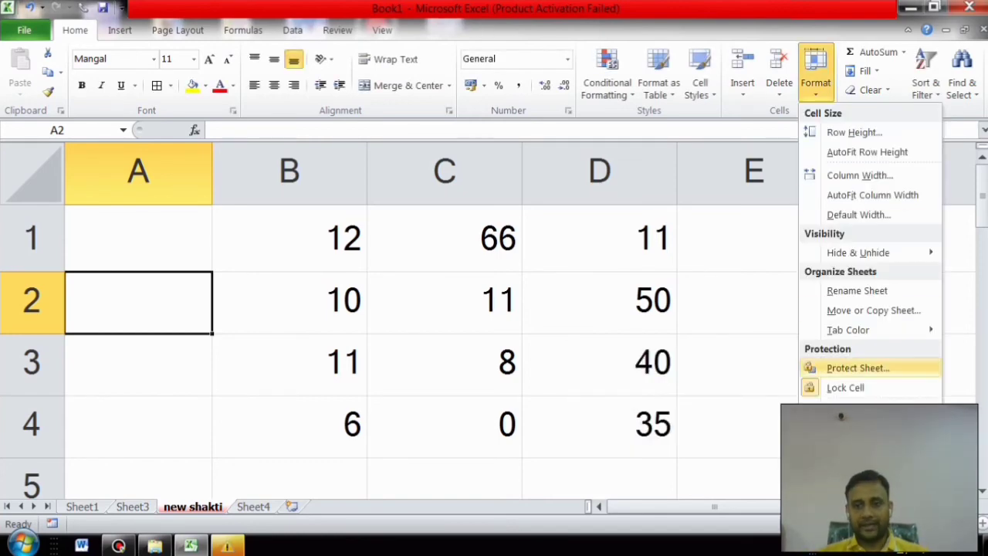
pyautogui.click(846, 388)
pyautogui.click(445, 239)
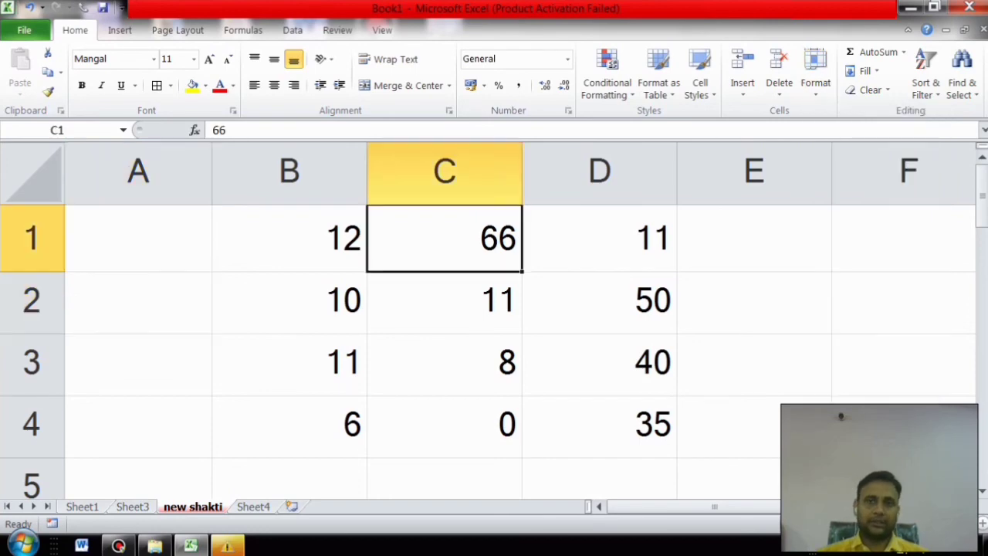
pyautogui.click(445, 302)
pyautogui.write('4')
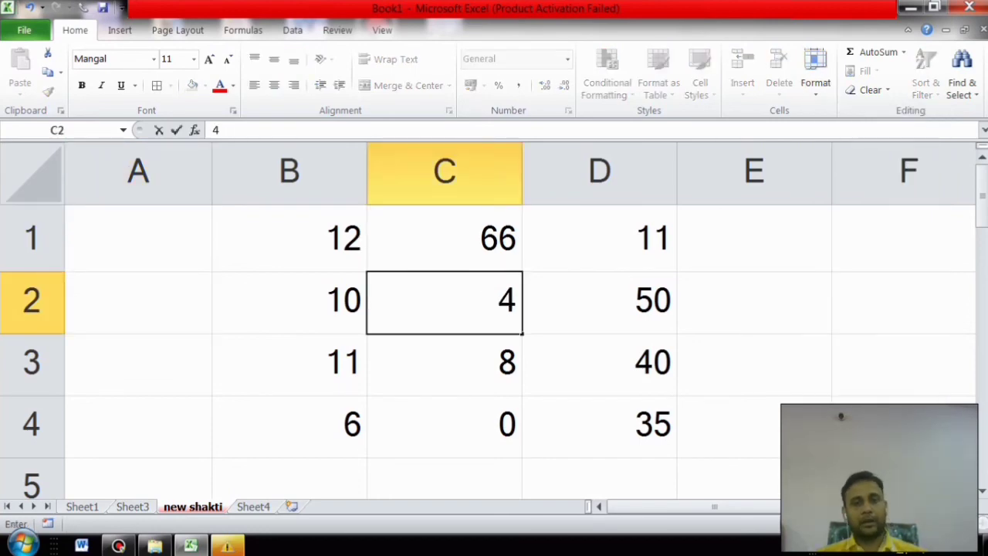
pyautogui.click(599, 364)
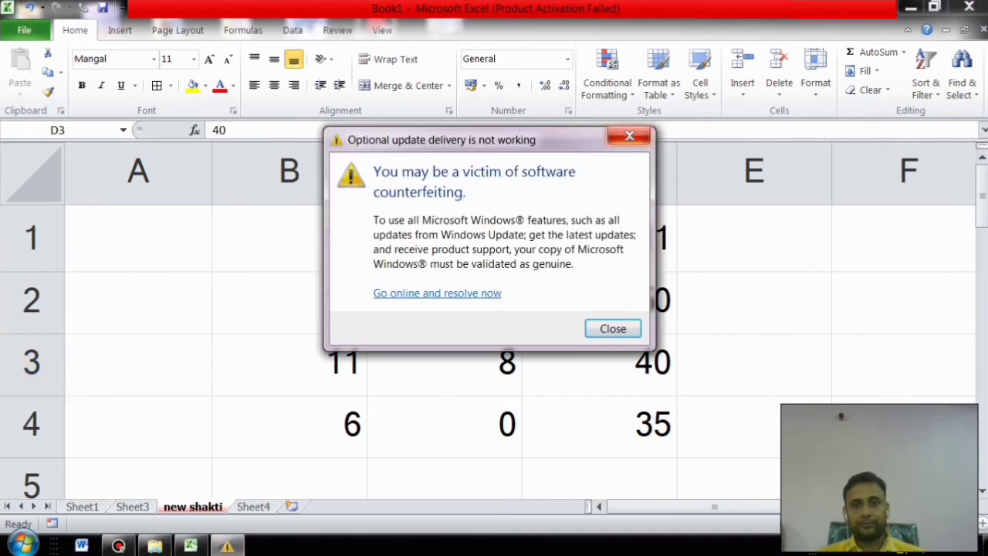
pyautogui.click(629, 137)
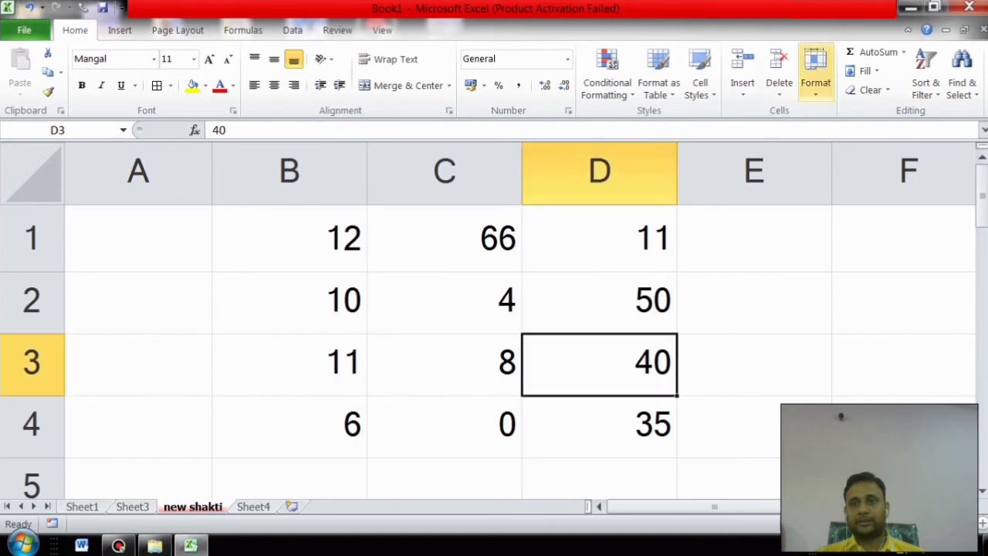
pyautogui.click(815, 73)
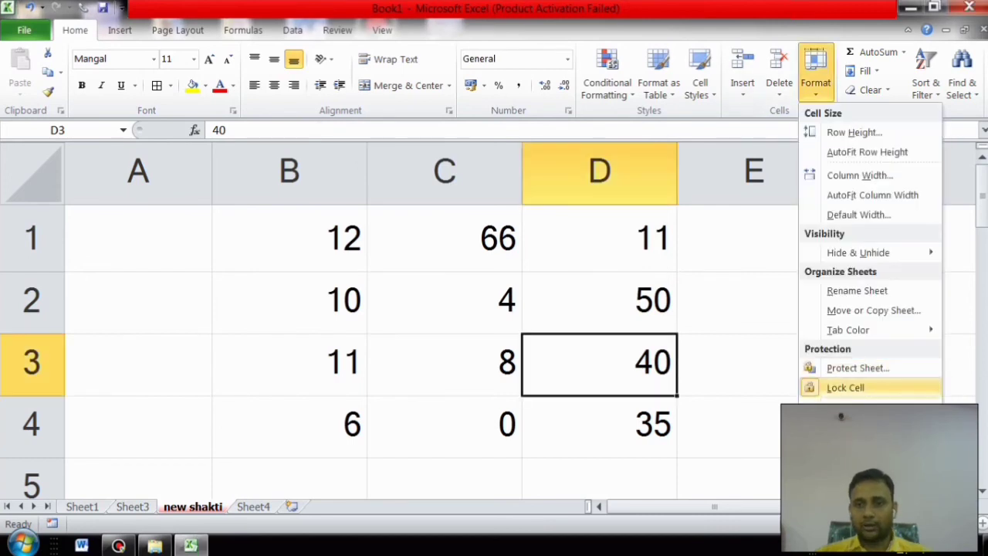
pyautogui.click(846, 388)
pyautogui.click(815, 73)
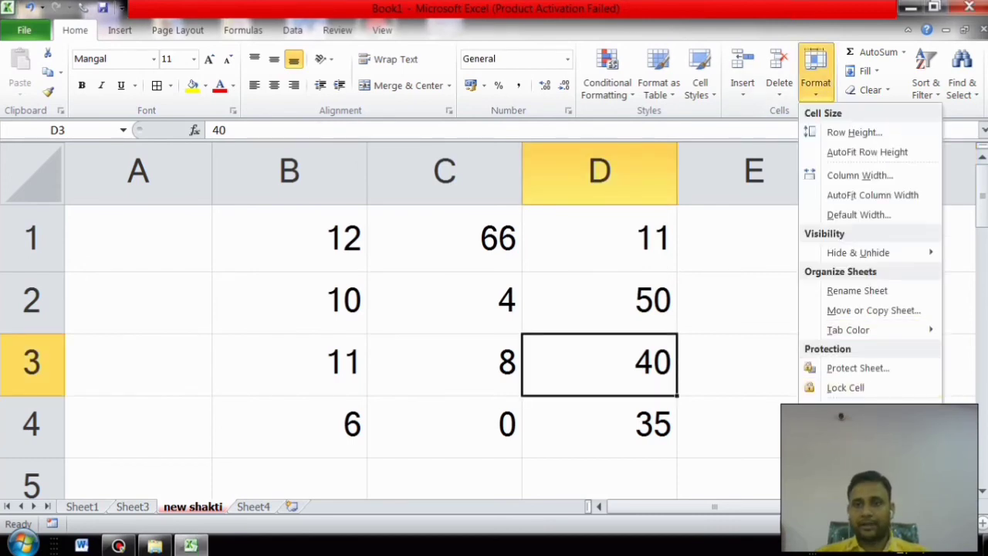
pyautogui.click(849, 406)
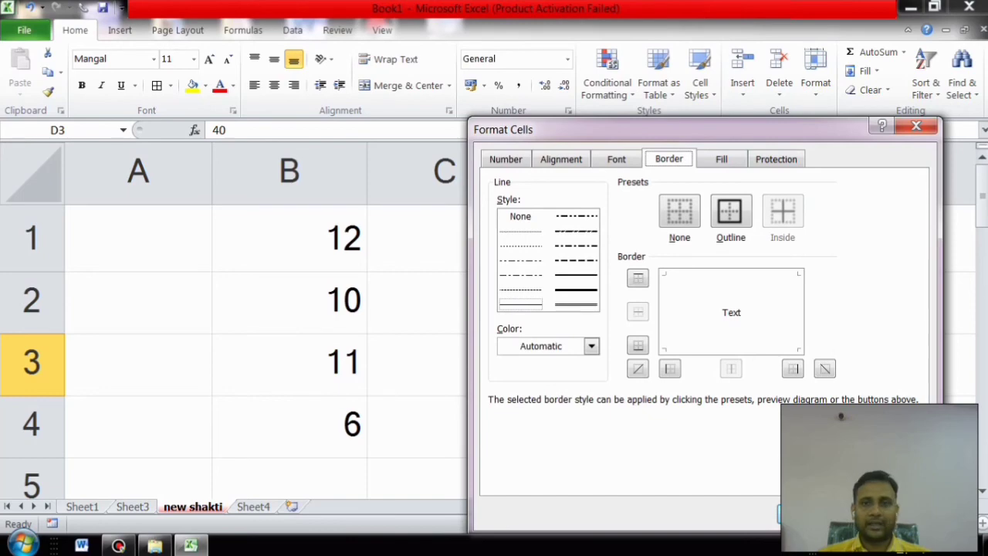
pyautogui.click(916, 125)
pyautogui.click(289, 364)
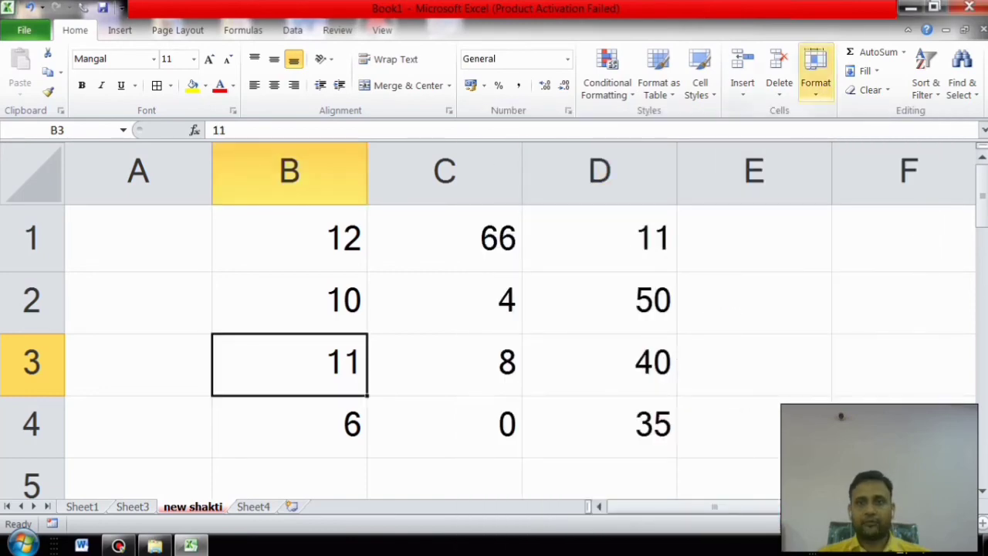
pyautogui.click(815, 71)
pyautogui.click(853, 407)
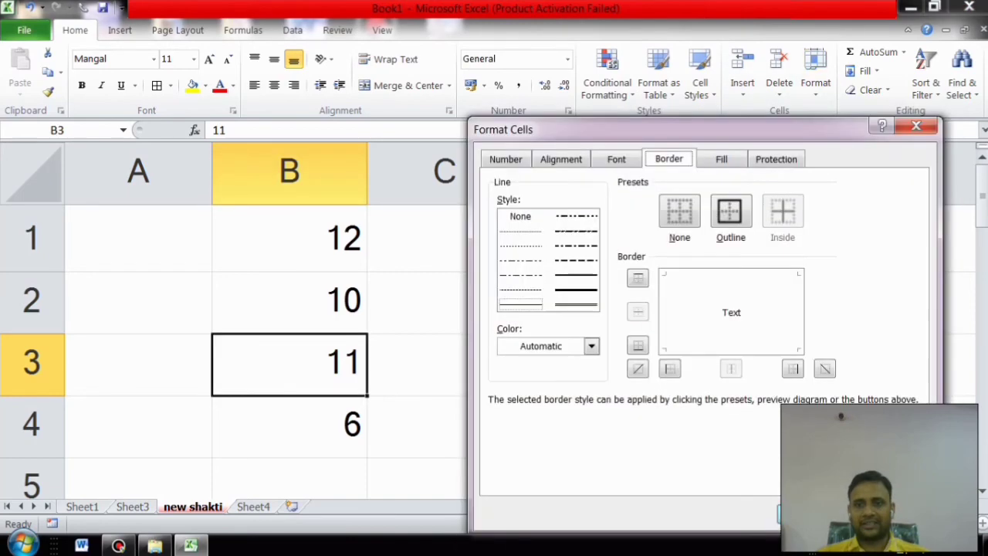
pyautogui.click(721, 159)
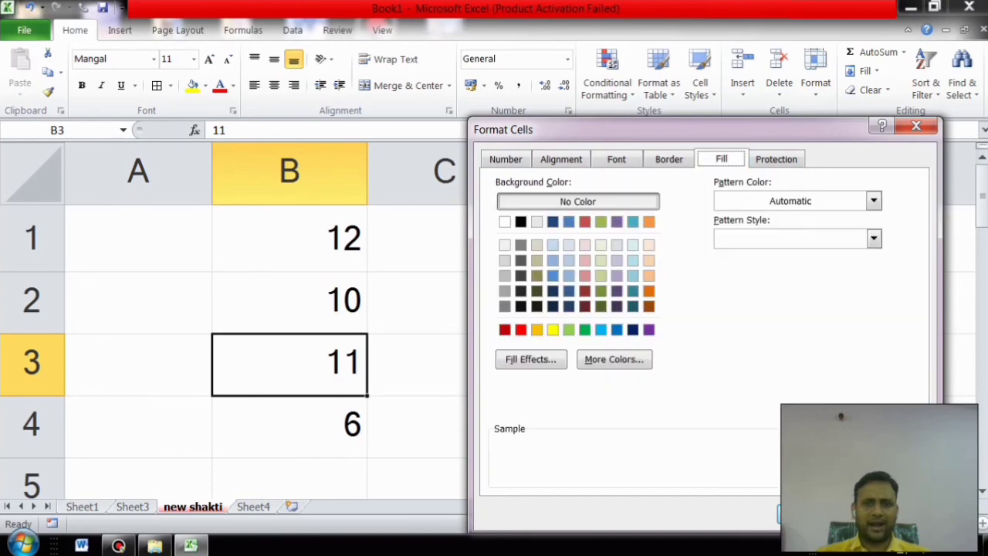
pyautogui.click(505, 330)
pyautogui.click(807, 513)
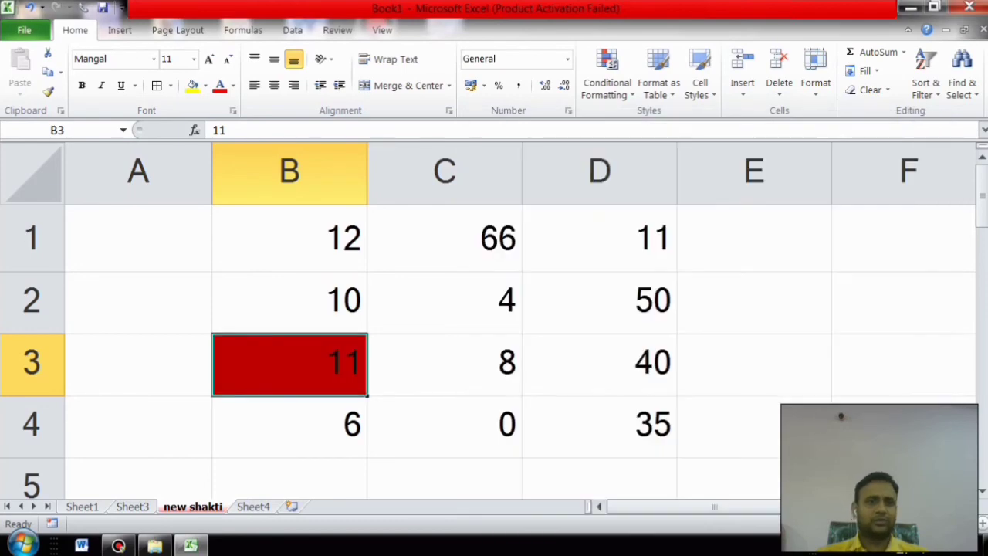
pyautogui.hotkey('ctrl', 'z')
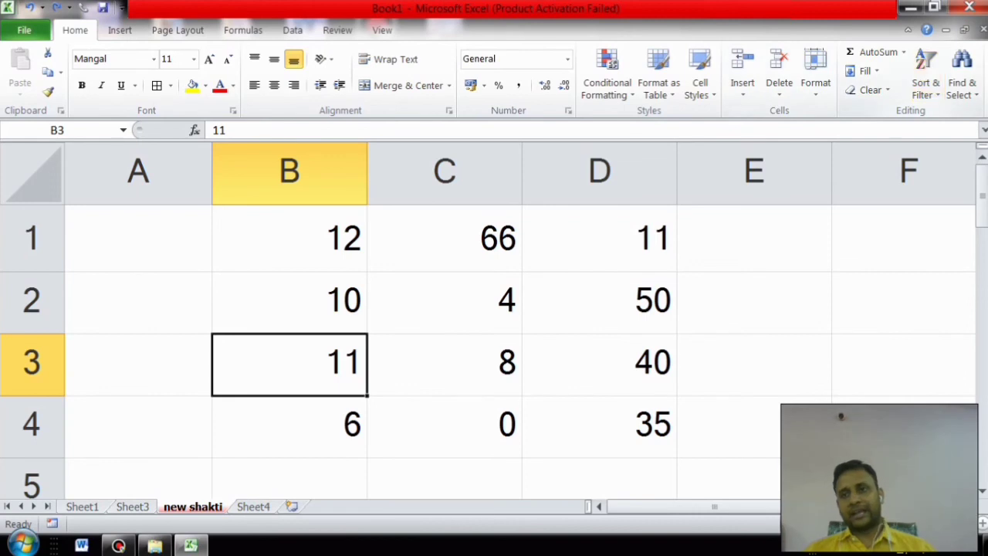
# Step: Put =SUM(B1:B4) in cell B5 with AutoSum, showing 39
pyautogui.click(754, 364)
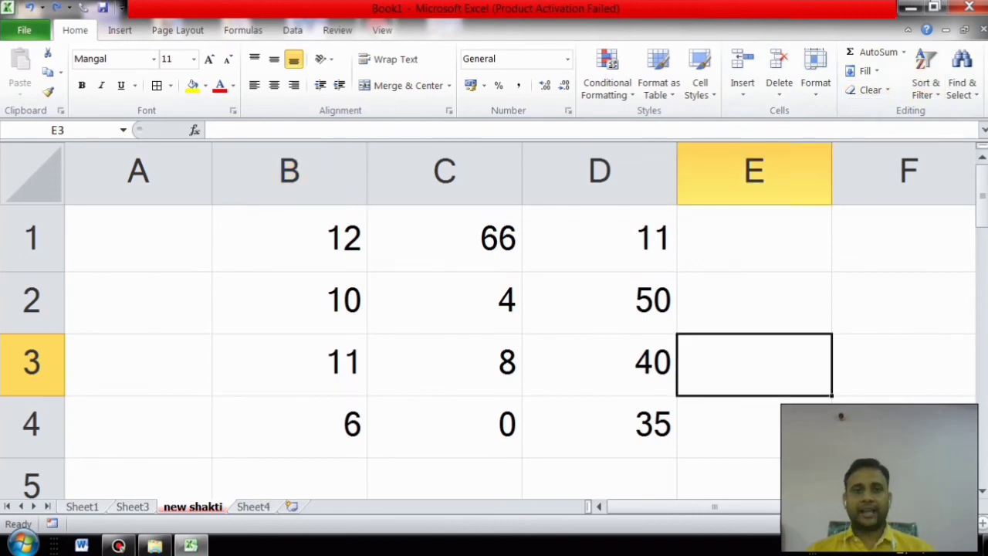
pyautogui.click(903, 51)
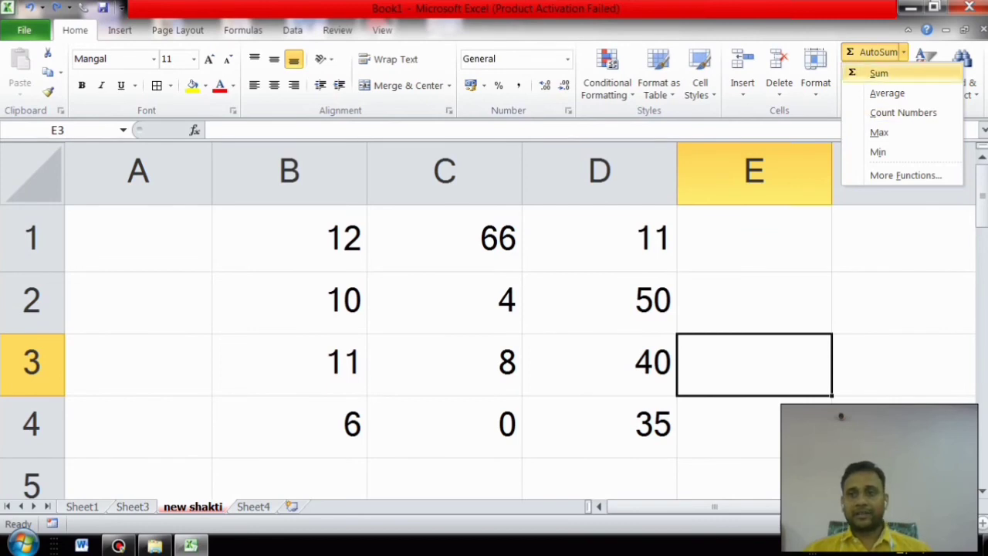
pyautogui.click(290, 479)
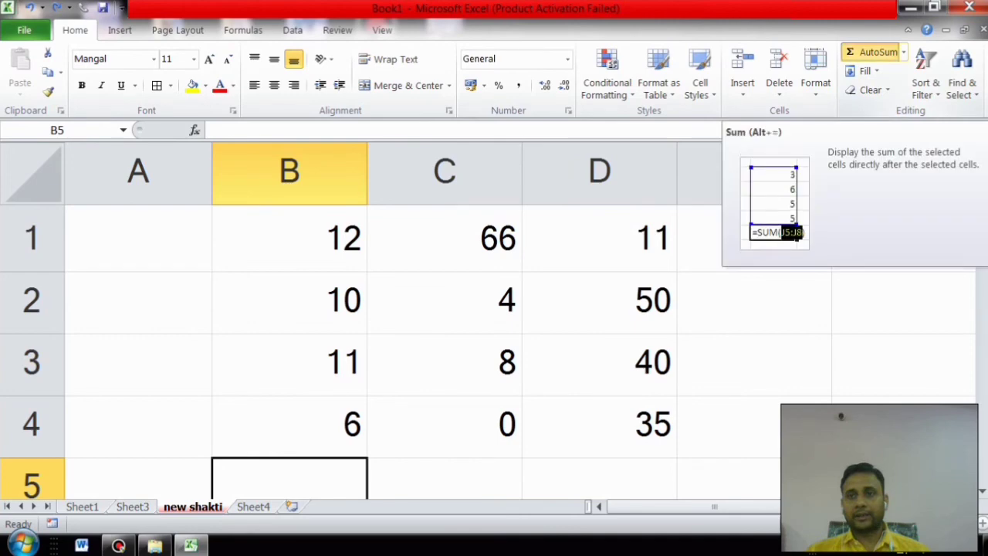
pyautogui.click(872, 52)
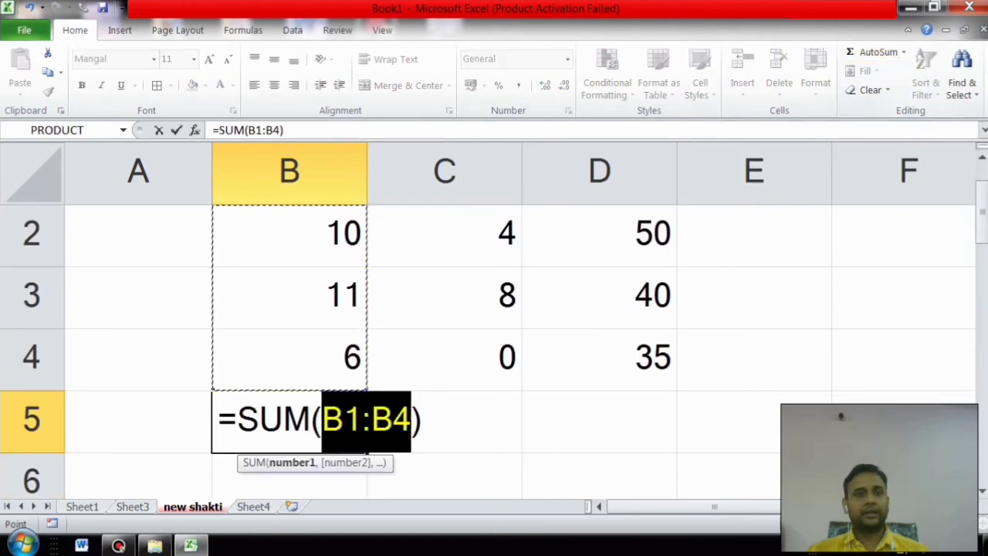
pyautogui.press('Return')
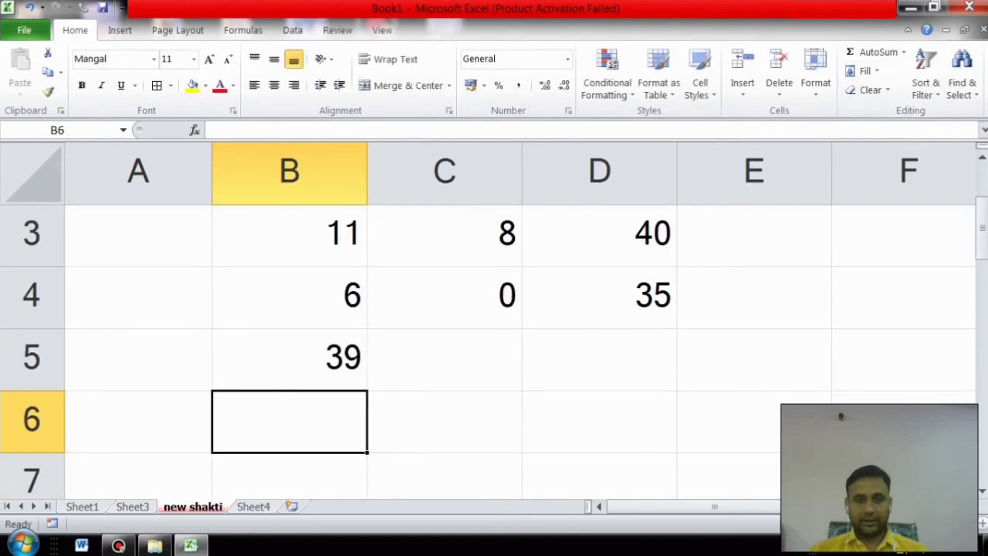
# Step: Select the values D1:D4 in column D
pyautogui.scroll(1, 494, 324)
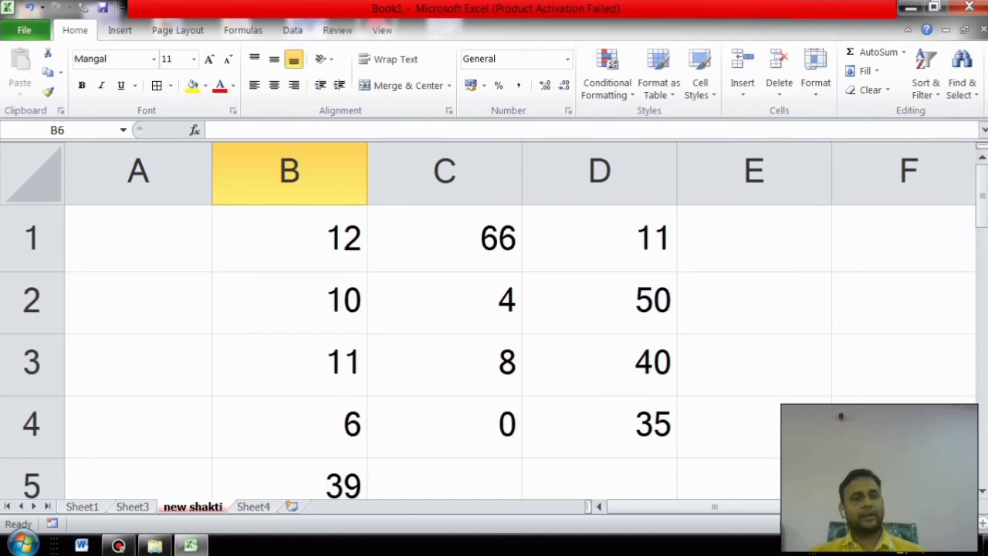
pyautogui.scroll(-1, 494, 324)
pyautogui.scroll(1, 494, 324)
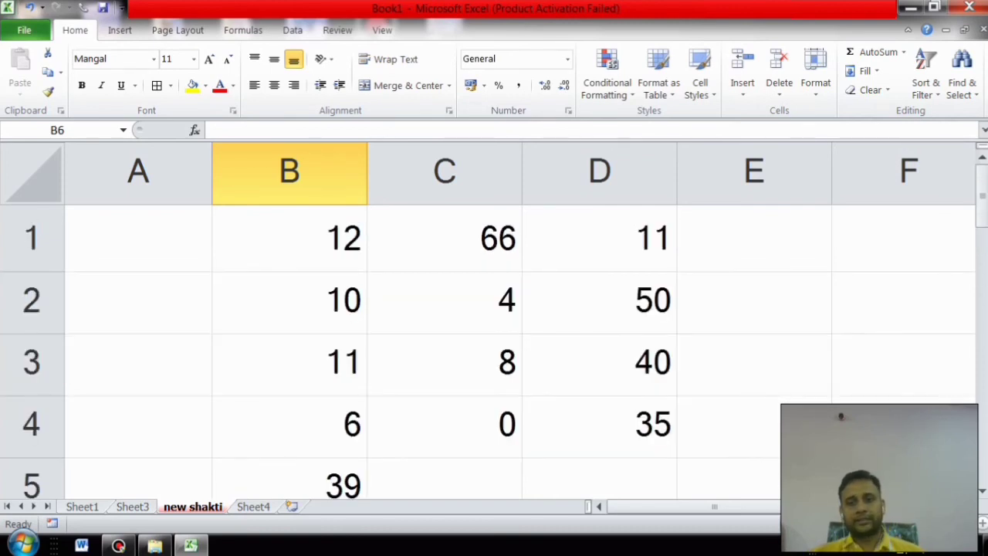
pyautogui.scroll(-4, 494, 324)
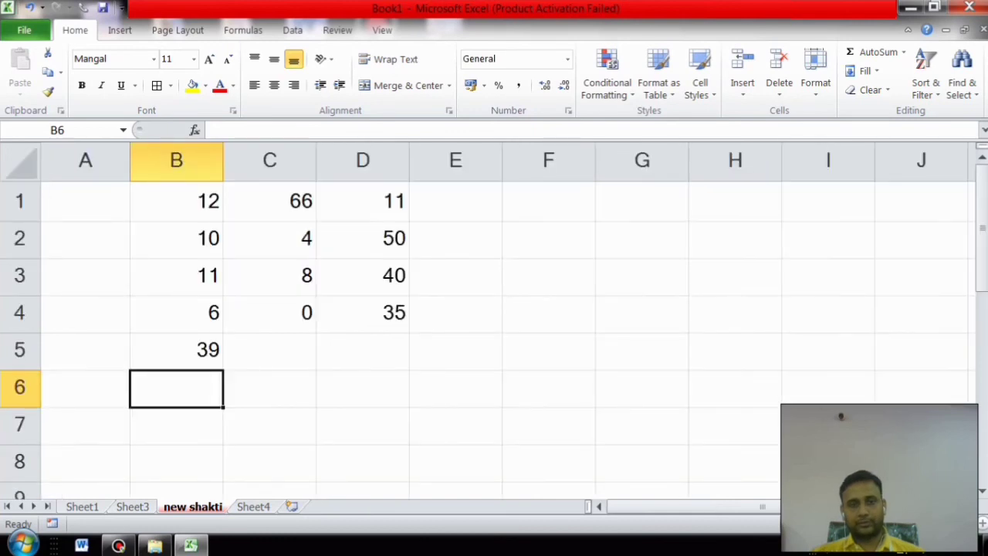
pyautogui.moveTo(363, 201); pyautogui.dragTo(363, 312)
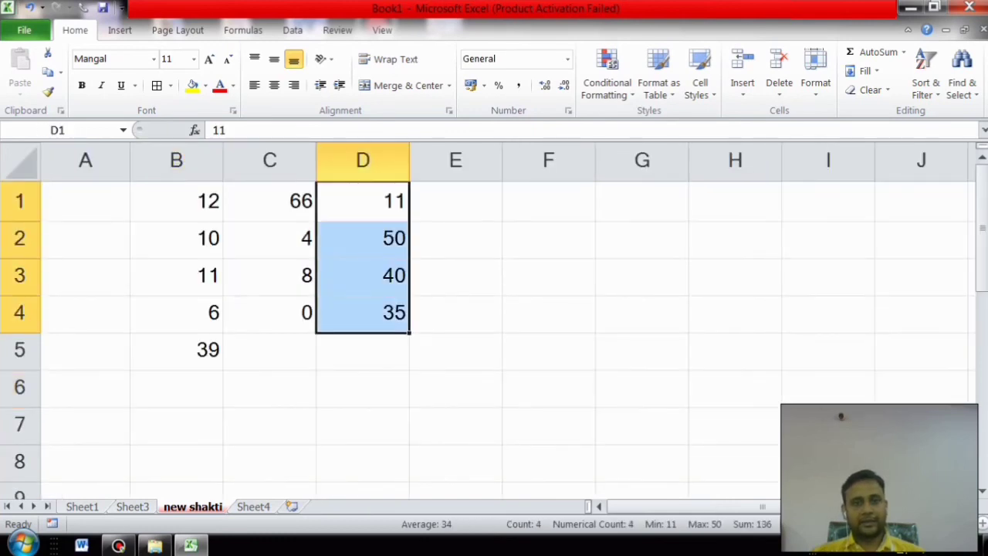
# Step: Insert =AVERAGE(D1:D6) in cell D7 from the AutoSum list, showing 34
pyautogui.click(363, 425)
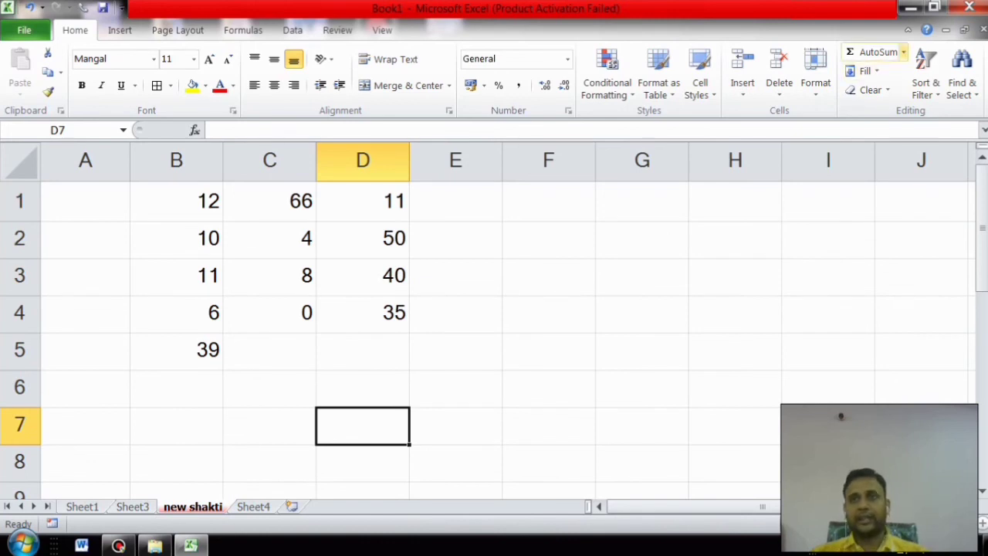
pyautogui.click(903, 52)
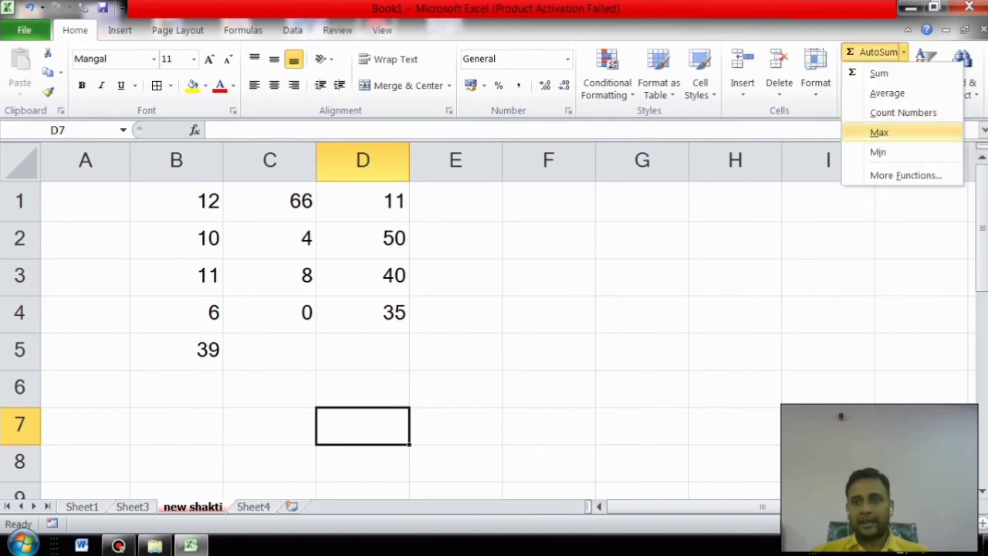
pyautogui.click(887, 93)
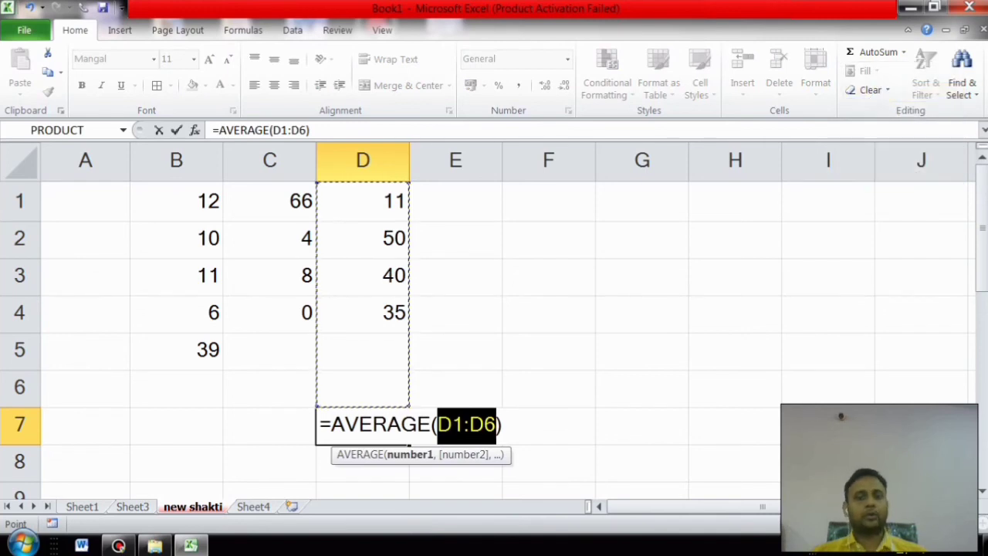
pyautogui.press('Return')
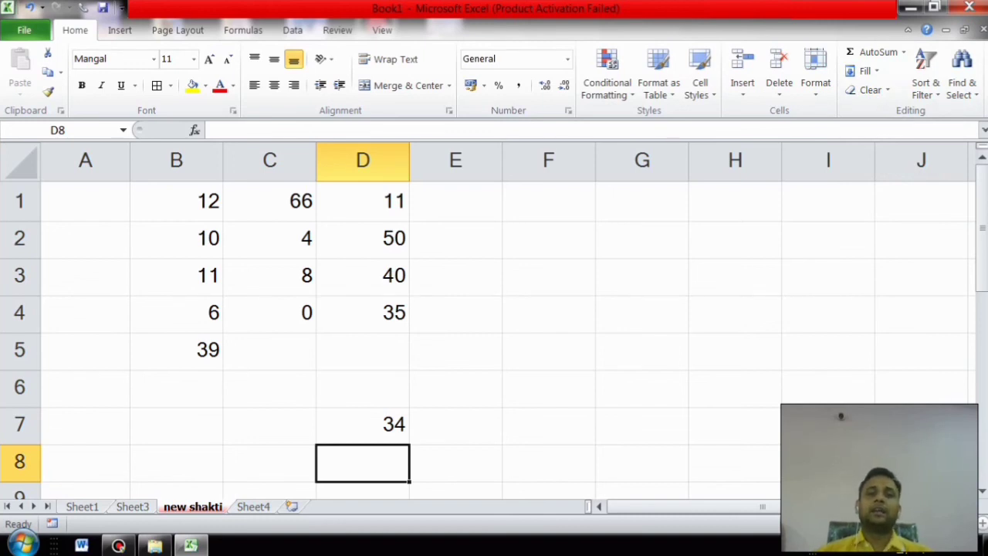
# Step: Insert =MAX(C1:C6) in cell C7 from the AutoSum list, showing 66
pyautogui.click(269, 426)
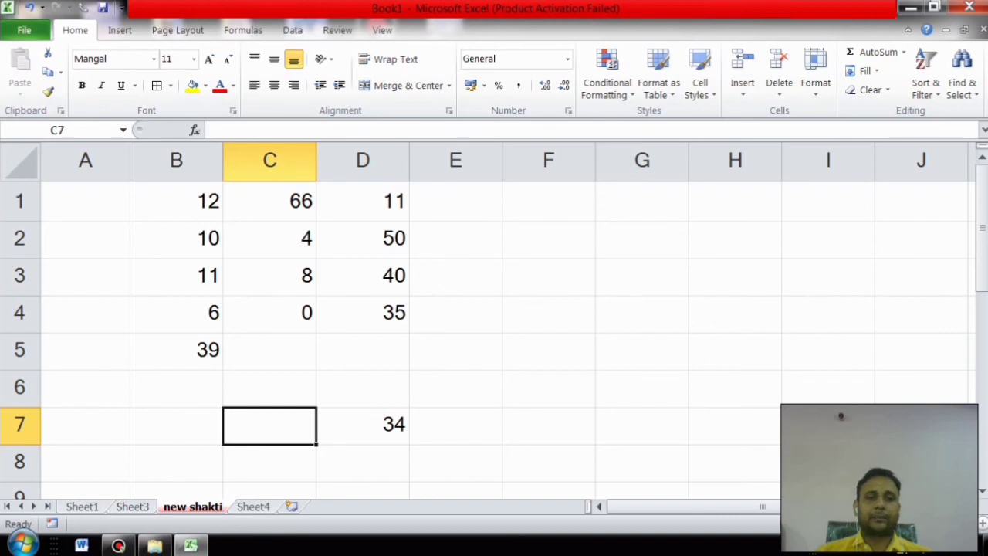
pyautogui.click(903, 52)
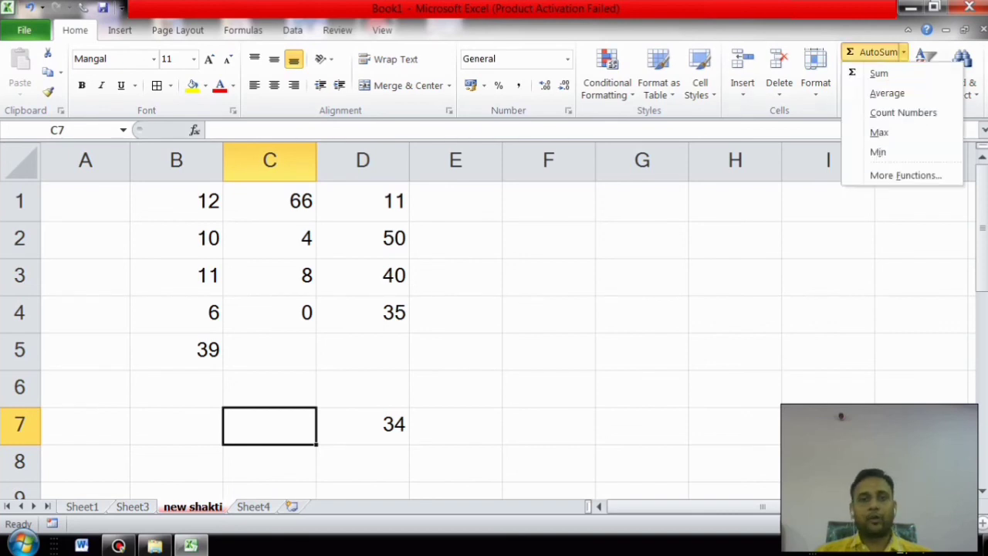
pyautogui.click(879, 132)
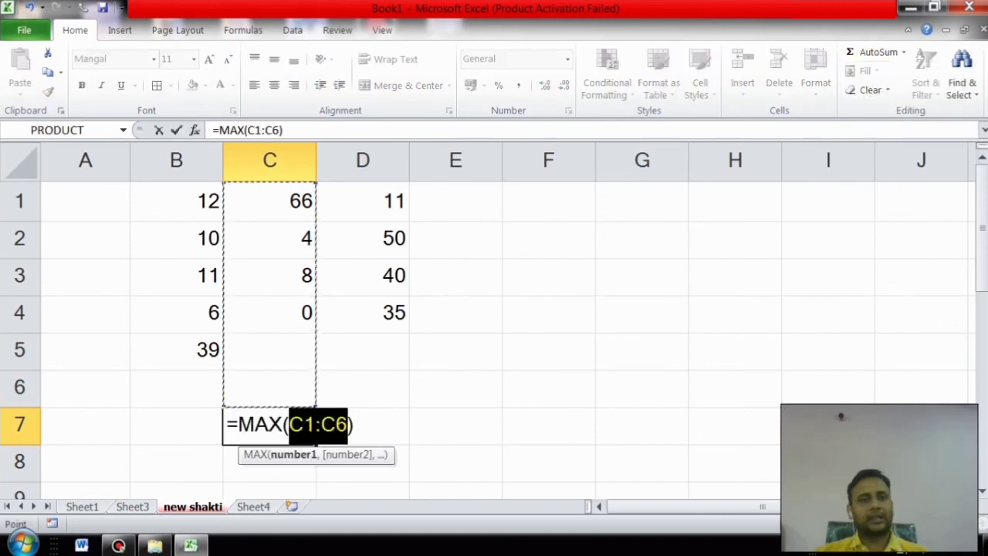
pyautogui.press('Return')
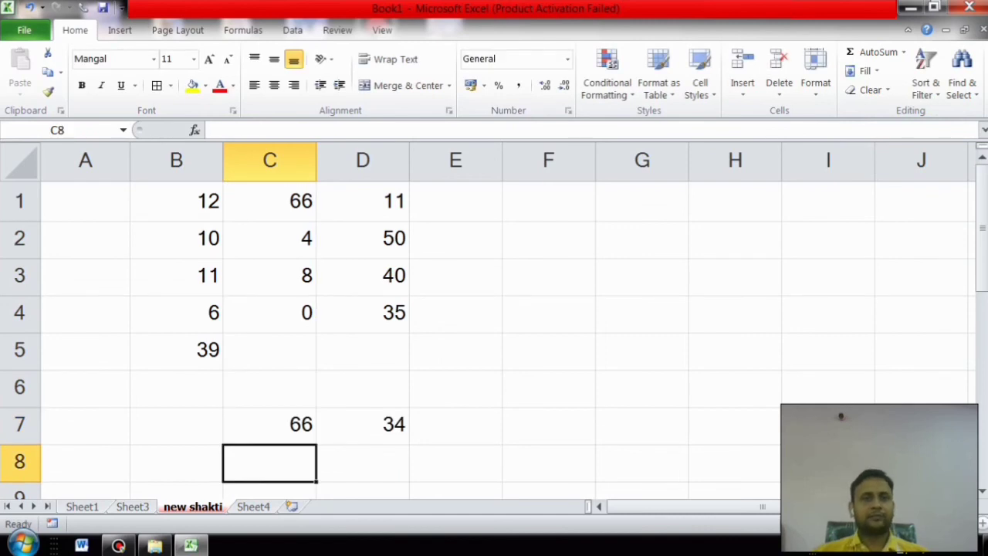
# Step: Review the C7 and D7 formulas and mark their ranges in columns B, C and D
pyautogui.click(270, 425)
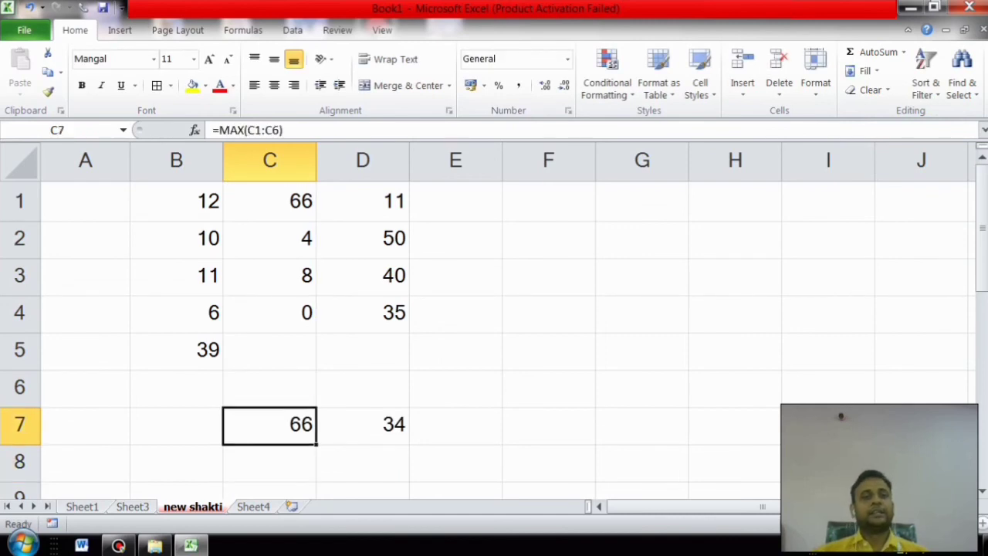
pyautogui.click(455, 425)
pyautogui.click(363, 425)
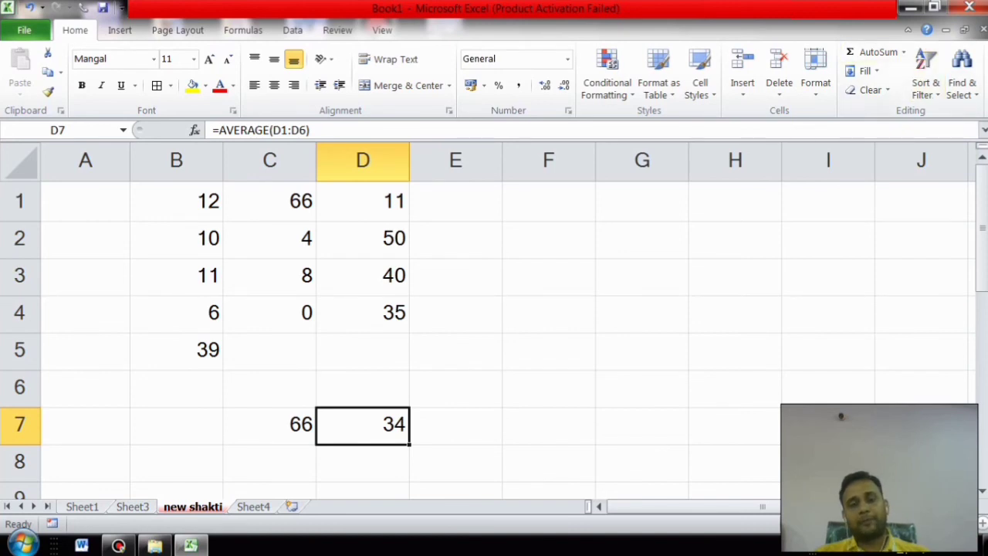
pyautogui.moveTo(363, 388); pyautogui.dragTo(362, 198)
pyautogui.click(269, 425)
pyautogui.moveTo(269, 350); pyautogui.dragTo(270, 201)
pyautogui.click(177, 424)
pyautogui.click(177, 388)
pyautogui.moveTo(176, 389); pyautogui.dragTo(177, 201)
pyautogui.click(643, 388)
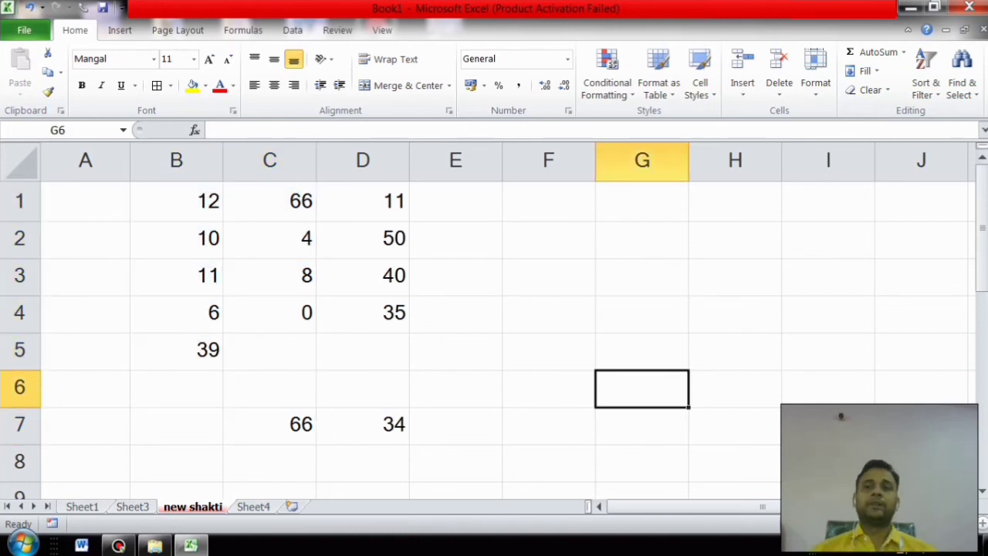
# Step: Enter 1 in cell G1 as the series start
pyautogui.click(903, 52)
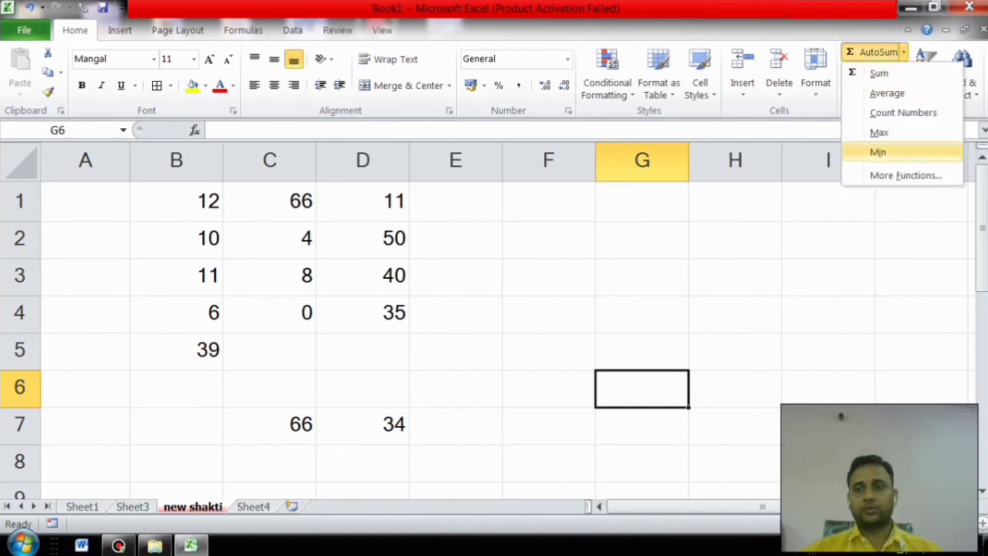
pyautogui.press('Escape')
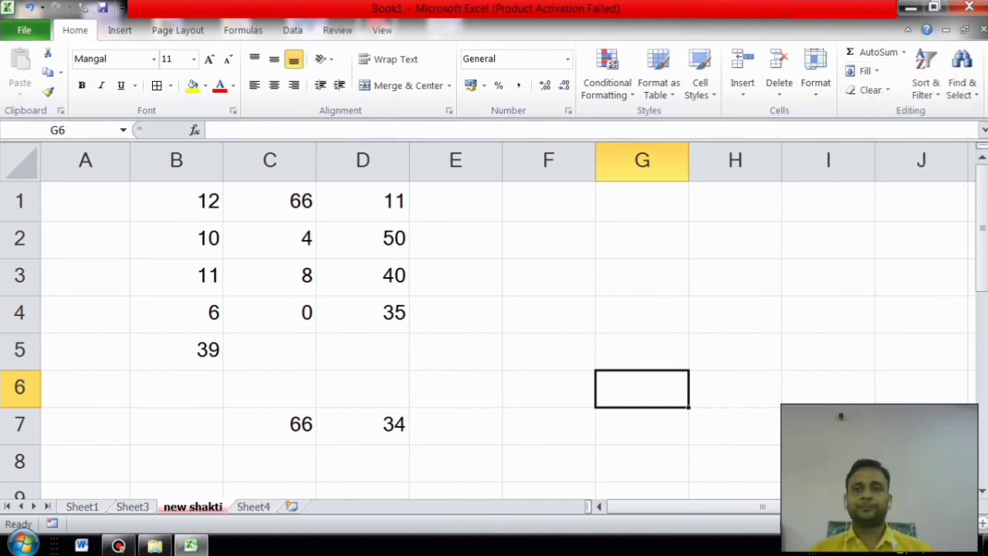
pyautogui.moveTo(642, 272); pyautogui.dragTo(642, 246)
pyautogui.click(642, 239)
pyautogui.click(642, 204)
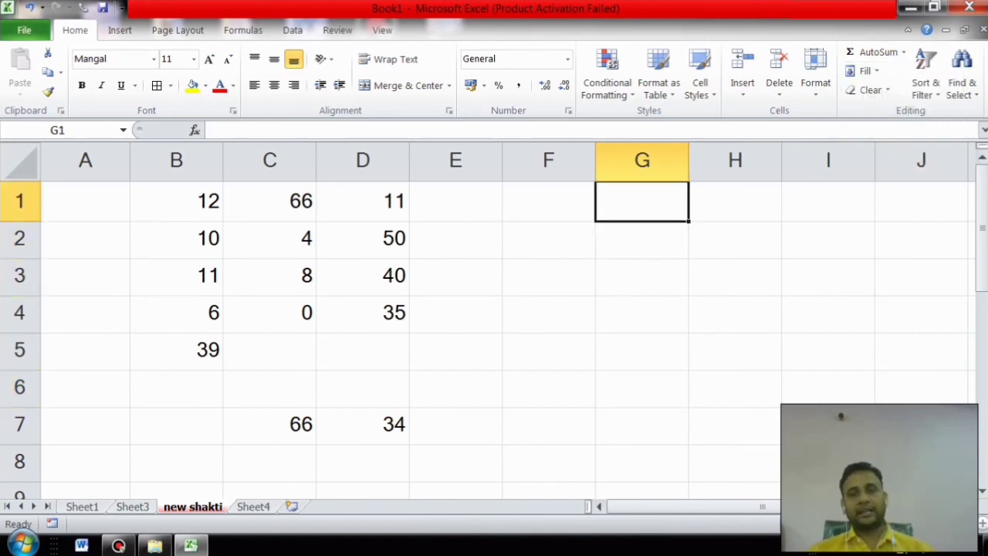
pyautogui.write('1')
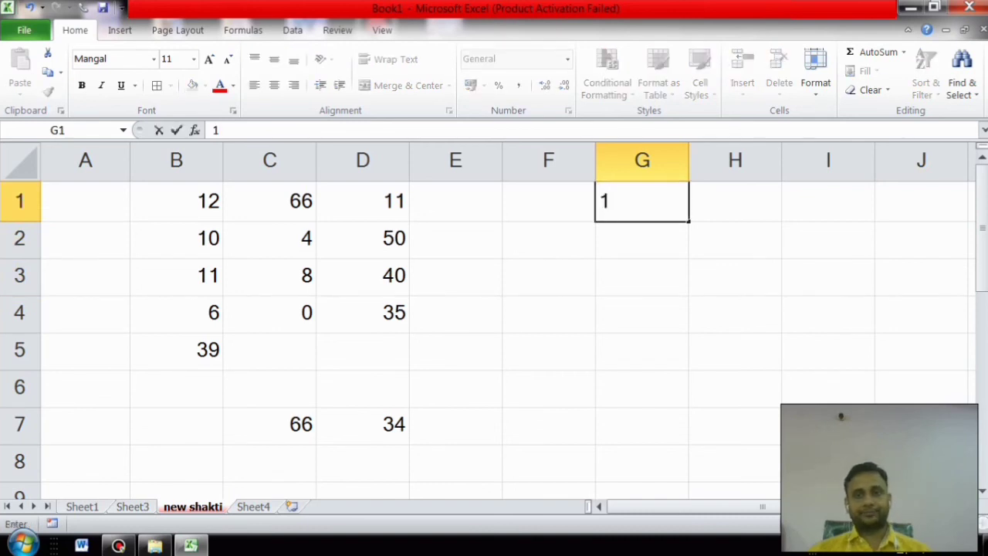
pyautogui.press('Return')
# Step: Try copying G1 down to G8 with the fill handle, then undo it
pyautogui.press('Up')
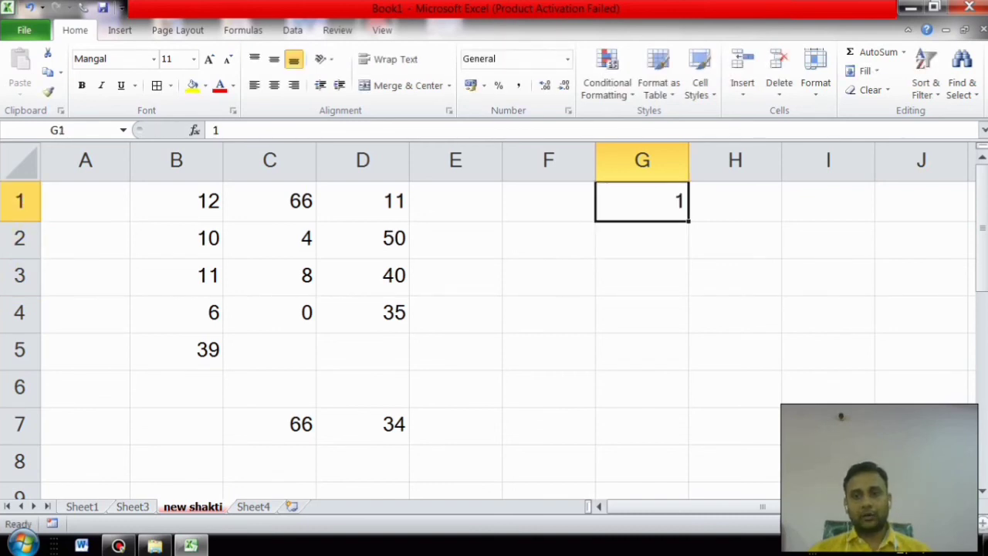
pyautogui.moveTo(688, 220); pyautogui.dragTo(688, 481)
pyautogui.hotkey('ctrl', 'z')
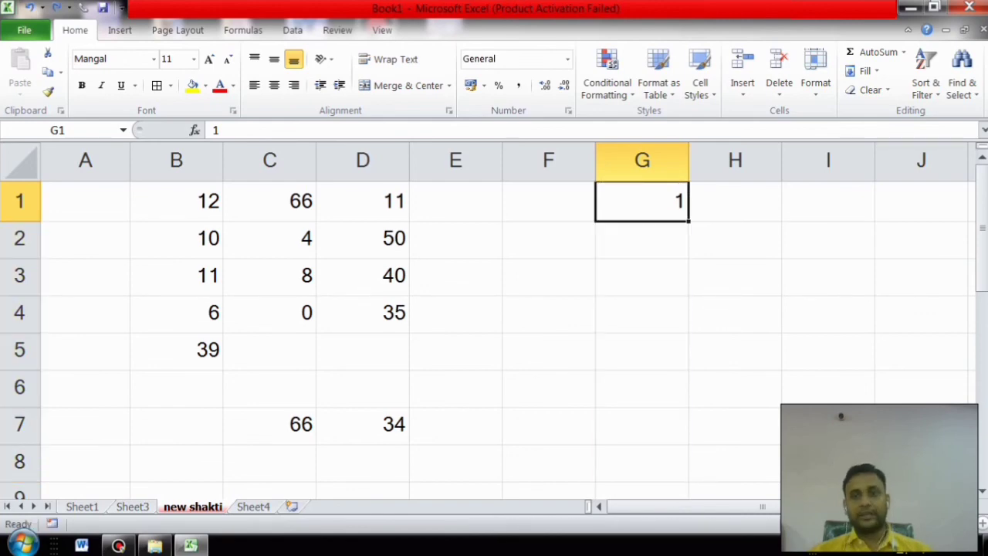
pyautogui.click(865, 70)
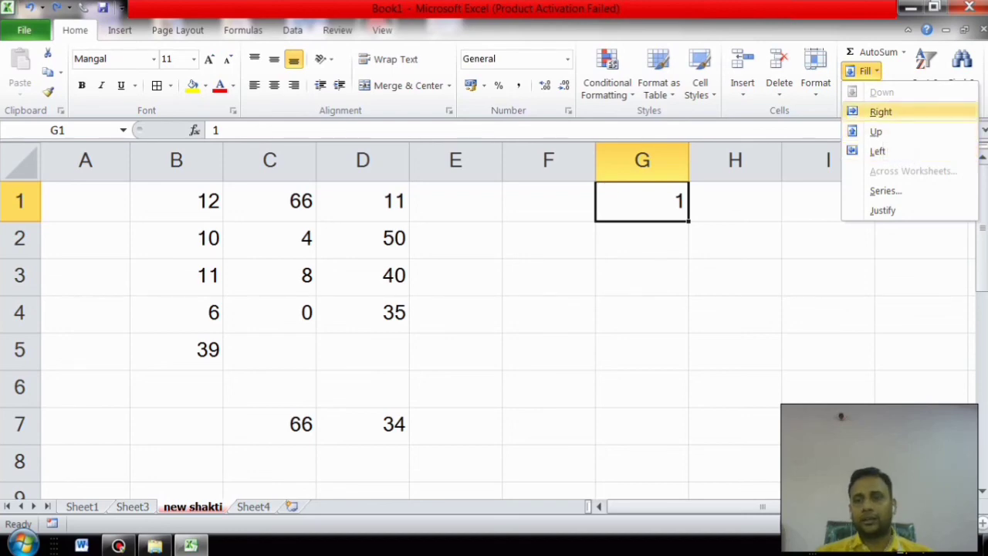
# Step: Fill G1:G20 with a linear column series, step 1, stop value 20
pyautogui.click(885, 191)
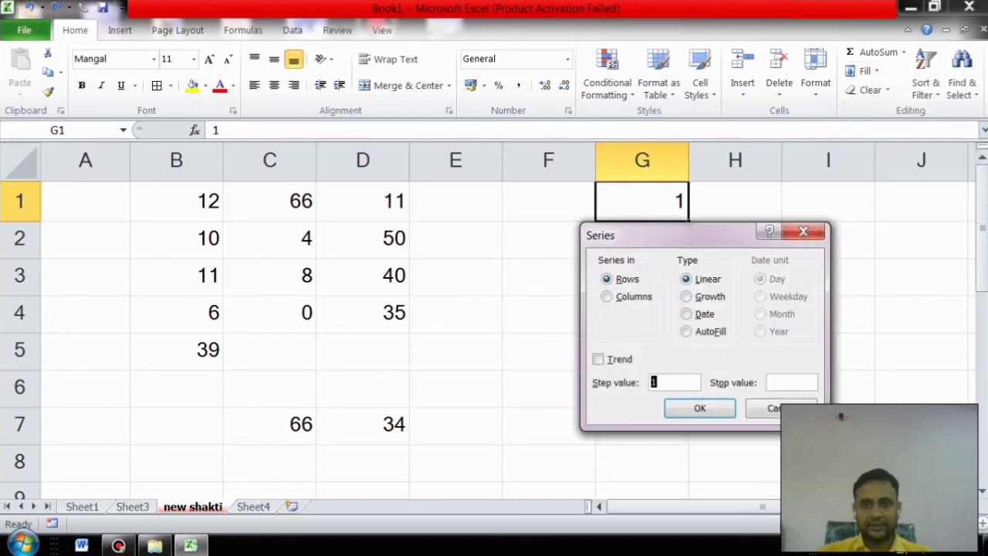
pyautogui.hotkey('alt', 'c')
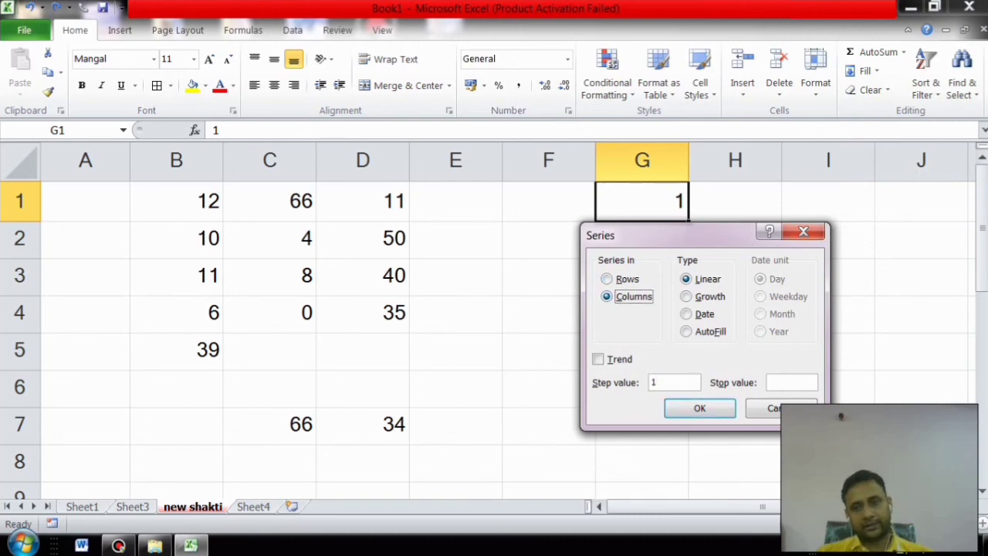
pyautogui.click(791, 383)
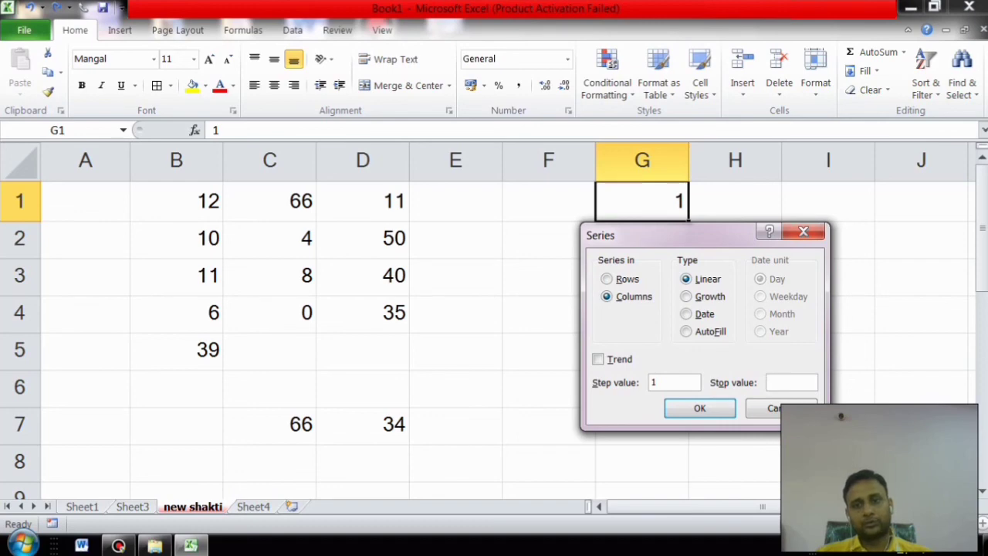
pyautogui.write('2')
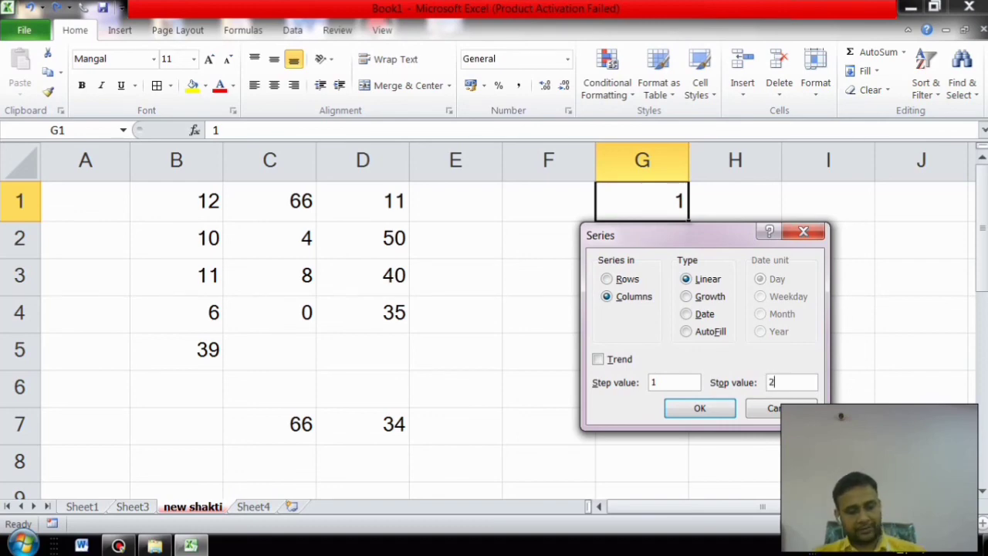
pyautogui.write('0')
pyautogui.moveTo(679, 234); pyautogui.dragTo(849, 204)
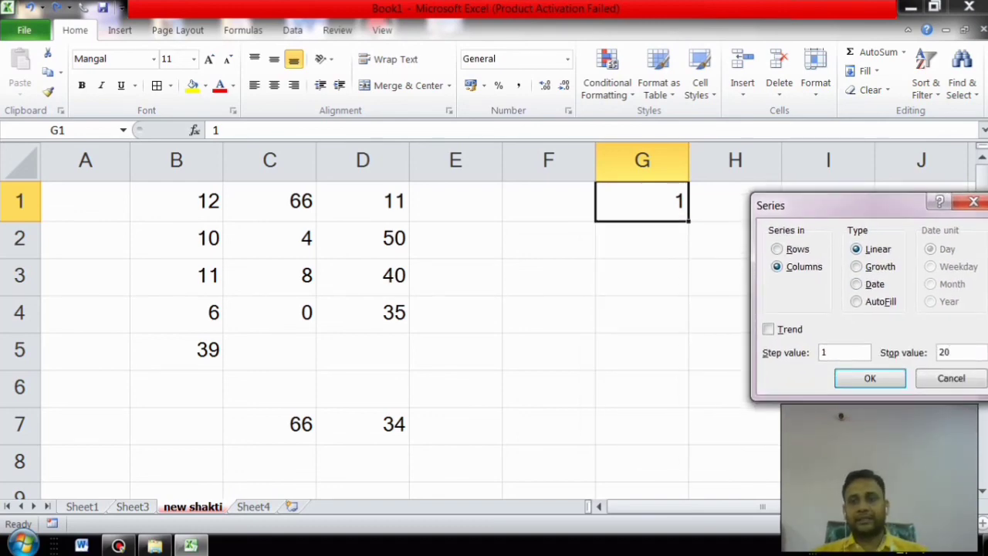
pyautogui.press('Return')
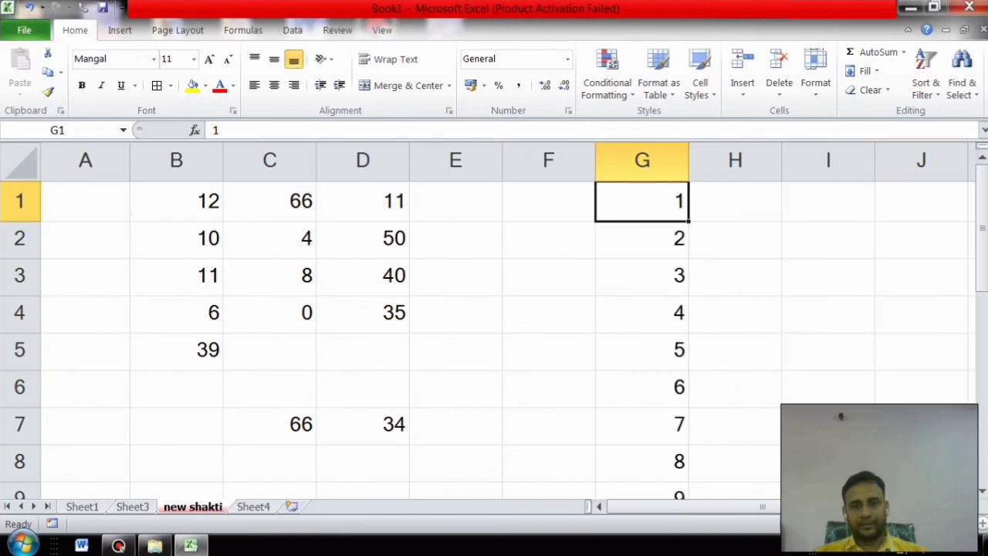
pyautogui.scroll(-4, 494, 332)
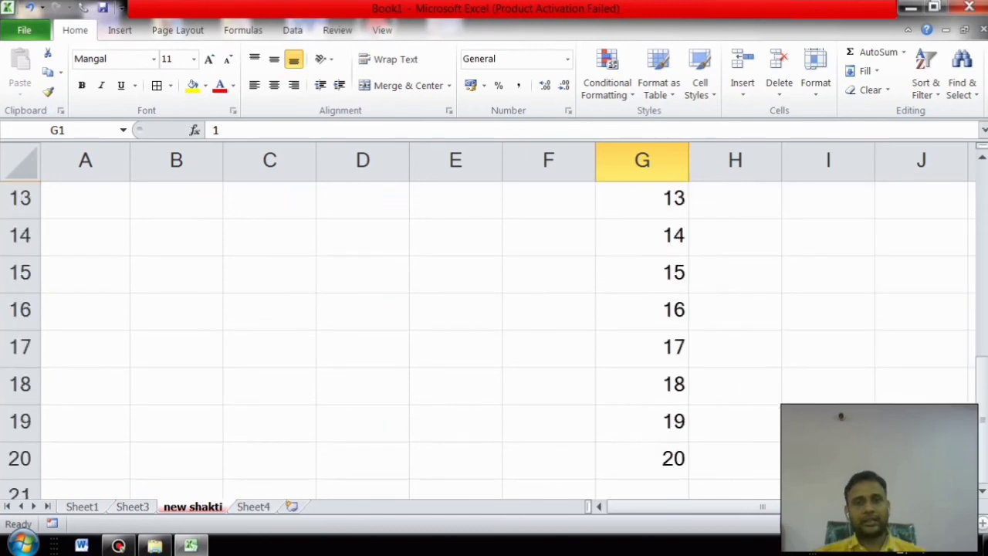
pyautogui.scroll(4, 494, 332)
pyautogui.click(734, 201)
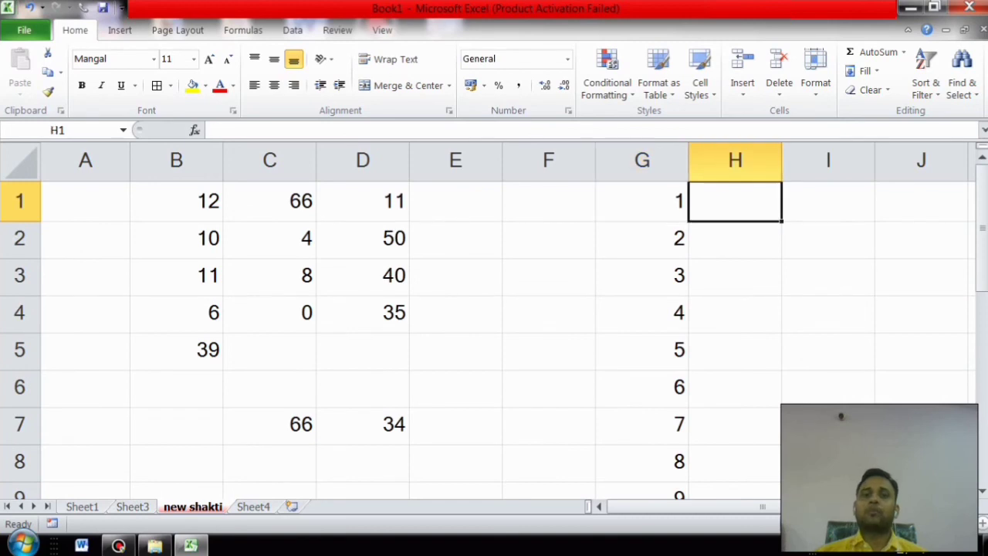
# Step: Enter 1 and 2 in H1:H2 and fill down to H20 with 1 through 20
pyautogui.write('1')
pyautogui.press('Return')
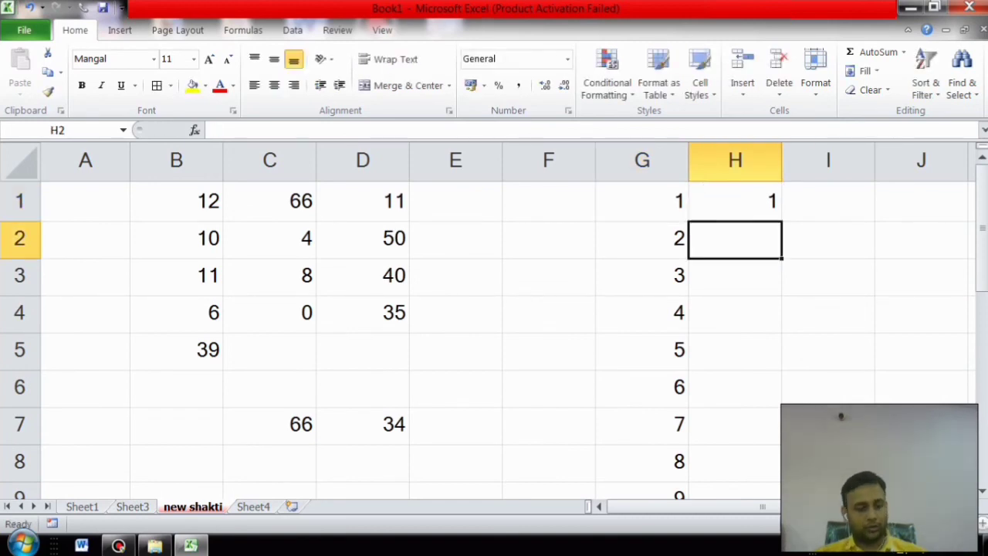
pyautogui.write('2')
pyautogui.press('Return')
pyautogui.moveTo(735, 202); pyautogui.dragTo(776, 463)
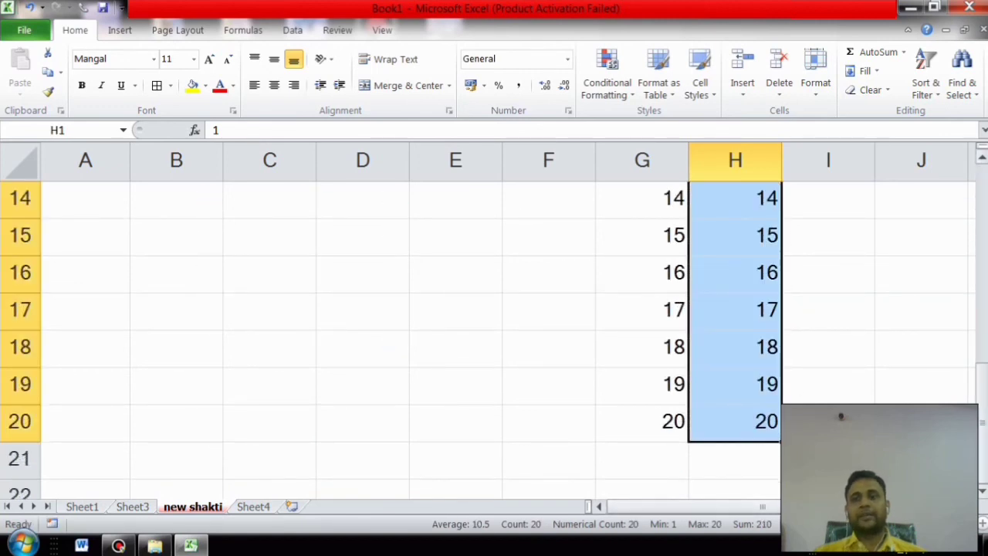
# Step: Dismiss the fill options unused, then select the values in D1:D4
pyautogui.moveTo(982, 384); pyautogui.dragTo(982, 184)
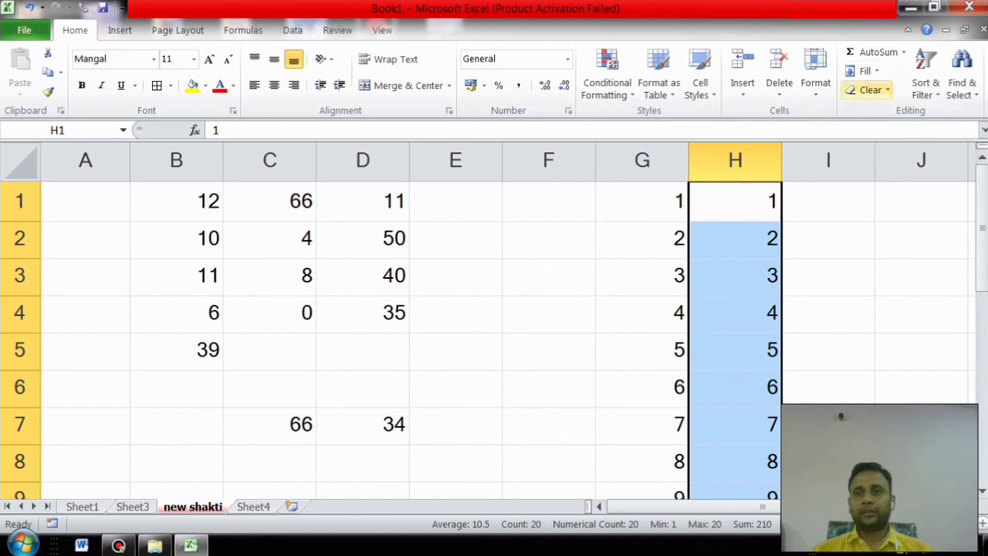
pyautogui.click(864, 70)
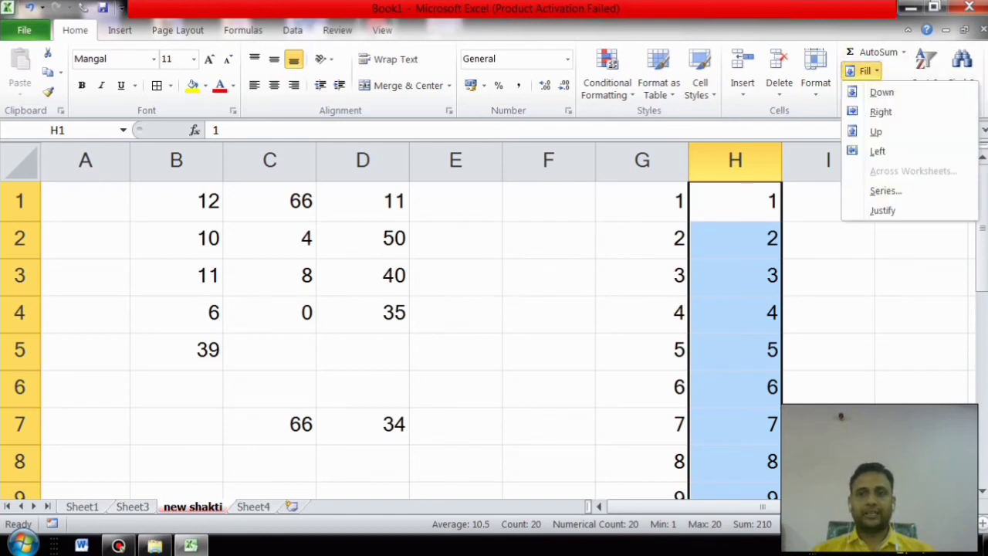
pyautogui.press('Escape')
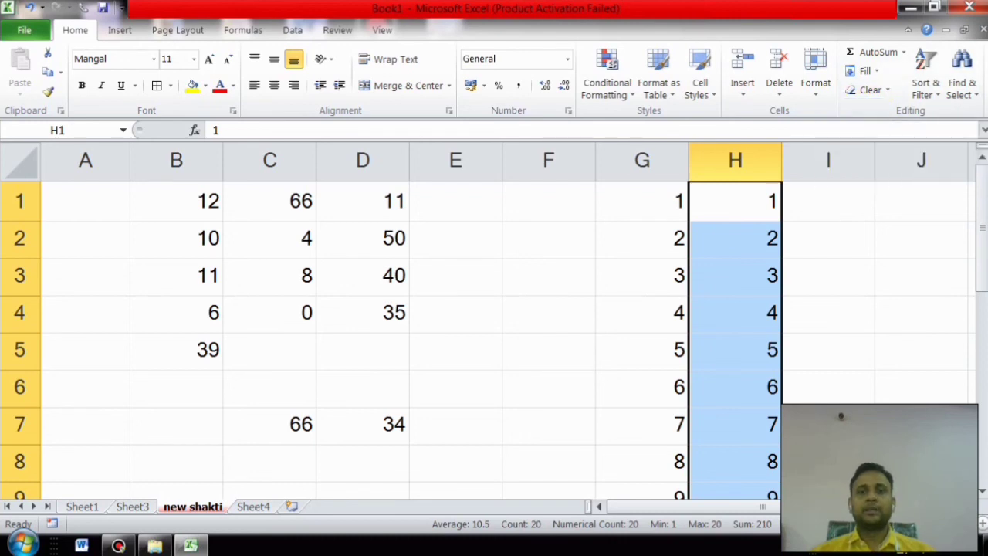
pyautogui.moveTo(362, 201); pyautogui.dragTo(362, 314)
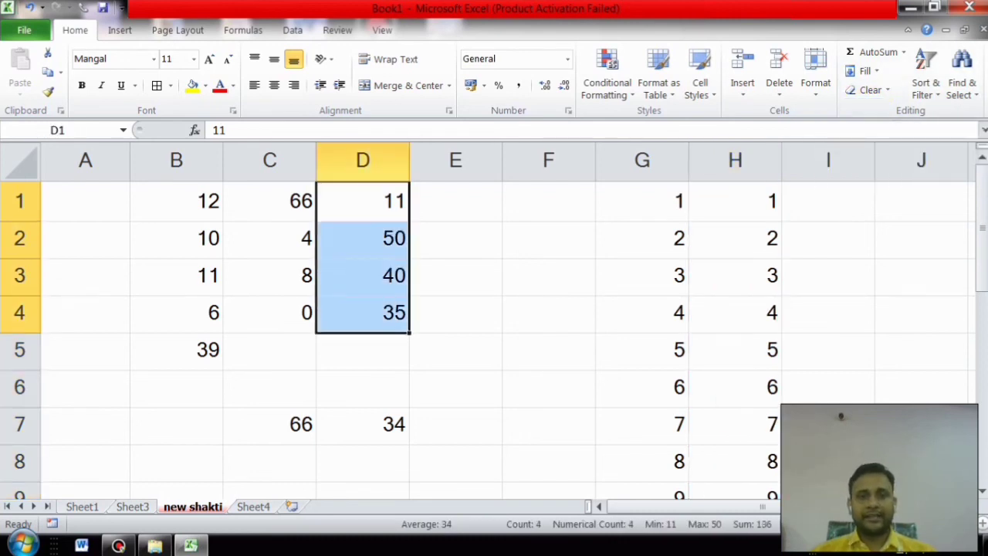
# Step: Sort only the selected D1:D4 values smallest to largest
pyautogui.click(925, 75)
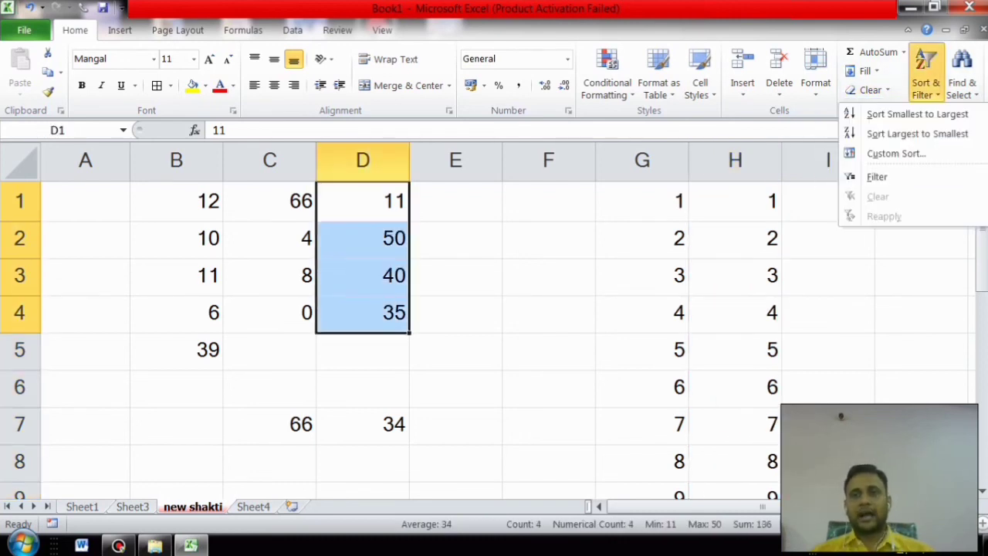
pyautogui.click(917, 113)
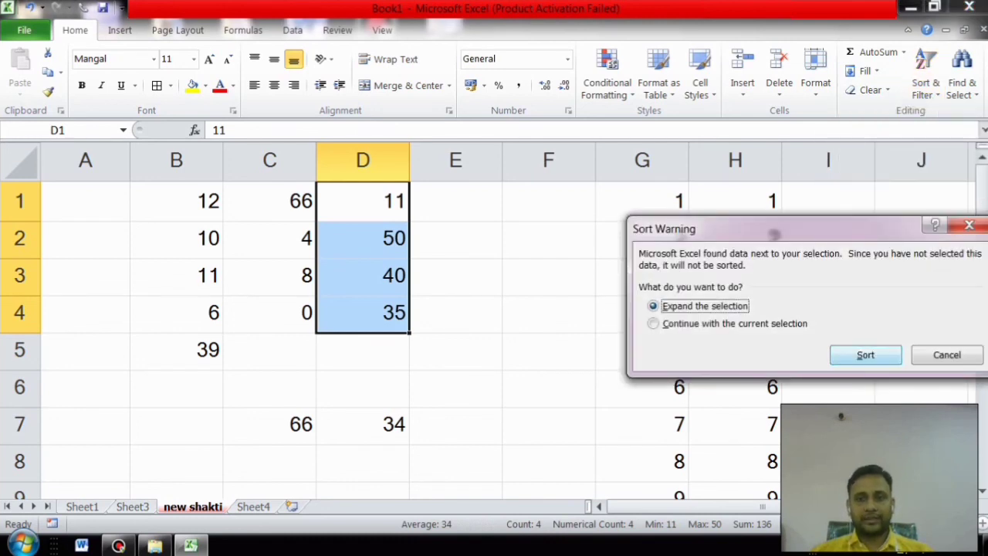
pyautogui.click(653, 323)
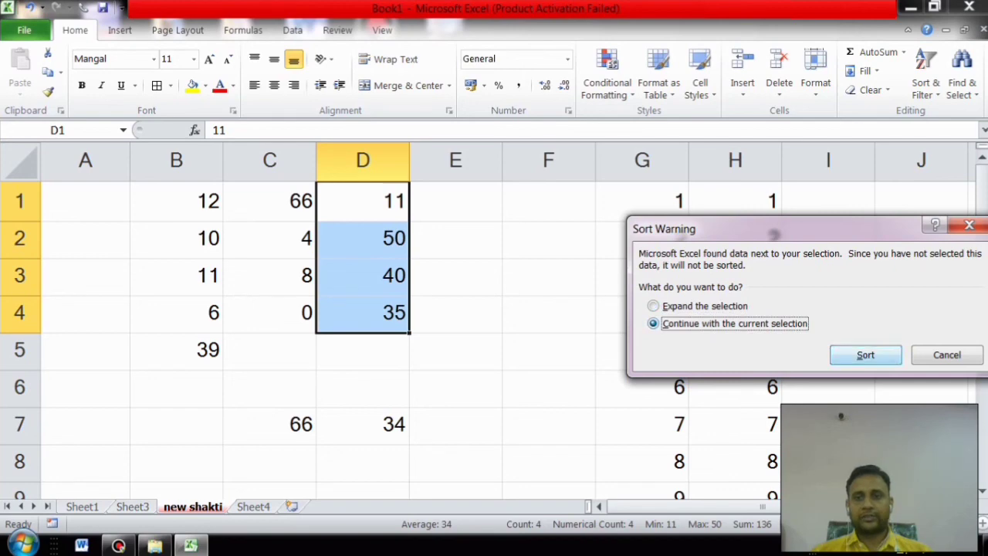
pyautogui.click(865, 354)
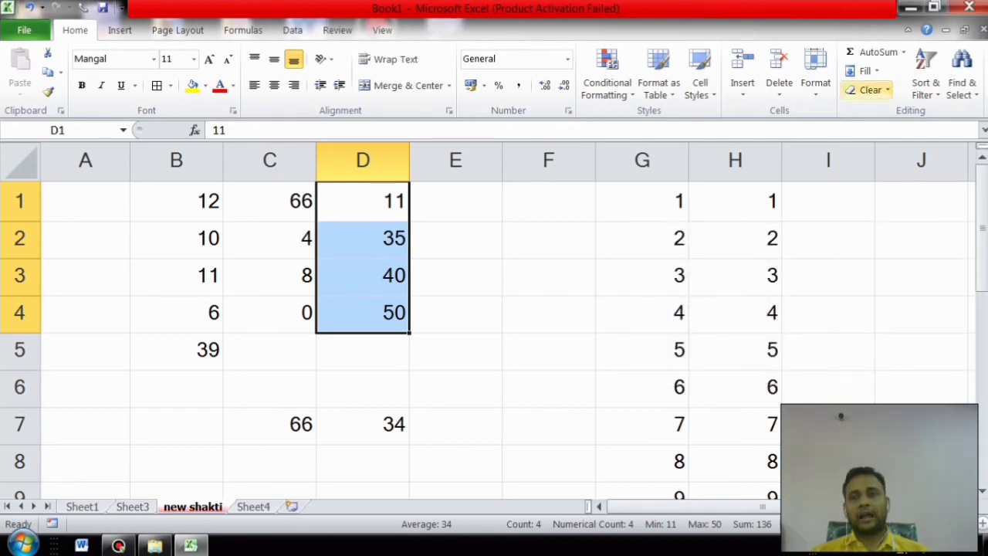
# Step: Re-sort D1:D4 largest to smallest (50, 40, 35, 11) and bring up Find and Replace
pyautogui.click(927, 83)
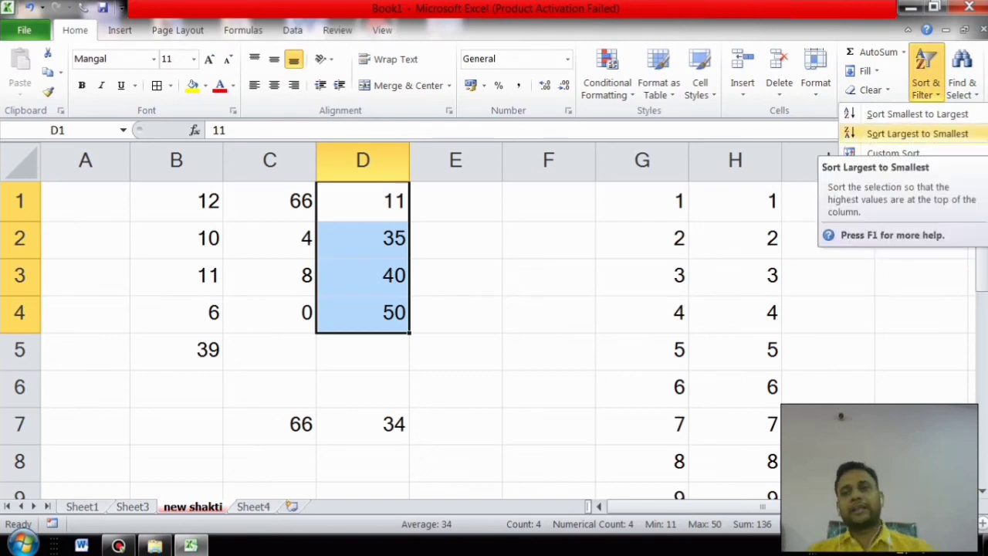
pyautogui.click(895, 134)
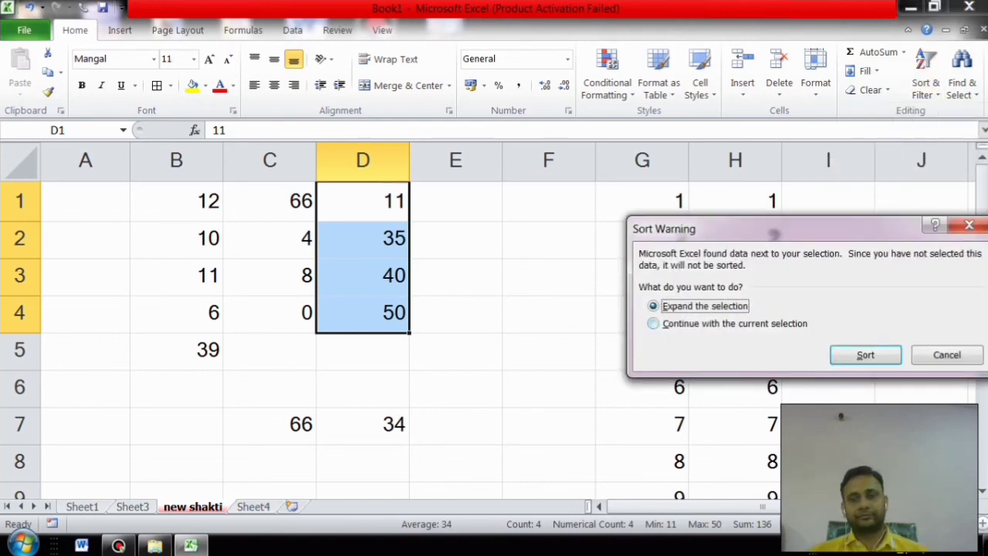
pyautogui.click(708, 324)
pyautogui.click(865, 355)
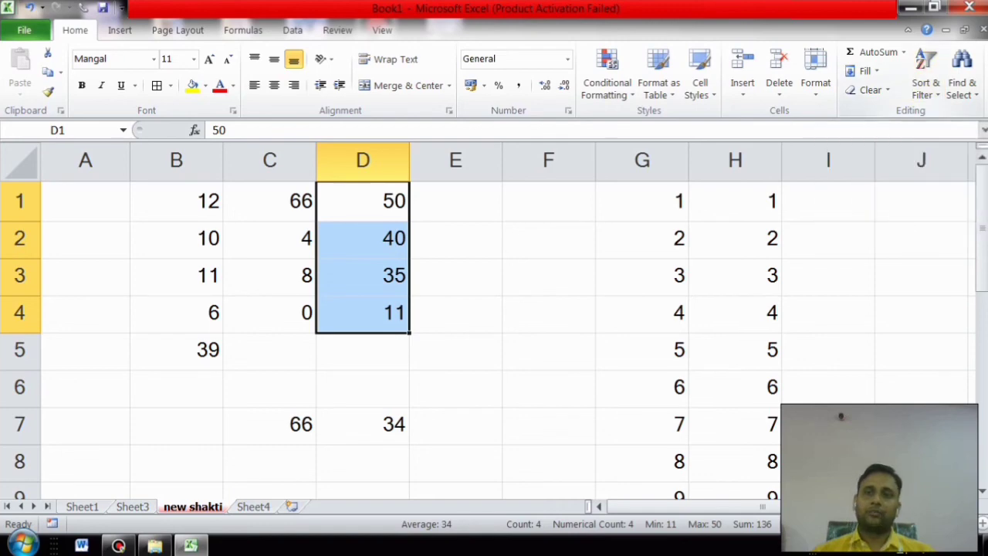
pyautogui.click(962, 78)
pyautogui.click(882, 113)
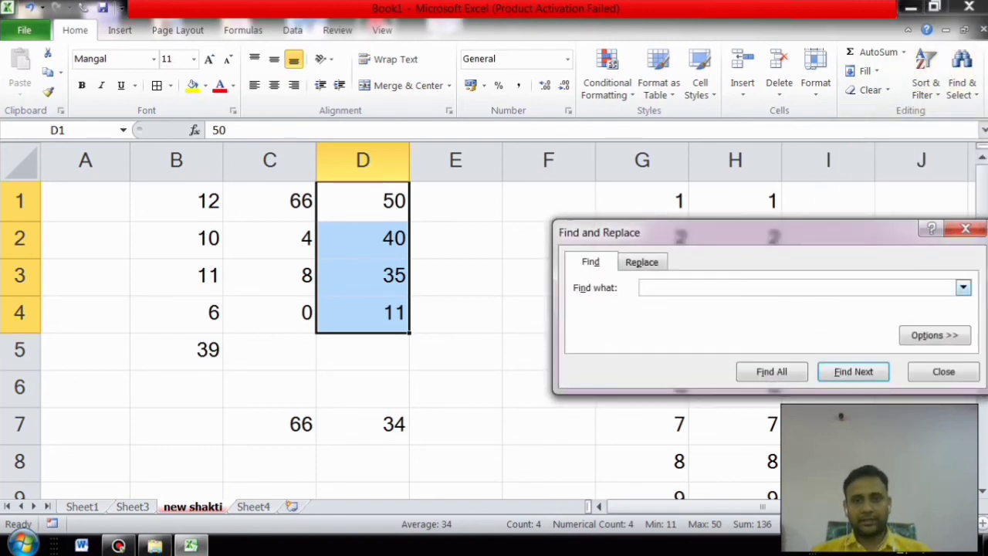
# Step: Find all cells containing 35, locating D3, then close the search and select F4
pyautogui.write('3')
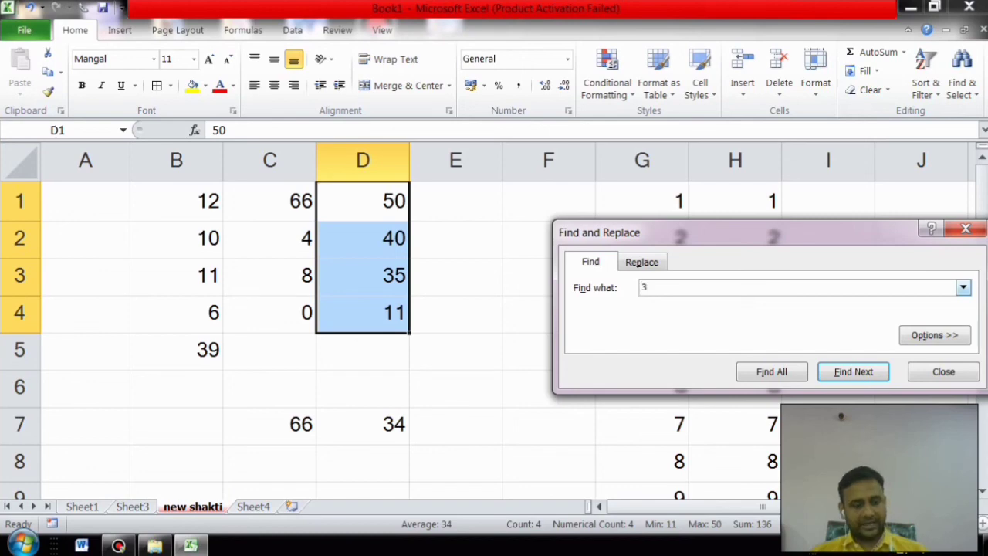
pyautogui.write('5')
pyautogui.click(772, 371)
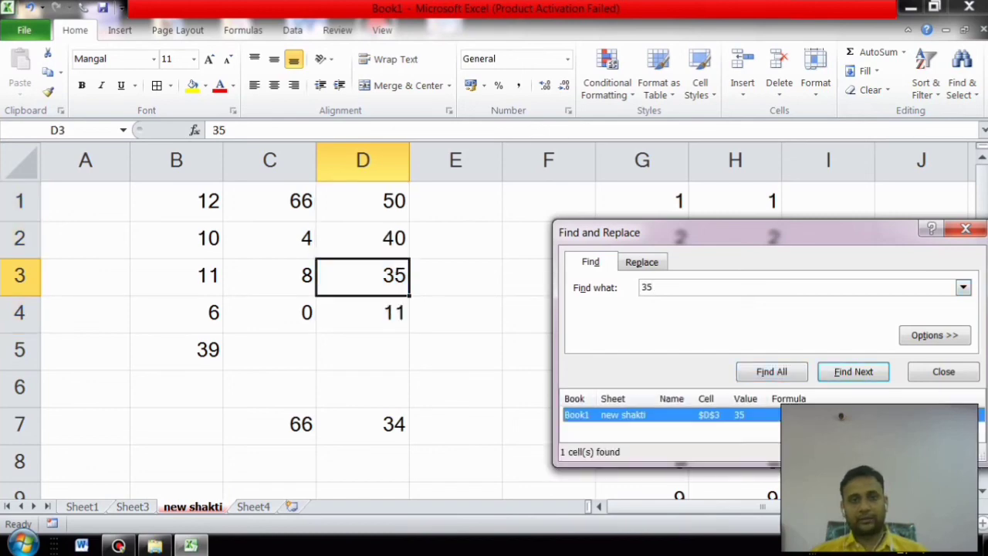
pyautogui.click(965, 229)
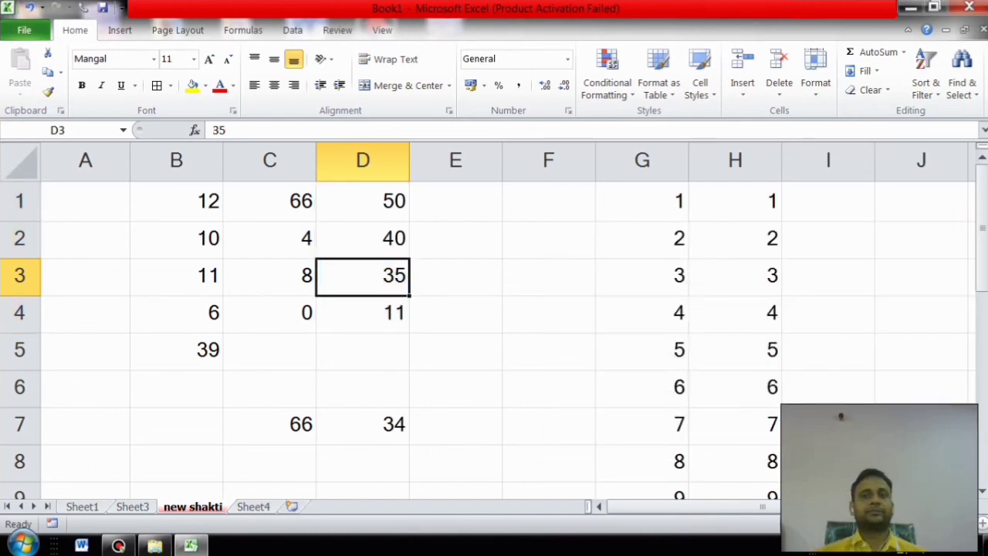
pyautogui.click(549, 387)
pyautogui.click(549, 313)
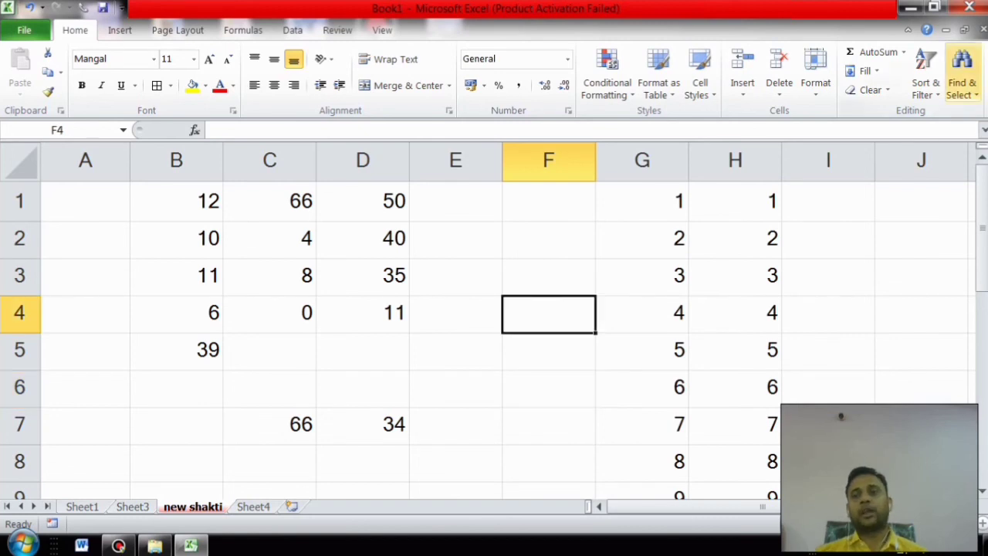
# Step: Use Go To to jump to cell ABC6
pyautogui.click(961, 85)
pyautogui.click(888, 154)
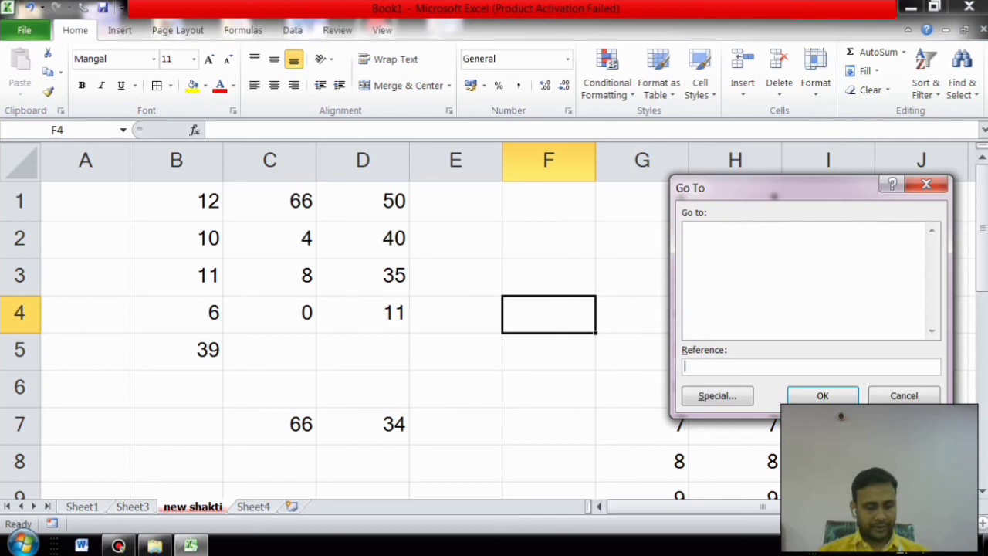
pyautogui.write('abc6')
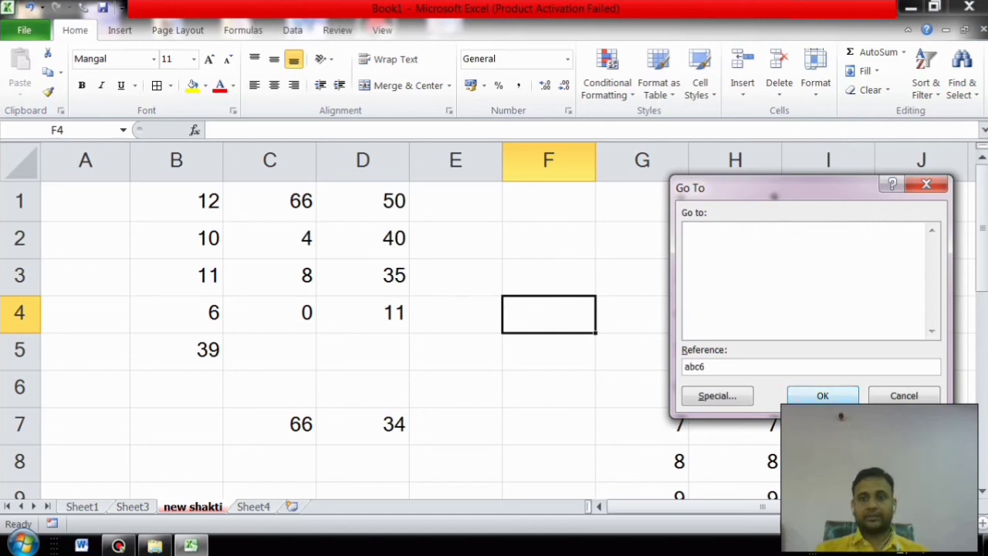
pyautogui.press('Return')
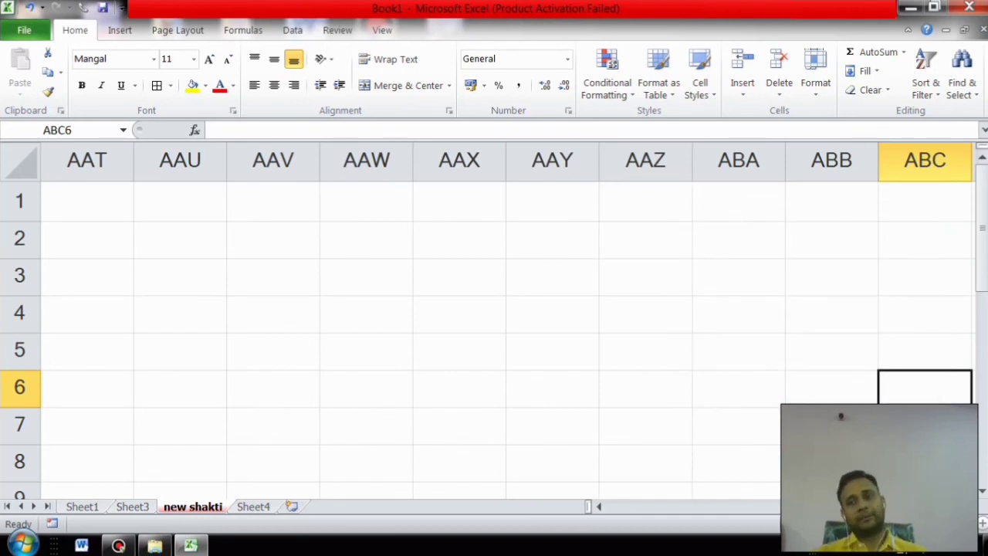
# Step: Use Go To again with a1 to return to cell A1
pyautogui.click(961, 82)
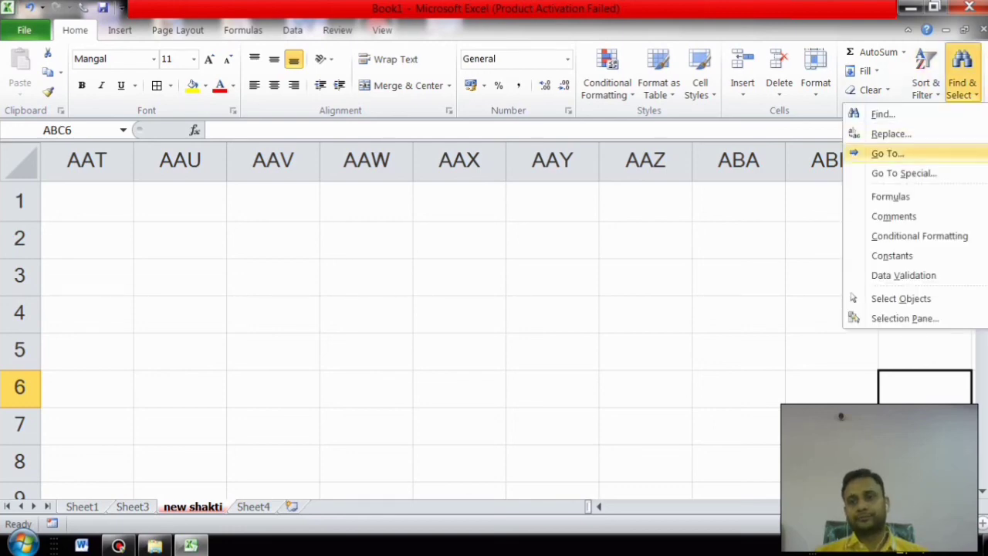
pyautogui.press('Return')
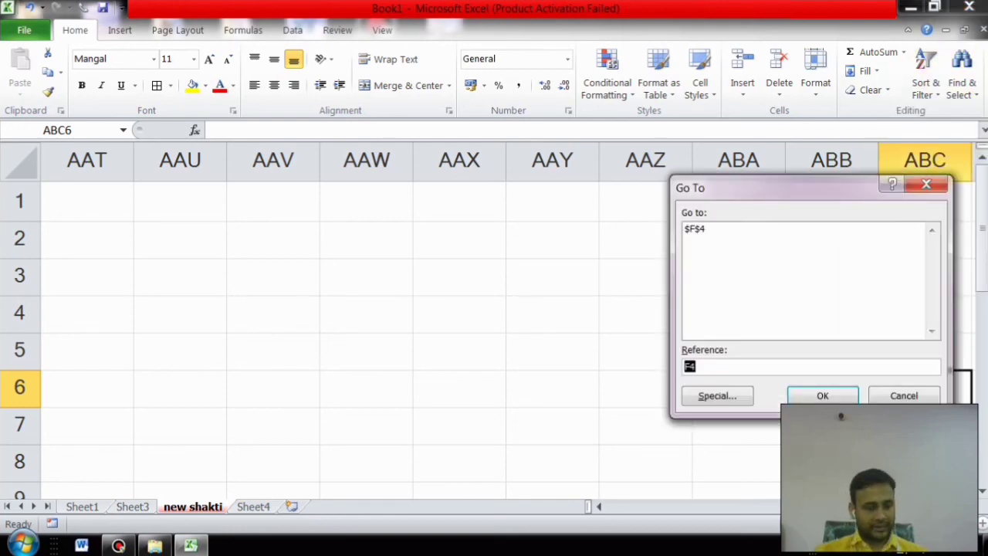
pyautogui.write('a1')
pyautogui.press('Return')
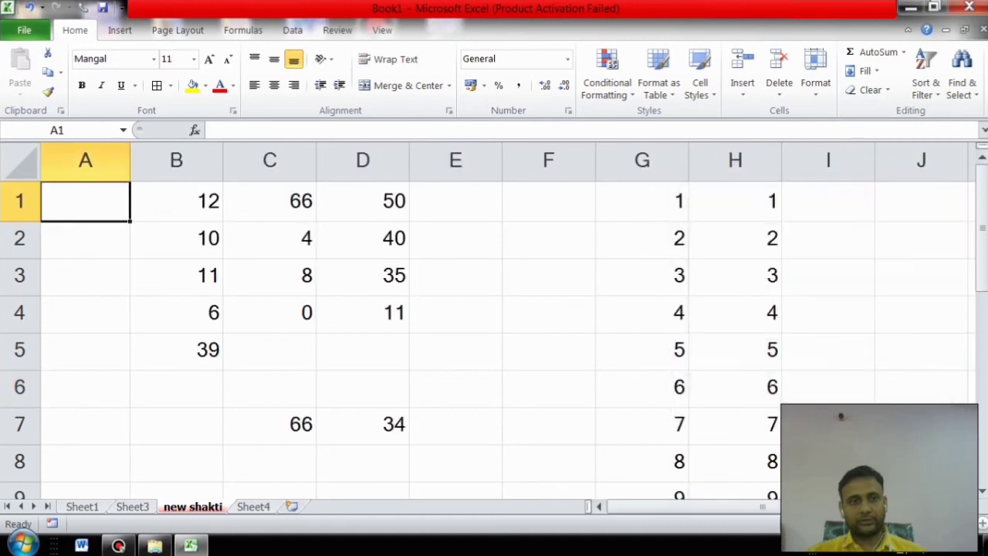
# Step: Try Ctrl+A from F4, B4 and A3 to select the data blocks
pyautogui.click(456, 351)
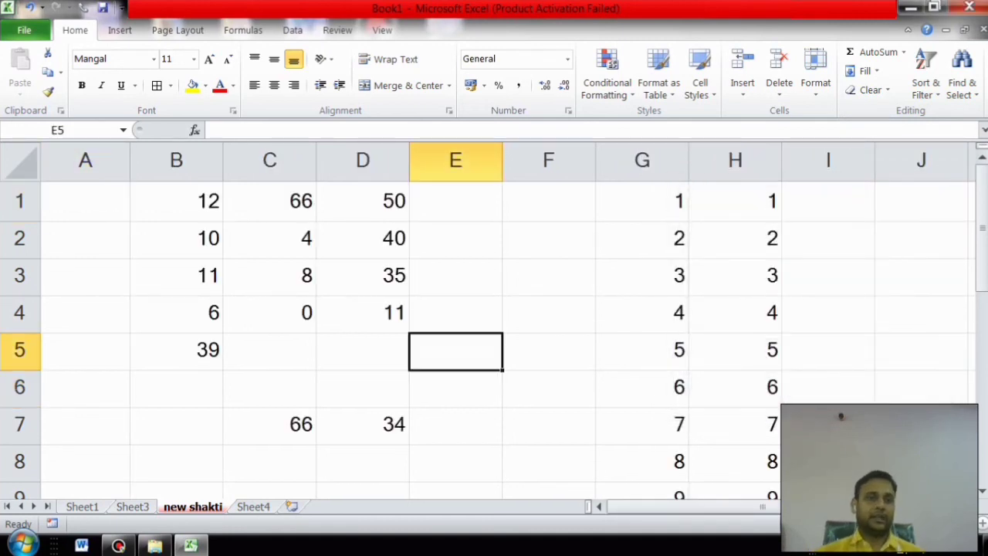
pyautogui.click(549, 314)
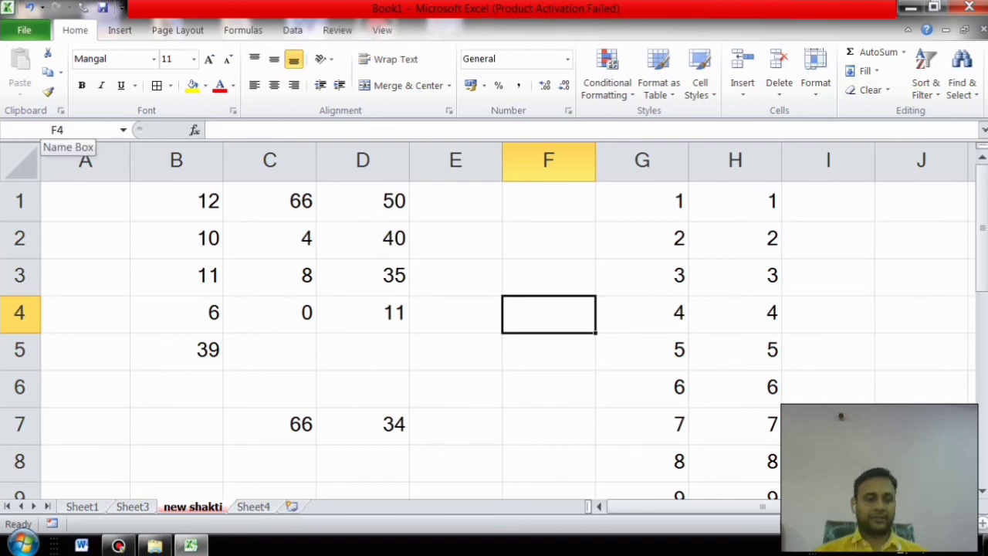
pyautogui.hotkey('ctrl', 'a')
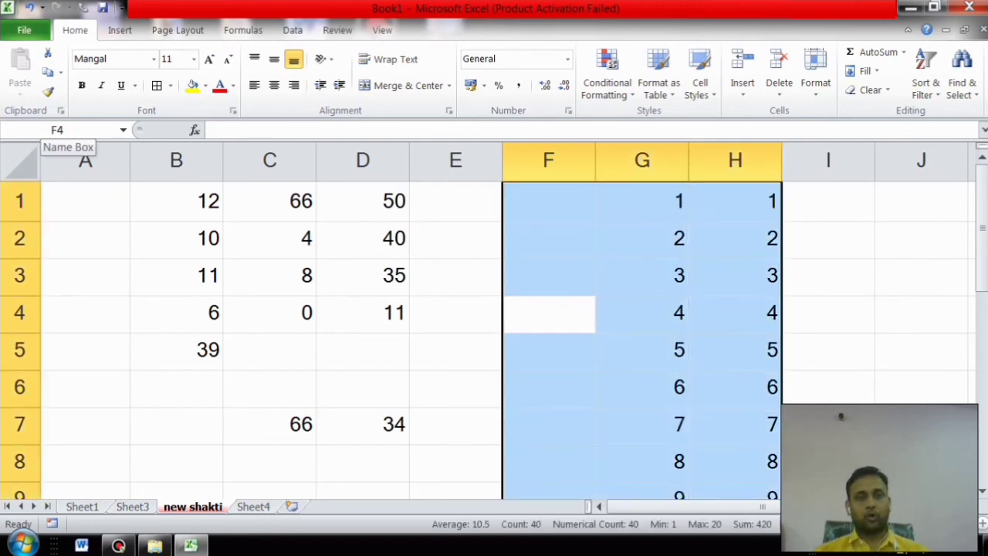
pyautogui.click(176, 313)
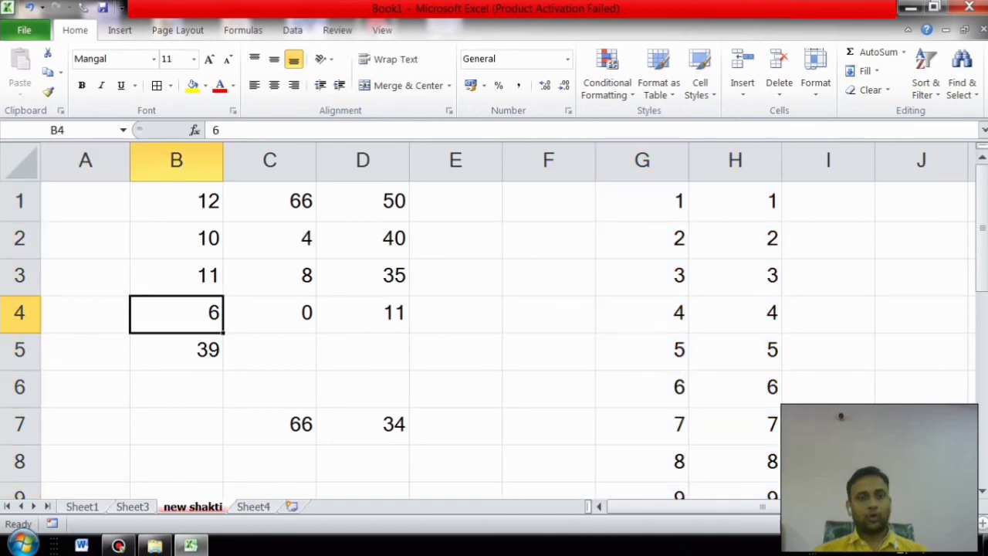
pyautogui.hotkey('ctrl', 'a')
pyautogui.click(85, 277)
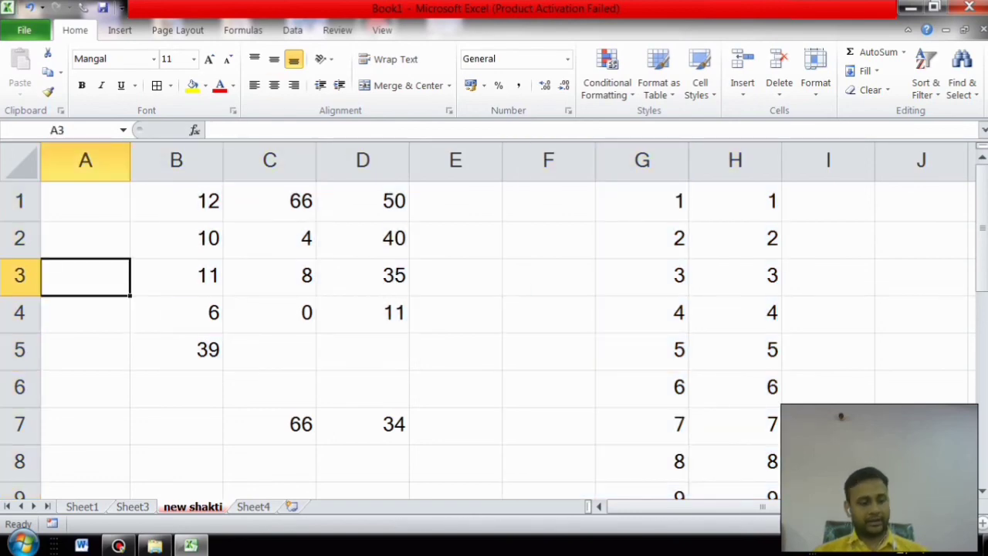
pyautogui.hotkey('ctrl', 'a')
# Step: Select A1:I12 and Clear All contents and formats, then select B1
pyautogui.moveTo(85, 202); pyautogui.dragTo(826, 423)
pyautogui.click(868, 90)
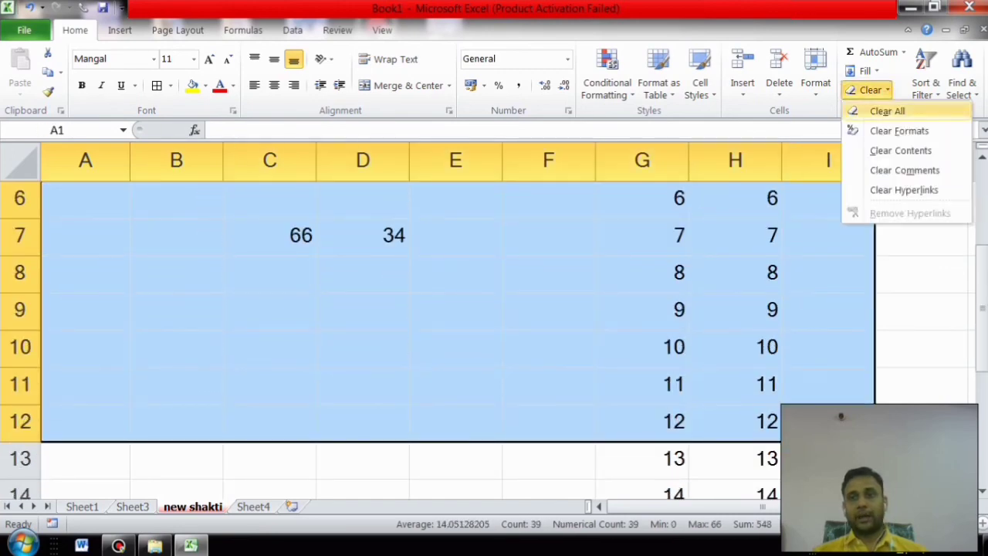
pyautogui.click(887, 111)
pyautogui.click(269, 277)
pyautogui.click(176, 202)
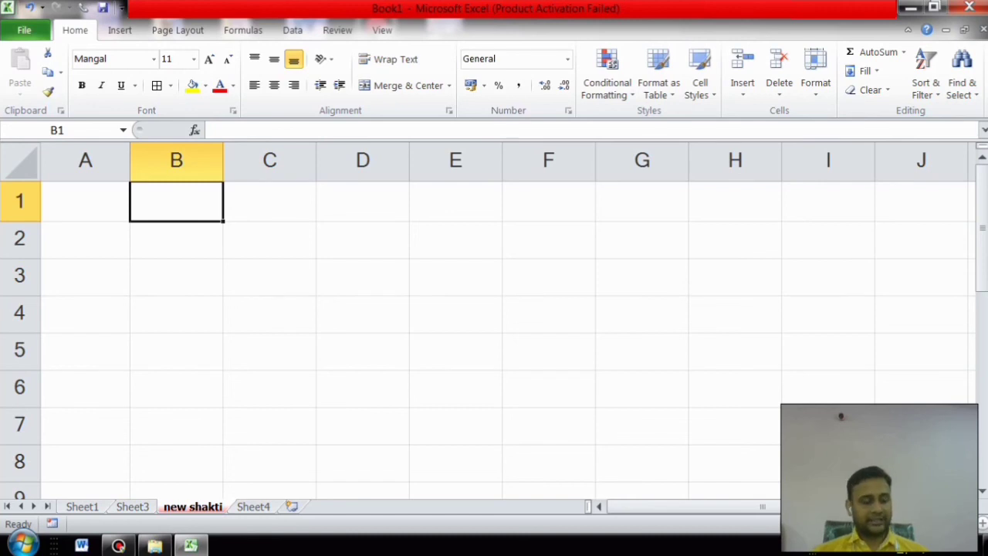
# Step: Enter 2 and 4 in B1:B2 and fill down to B12, giving 2 to 24
pyautogui.write('2')
pyautogui.press('Return')
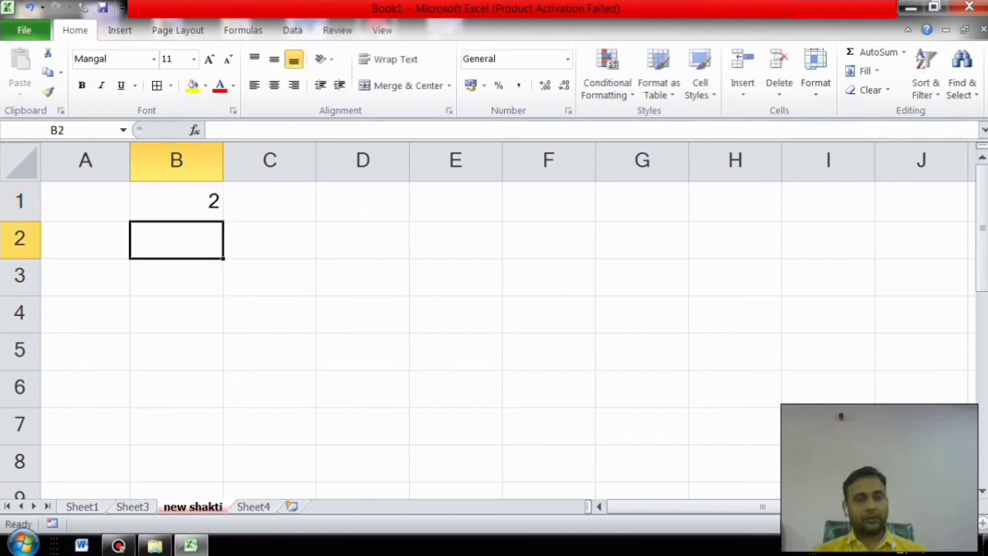
pyautogui.write('4')
pyautogui.press('Return')
pyautogui.moveTo(176, 201); pyautogui.dragTo(230, 446)
# Step: Enter 24 and 48 in D1:D2 and fill down to D10, reaching 240
pyautogui.scroll(2, 229, 446)
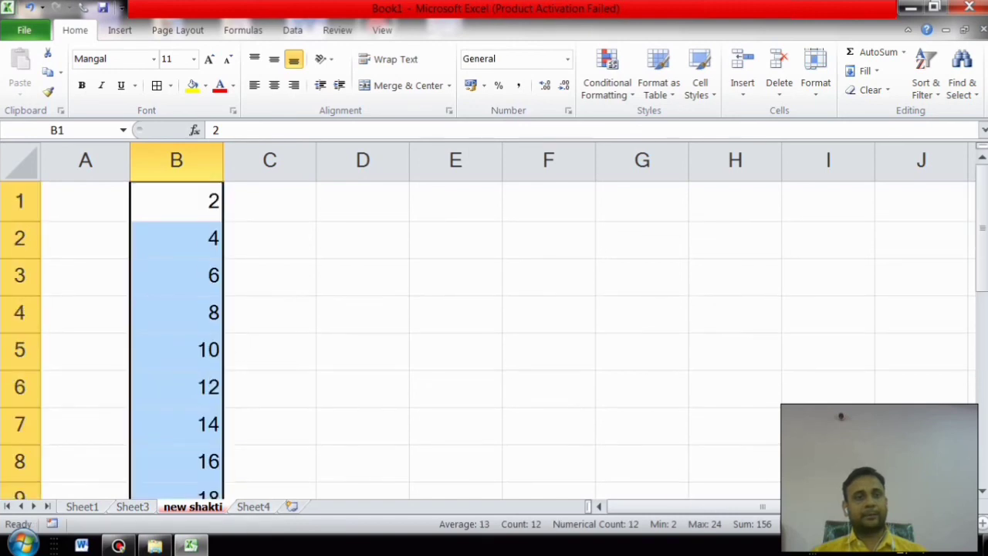
pyautogui.click(362, 202)
pyautogui.write('24')
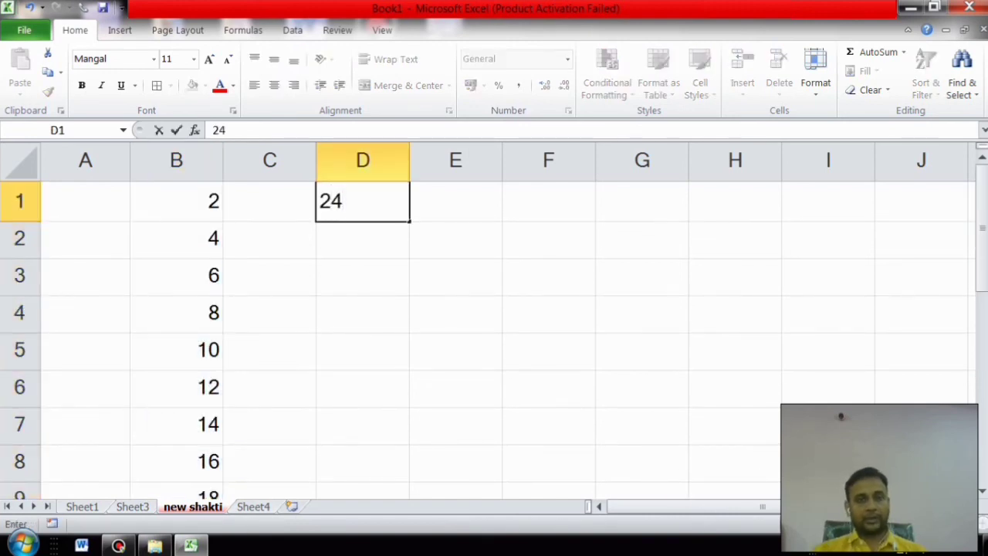
pyautogui.press('Return')
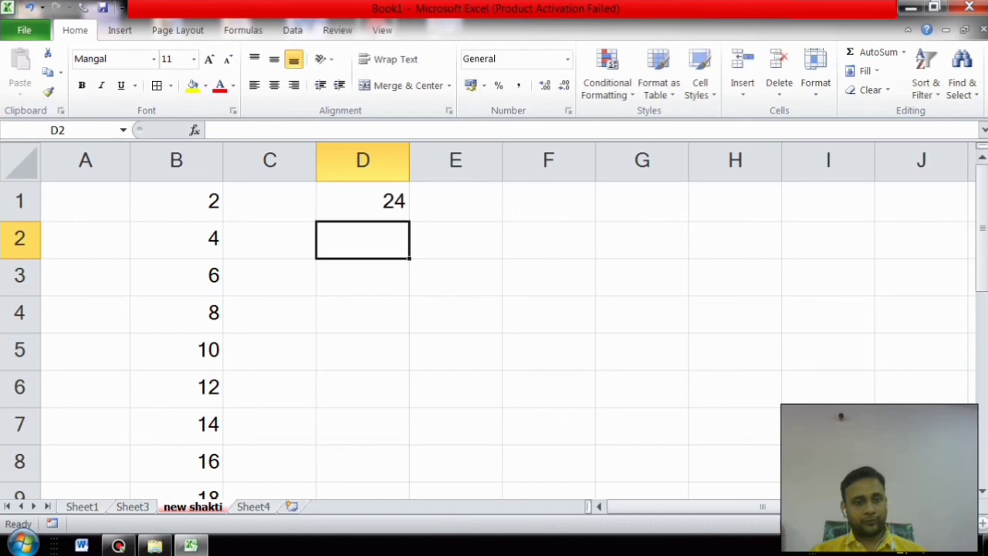
pyautogui.write('48')
pyautogui.press('Return')
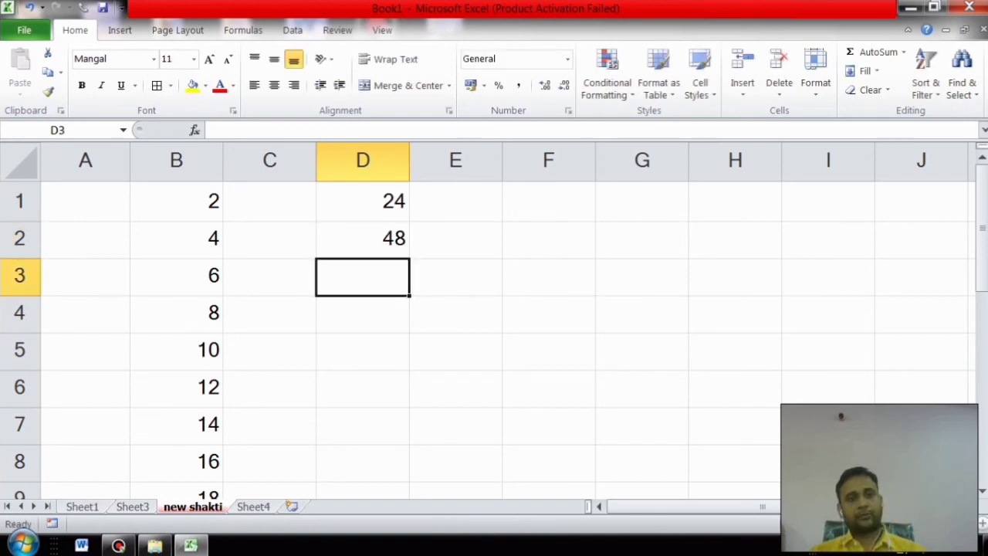
pyautogui.moveTo(363, 201); pyautogui.dragTo(410, 353)
pyautogui.scroll(2, 494, 324)
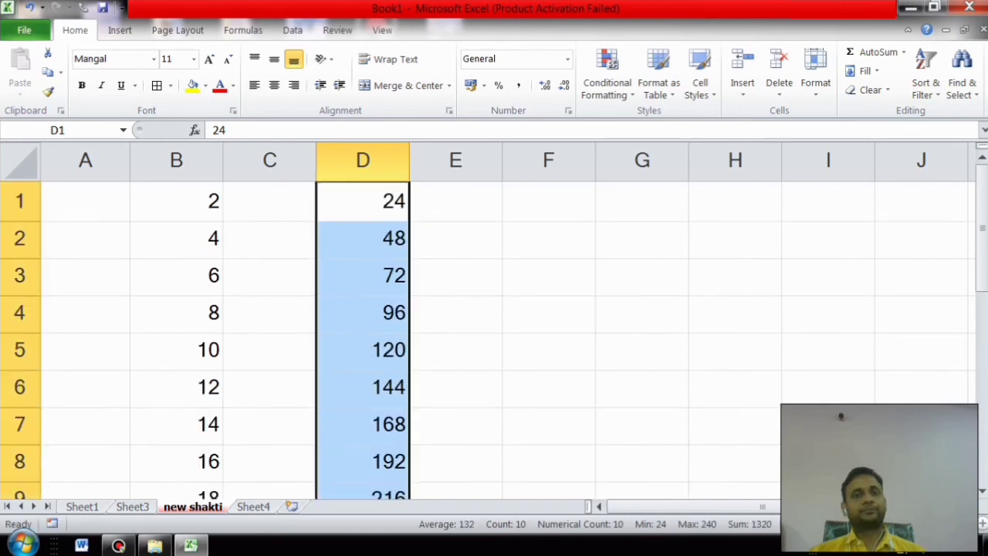
pyautogui.click(455, 201)
# Step: Enter sun and mon in E1:E2 and fill down to sat in E7
pyautogui.write('sun')
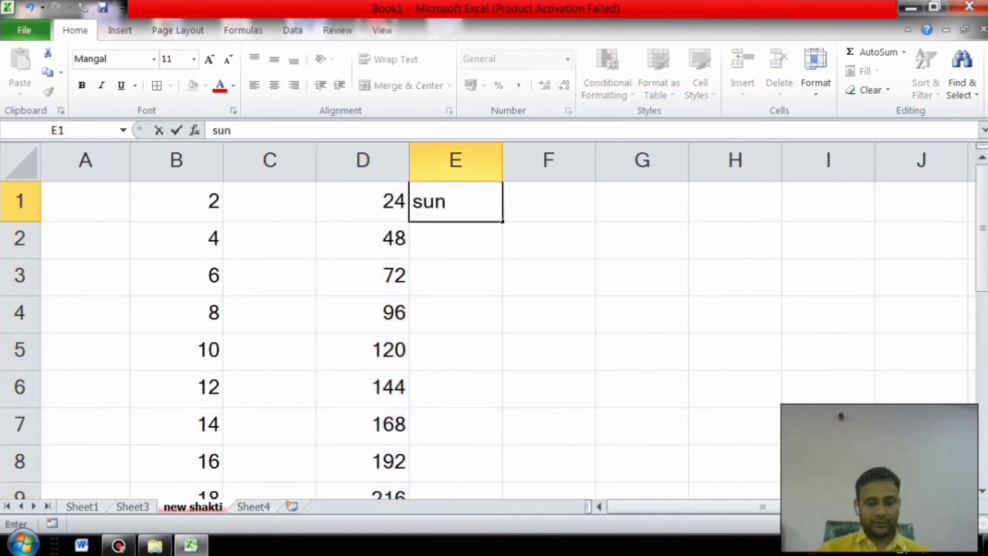
pyautogui.press('Return')
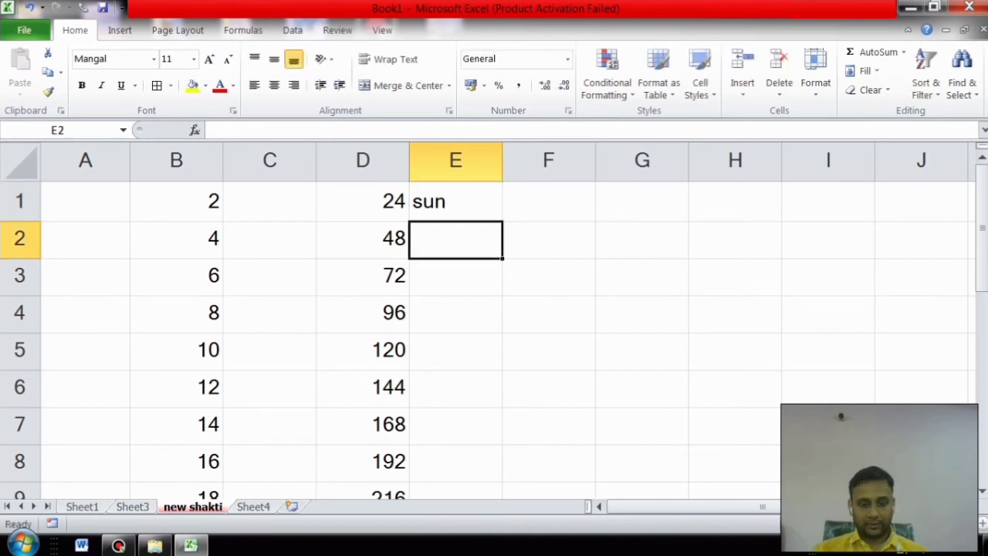
pyautogui.write('mon')
pyautogui.click(549, 276)
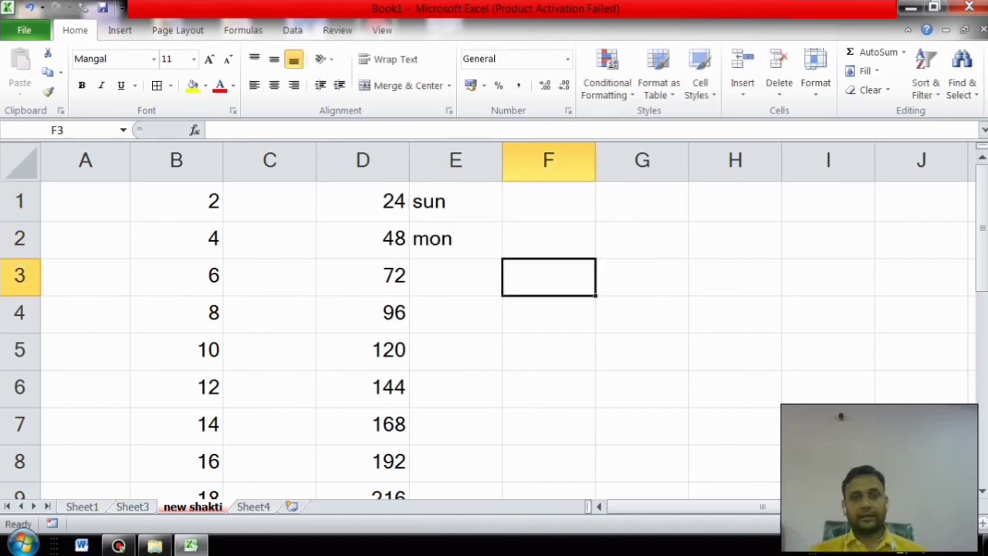
pyautogui.moveTo(455, 202); pyautogui.dragTo(502, 444)
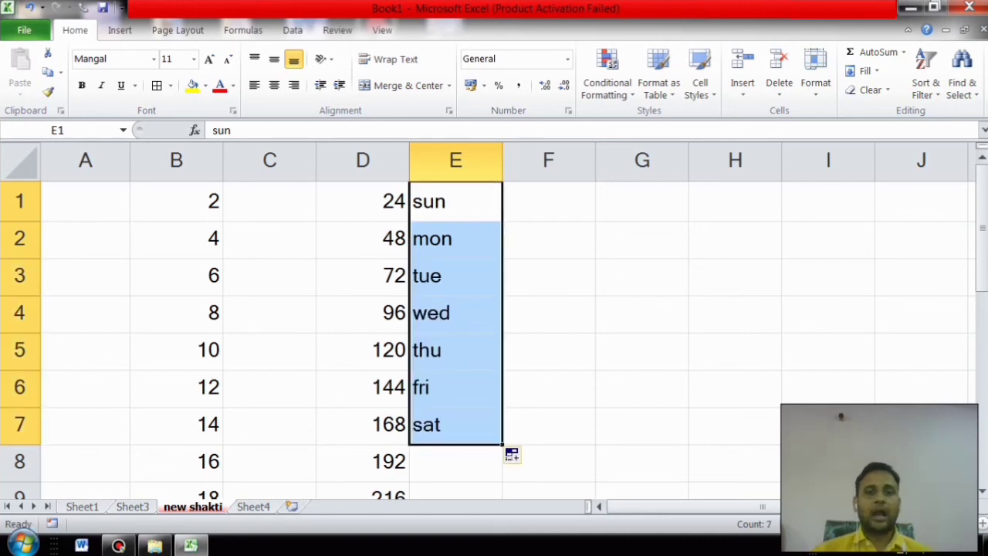
# Step: Enter jan and feb in F1:F2 and fill down to aug in F8
pyautogui.click(549, 202)
pyautogui.write('jan')
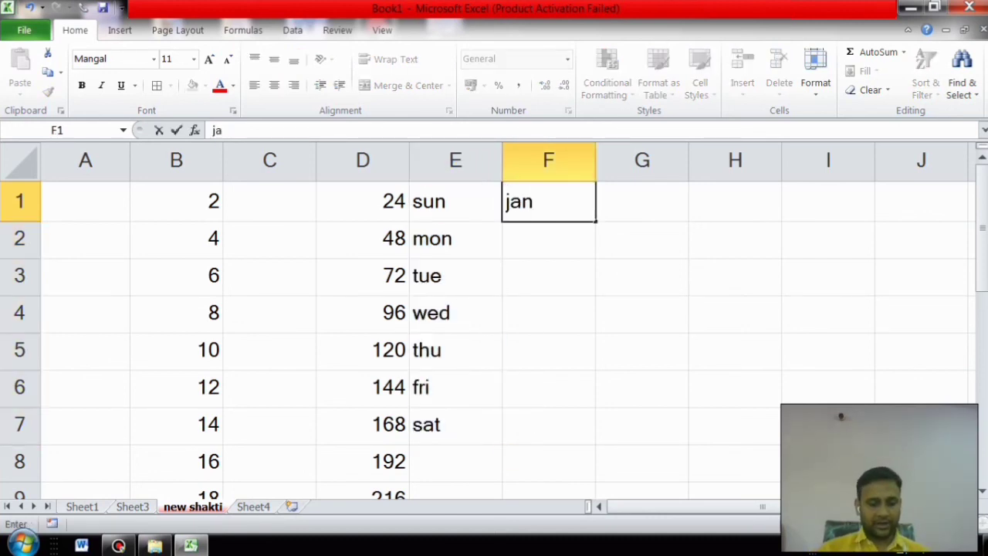
pyautogui.press('Return')
pyautogui.write('feb')
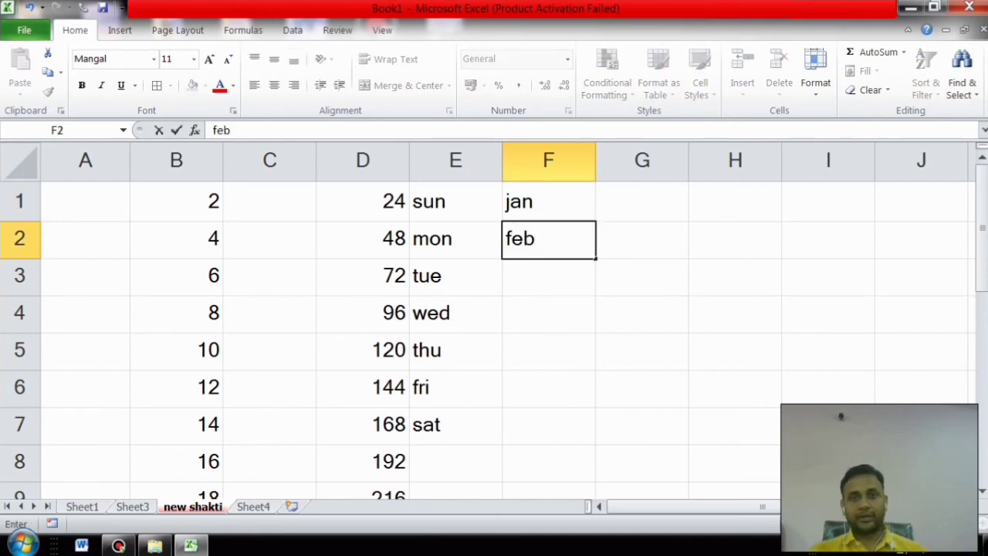
pyautogui.click(549, 313)
pyautogui.moveTo(549, 201); pyautogui.dragTo(596, 475)
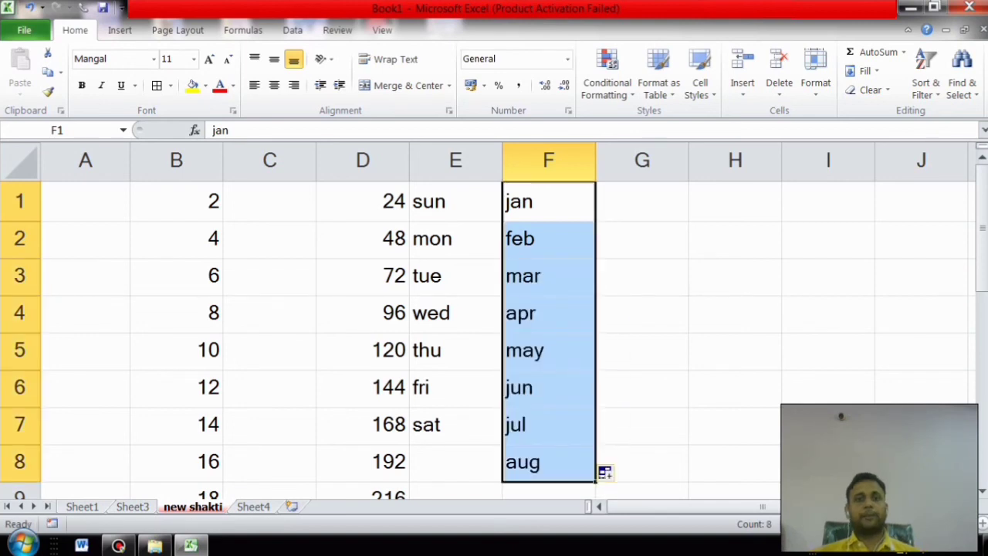